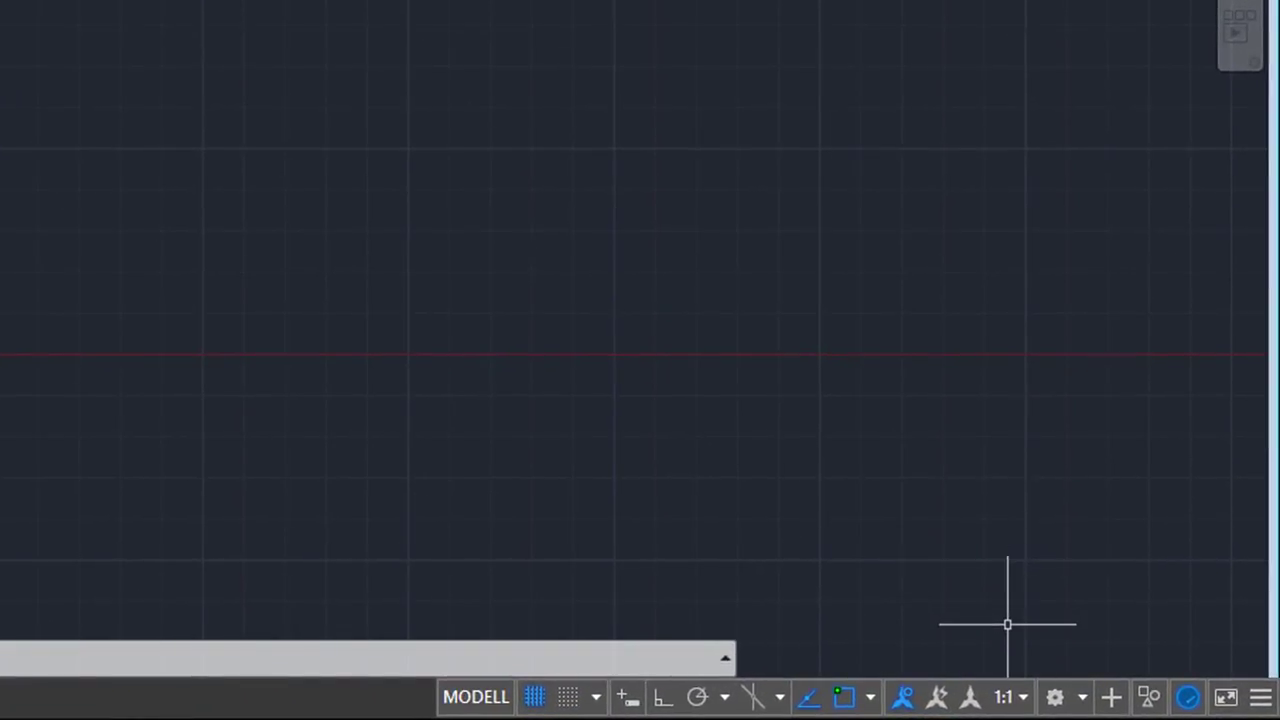
Step: Switch AutoCAD to the 3D alapok (3D Basics) workspace from the status-bar workspace list
{"action": "left_click", "coordinate": [1080, 700]}
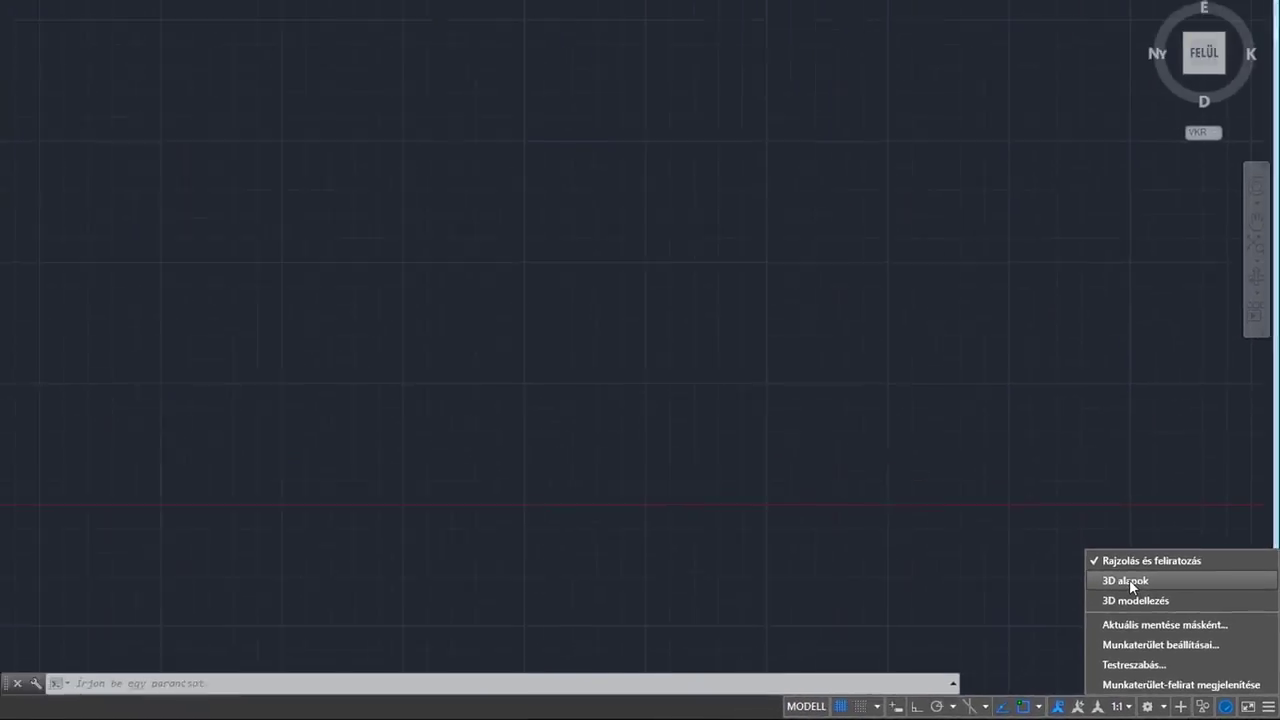
{"action": "left_click", "coordinate": [1127, 580]}
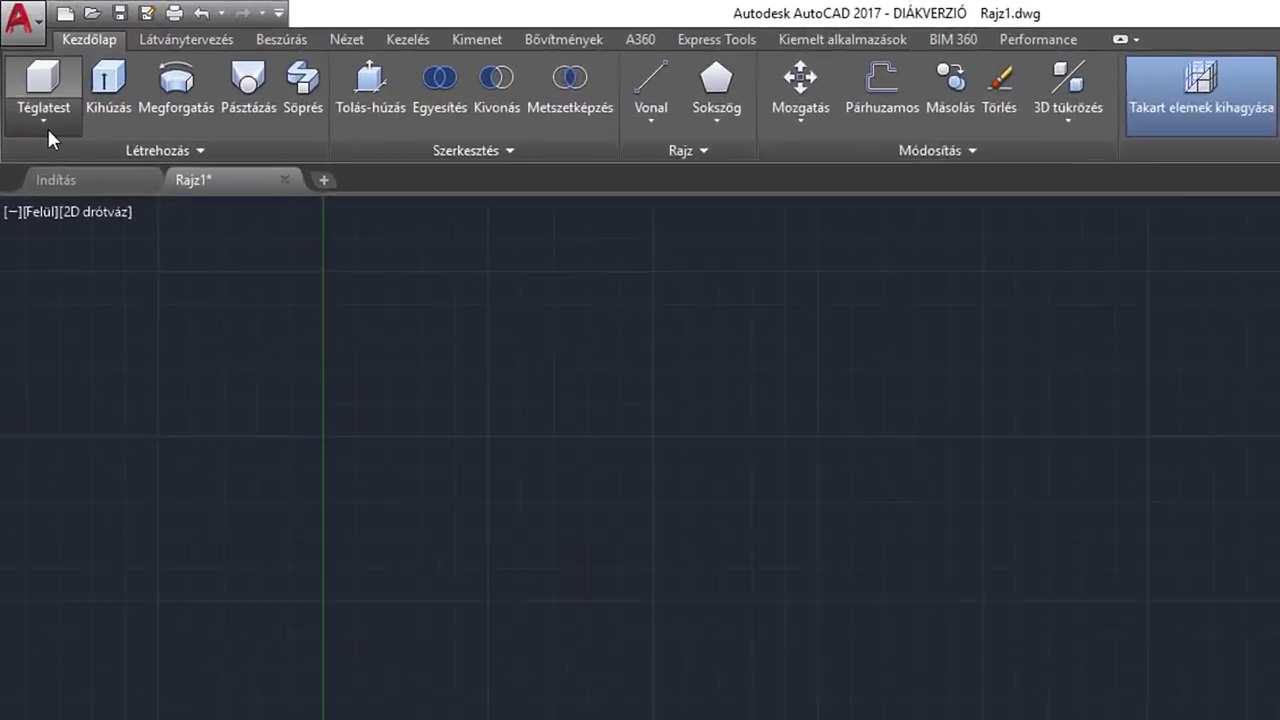
Step: Try SW Isometric and an orbit, then settle on SE Isometric and pan to frame the origin
{"action": "left_click", "coordinate": [26, 72]}
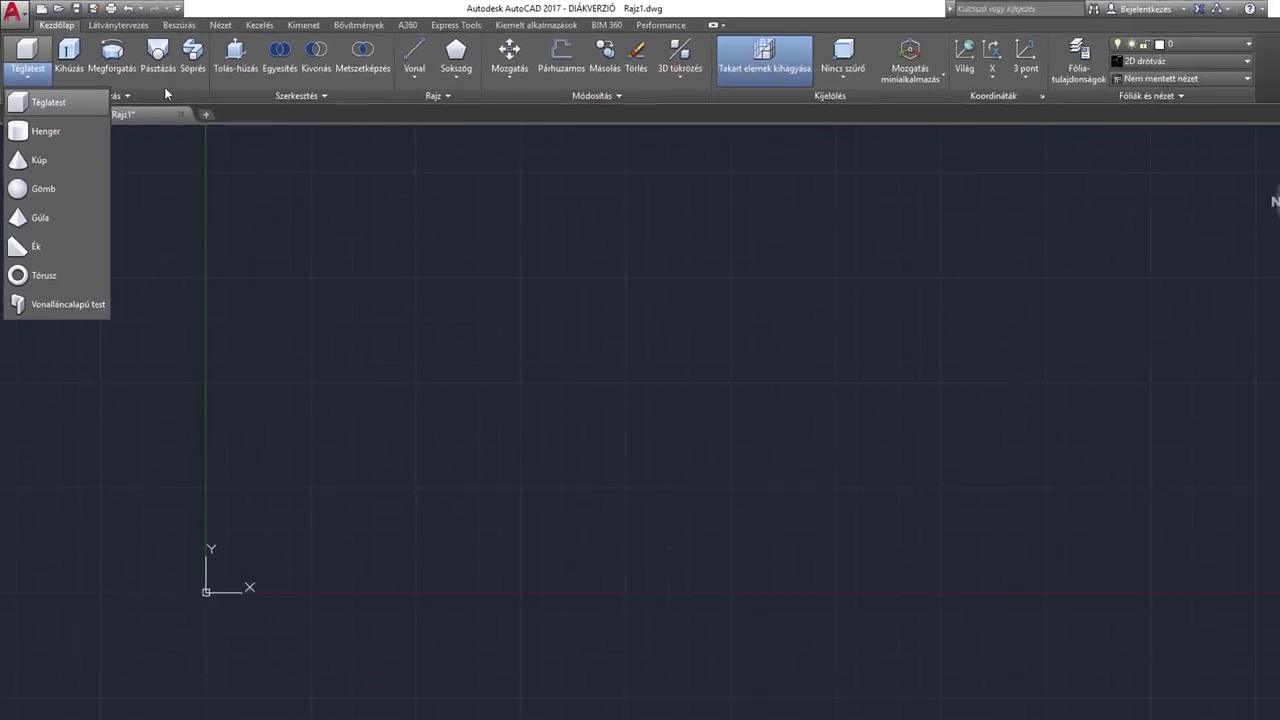
{"action": "mouse_move", "coordinate": [1219, 186]}
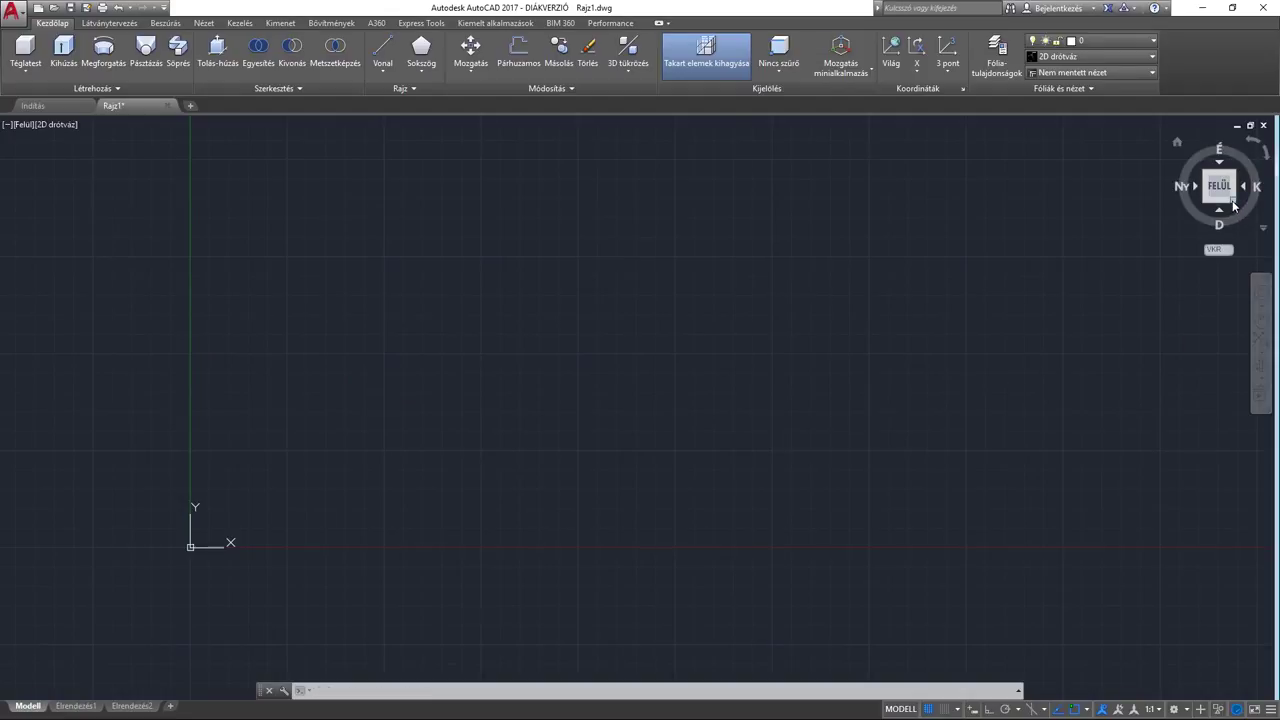
{"action": "left_click", "coordinate": [1234, 206]}
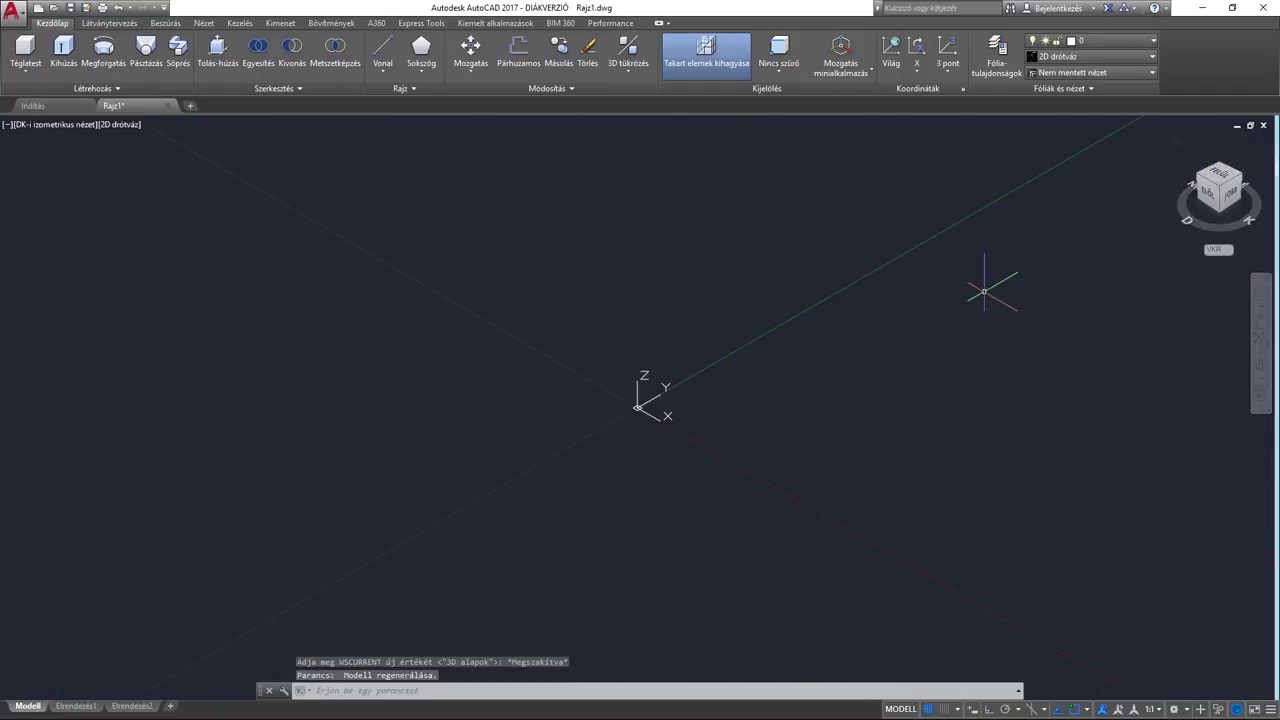
{"action": "middle_click_drag", "start_coordinate": [894, 286], "coordinate": [849, 266]}
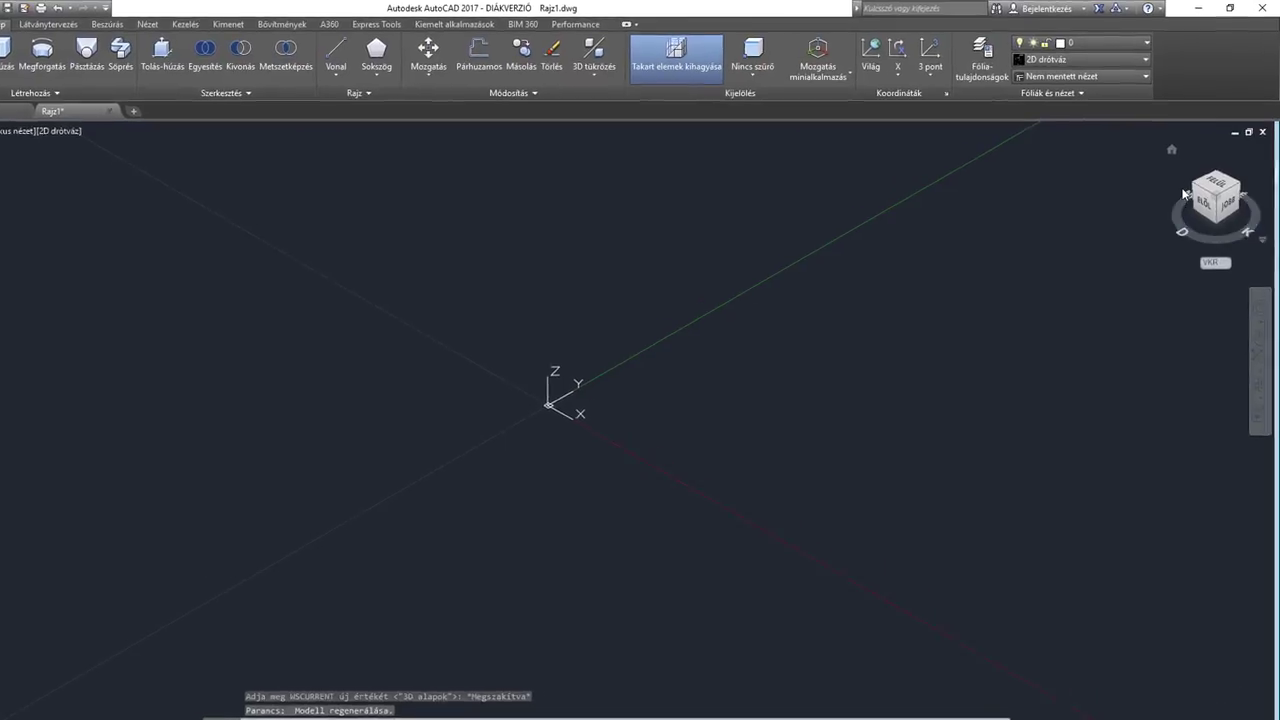
{"action": "left_click", "coordinate": [1184, 194]}
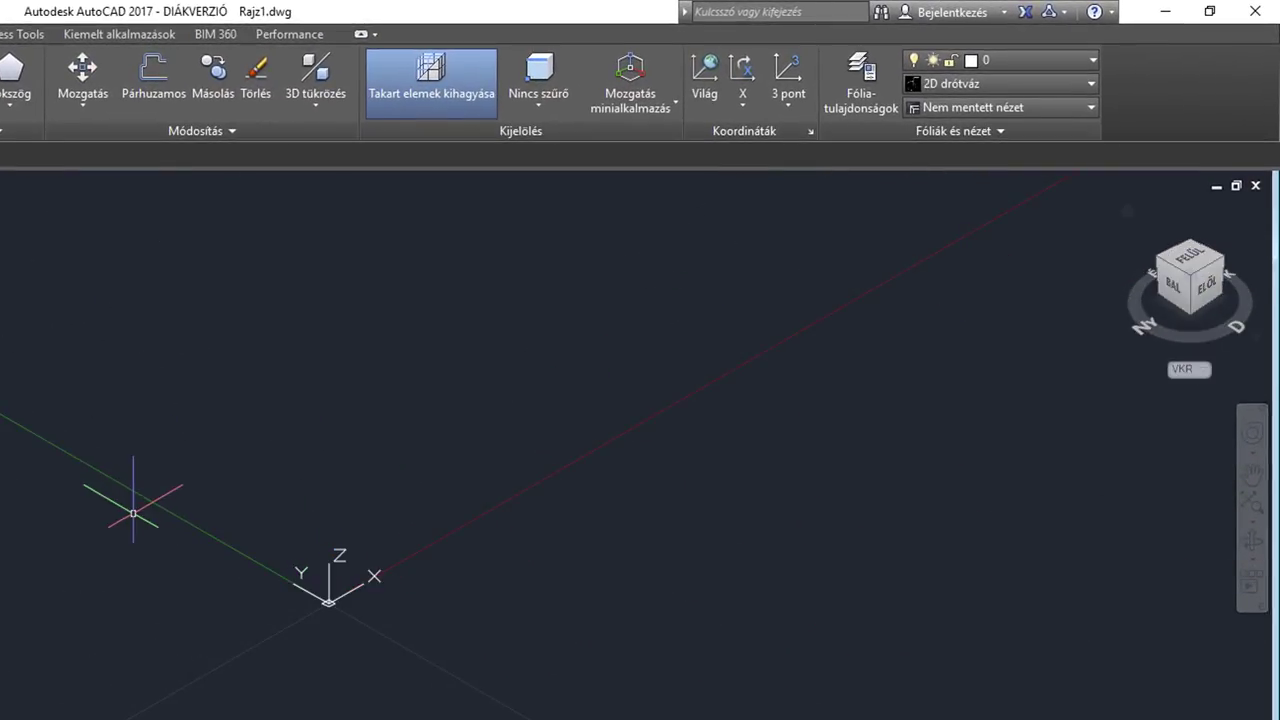
{"action": "left_click_drag", "start_coordinate": [1195, 275], "coordinate": [1167, 289]}
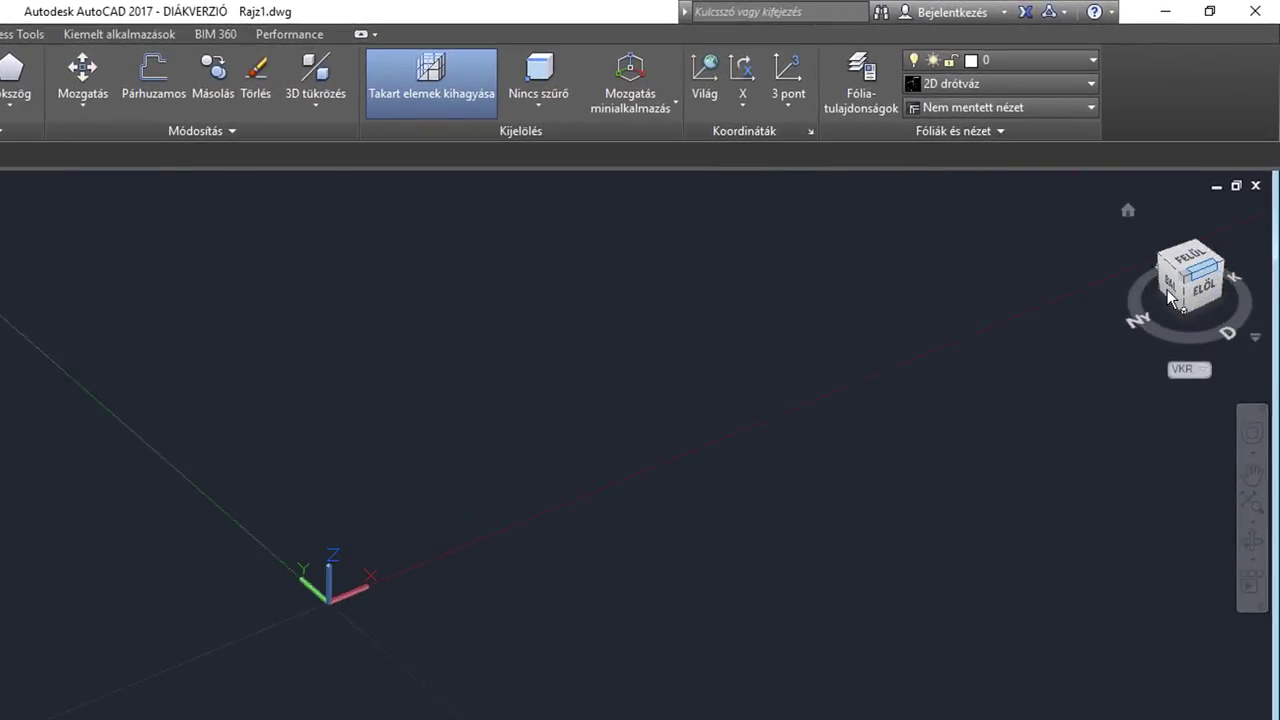
{"action": "left_click", "coordinate": [1167, 289]}
{"action": "left_click", "coordinate": [1215, 282]}
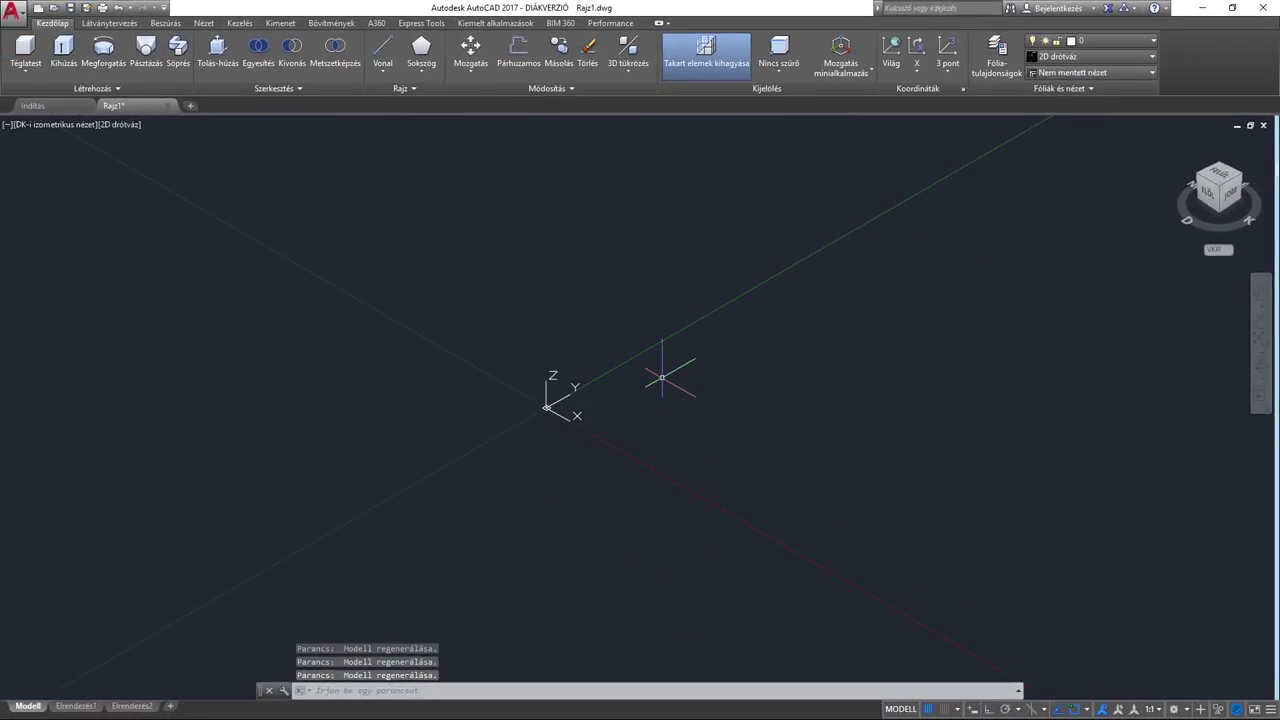
{"action": "mouse_move", "coordinate": [667, 397]}
{"action": "middle_mouse_down"}
{"action": "mouse_move", "coordinate": [718, 388]}
{"action": "mouse_move", "coordinate": [493, 391]}
{"action": "middle_mouse_up"}
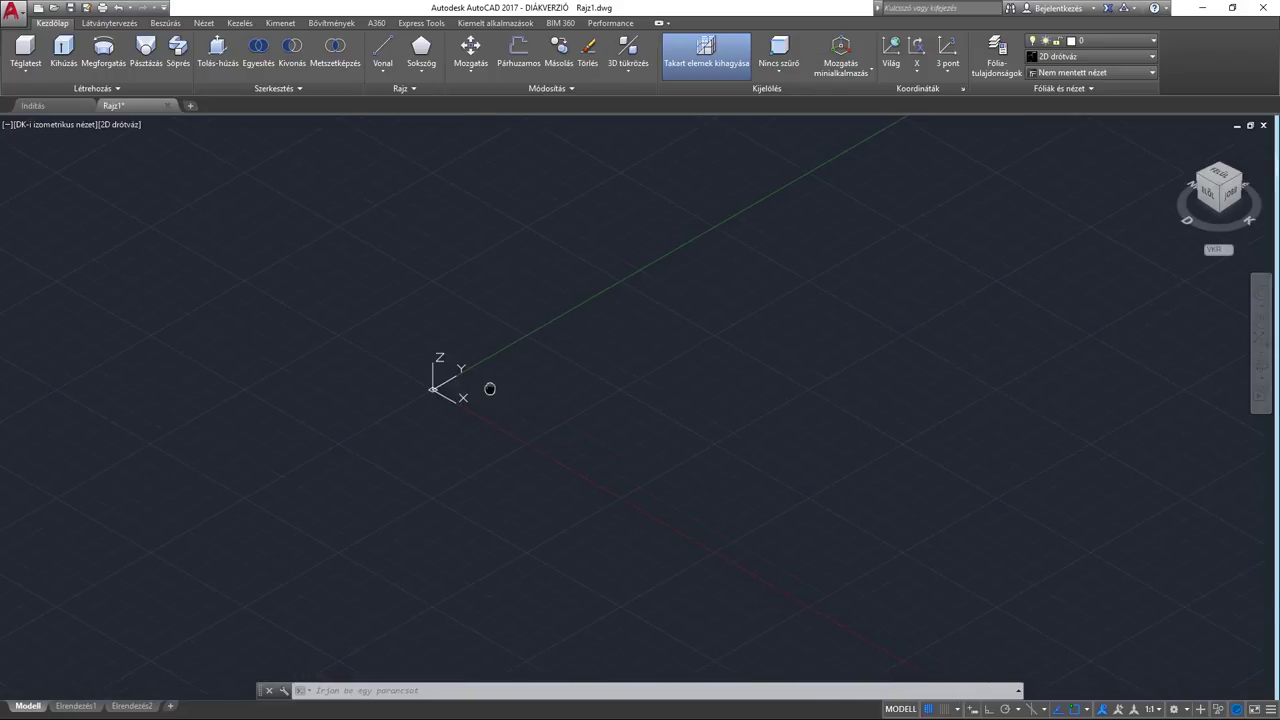
{"action": "mouse_move", "coordinate": [491, 377]}
{"action": "middle_mouse_down"}
{"action": "mouse_move", "coordinate": [366, 398]}
{"action": "mouse_move", "coordinate": [446, 393]}
{"action": "middle_mouse_up"}
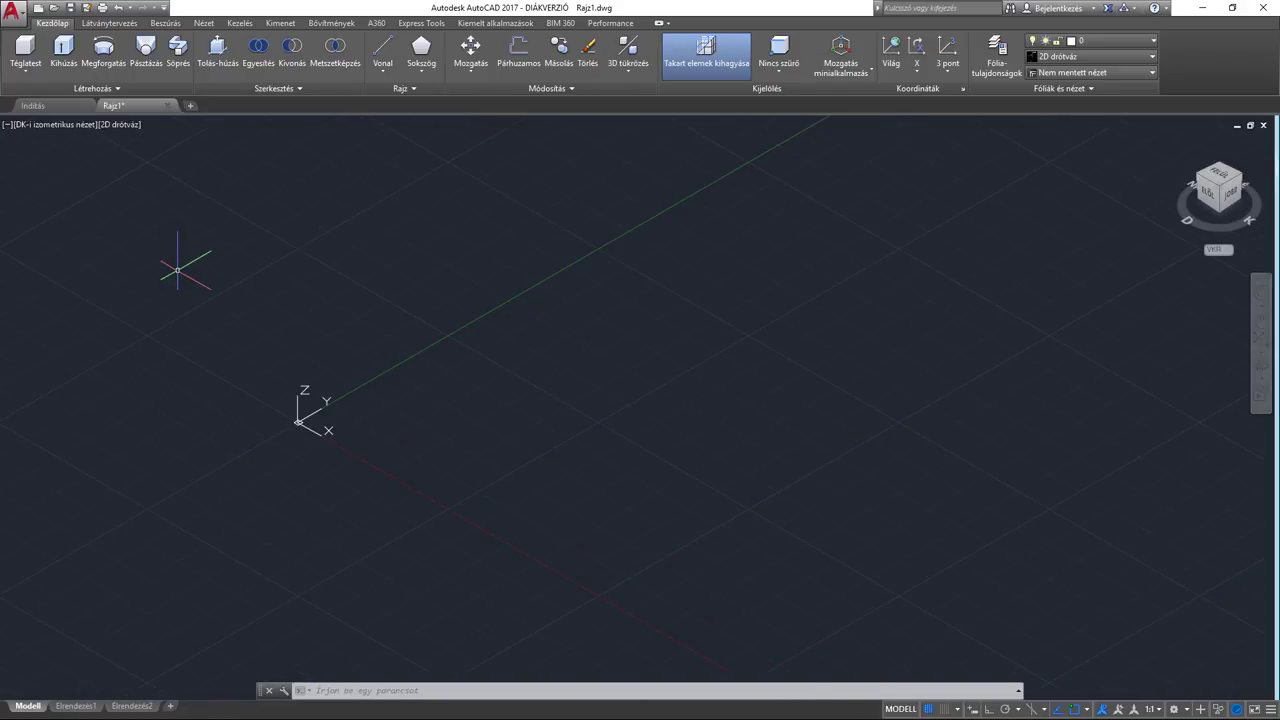
Step: Draw a Téglatest box from two base corners with height 129.8512, then centre it in view
{"action": "left_click", "coordinate": [22, 47]}
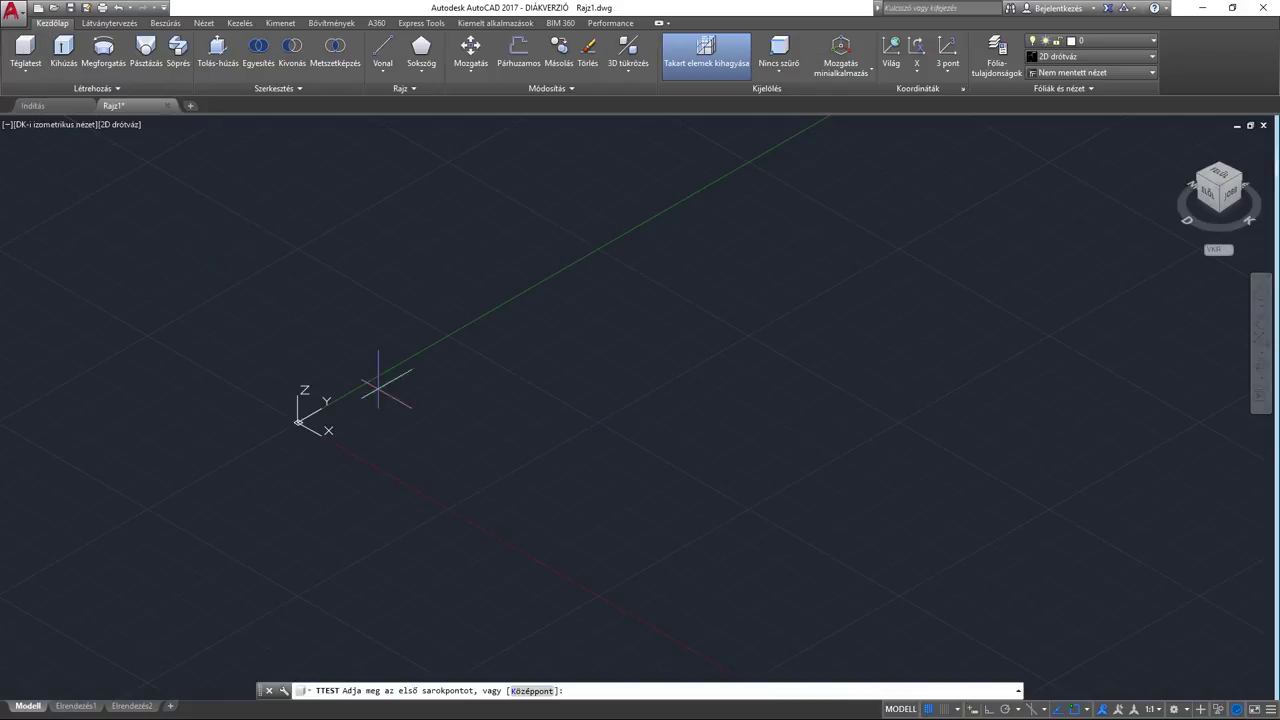
{"action": "left_click", "coordinate": [447, 421]}
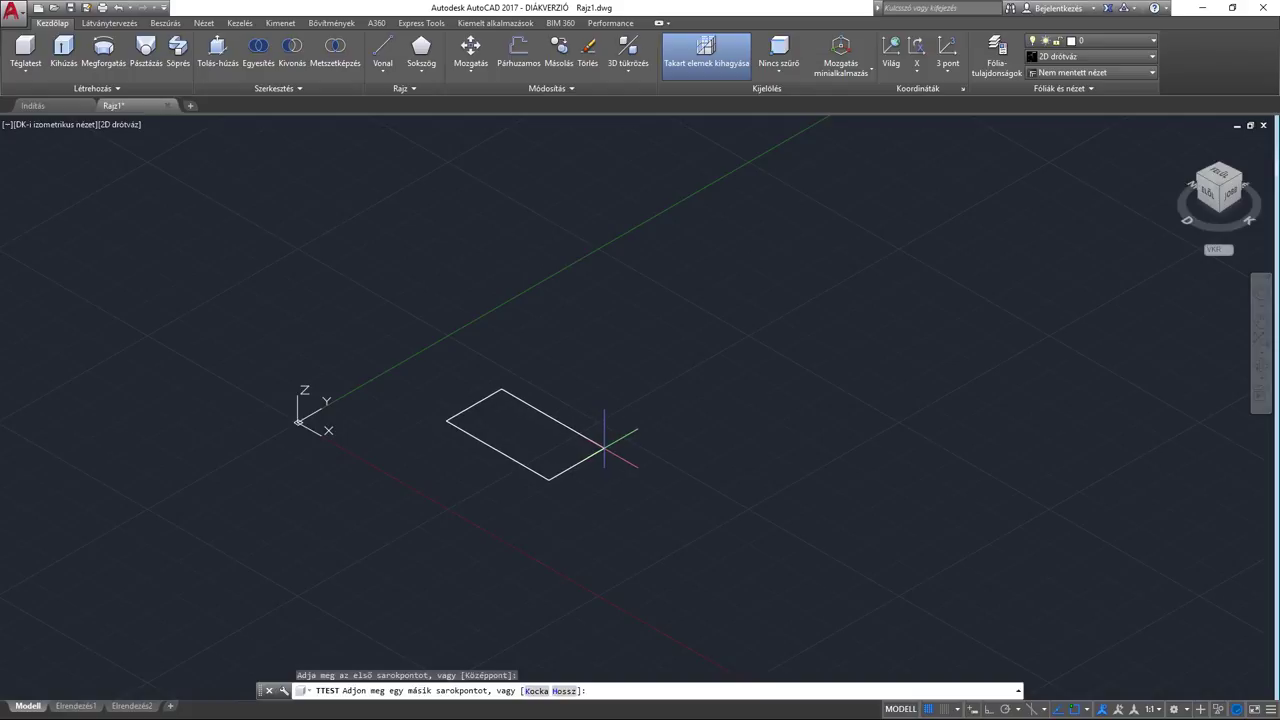
{"action": "left_click", "coordinate": [602, 441]}
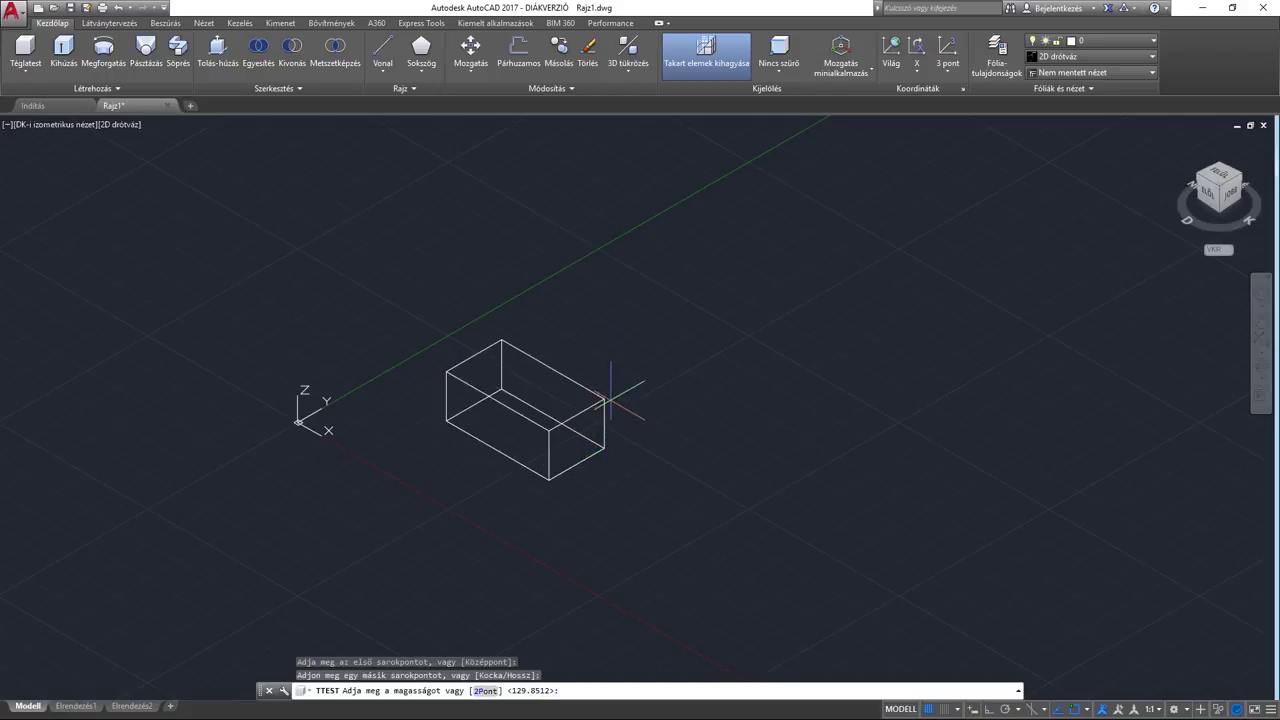
{"action": "scroll", "coordinate": [605, 383], "scroll_direction": "up", "scroll_amount": 2}
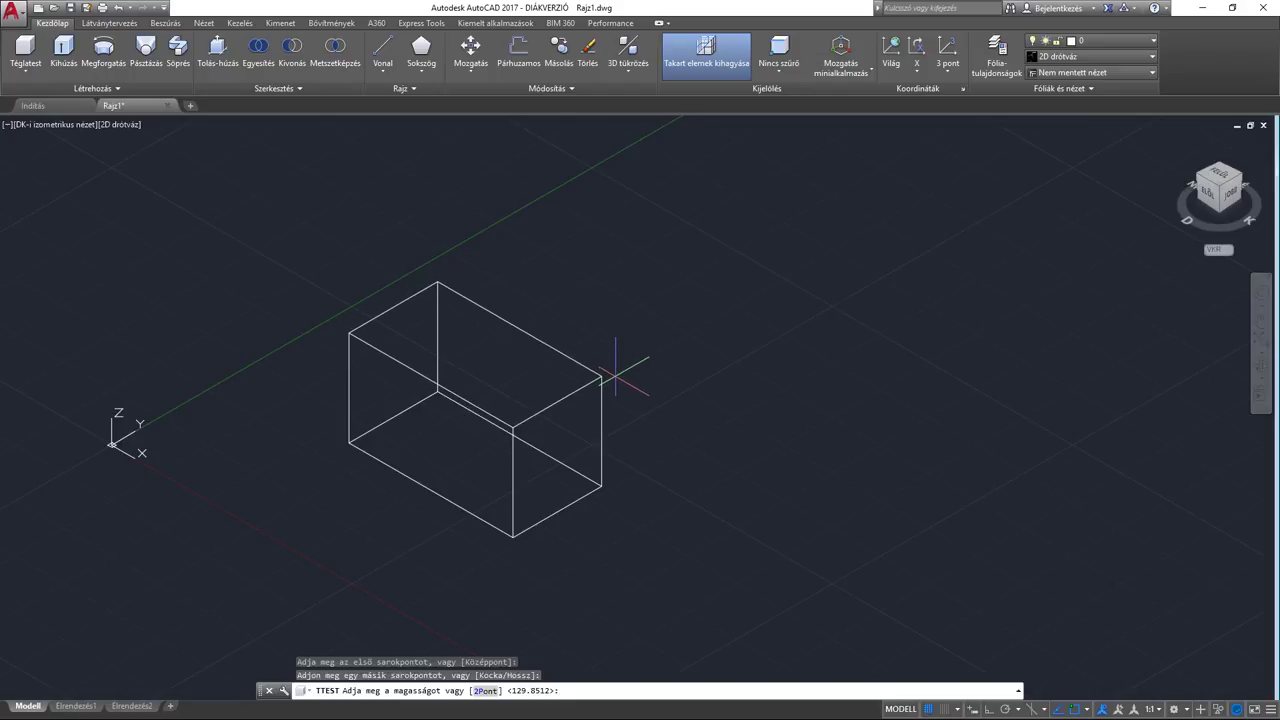
{"action": "left_click", "coordinate": [612, 370]}
{"action": "middle_click_drag", "start_coordinate": [557, 391], "coordinate": [589, 400]}
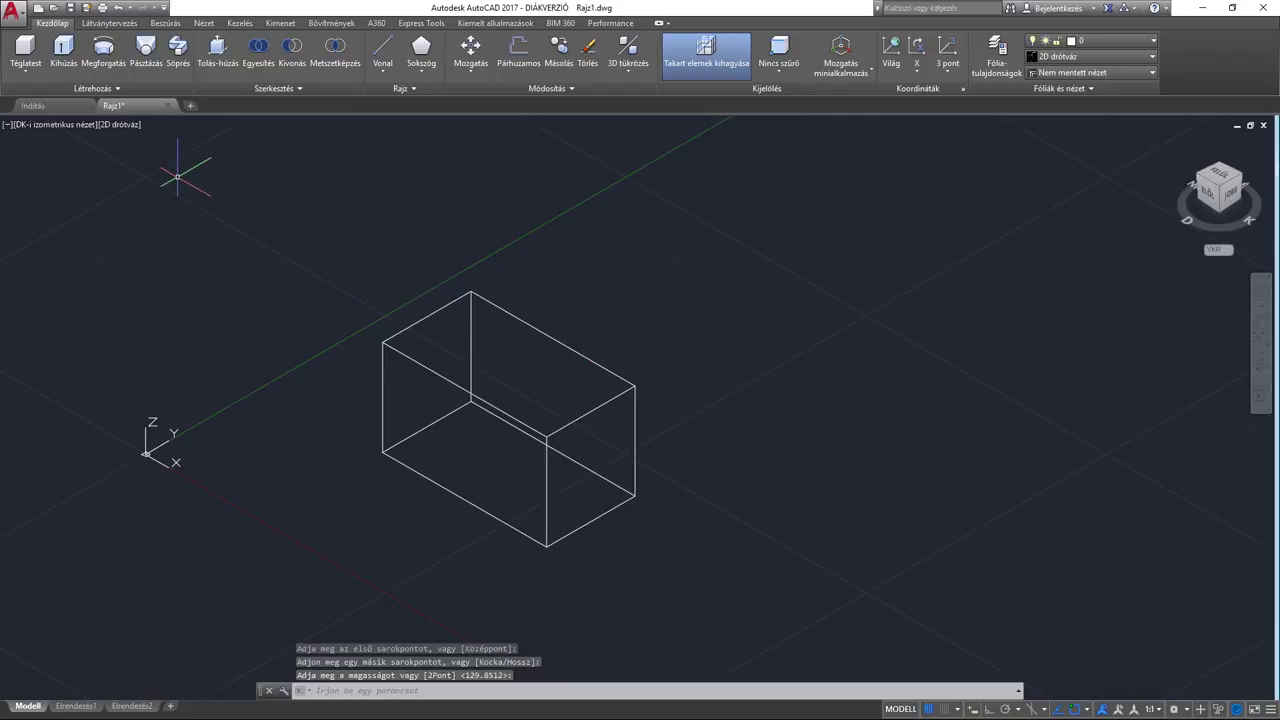
{"action": "middle_click_drag", "start_coordinate": [242, 266], "coordinate": [263, 268]}
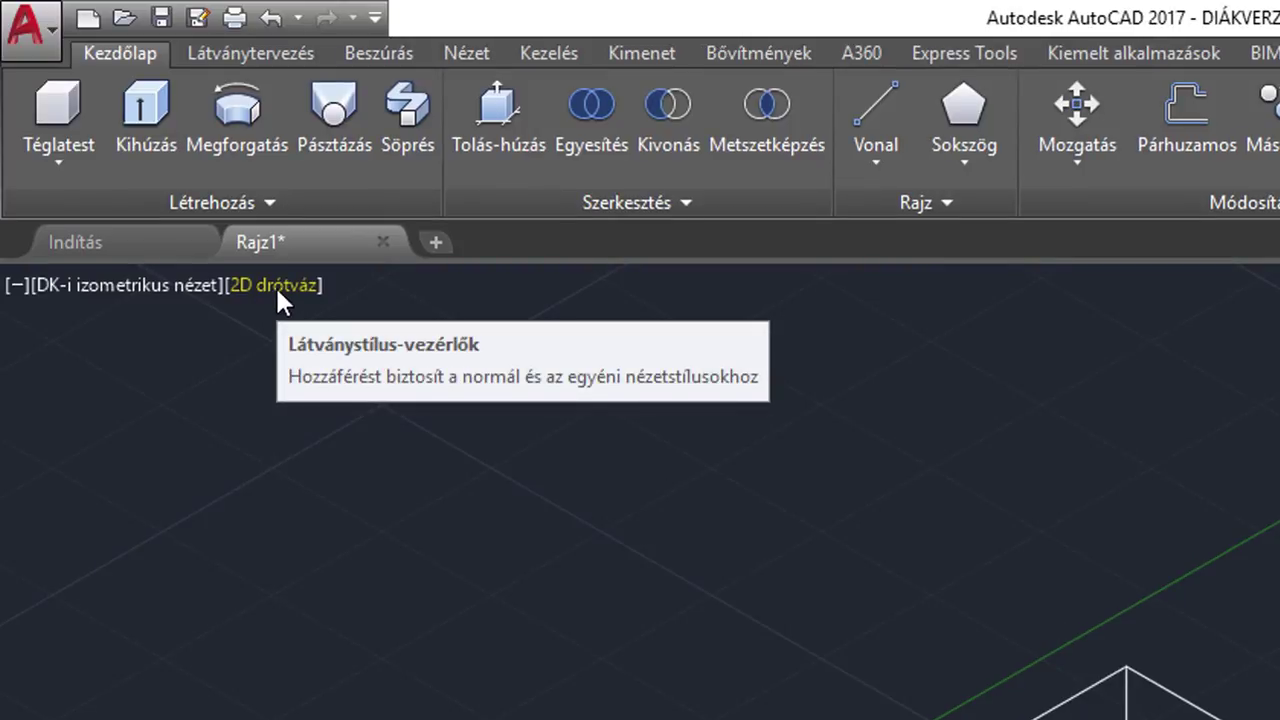
Step: Switch the viewport to the Koncepcionális visual style and put the box on layer rajz
{"action": "left_click", "coordinate": [277, 292]}
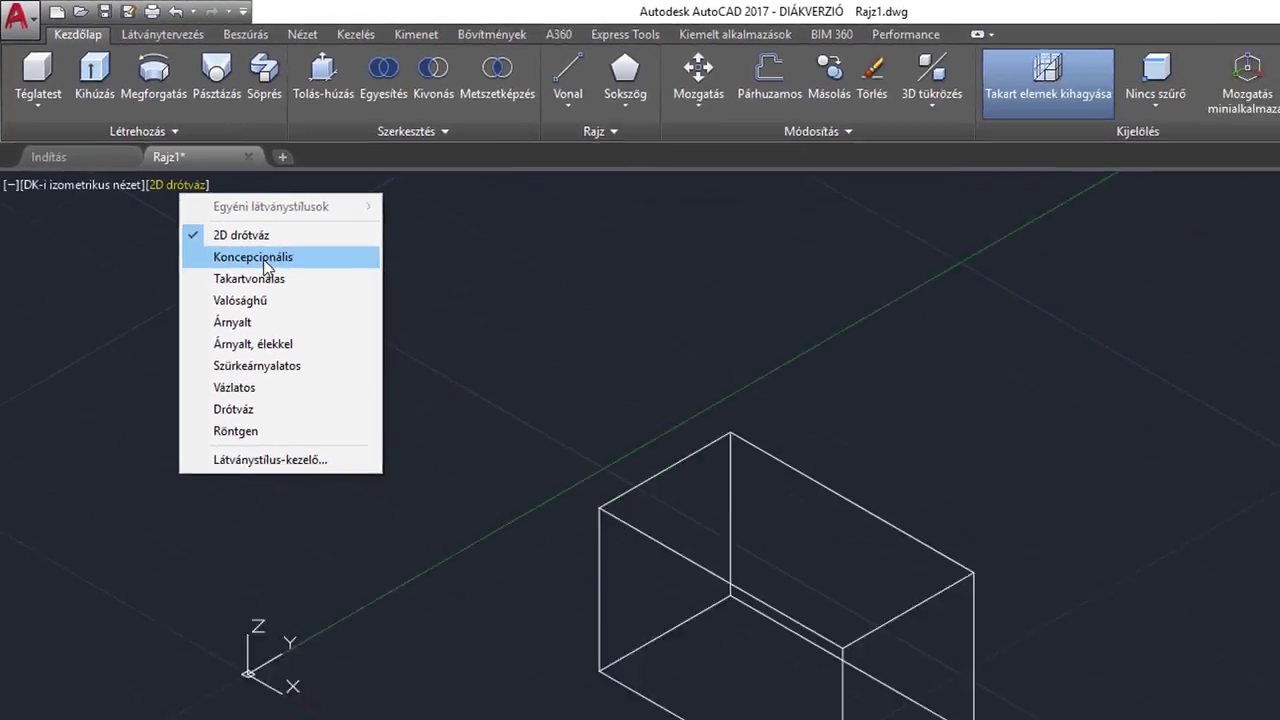
{"action": "left_click", "coordinate": [390, 396]}
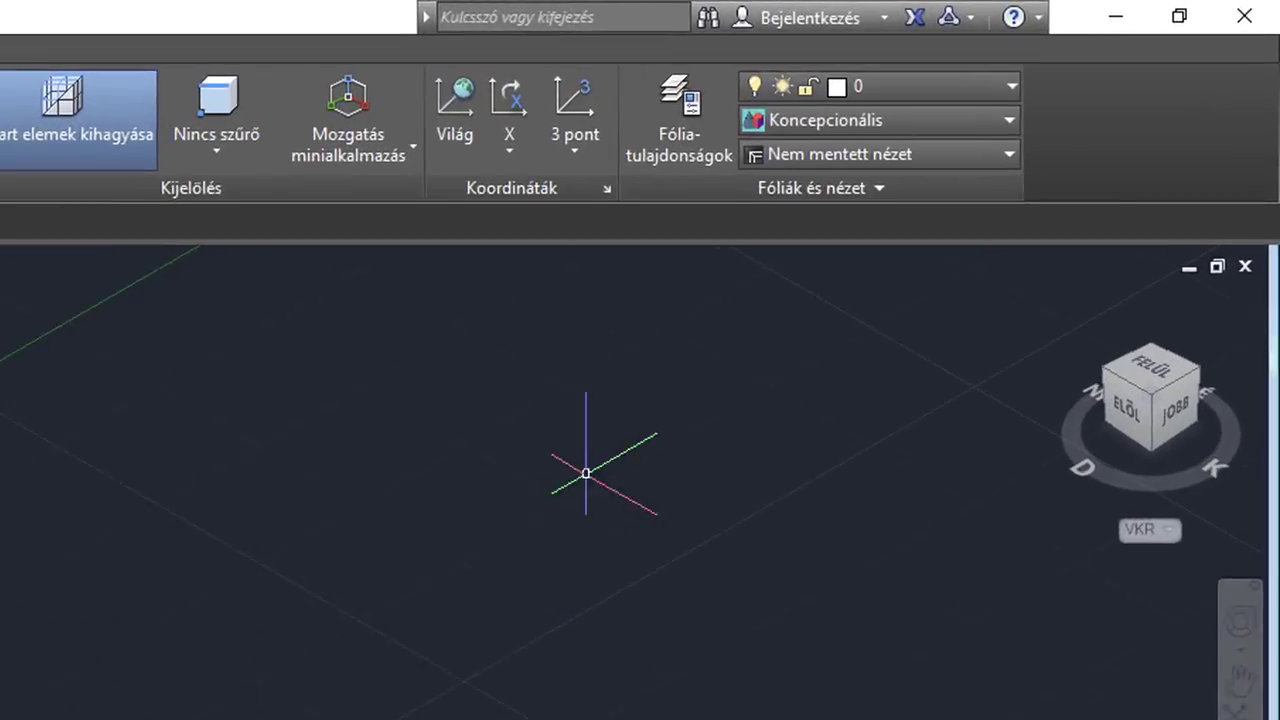
{"action": "left_click", "coordinate": [878, 95]}
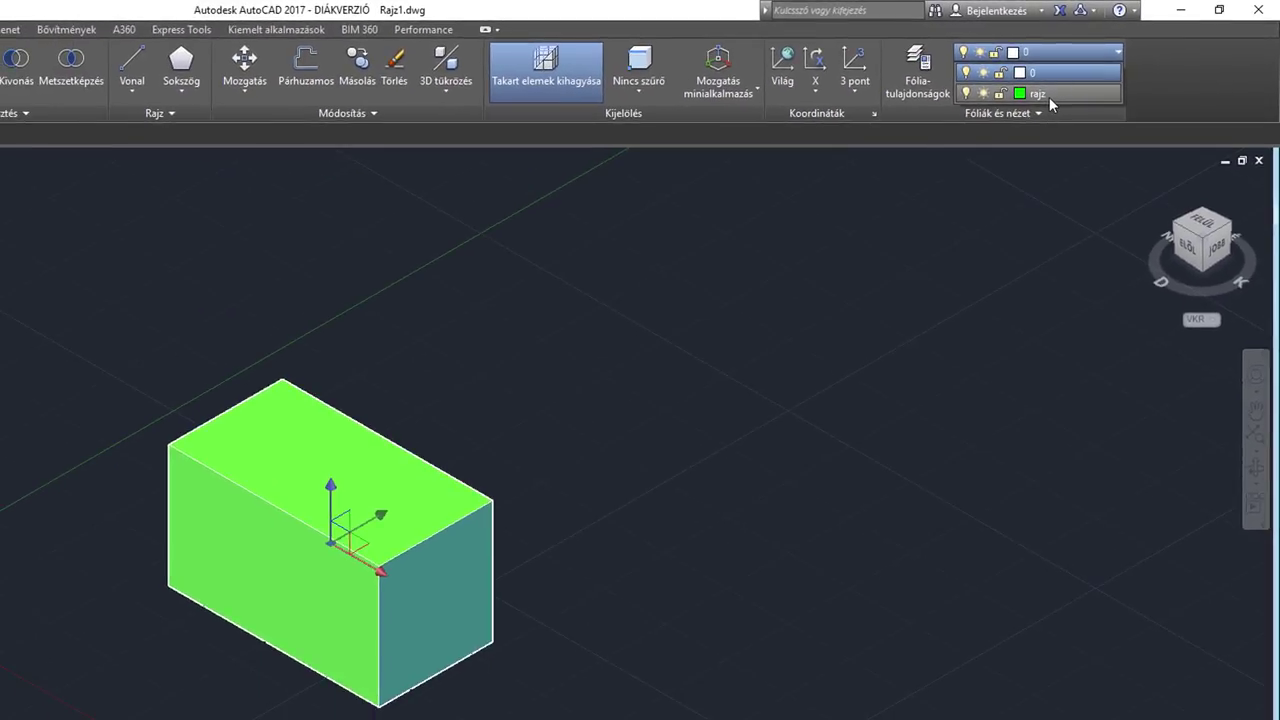
{"action": "left_click", "coordinate": [1040, 94]}
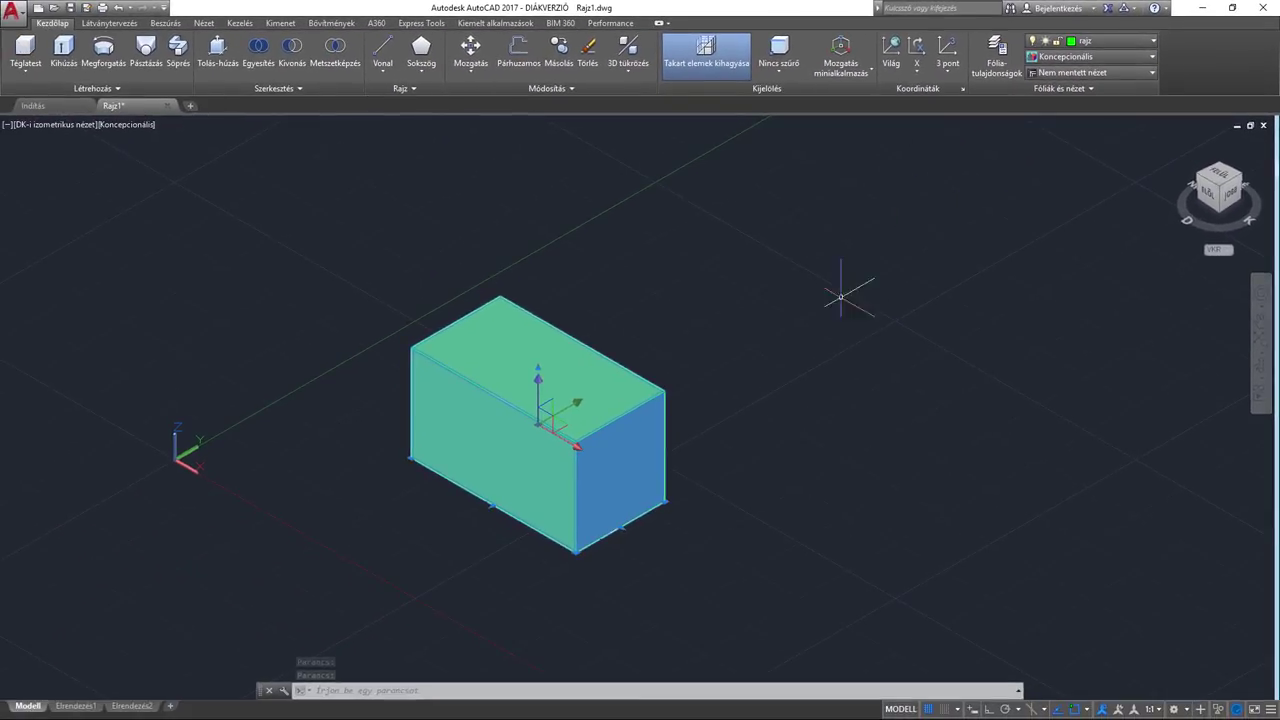
Step: Select the box and grip-stretch its top face upward and its front face outward
{"action": "key", "text": "Escape"}
{"action": "middle_click_drag", "start_coordinate": [497, 343], "coordinate": [540, 343]}
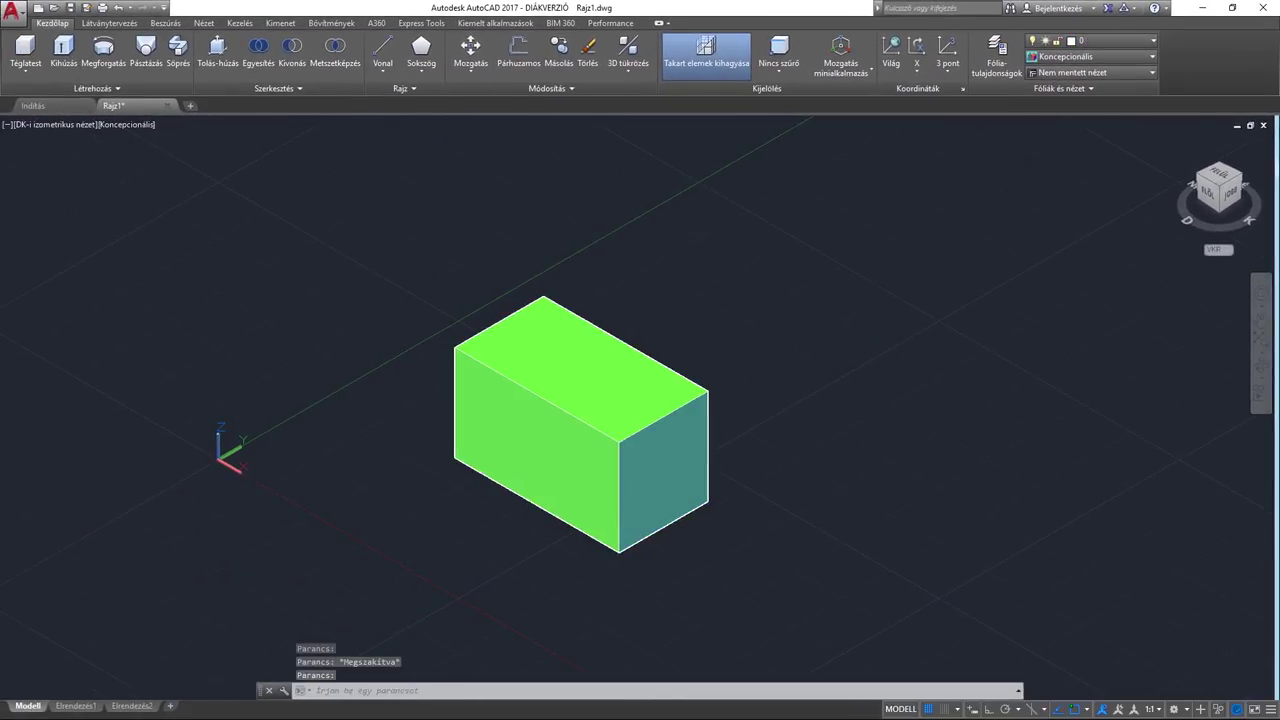
{"action": "middle_click_drag", "start_coordinate": [582, 386], "coordinate": [574, 366]}
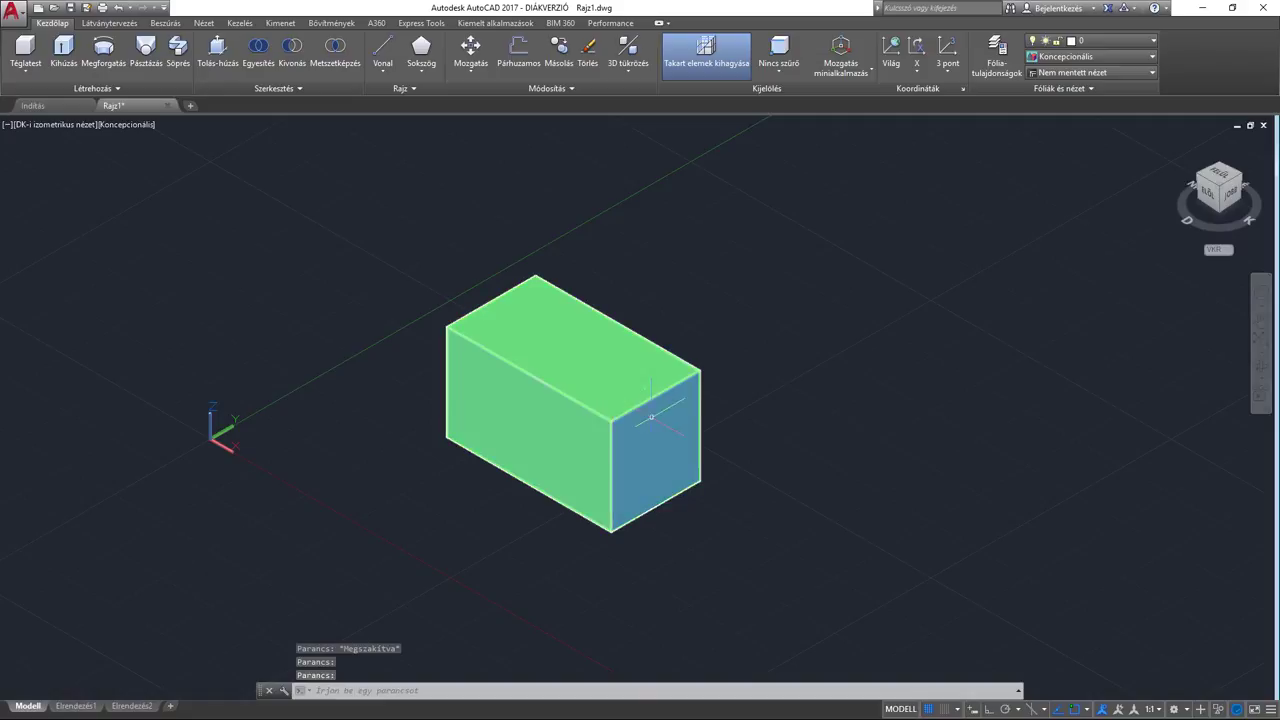
{"action": "left_click", "coordinate": [690, 415]}
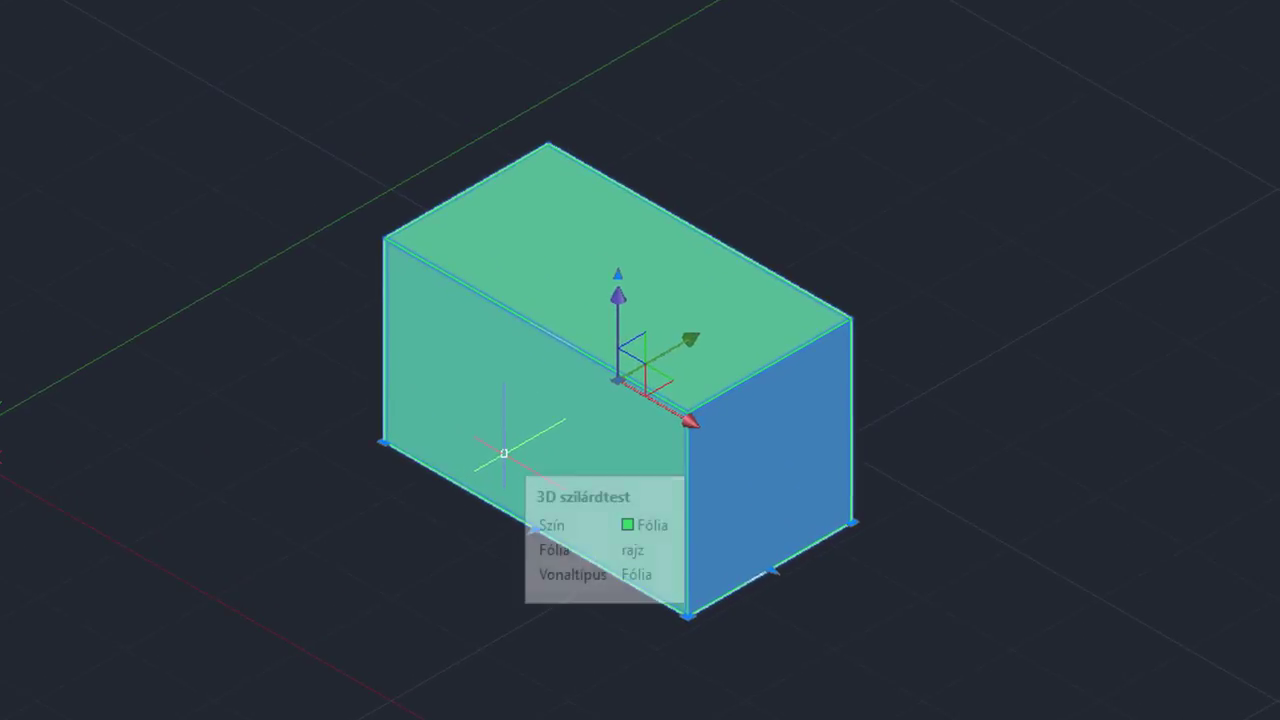
{"action": "scroll", "coordinate": [564, 258], "scroll_direction": "up", "scroll_amount": 2}
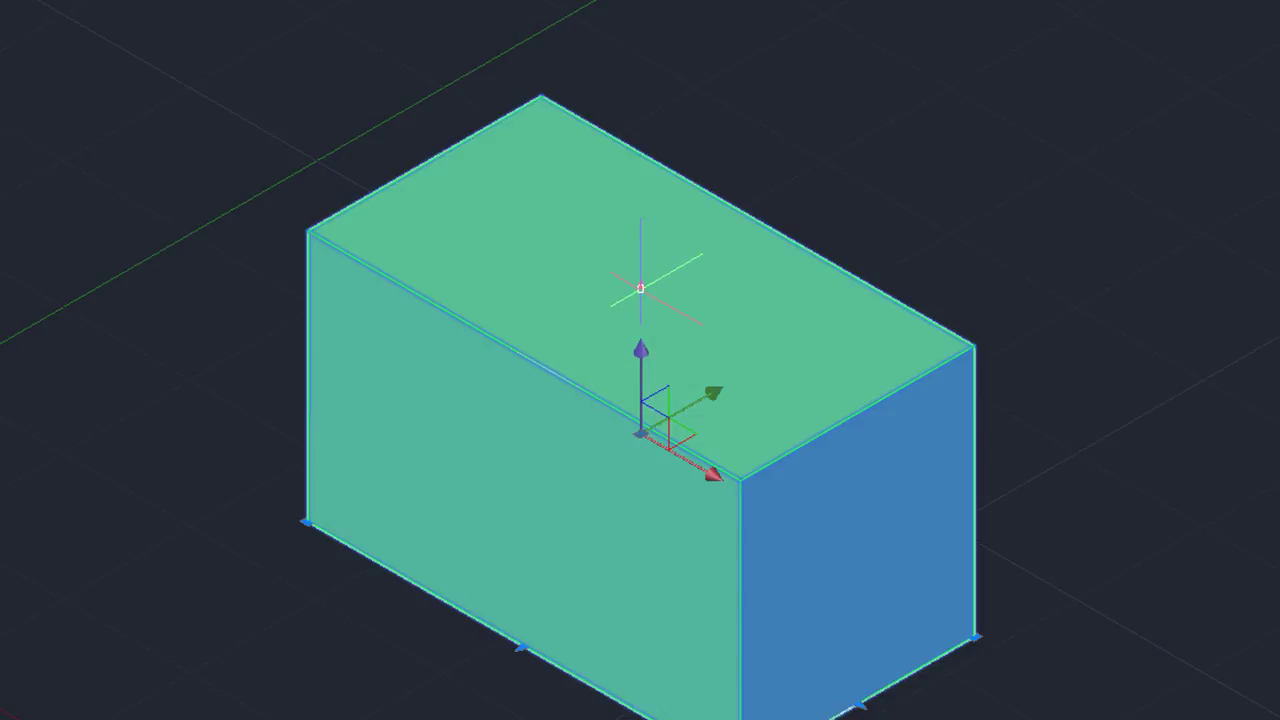
{"action": "left_click_drag", "start_coordinate": [640, 288], "coordinate": [595, 165]}
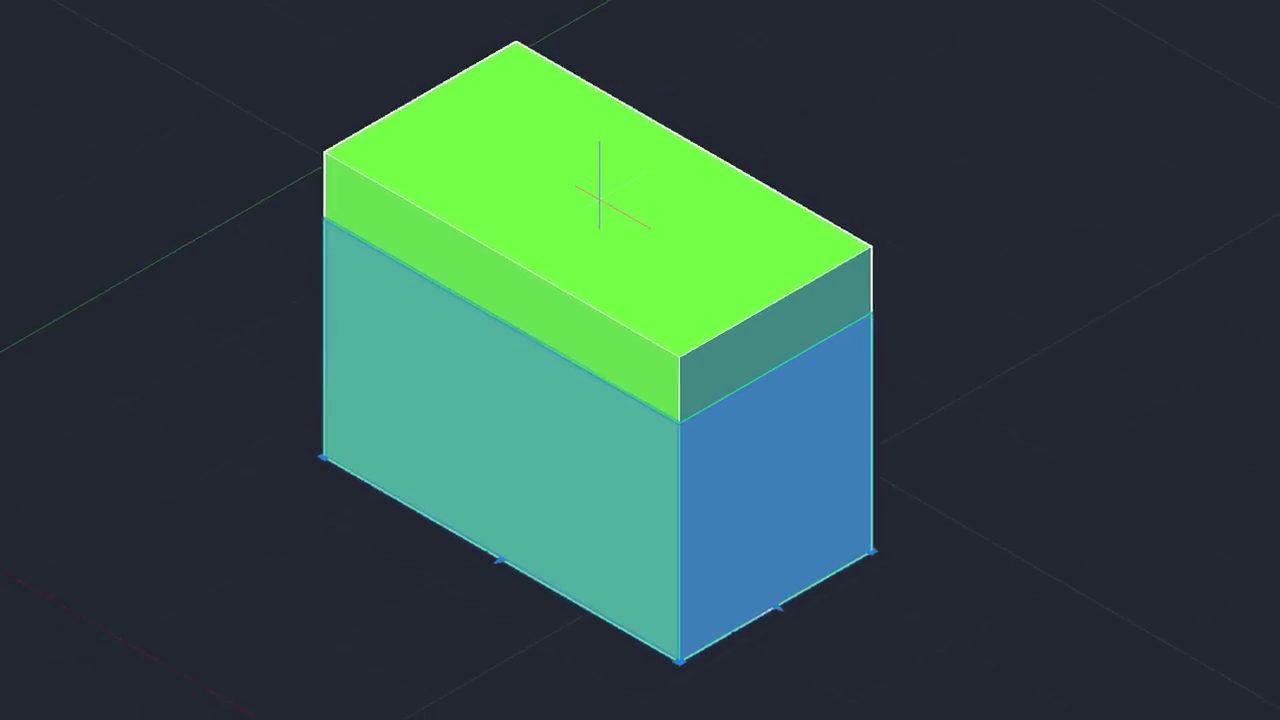
{"action": "left_click_drag", "start_coordinate": [586, 114], "coordinate": [572, 106]}
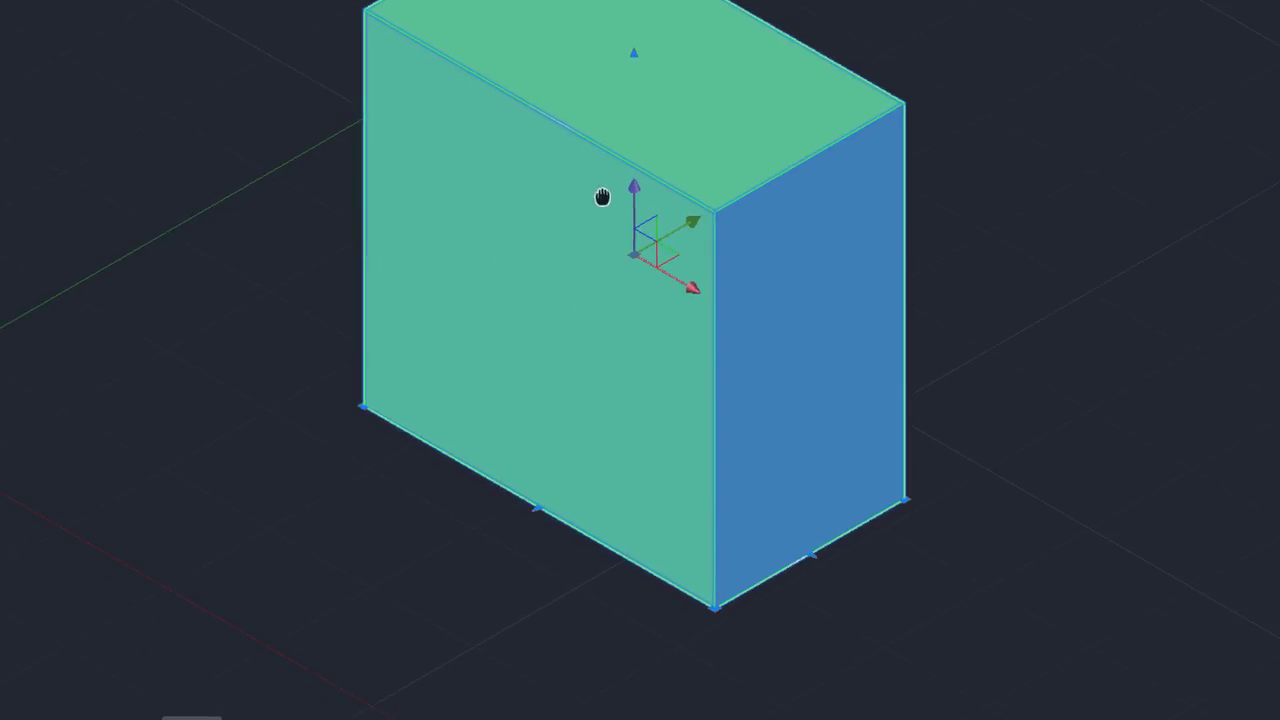
{"action": "left_click", "coordinate": [545, 503]}
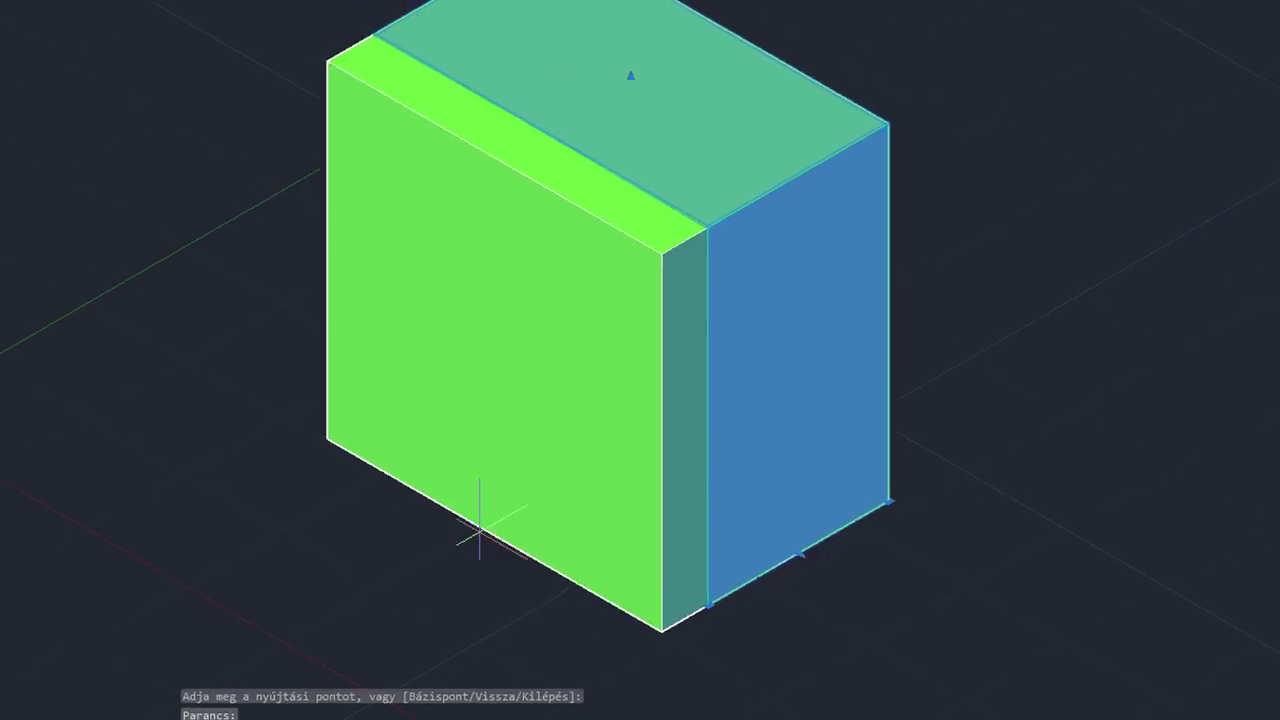
{"action": "left_click", "coordinate": [683, 580]}
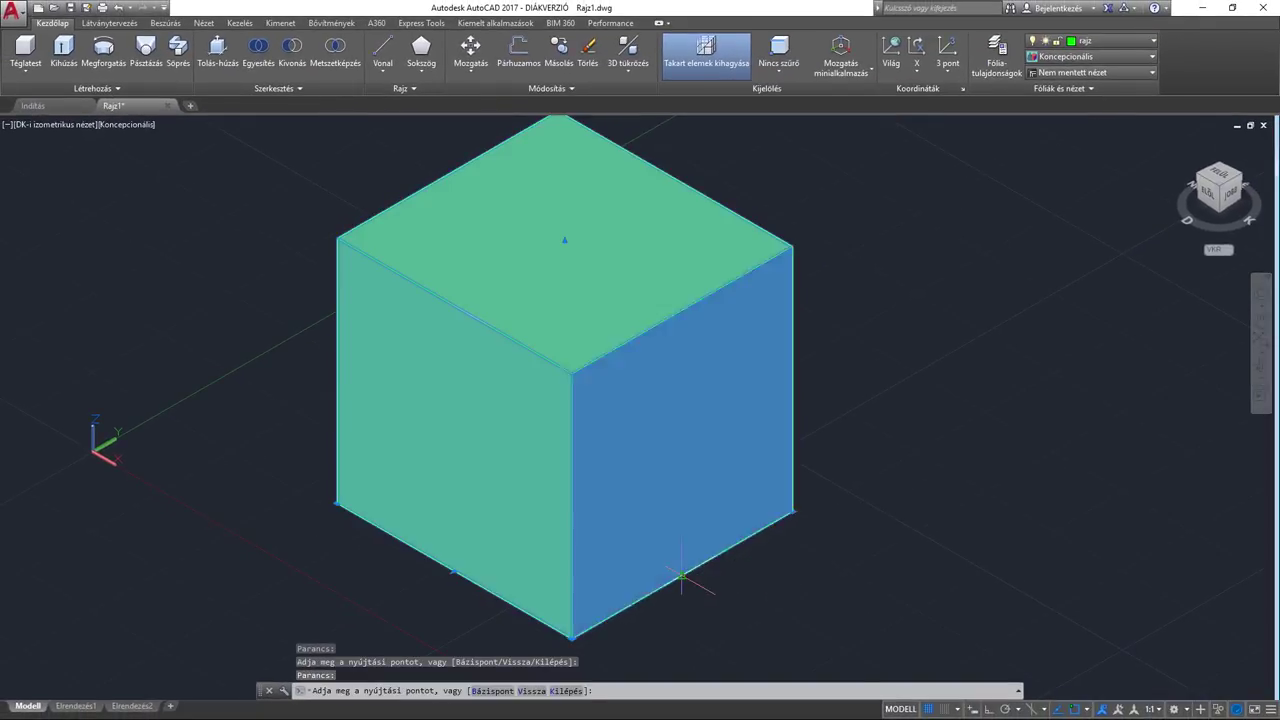
Step: Stretch the box's front and right faces again, then delete the box
{"action": "middle_click_drag", "start_coordinate": [632, 603], "coordinate": [576, 517]}
{"action": "mouse_move", "coordinate": [332, 430]}
{"action": "middle_mouse_down"}
{"action": "mouse_move", "coordinate": [380, 471]}
{"action": "mouse_move", "coordinate": [380, 509]}
{"action": "middle_mouse_up"}
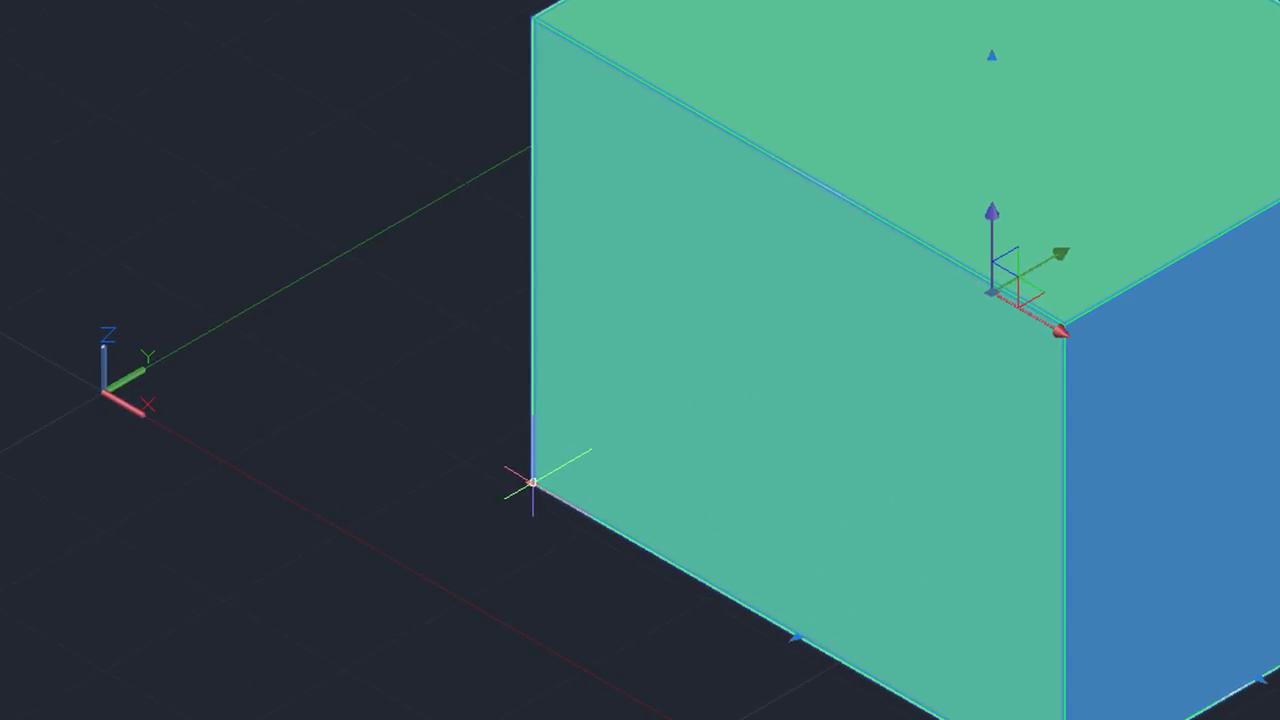
{"action": "scroll", "coordinate": [532, 482], "scroll_direction": "up", "scroll_amount": 2}
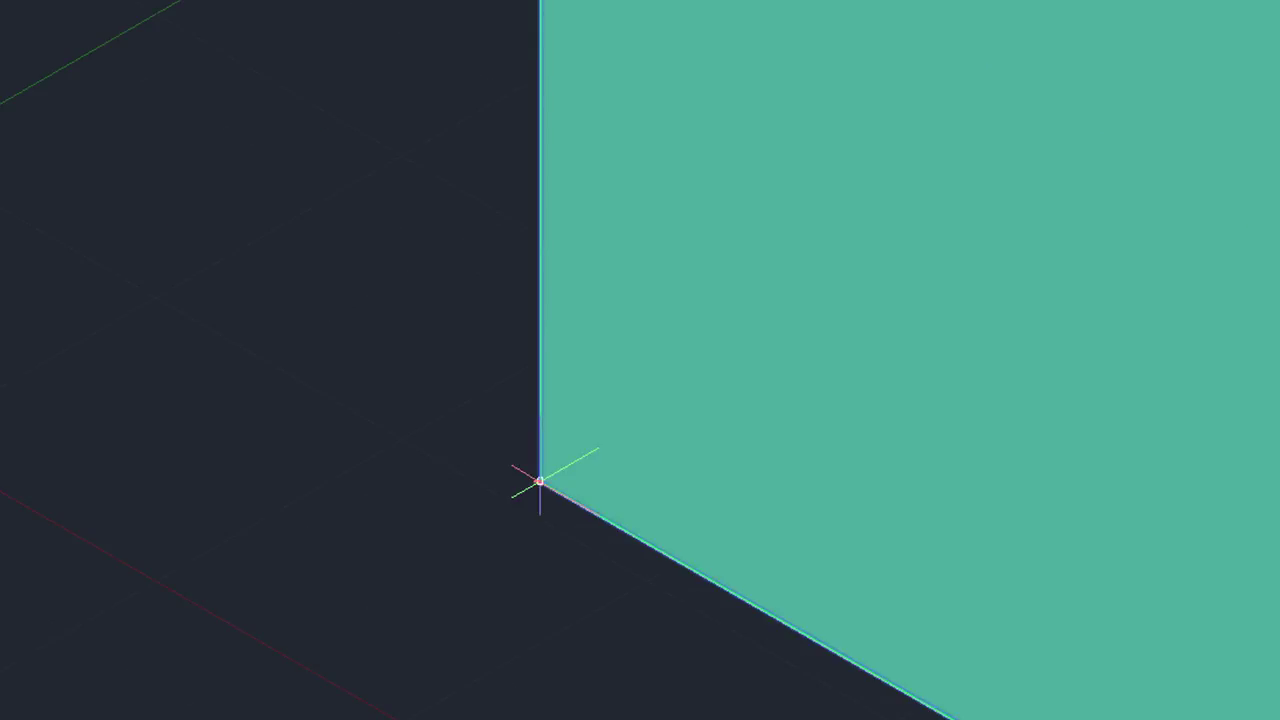
{"action": "left_click", "coordinate": [539, 482]}
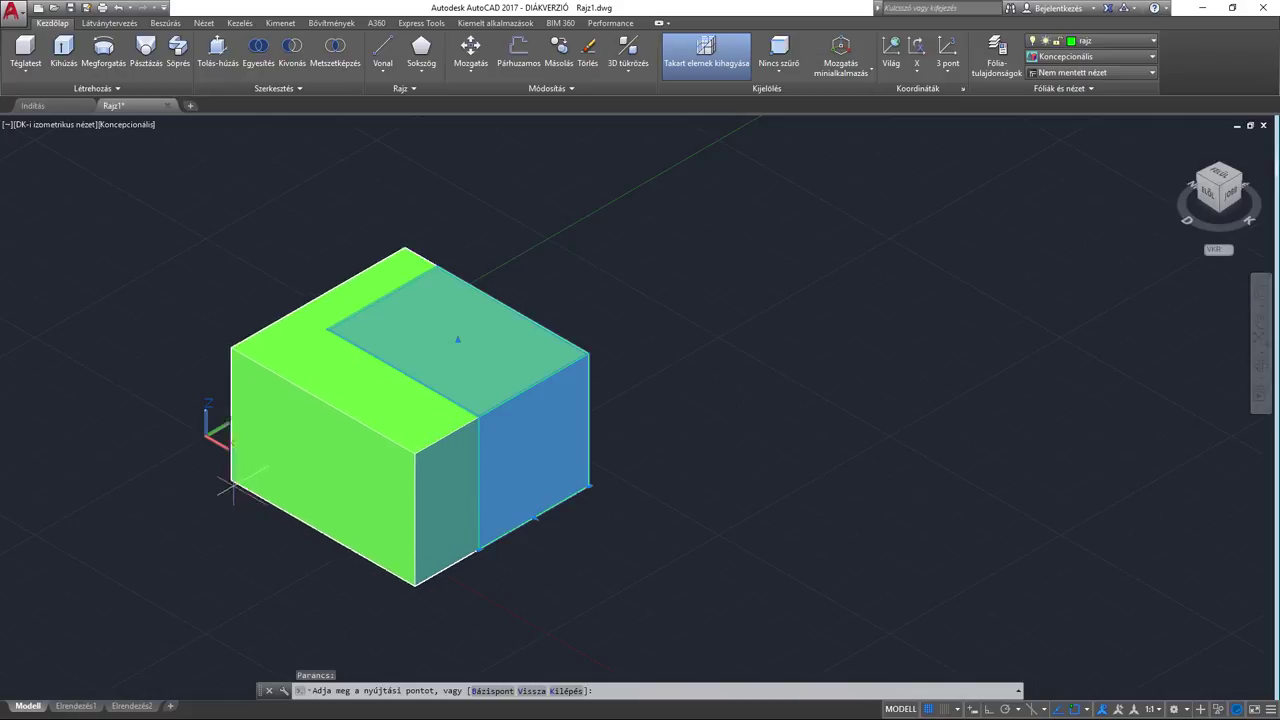
{"action": "left_click", "coordinate": [266, 458]}
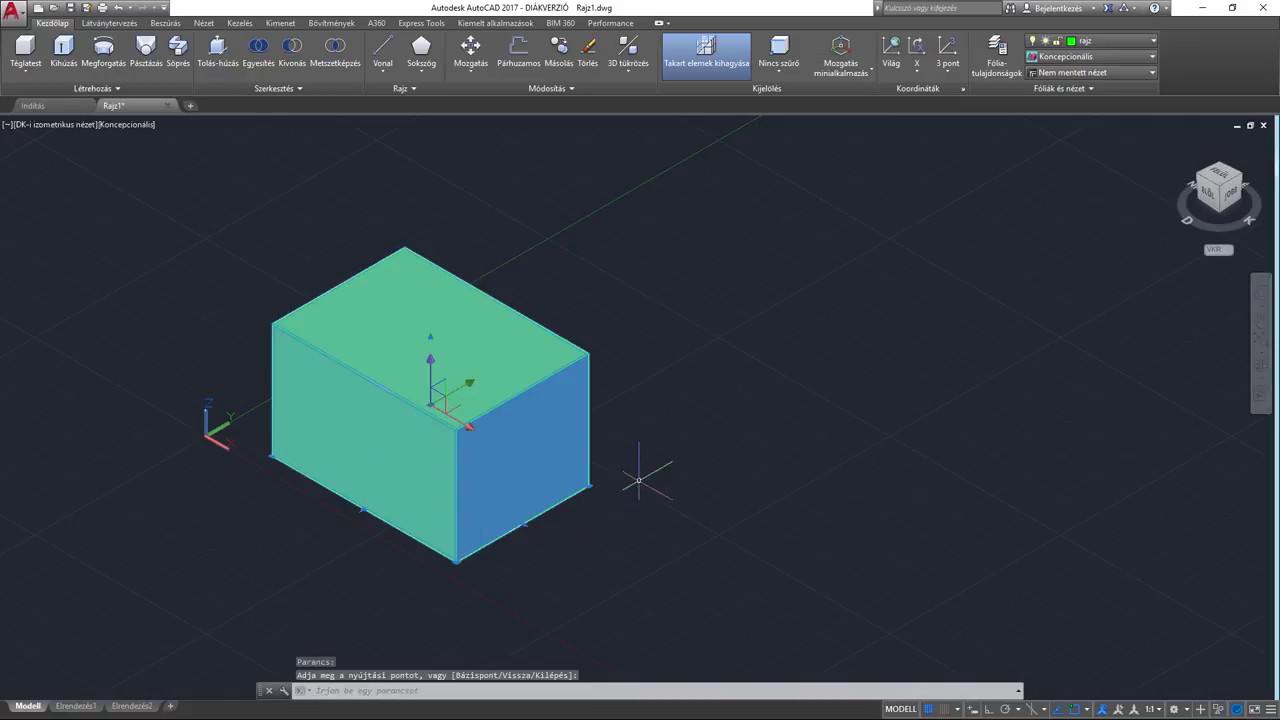
{"action": "left_click", "coordinate": [710, 427]}
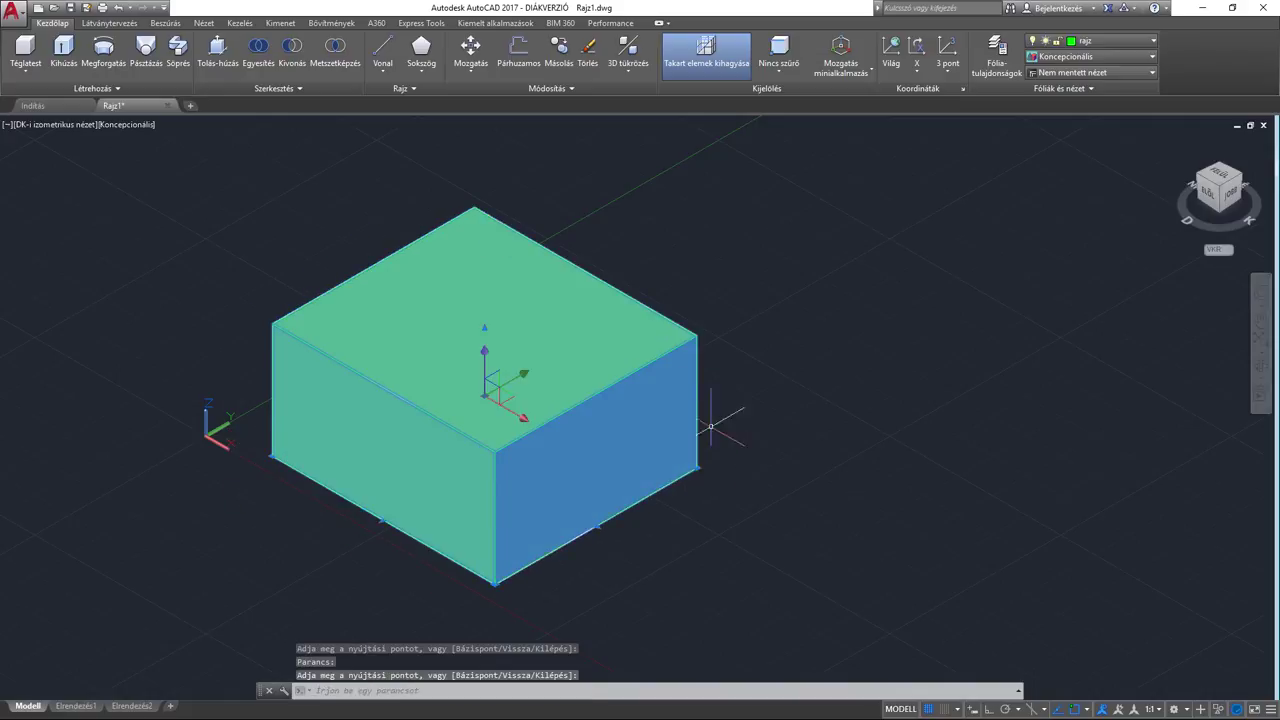
{"action": "middle_click_drag", "start_coordinate": [516, 437], "coordinate": [545, 440]}
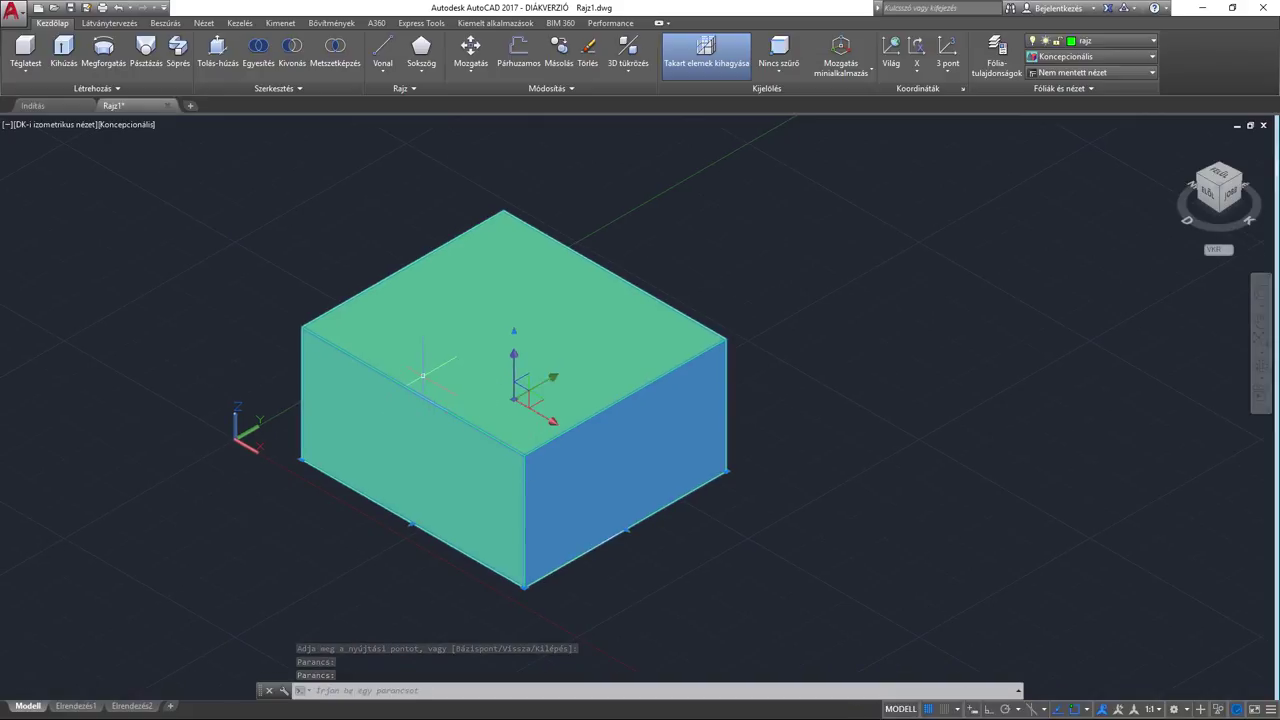
{"action": "key", "text": "Delete"}
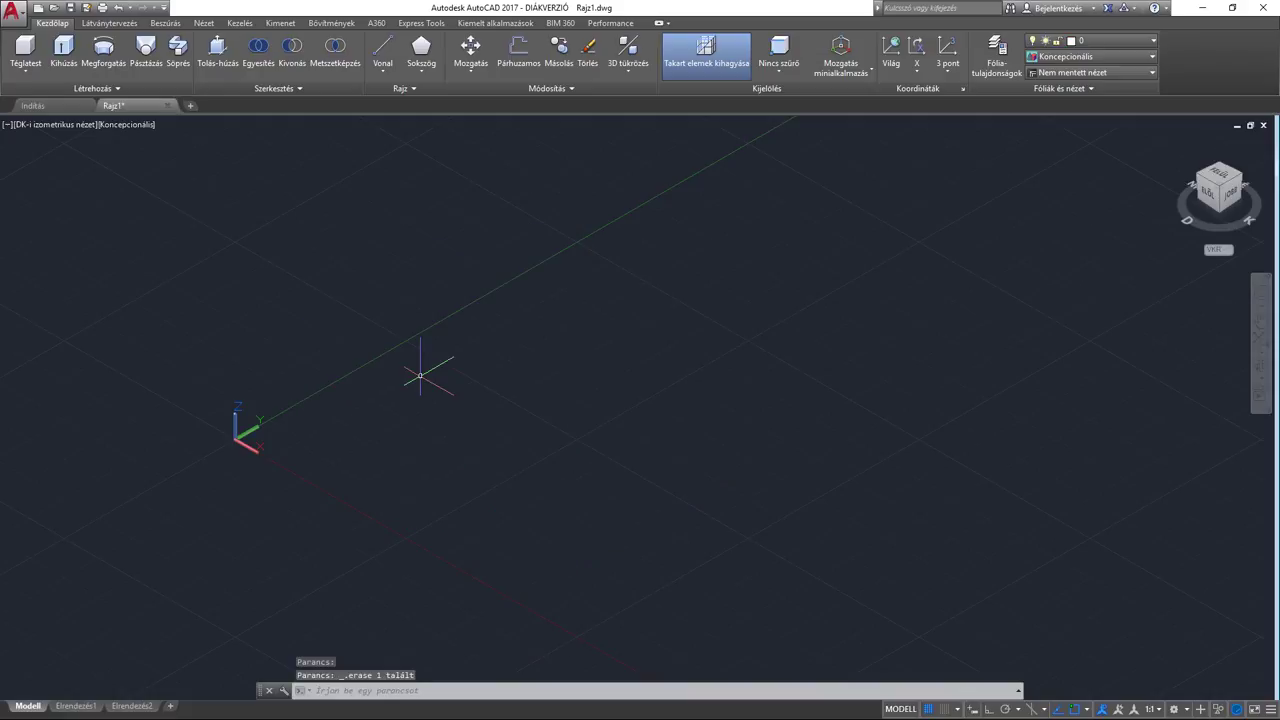
Step: Start a box from a picked corner using the Hossz option, with ortho on and length 100
{"action": "left_click", "coordinate": [26, 50]}
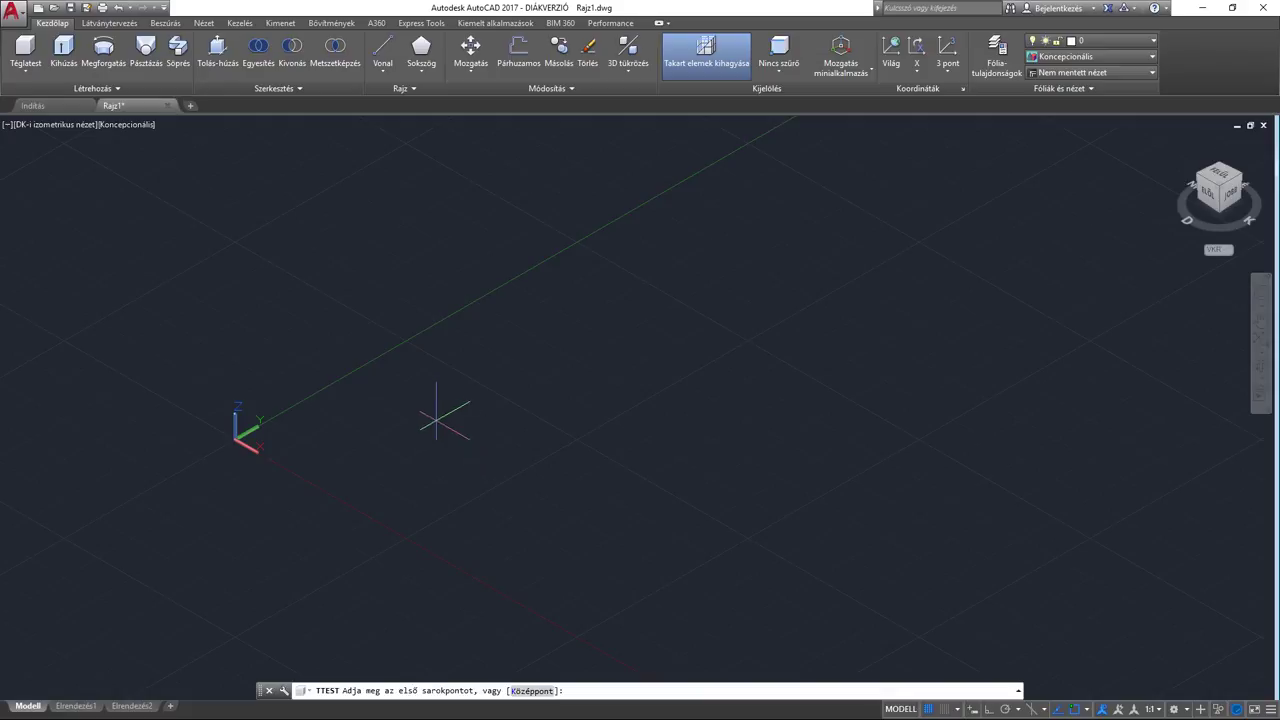
{"action": "left_click", "coordinate": [432, 418]}
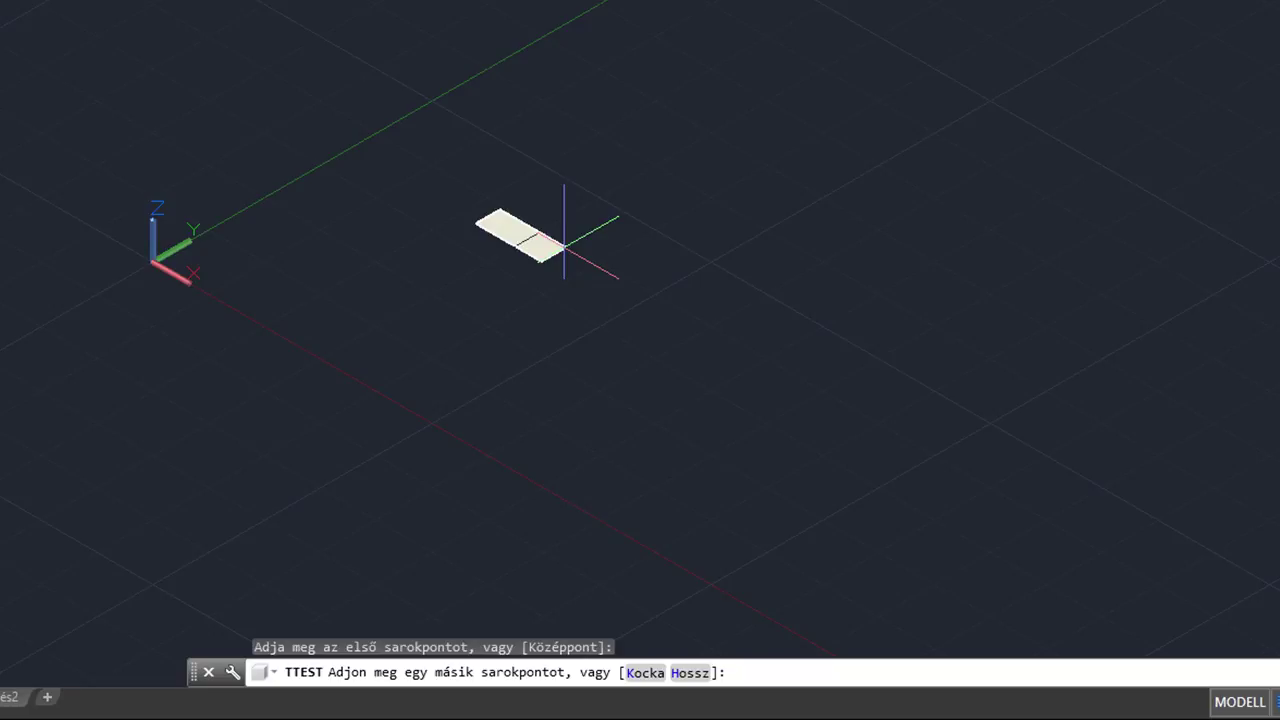
{"action": "left_click", "coordinate": [693, 674]}
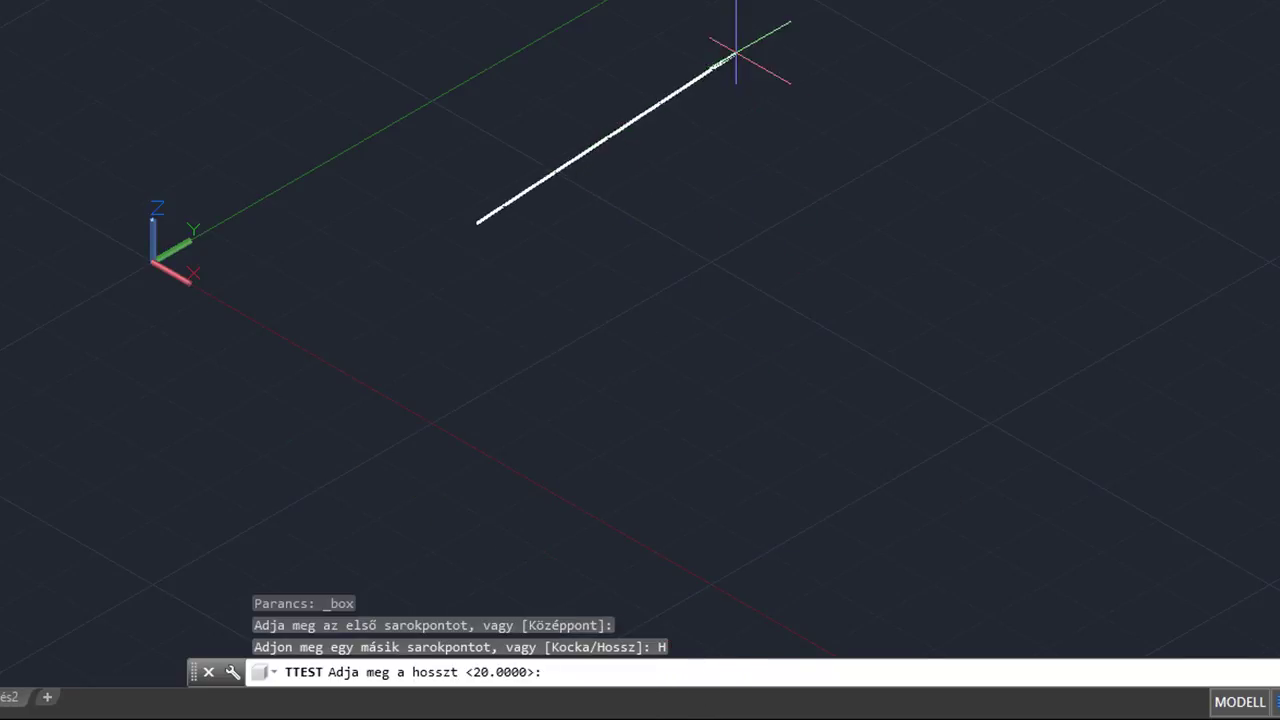
{"action": "scroll", "coordinate": [558, 92], "scroll_direction": "up", "scroll_amount": 2}
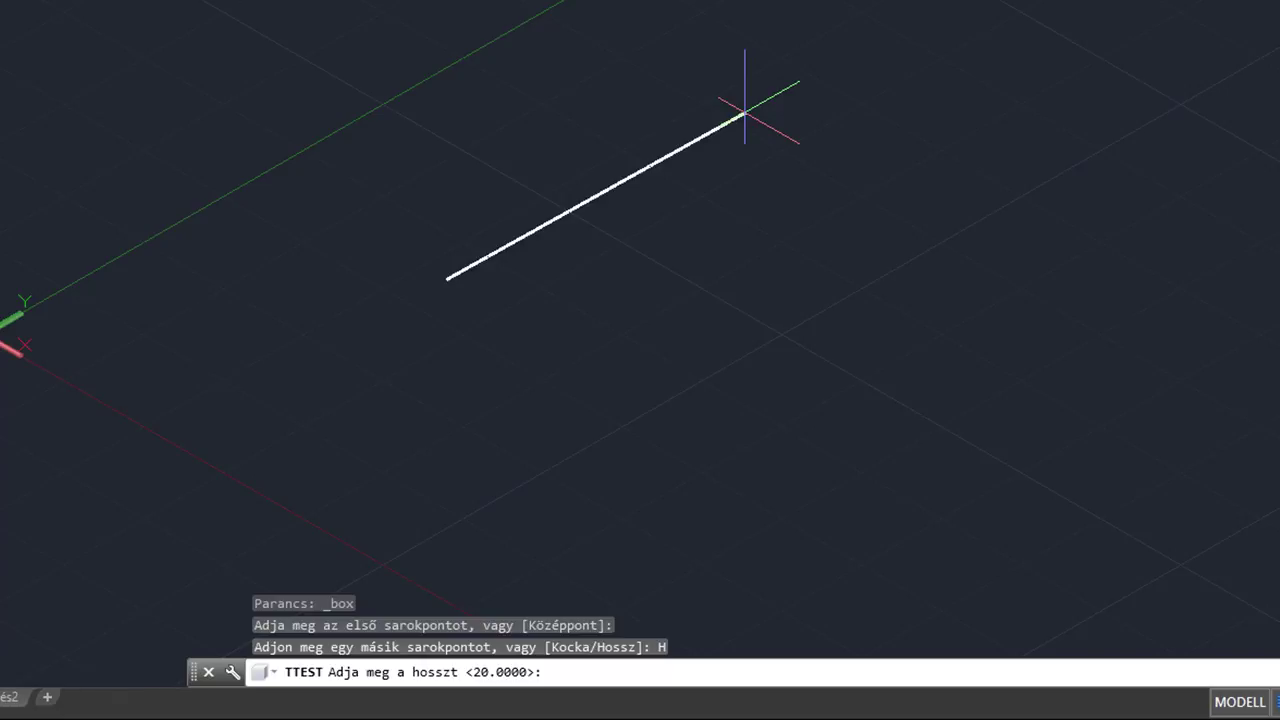
{"action": "key", "text": "F8"}
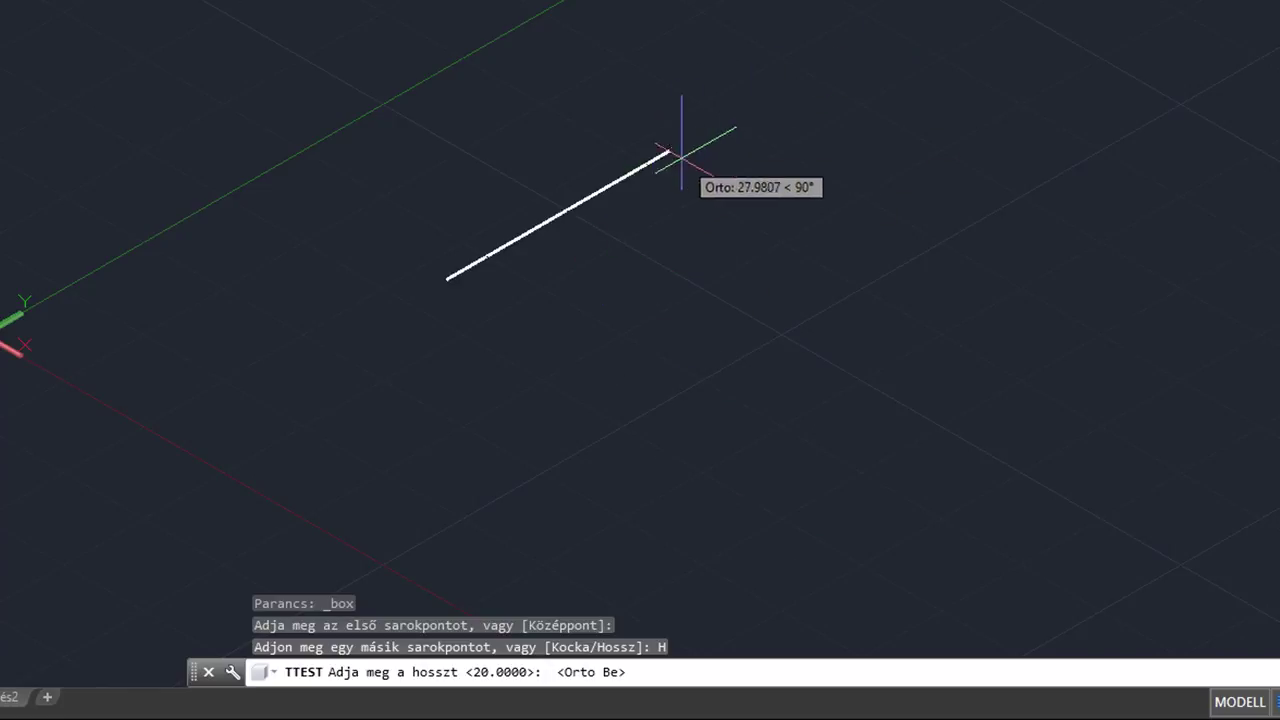
{"action": "mouse_move", "coordinate": [666, 126]}
{"action": "middle_mouse_down"}
{"action": "mouse_move", "coordinate": [600, 172]}
{"action": "mouse_move", "coordinate": [791, 112]}
{"action": "middle_mouse_up"}
{"action": "type", "text": "100"}
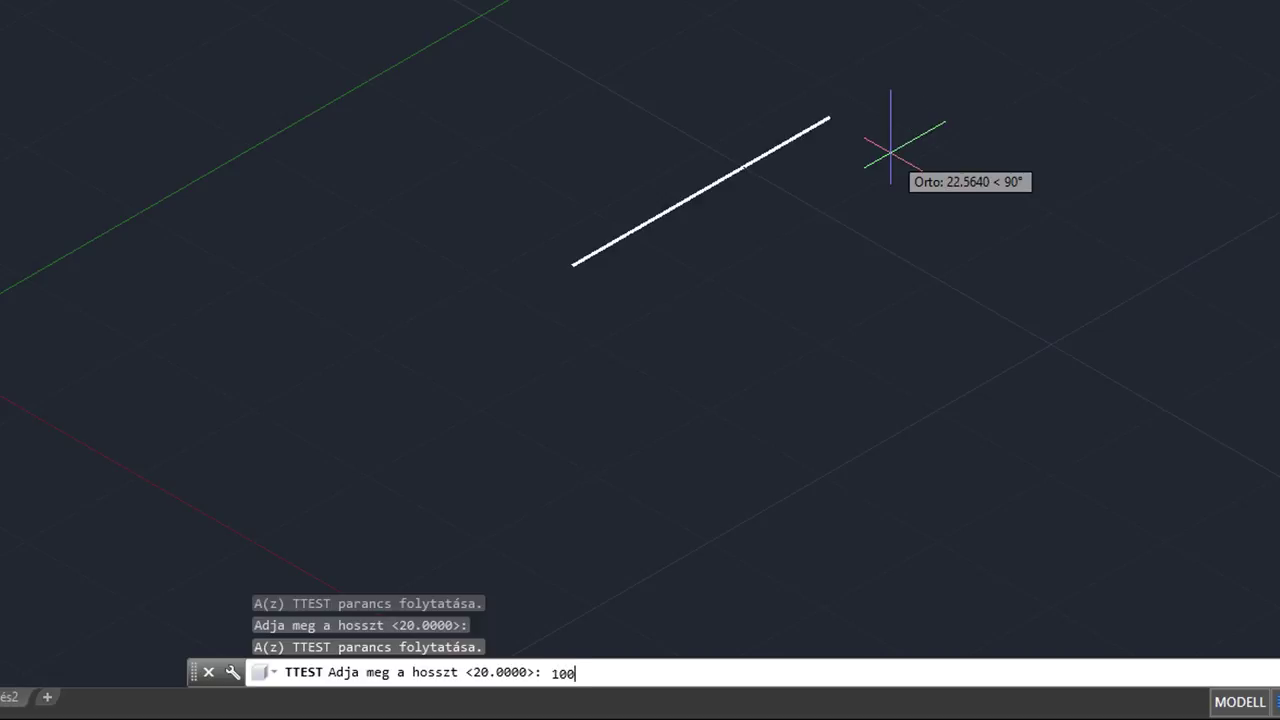
{"action": "key", "text": "Return"}
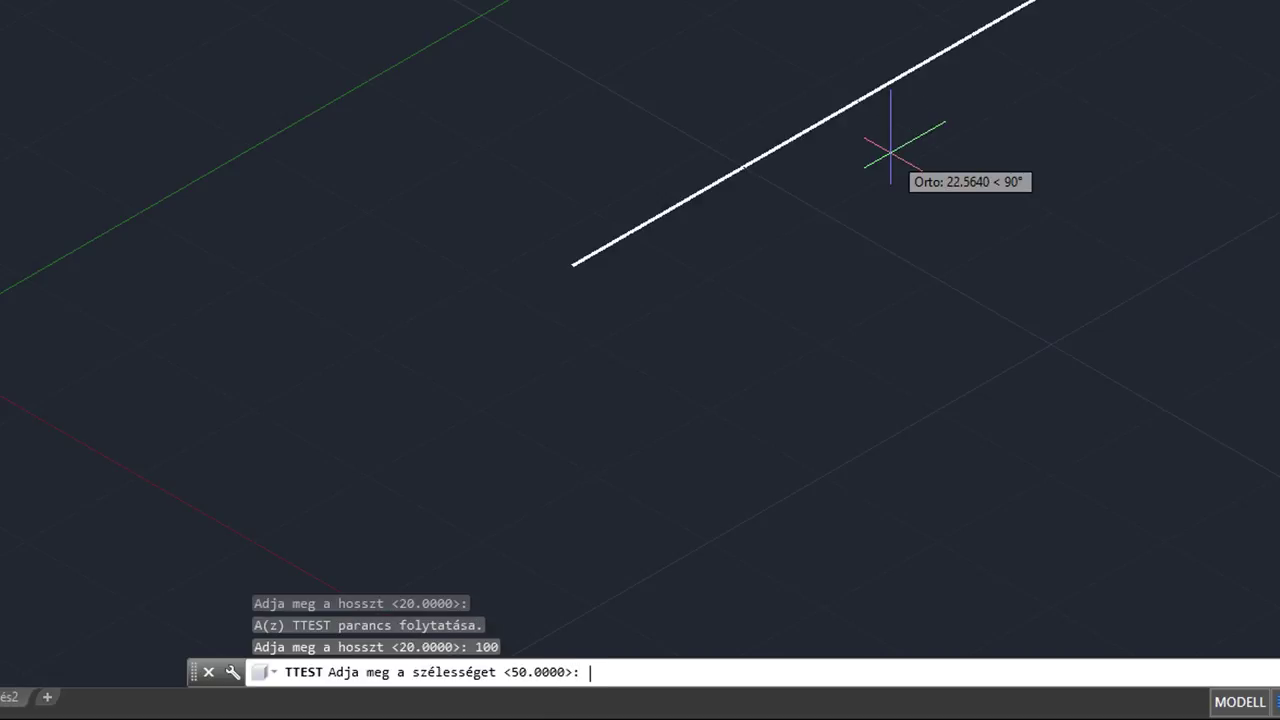
Step: Finish the box with width 50 and height 50
{"action": "scroll", "coordinate": [940, 180], "scroll_direction": "down", "scroll_amount": 2}
{"action": "scroll", "coordinate": [1100, 160], "scroll_direction": "down", "scroll_amount": 2}
{"action": "middle_click_drag", "start_coordinate": [1191, 120], "coordinate": [1000, 86]}
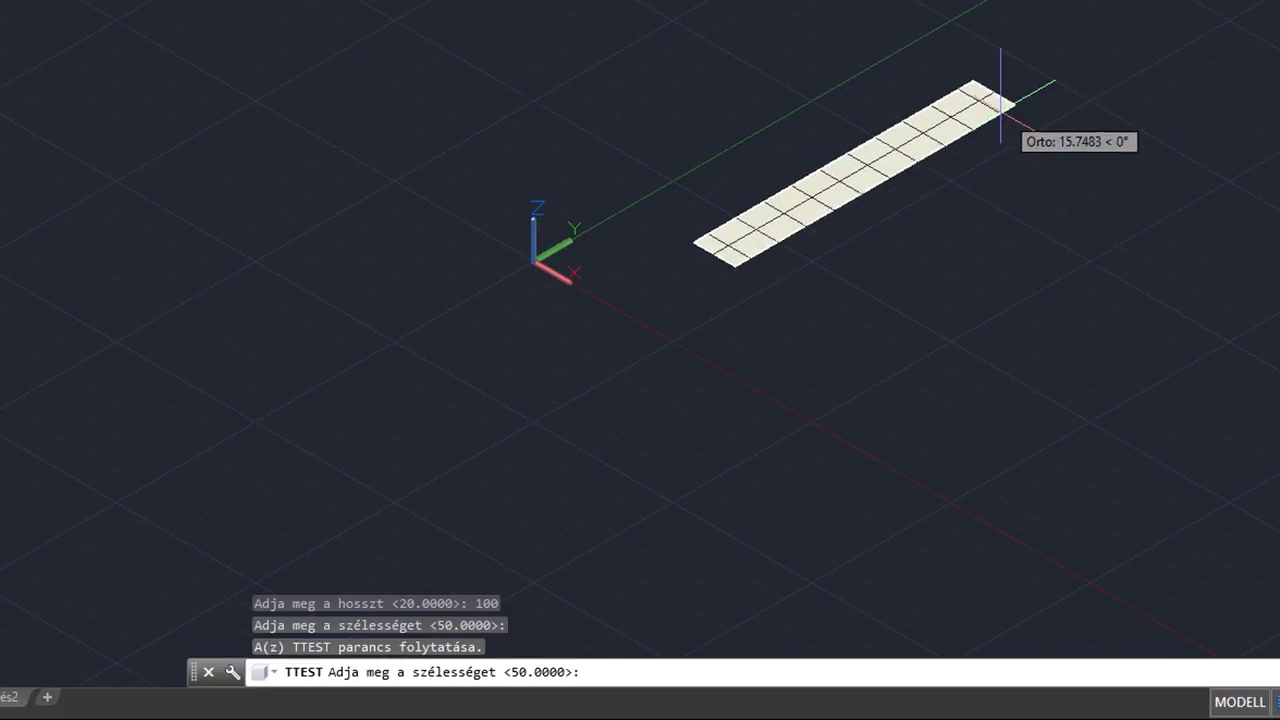
{"action": "scroll", "coordinate": [1000, 100], "scroll_direction": "up", "scroll_amount": 2}
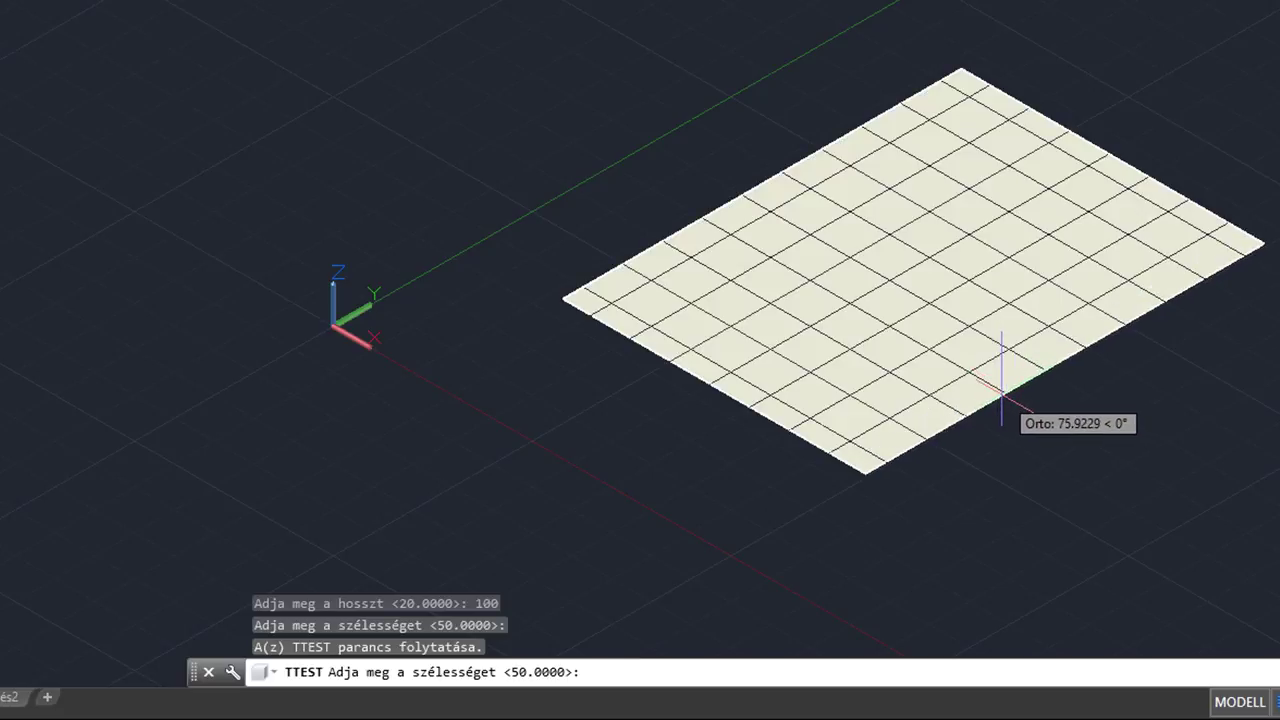
{"action": "type", "text": "50"}
{"action": "key", "text": "Return"}
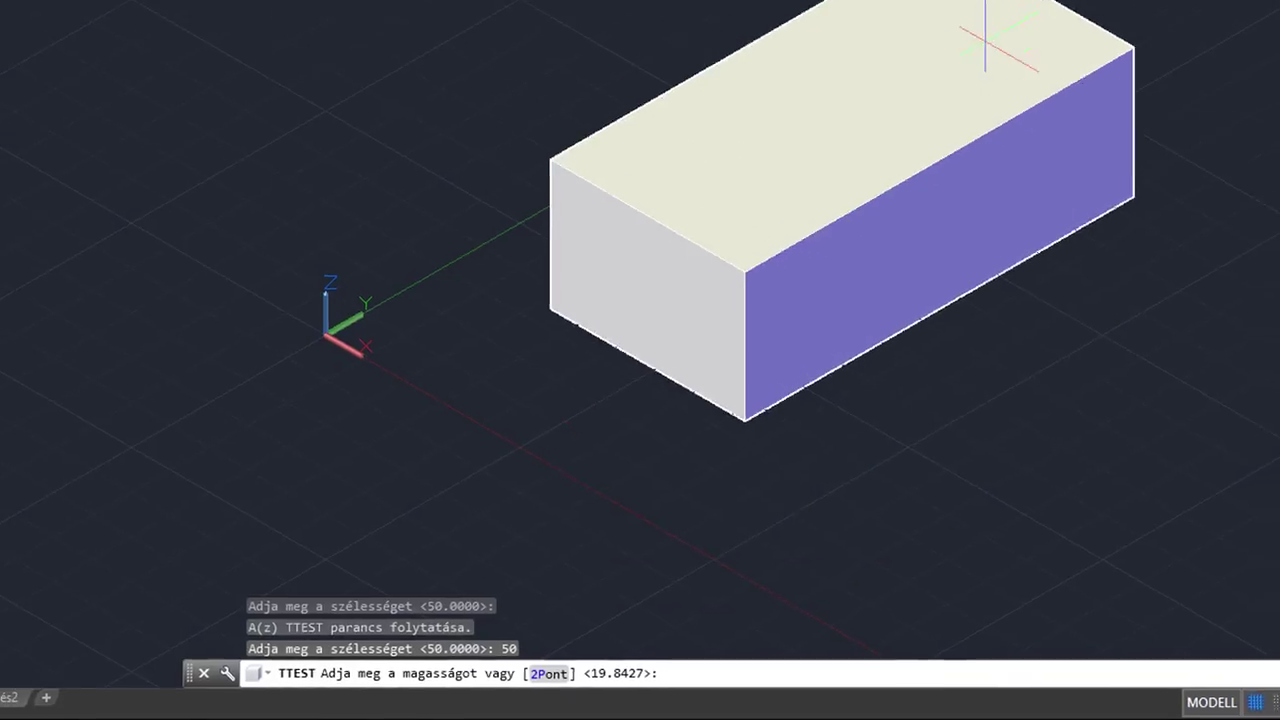
{"action": "scroll", "coordinate": [795, 160], "scroll_direction": "down", "scroll_amount": 1}
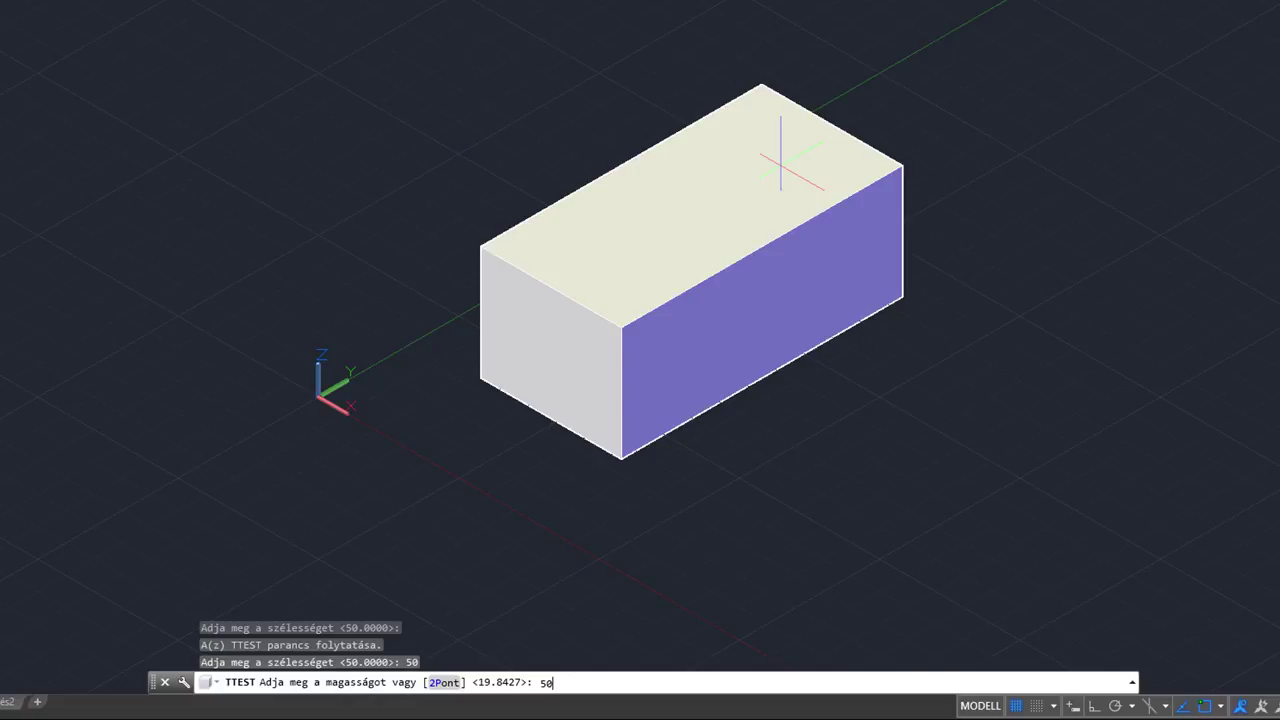
{"action": "key", "text": "Return"}
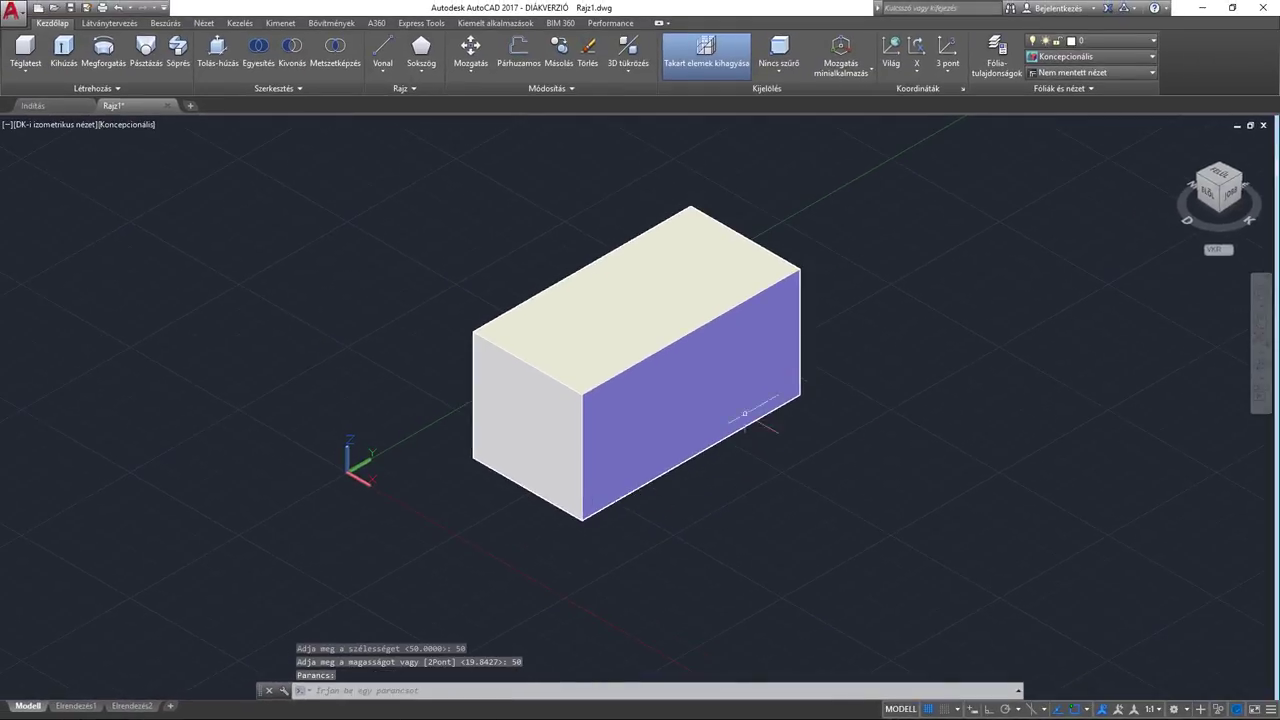
Step: Move the new 100 × 50 × 50 box onto the rajz layer
{"action": "left_click", "coordinate": [745, 413]}
{"action": "left_click", "coordinate": [1108, 41]}
{"action": "left_click", "coordinate": [1108, 73]}
Step: Run TTEST and build a 50-unit Kocka cube beside the long box
{"action": "key", "text": "Escape"}
{"action": "key", "text": "Escape"}
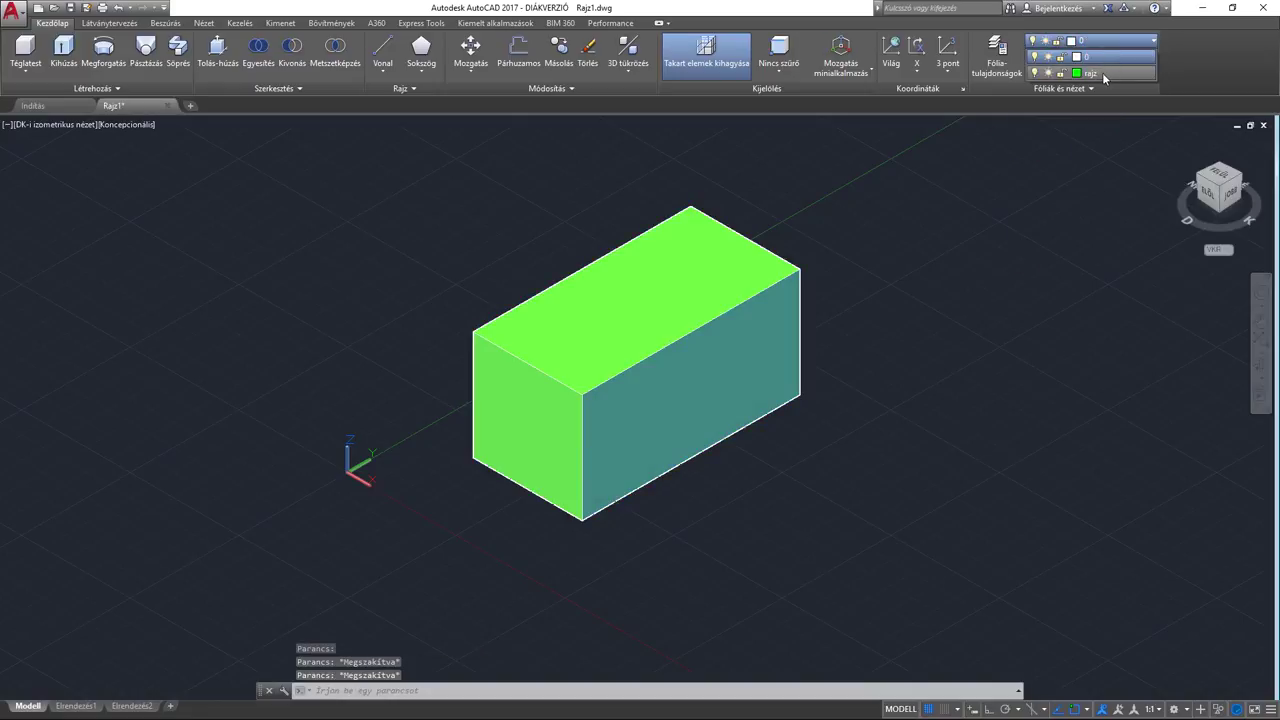
{"action": "mouse_move", "coordinate": [773, 363]}
{"action": "middle_mouse_down"}
{"action": "mouse_move", "coordinate": [540, 379]}
{"action": "mouse_move", "coordinate": [487, 407]}
{"action": "middle_mouse_up"}
{"action": "scroll", "coordinate": [540, 379], "scroll_direction": "up", "scroll_amount": 1}
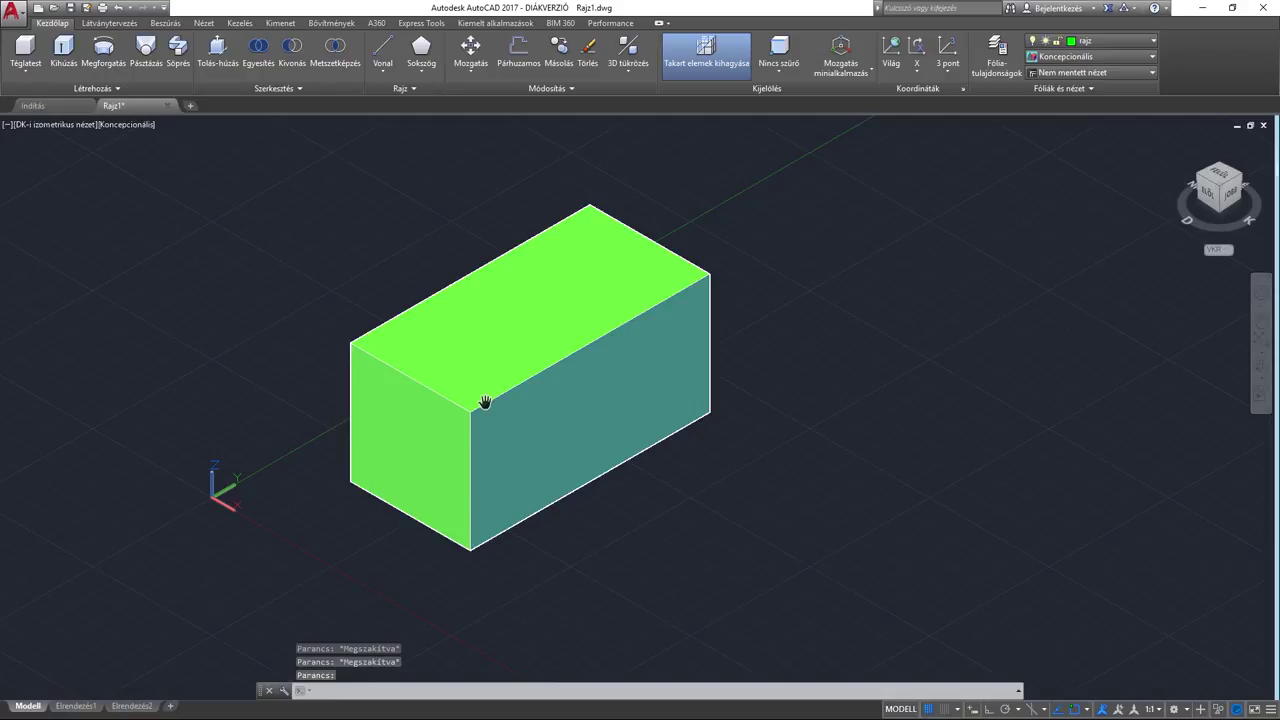
{"action": "scroll", "coordinate": [485, 400], "scroll_direction": "down", "scroll_amount": 2}
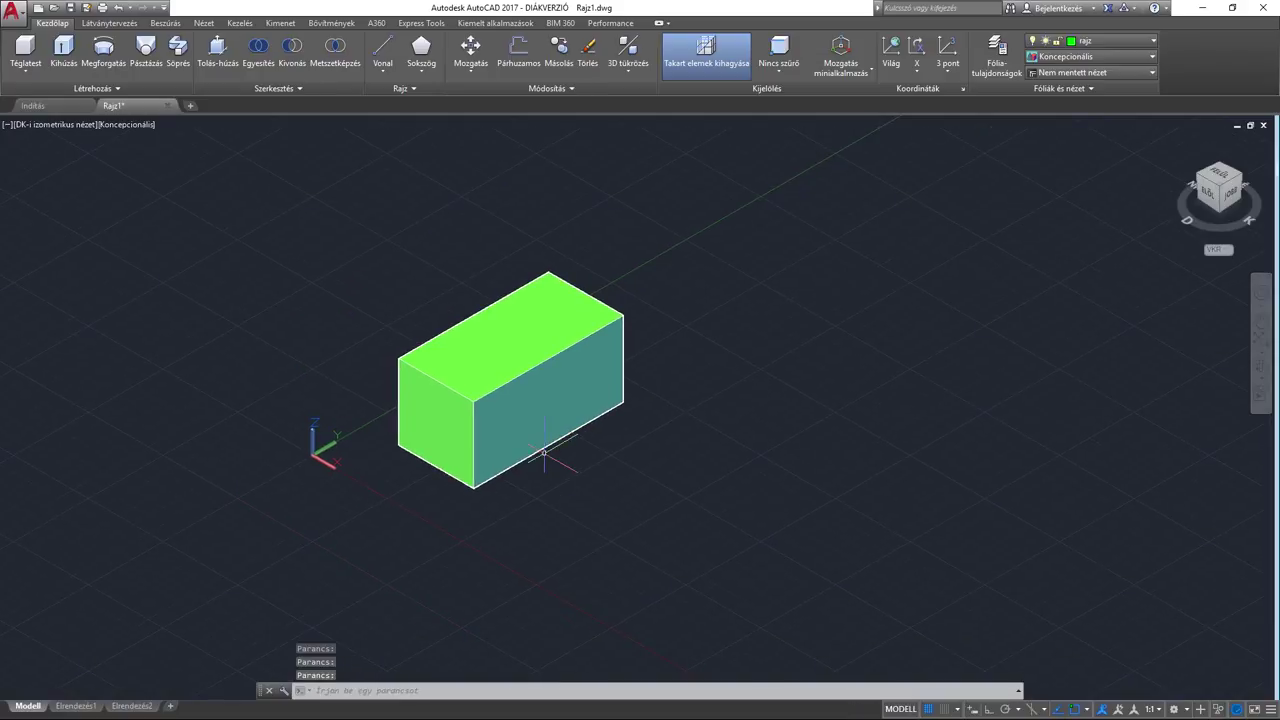
{"action": "type", "text": "ttest"}
{"action": "key", "text": "Return"}
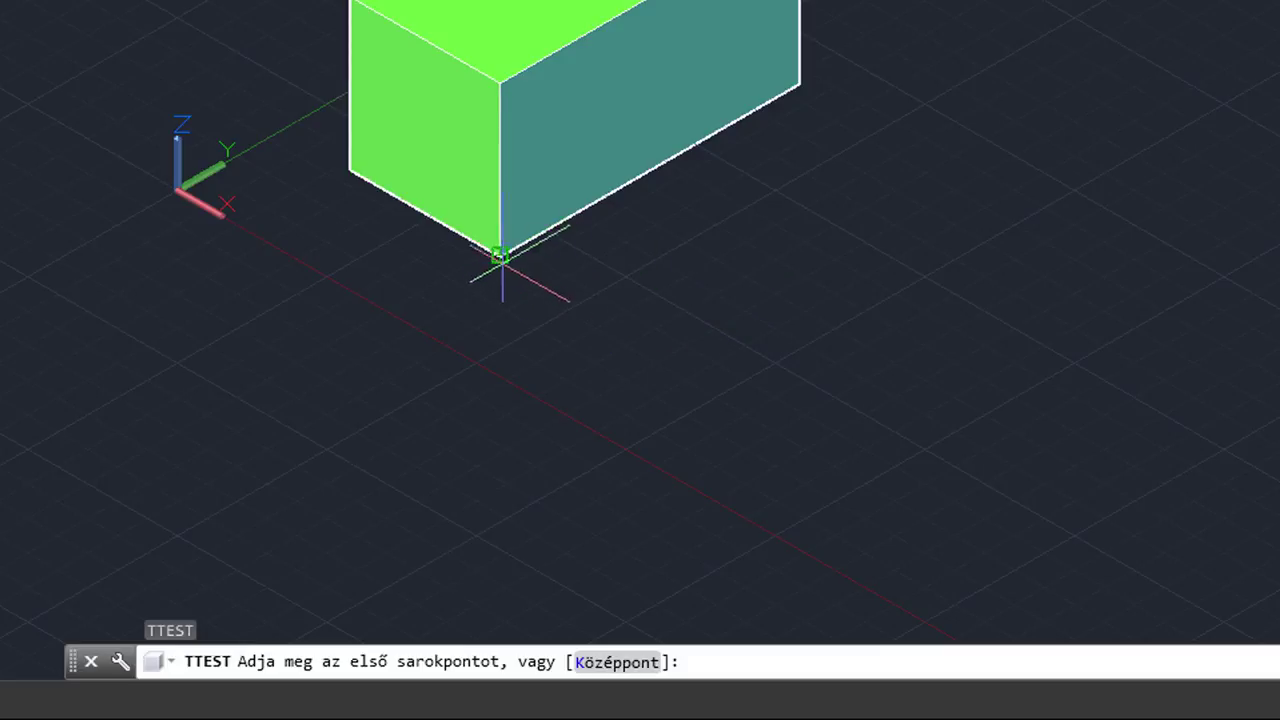
{"action": "left_click", "coordinate": [632, 333]}
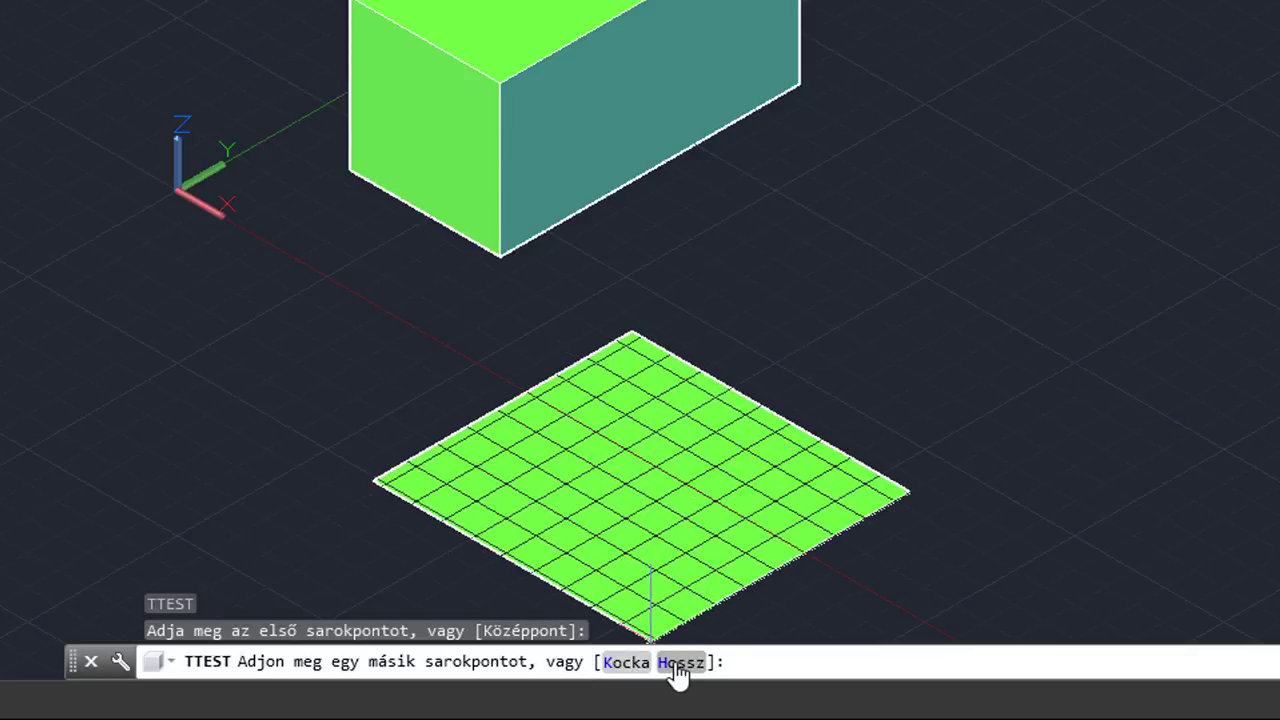
{"action": "left_click", "coordinate": [630, 663]}
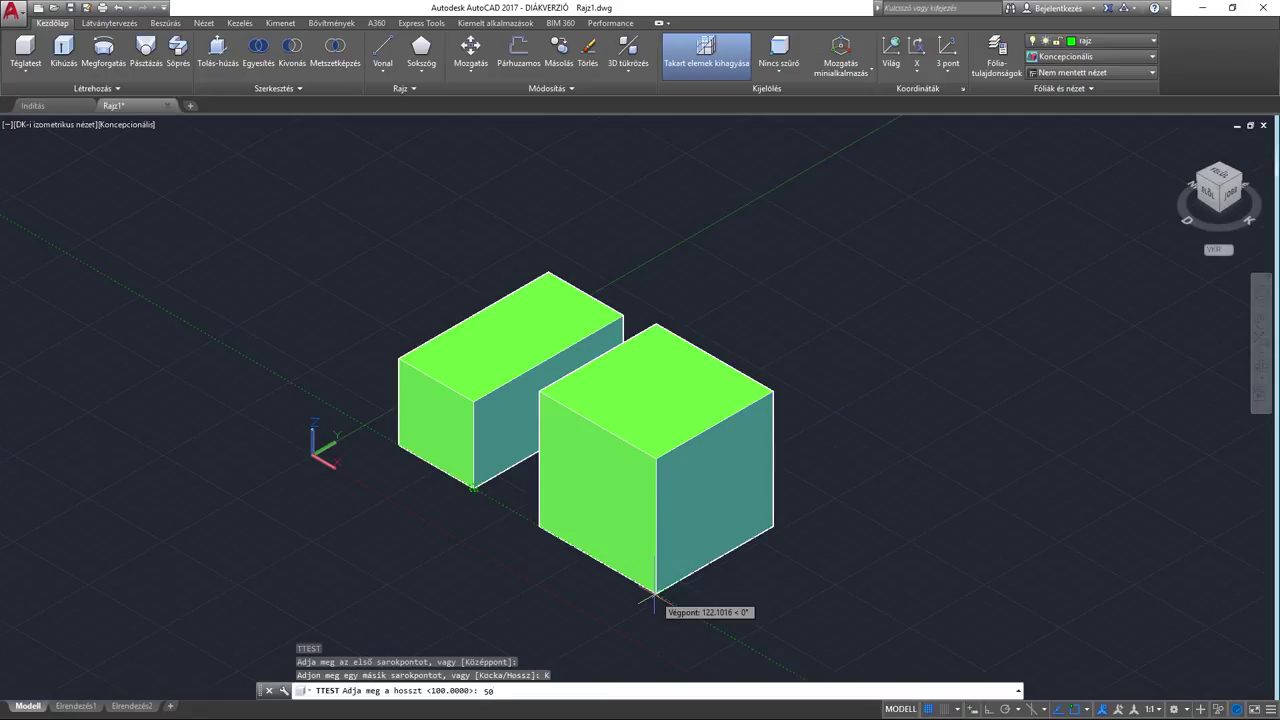
{"action": "key", "text": "Return"}
{"action": "scroll", "coordinate": [699, 497], "scroll_direction": "up", "scroll_amount": 2}
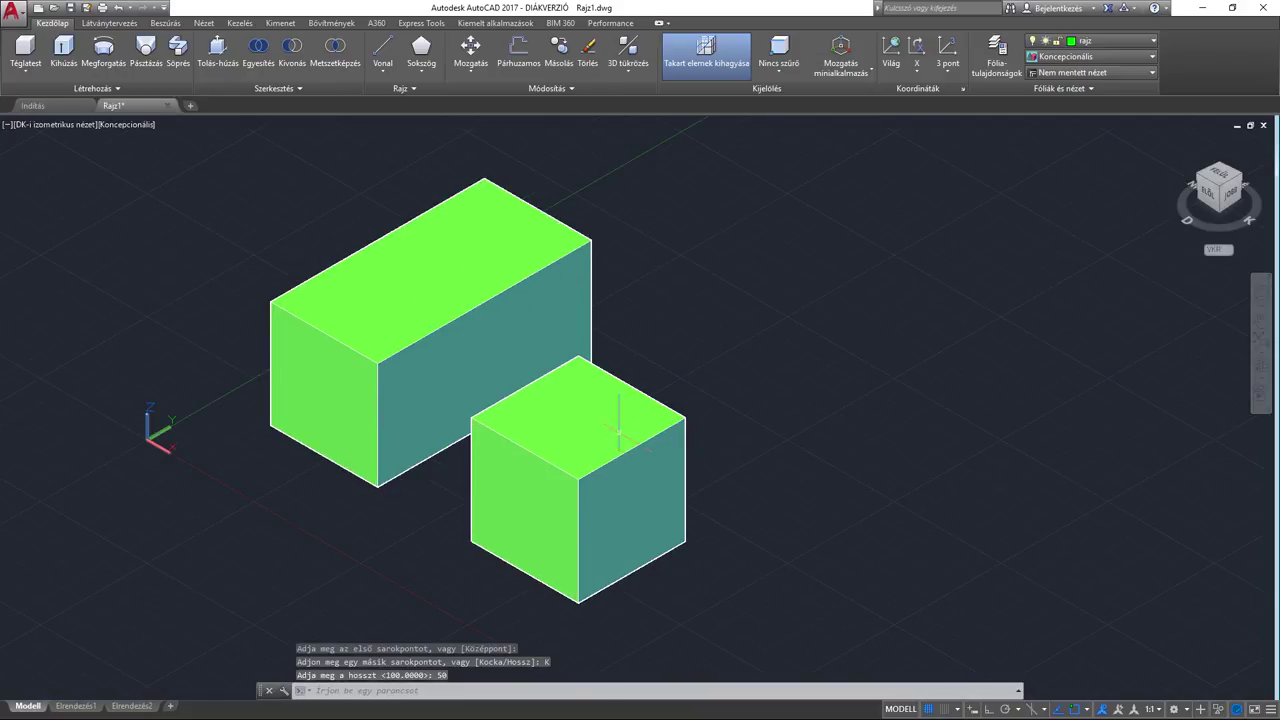
{"action": "scroll", "coordinate": [619, 428], "scroll_direction": "down", "scroll_amount": 2}
{"action": "middle_click_drag", "start_coordinate": [674, 467], "coordinate": [623, 486]}
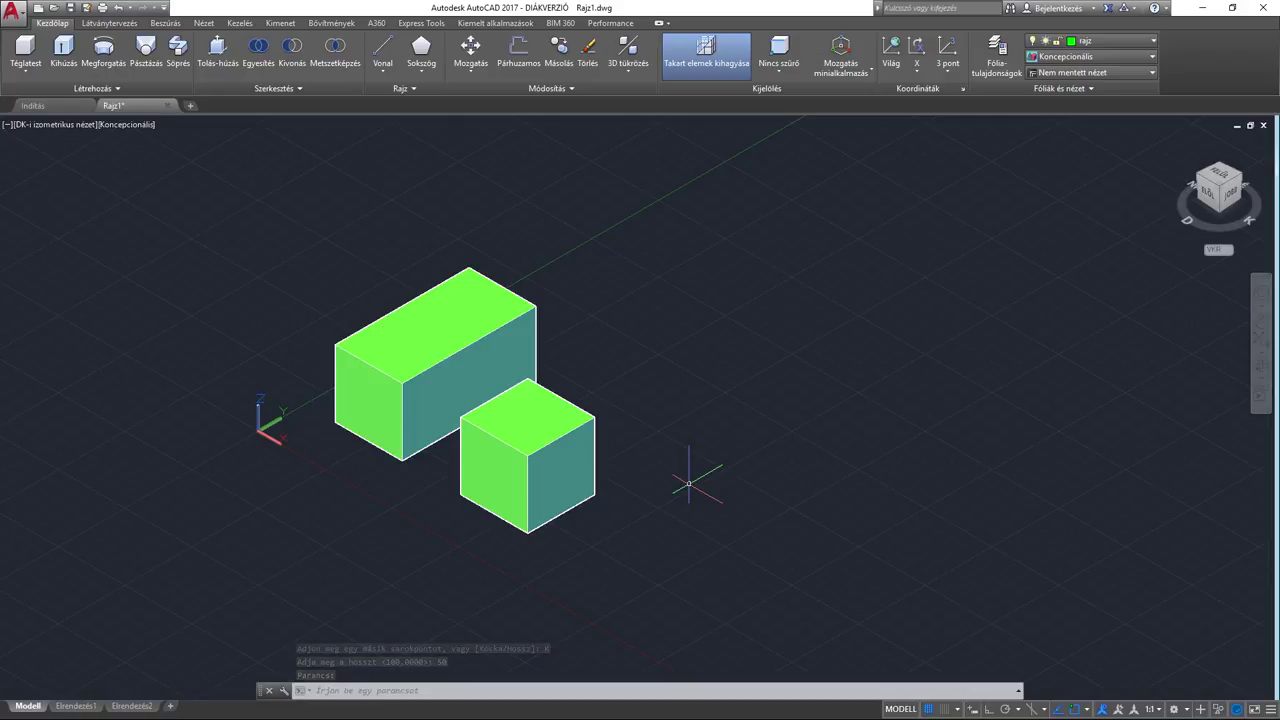
{"action": "middle_click_drag", "start_coordinate": [677, 451], "coordinate": [634, 443]}
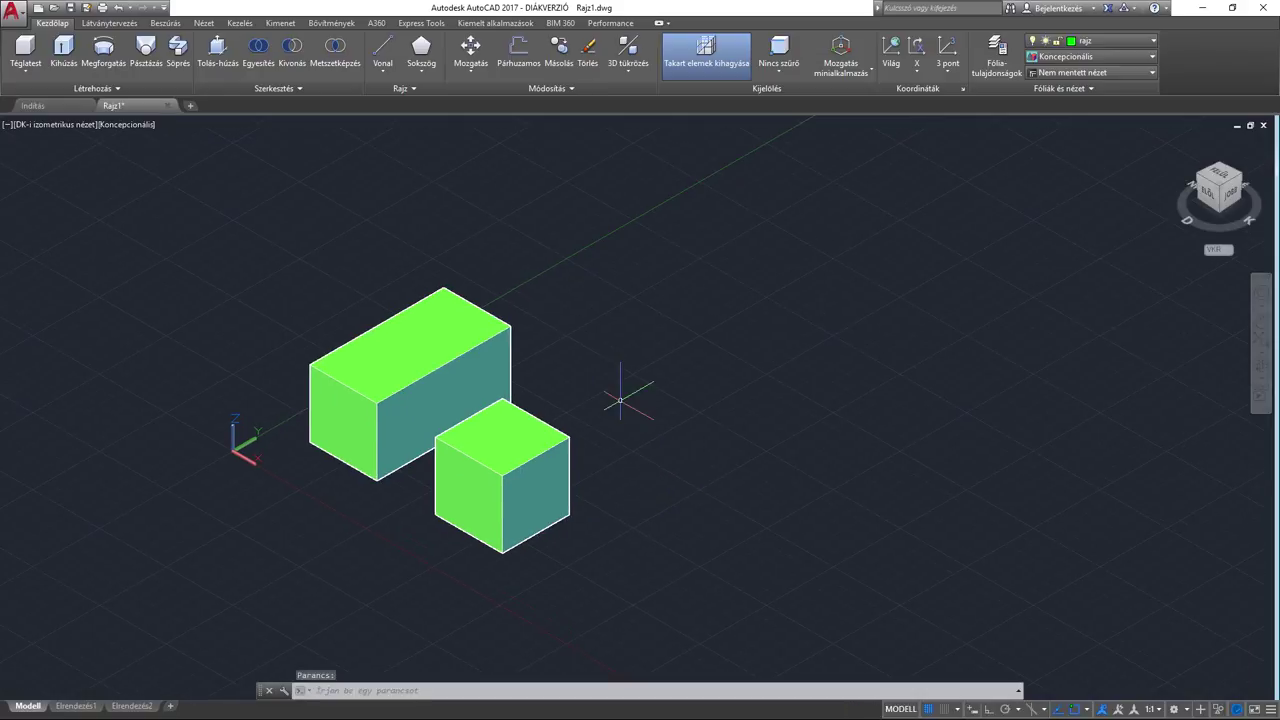
Step: Draw a Henger cylinder of radius 50 and height 100 beside the box and cube
{"action": "left_click", "coordinate": [26, 76]}
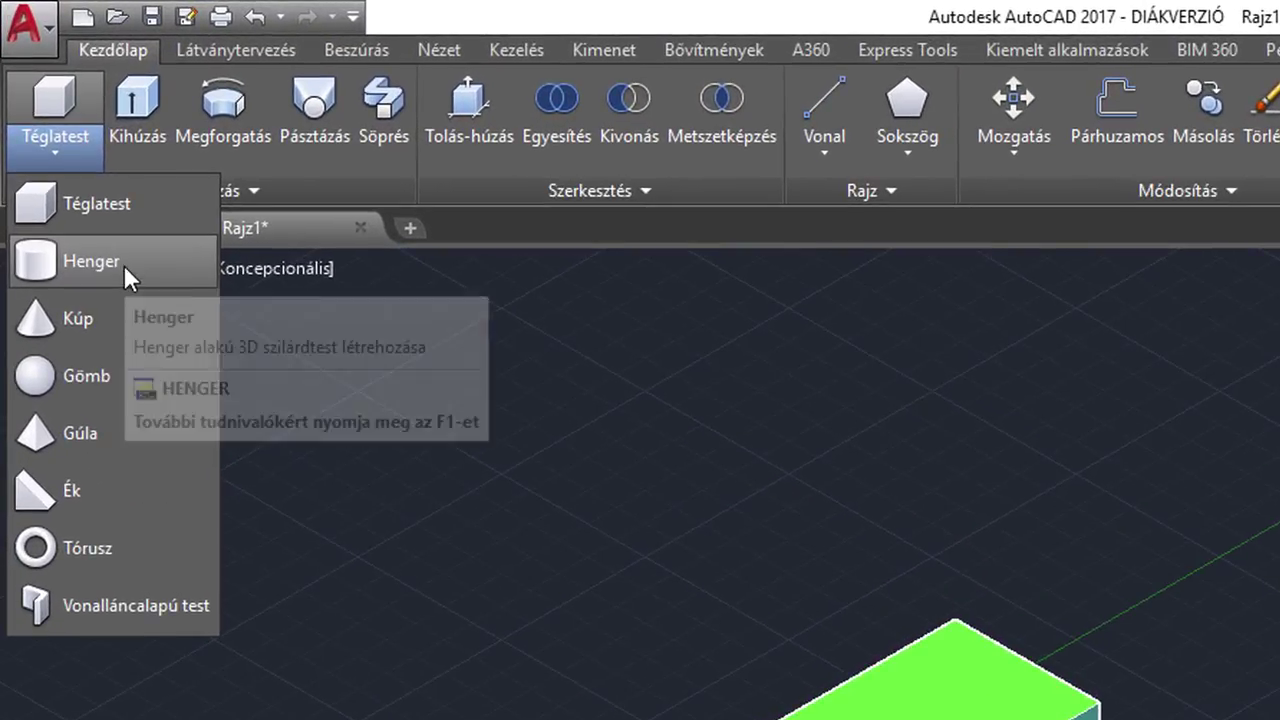
{"action": "left_click", "coordinate": [124, 272]}
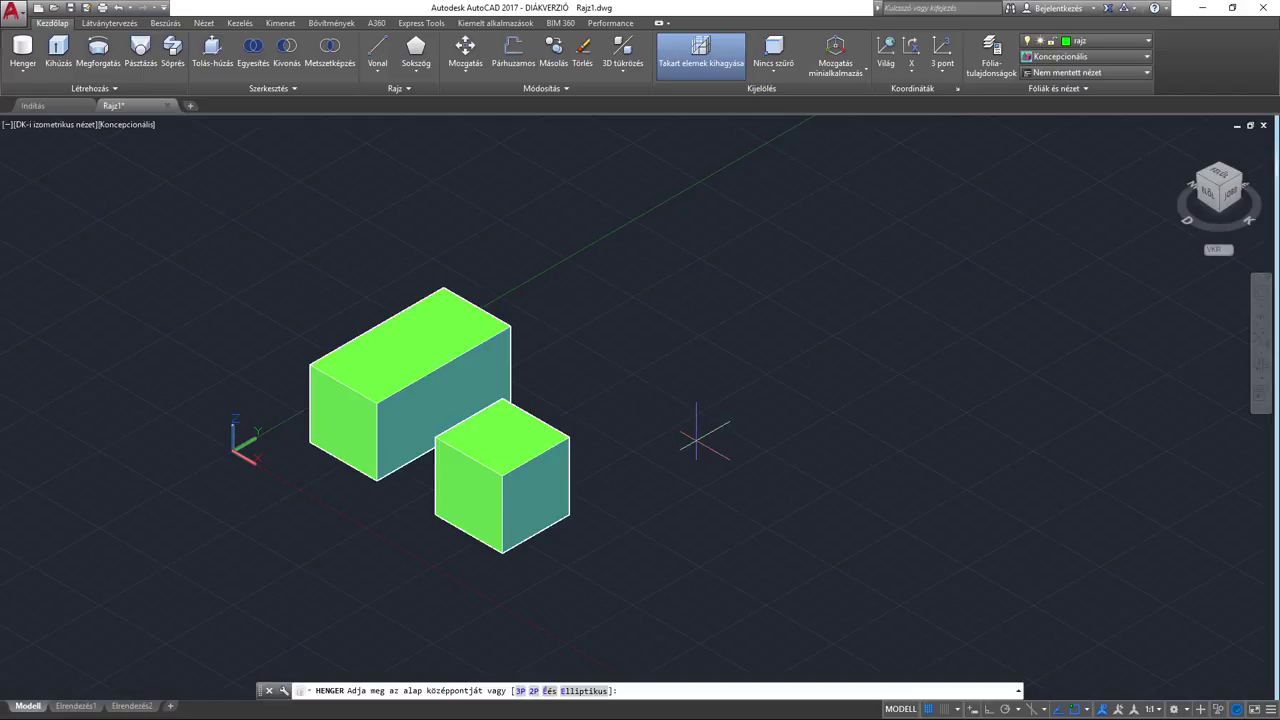
{"action": "left_click", "coordinate": [696, 427]}
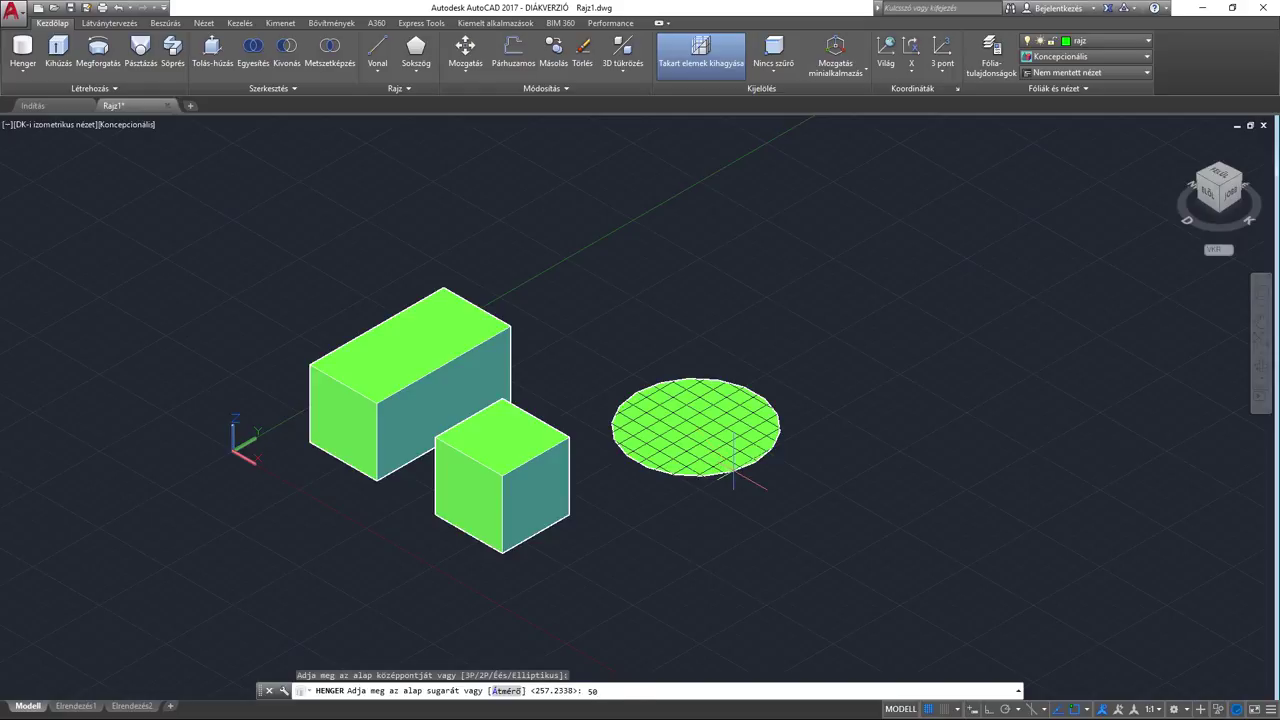
{"action": "key", "text": "Return"}
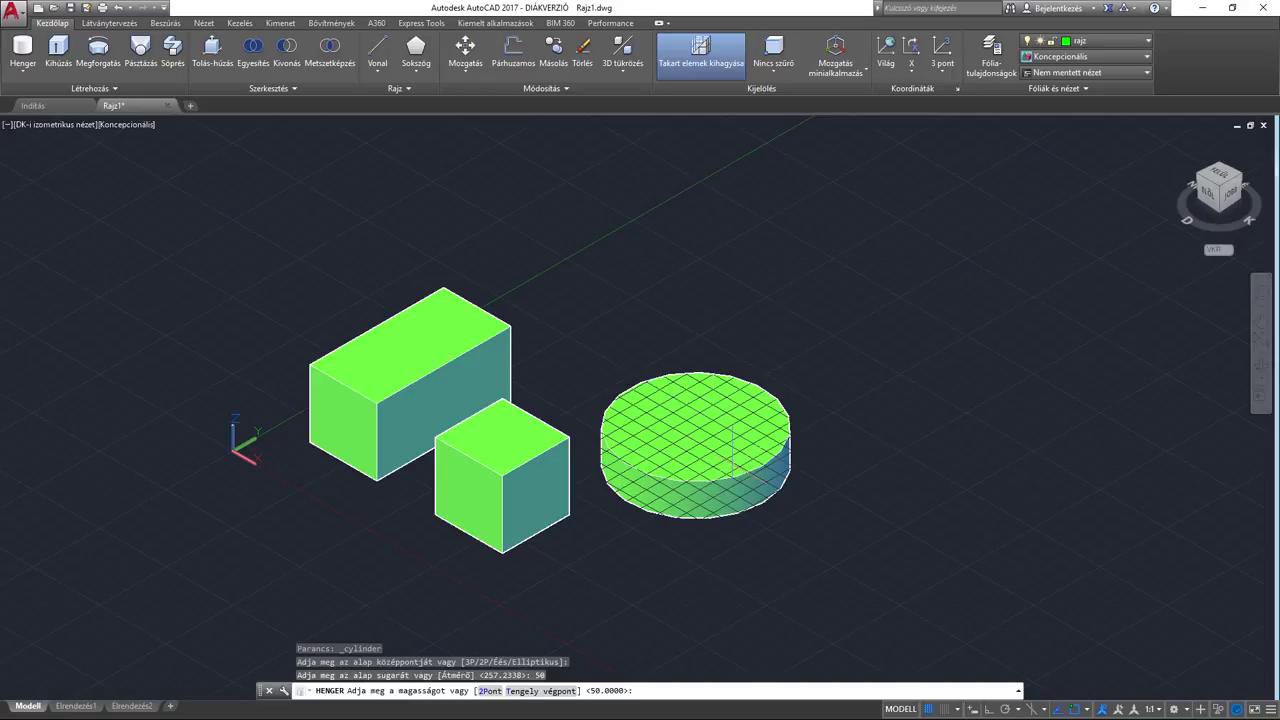
{"action": "scroll", "coordinate": [700, 290], "scroll_direction": "up", "scroll_amount": 2}
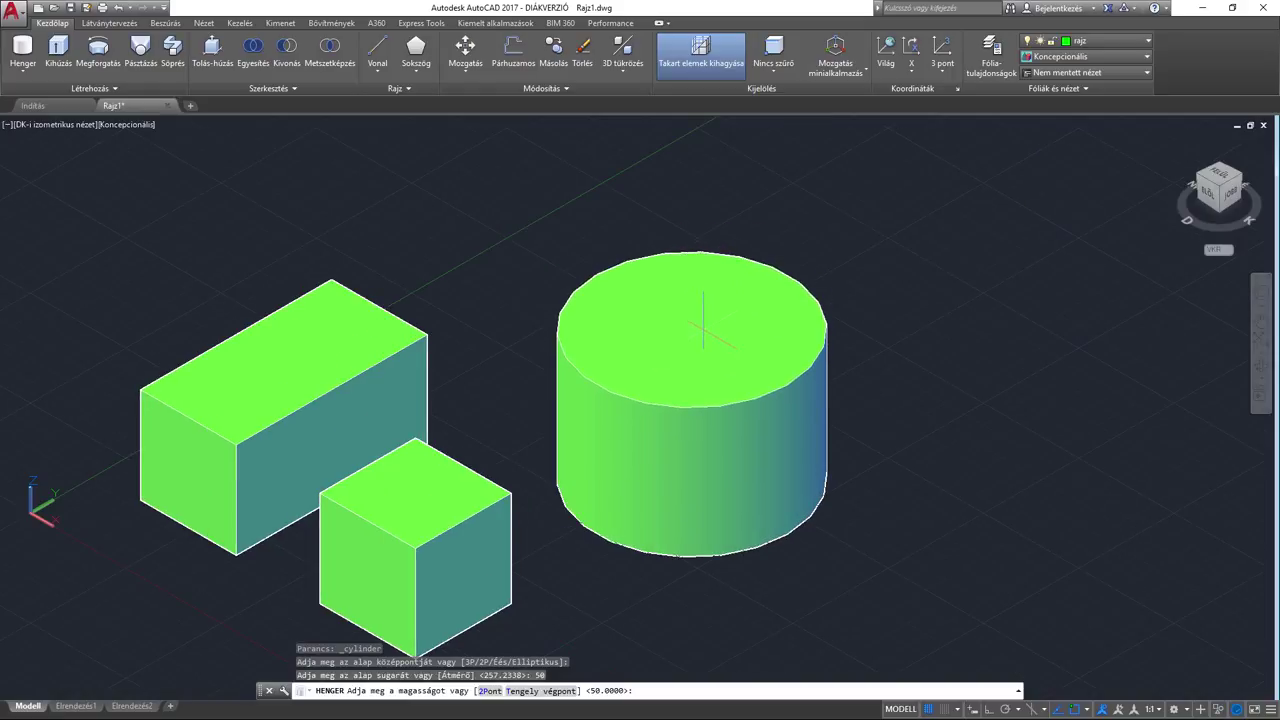
{"action": "scroll", "coordinate": [706, 268], "scroll_direction": "down", "scroll_amount": 2}
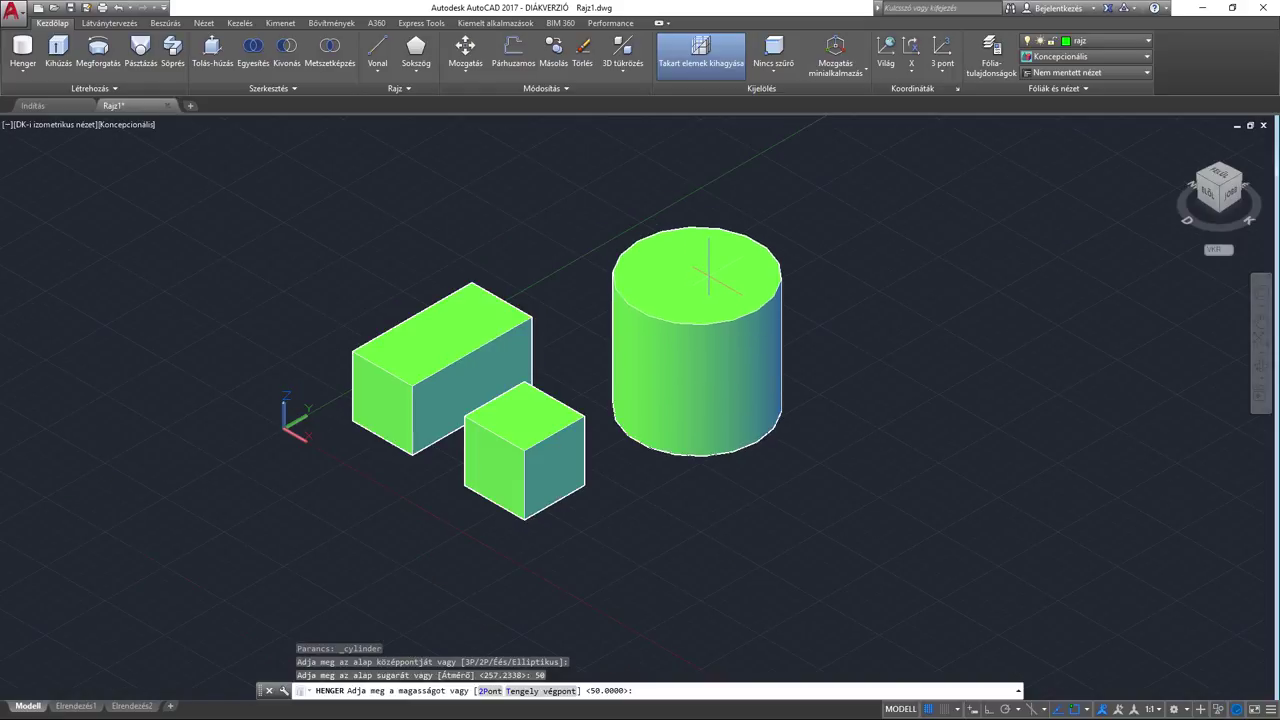
{"action": "scroll", "coordinate": [694, 306], "scroll_direction": "up", "scroll_amount": 2}
{"action": "type", "text": "100"}
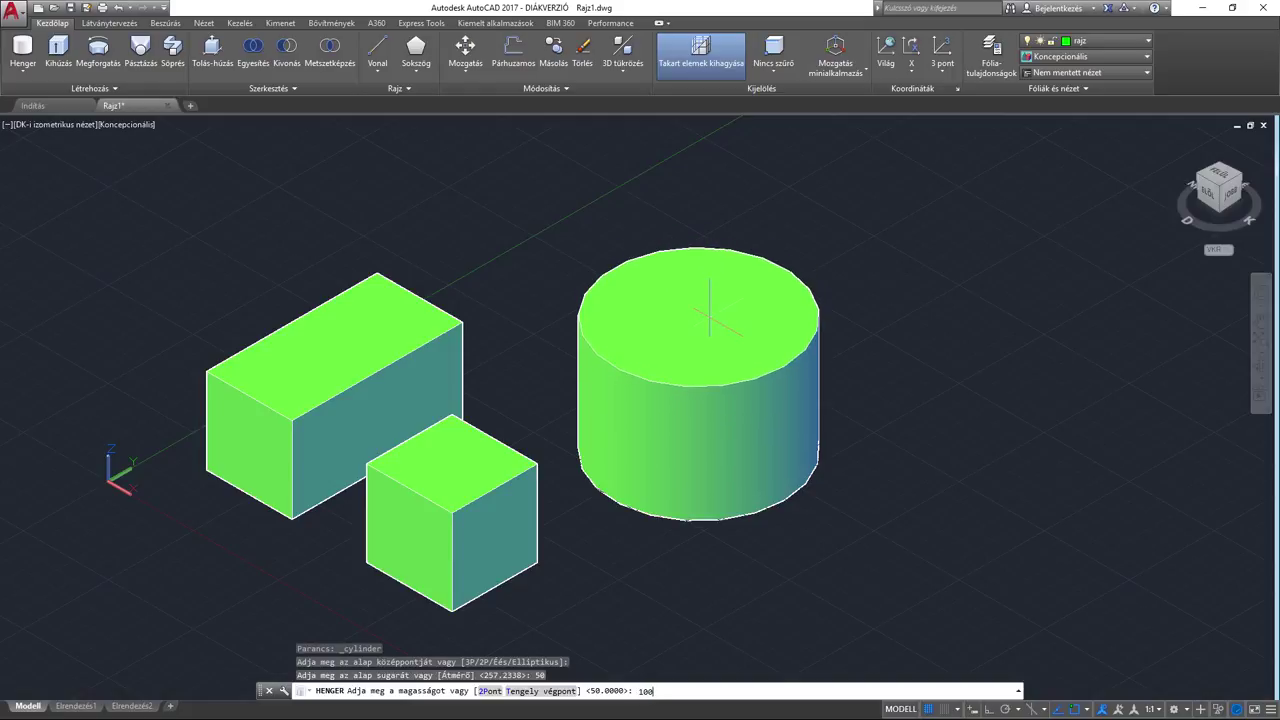
{"action": "key", "text": "Return"}
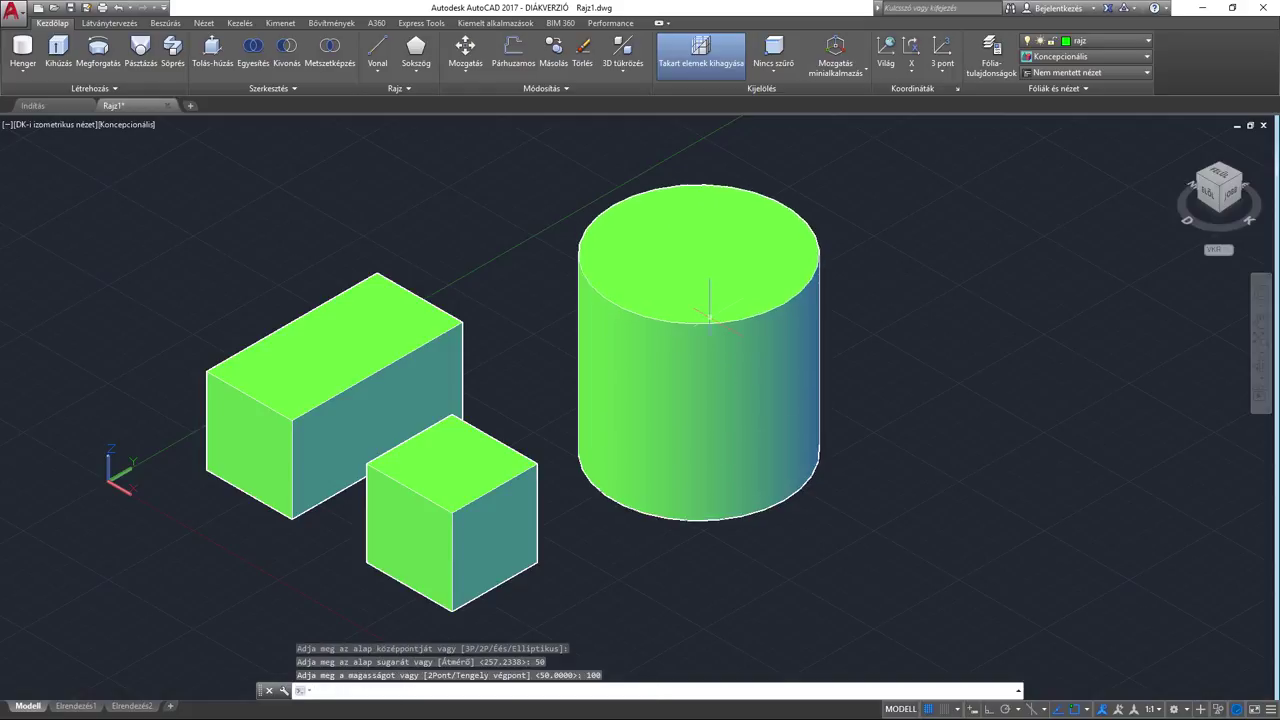
{"action": "scroll", "coordinate": [823, 386], "scroll_direction": "down", "scroll_amount": 3}
{"action": "middle_click_drag", "start_coordinate": [823, 386], "coordinate": [694, 409]}
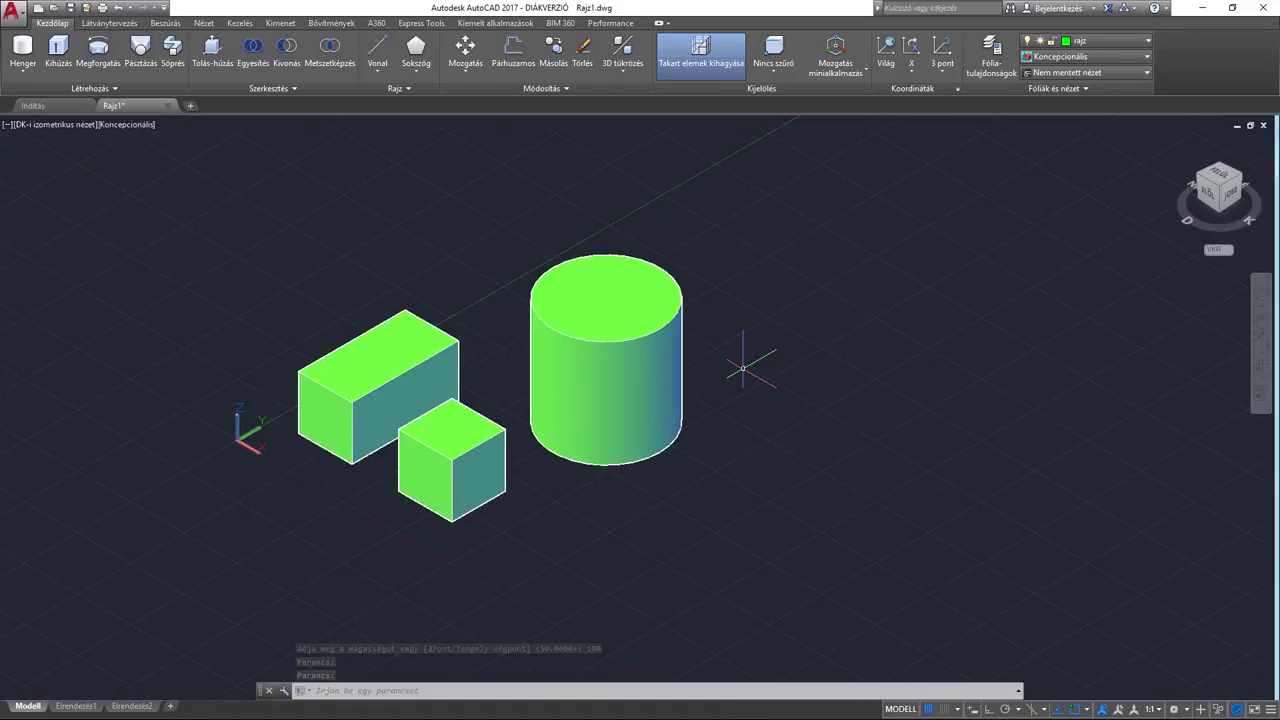
{"action": "left_click", "coordinate": [23, 48]}
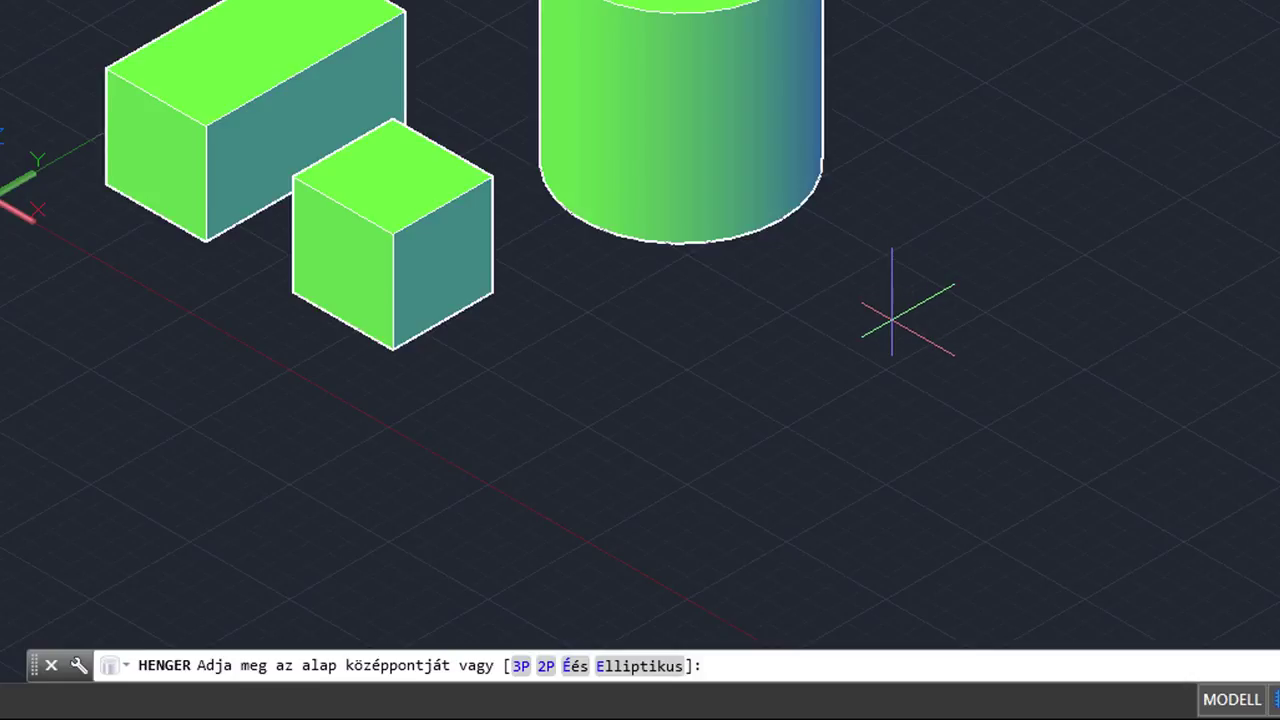
Step: Cancel the cylinder and draw a nine-point open zigzag outline of lines on the ground
{"action": "key", "text": "Escape"}
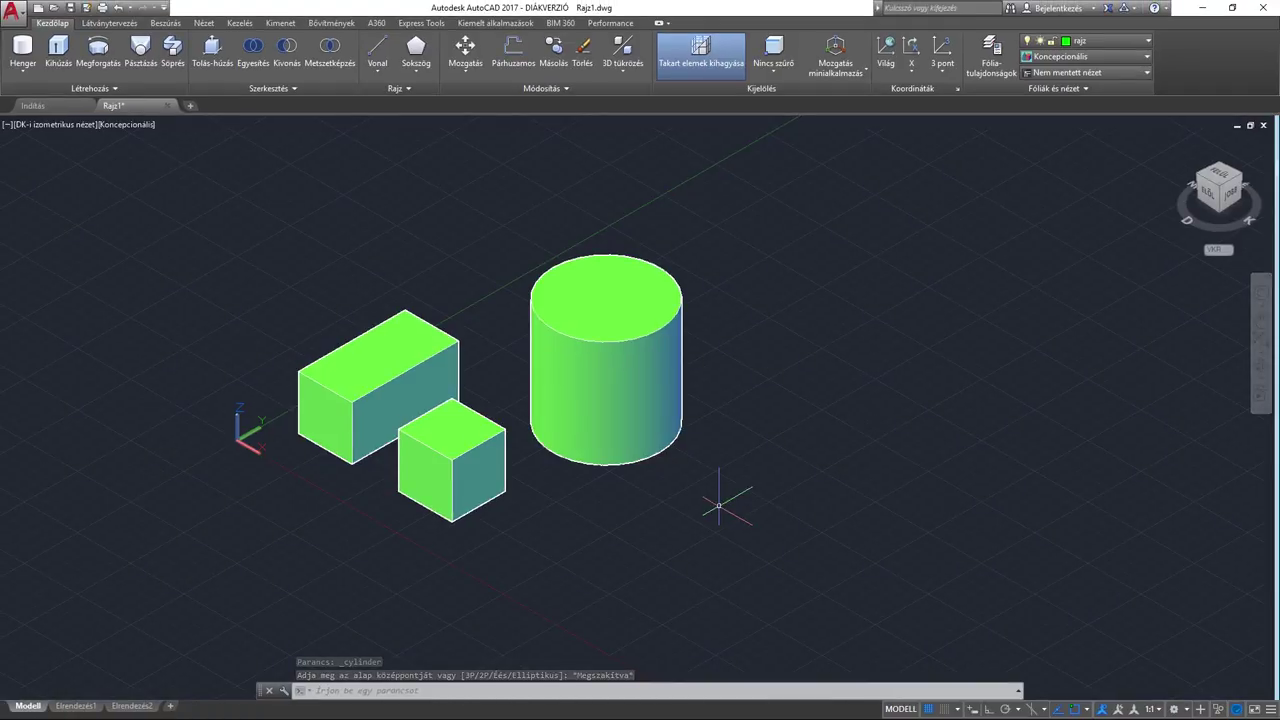
{"action": "type", "text": "-"}
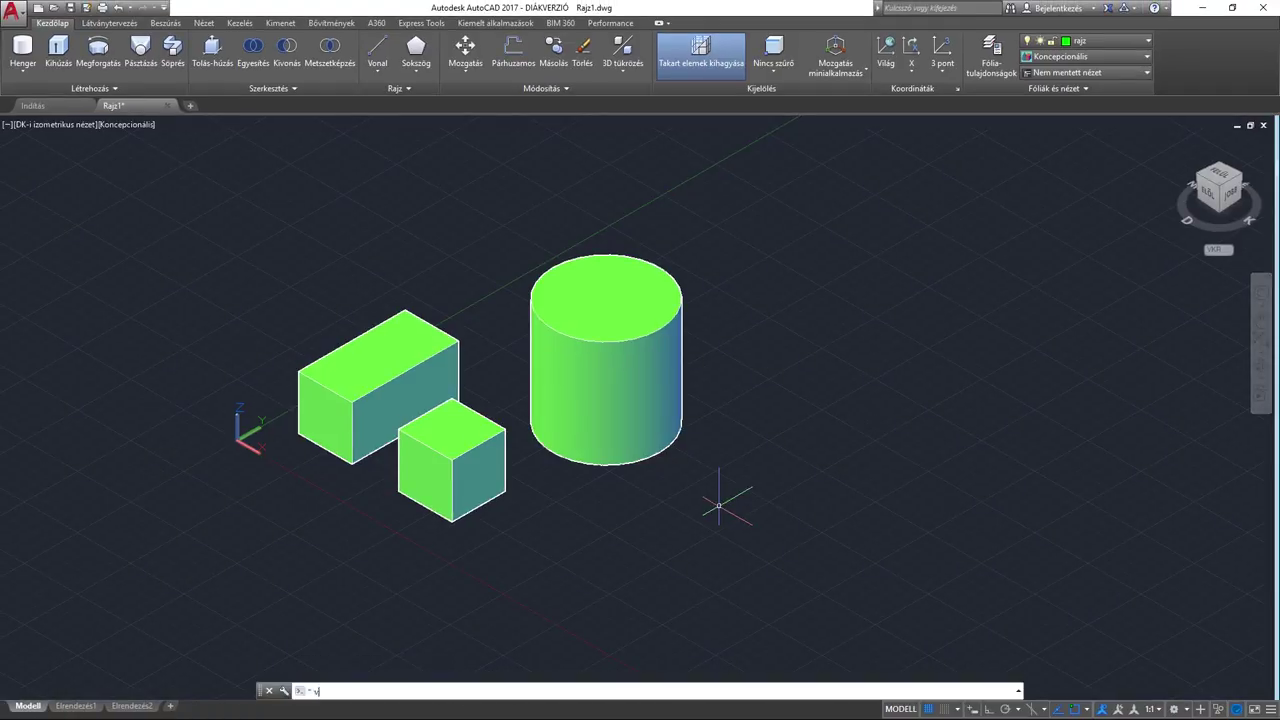
{"action": "key", "text": "Return"}
{"action": "left_click", "coordinate": [659, 550]}
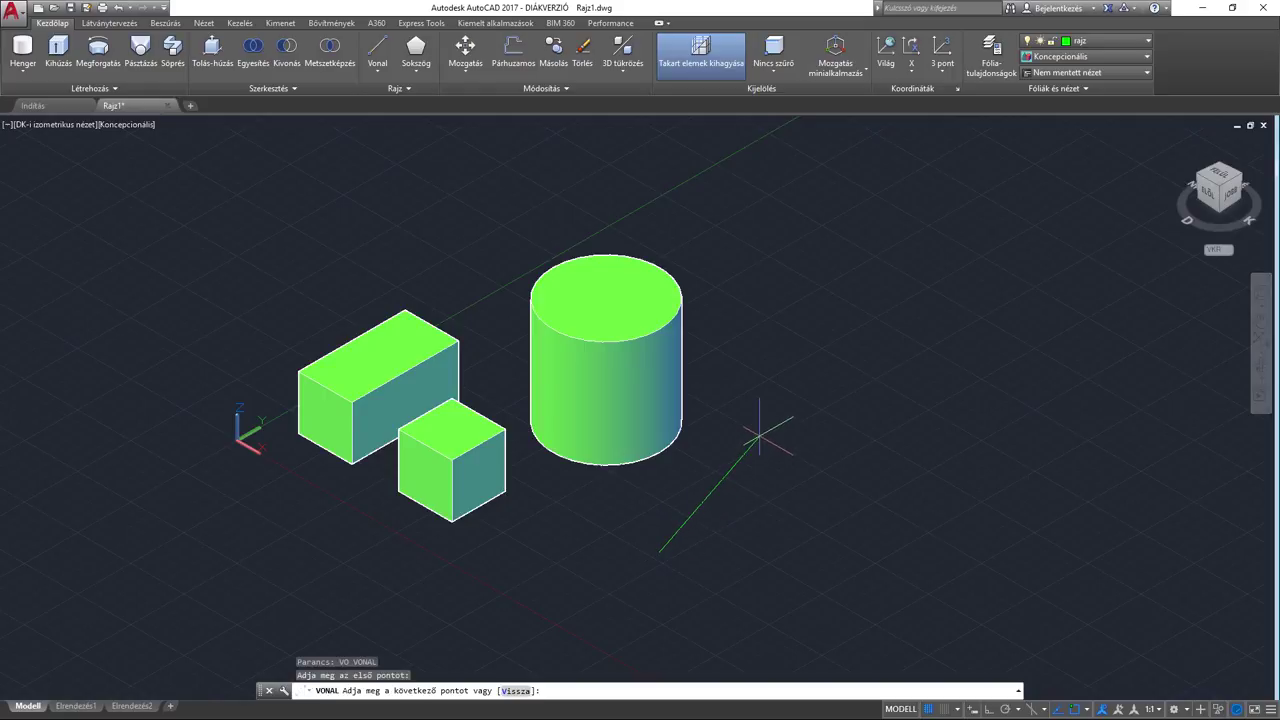
{"action": "left_click", "coordinate": [820, 517]}
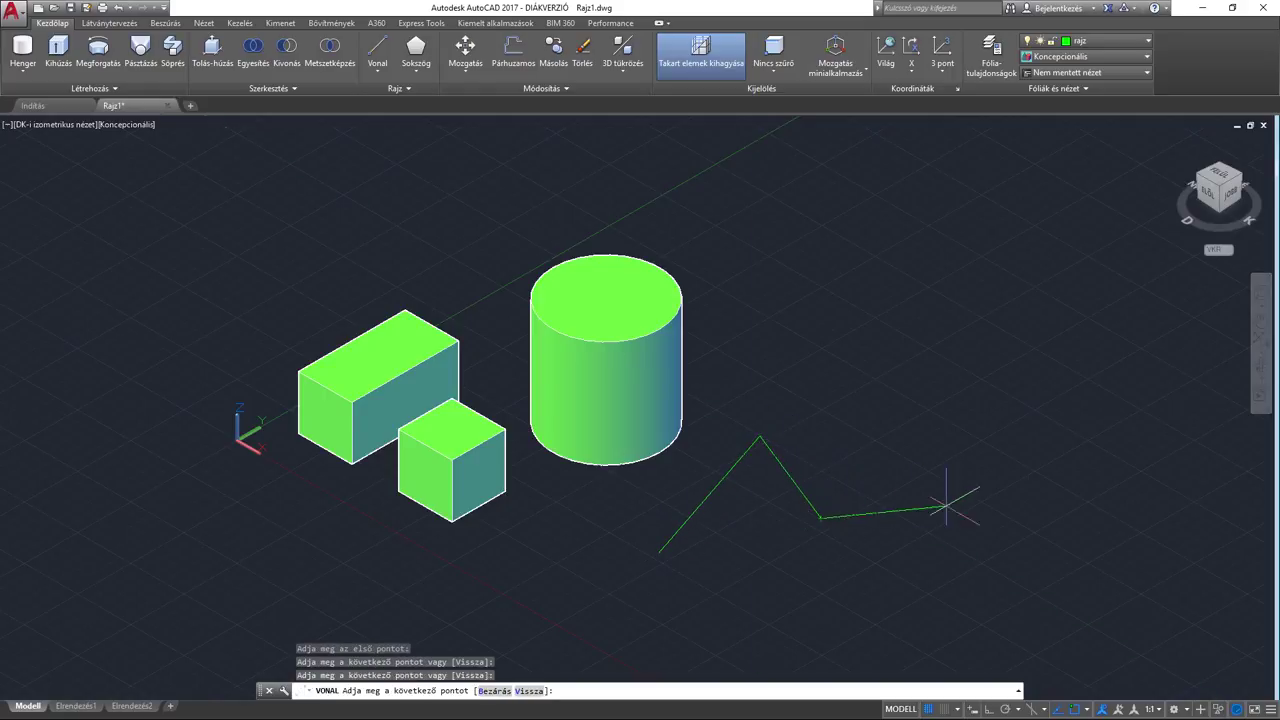
{"action": "left_click", "coordinate": [952, 514]}
{"action": "left_click", "coordinate": [932, 577]}
{"action": "left_click", "coordinate": [860, 600]}
{"action": "left_click", "coordinate": [820, 652]}
{"action": "left_click", "coordinate": [754, 652]}
{"action": "left_click", "coordinate": [754, 602]}
{"action": "left_click", "coordinate": [642, 620]}
{"action": "key", "text": "Return"}
{"action": "scroll", "coordinate": [749, 563], "scroll_direction": "down", "scroll_amount": 2}
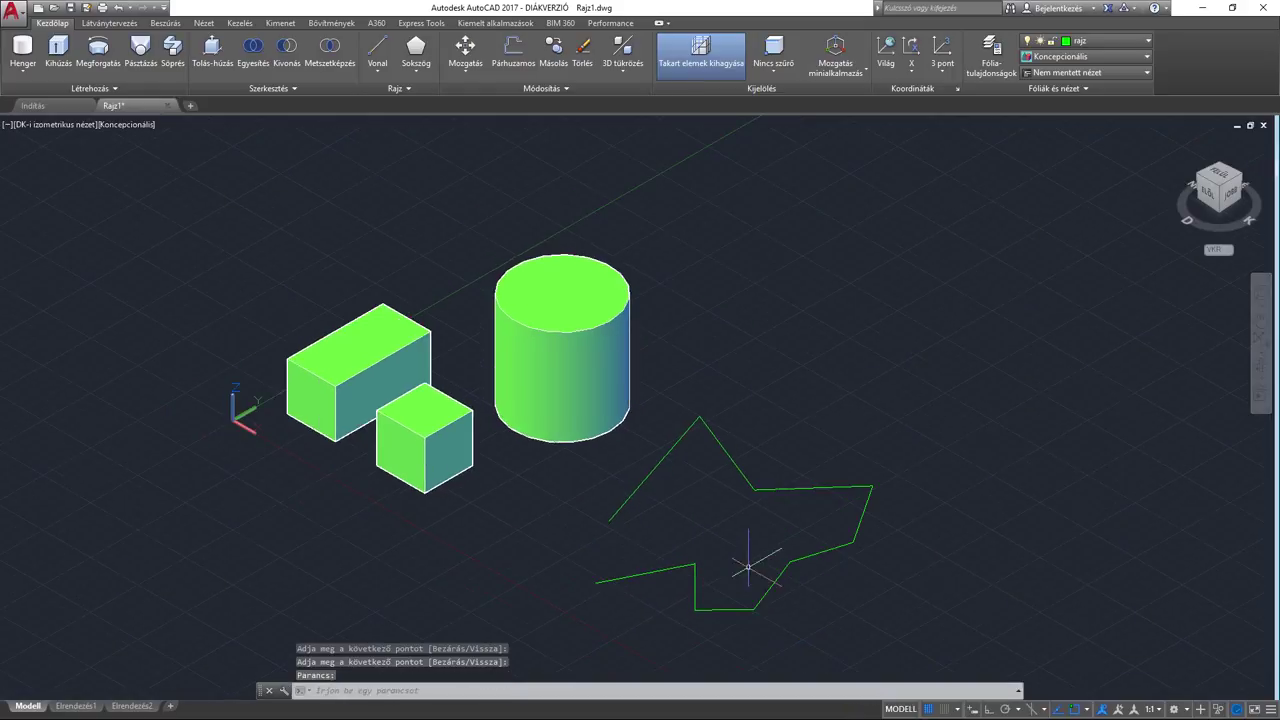
{"action": "middle_click_drag", "start_coordinate": [708, 490], "coordinate": [676, 500]}
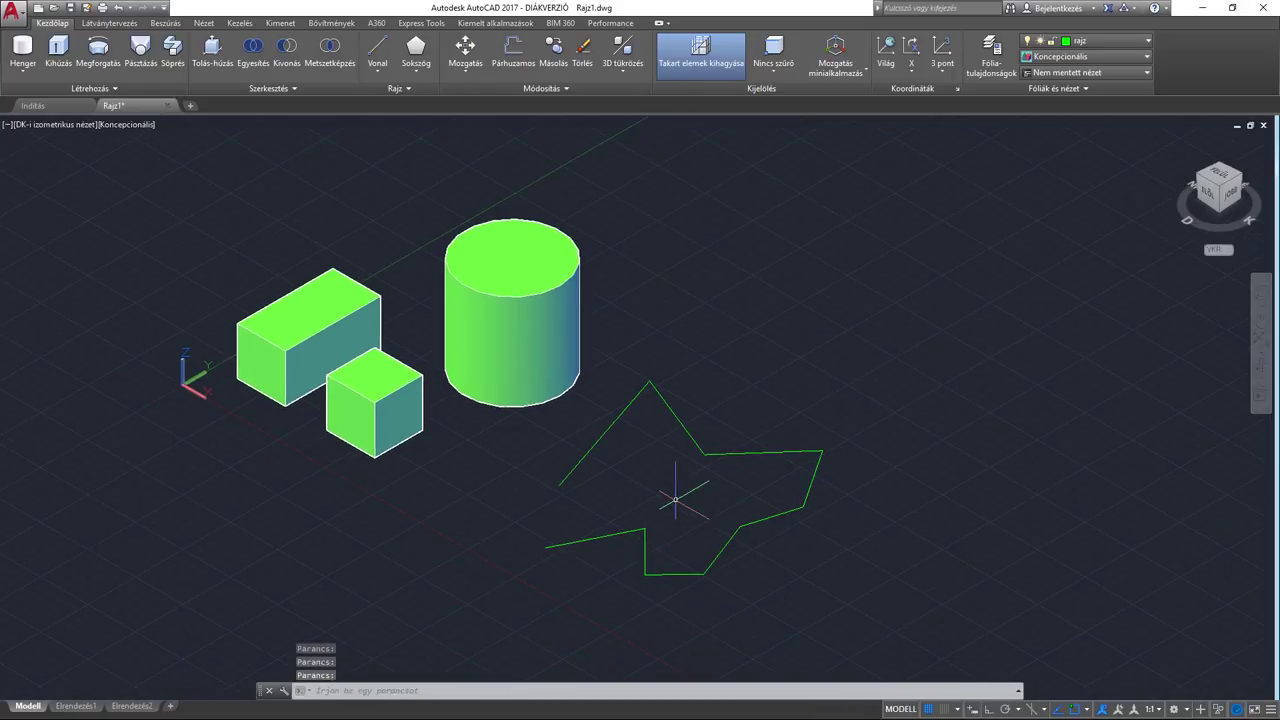
{"action": "left_click", "coordinate": [22, 50]}
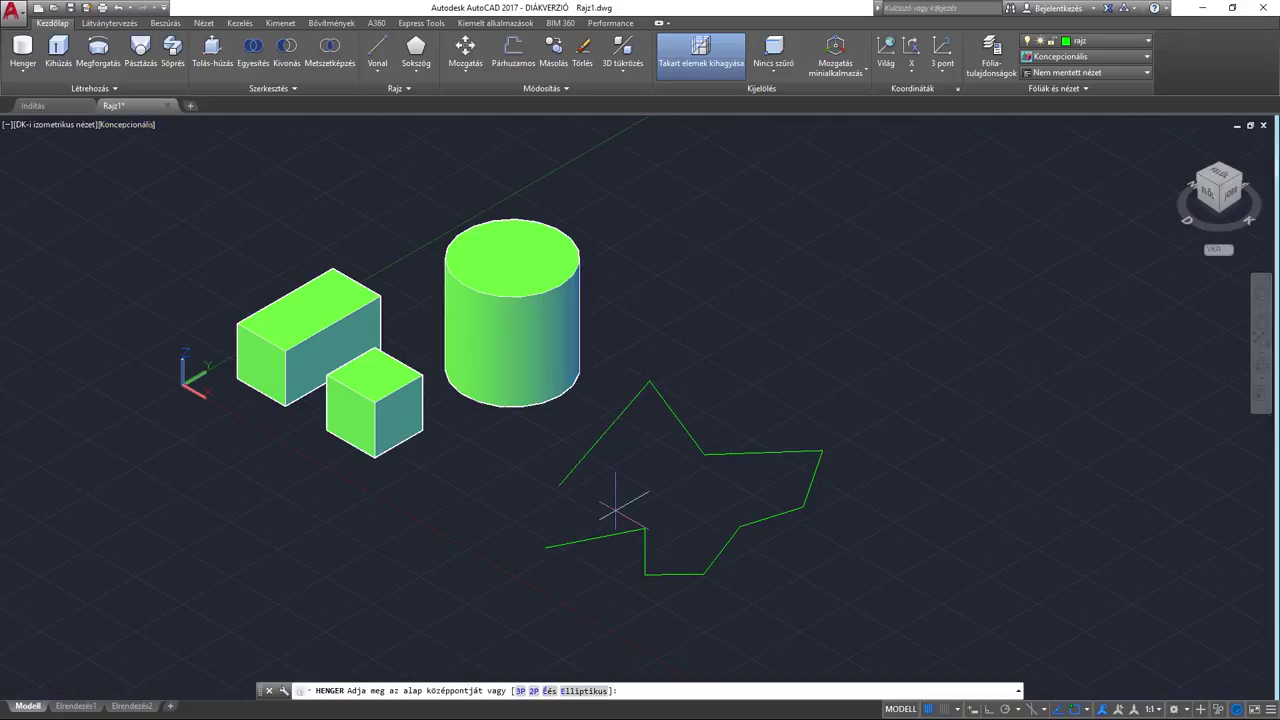
Step: Pick a three-point cylinder base, then cancel it before setting the height
{"action": "left_click", "coordinate": [520, 690]}
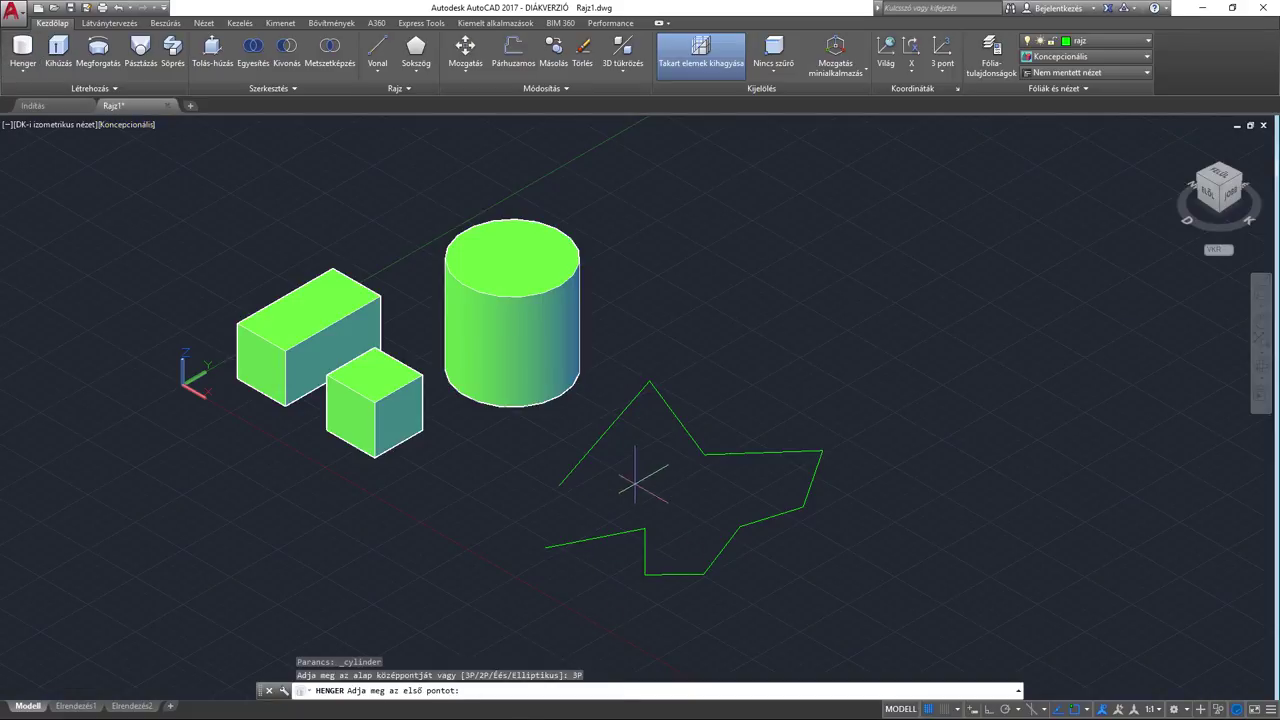
{"action": "left_click", "coordinate": [557, 480]}
{"action": "left_click", "coordinate": [710, 450]}
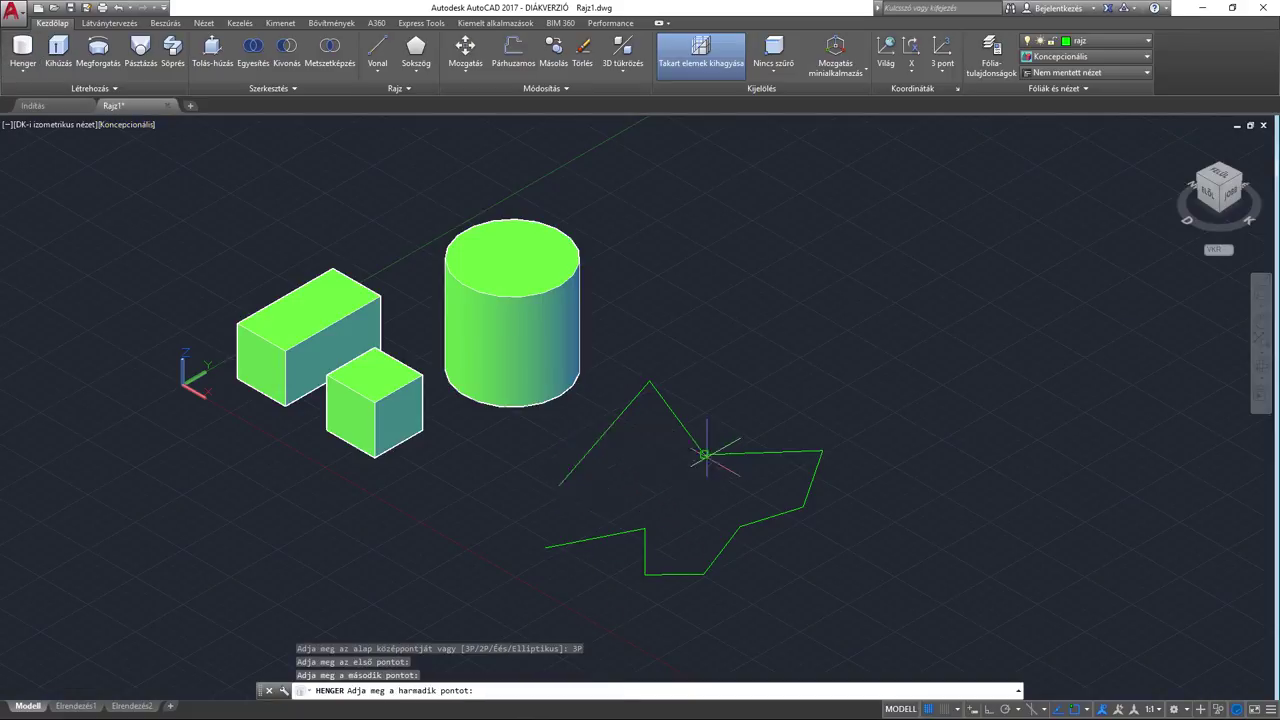
{"action": "left_click", "coordinate": [645, 529]}
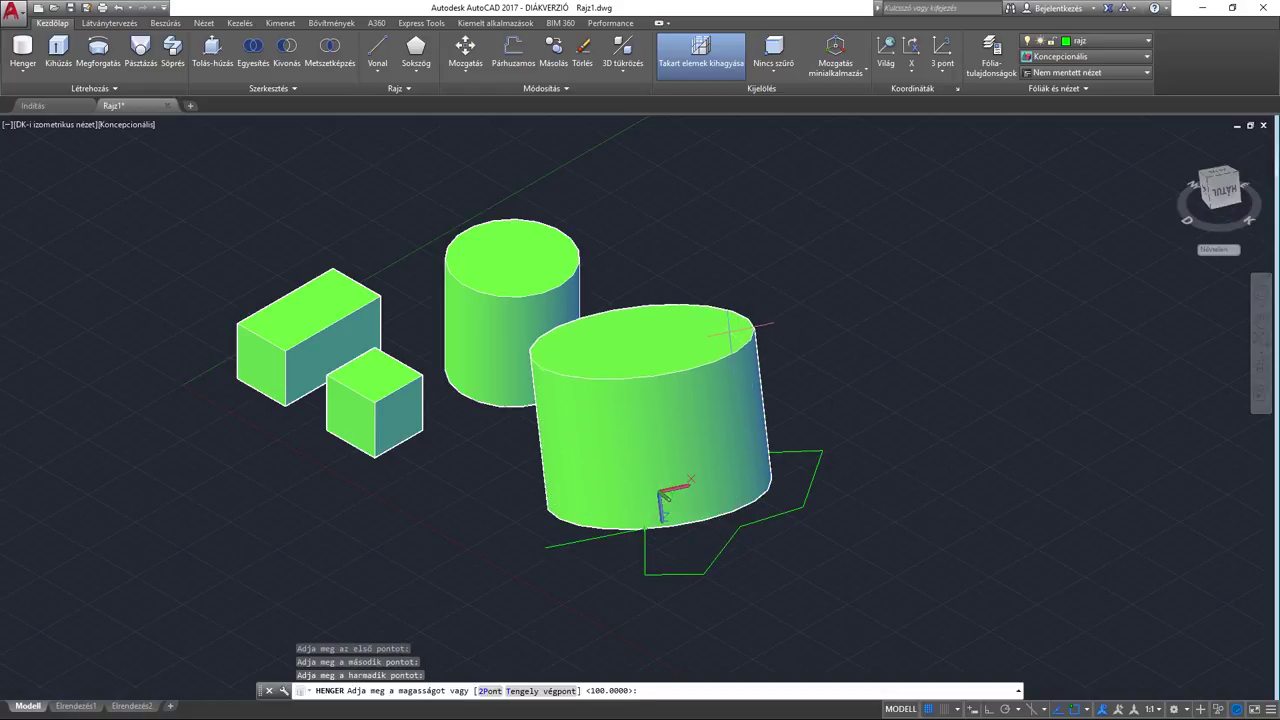
{"action": "key", "text": "Escape"}
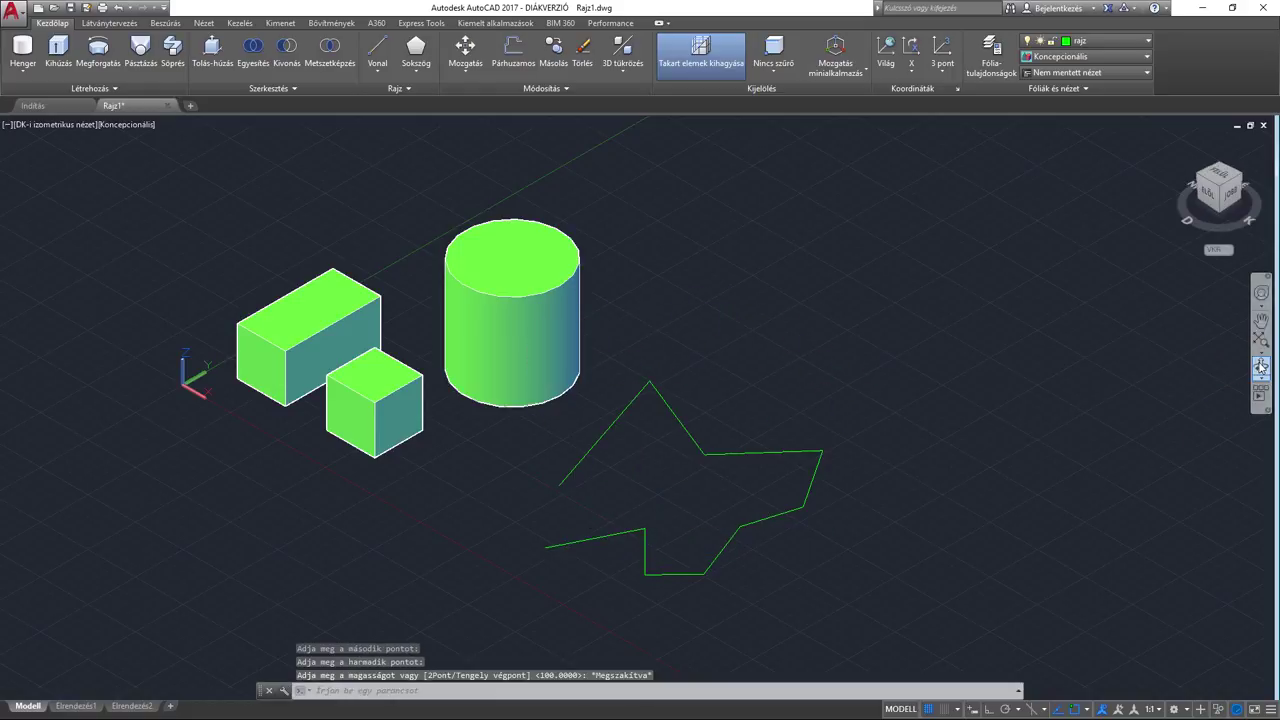
Step: Orbit to a frontal view and erase the stray line beside the outline
{"action": "left_click", "coordinate": [1261, 366]}
{"action": "mouse_move", "coordinate": [1000, 385]}
{"action": "left_mouse_down"}
{"action": "mouse_move", "coordinate": [911, 477]}
{"action": "mouse_move", "coordinate": [997, 514]}
{"action": "mouse_move", "coordinate": [874, 466]}
{"action": "mouse_move", "coordinate": [834, 403]}
{"action": "mouse_move", "coordinate": [749, 377]}
{"action": "mouse_move", "coordinate": [746, 437]}
{"action": "left_mouse_up"}
{"action": "key", "text": "Escape"}
{"action": "left_click", "coordinate": [760, 463]}
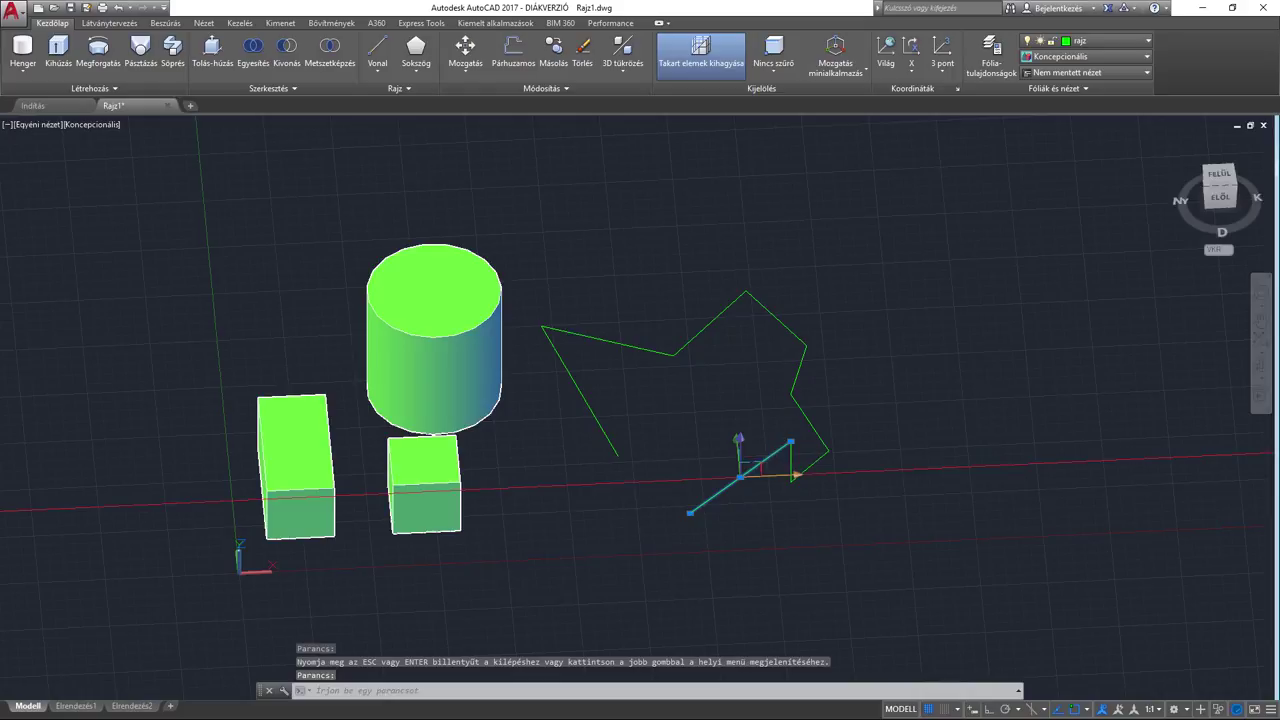
{"action": "middle_click_drag", "start_coordinate": [780, 440], "coordinate": [837, 412]}
{"action": "right_click", "coordinate": [942, 388]}
{"action": "key", "text": "Delete"}
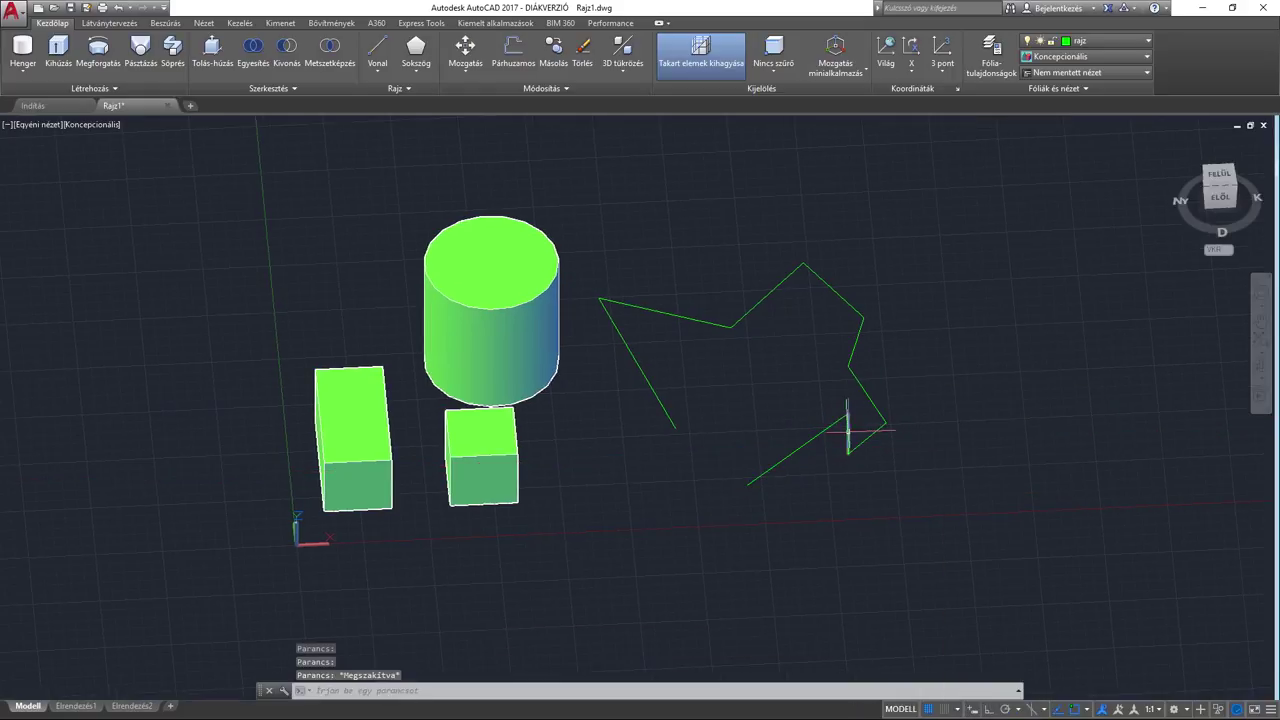
{"action": "left_click", "coordinate": [810, 432]}
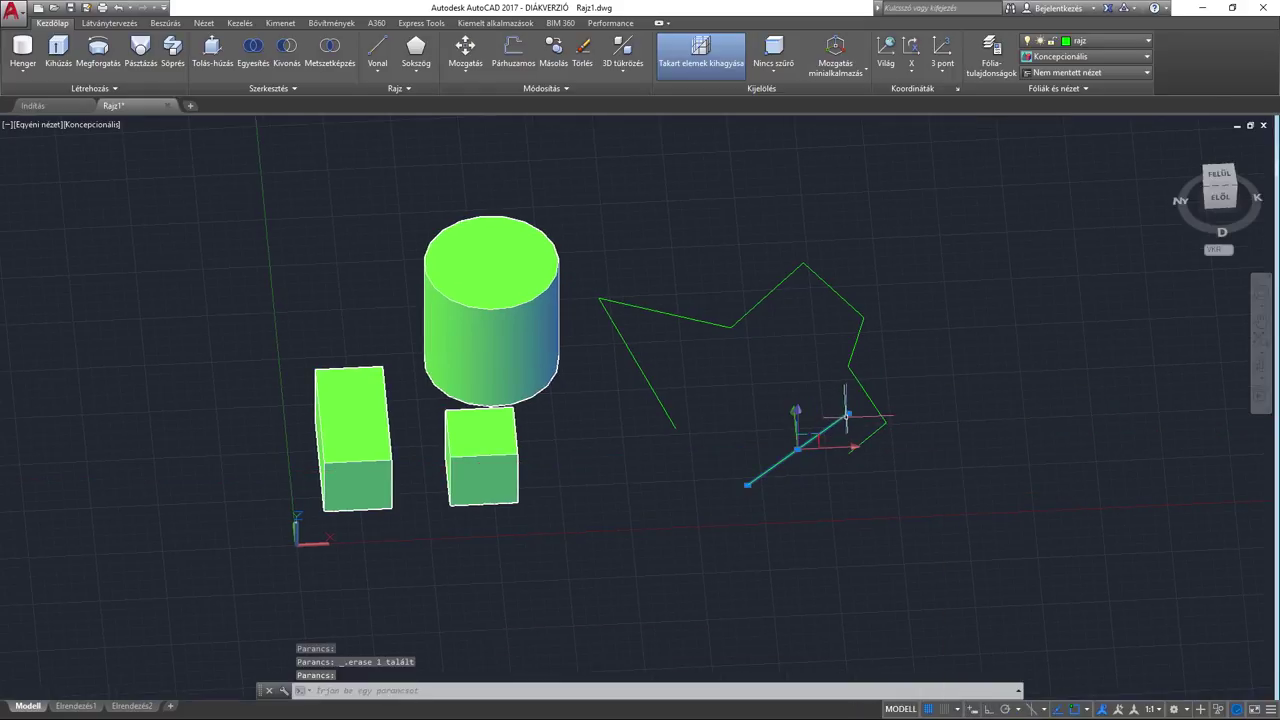
{"action": "left_click", "coordinate": [847, 414]}
{"action": "key", "text": "Escape"}
Step: Orbit back and build a three-point cylinder 100 units tall on the outline
{"action": "left_click", "coordinate": [1262, 368]}
{"action": "left_click_drag", "start_coordinate": [826, 429], "coordinate": [664, 429]}
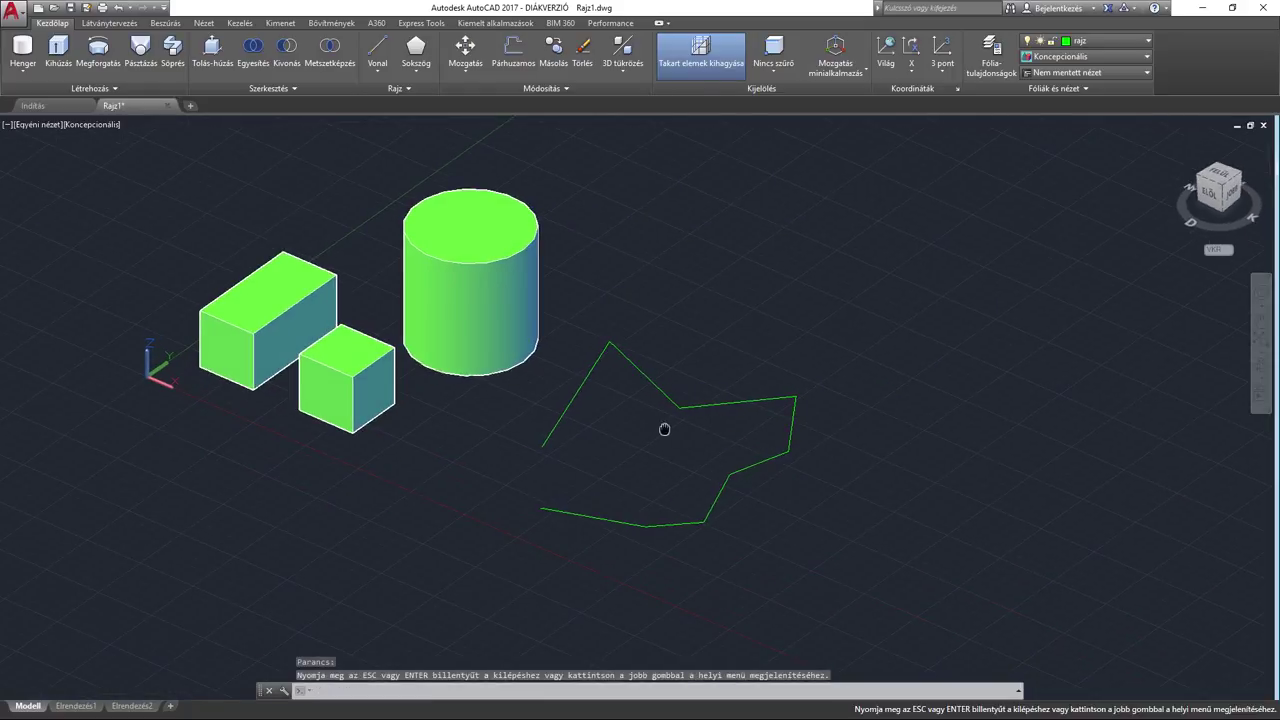
{"action": "key", "text": "Escape"}
{"action": "left_click", "coordinate": [22, 52]}
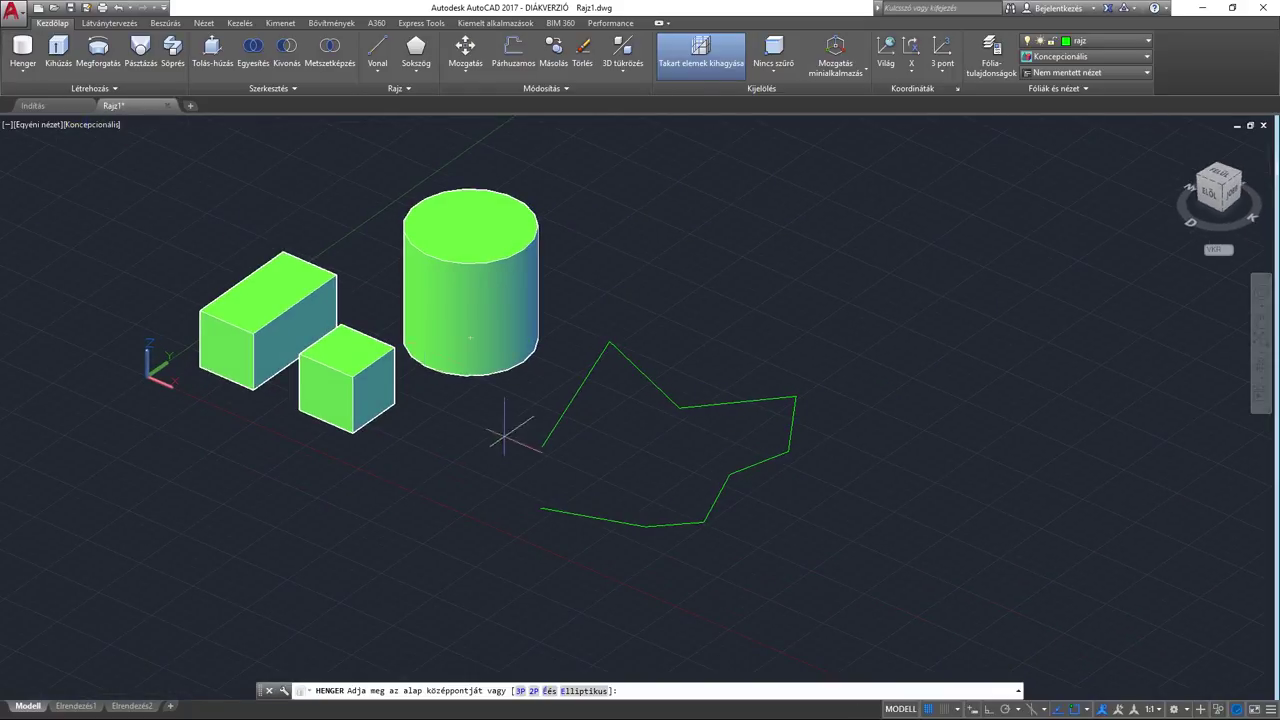
{"action": "left_click", "coordinate": [520, 690]}
{"action": "left_click", "coordinate": [543, 443]}
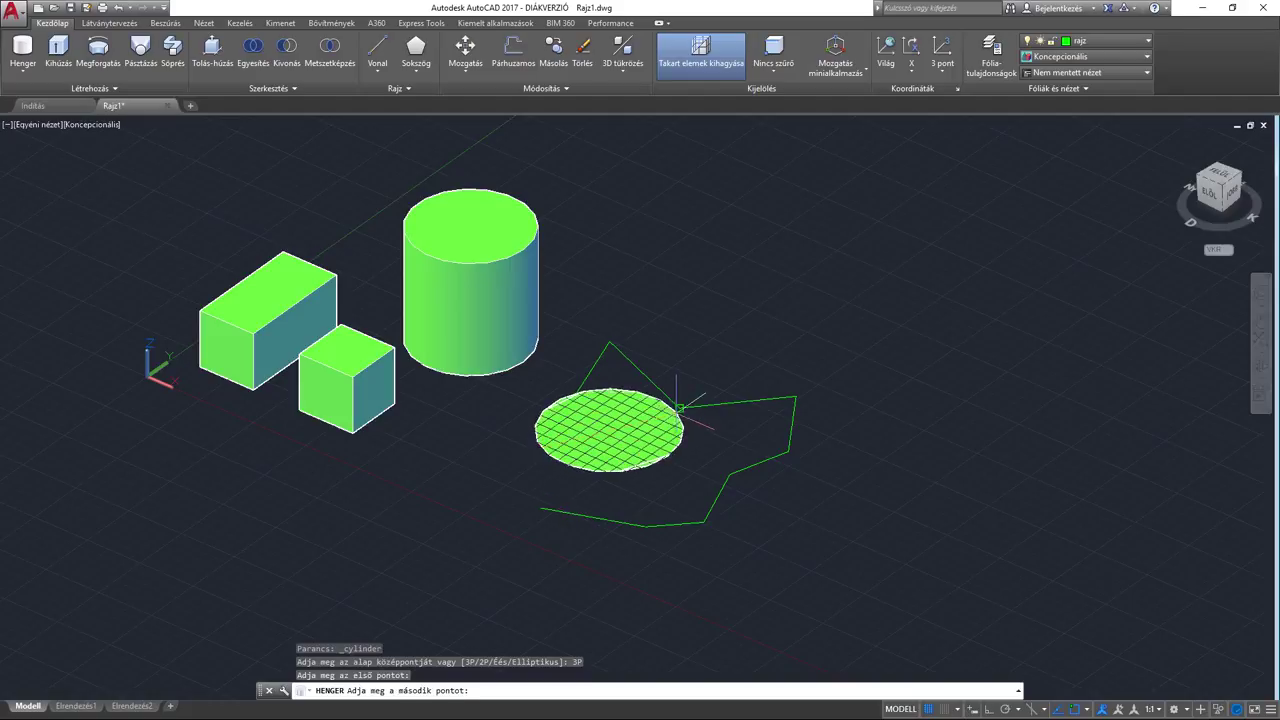
{"action": "left_click", "coordinate": [678, 406]}
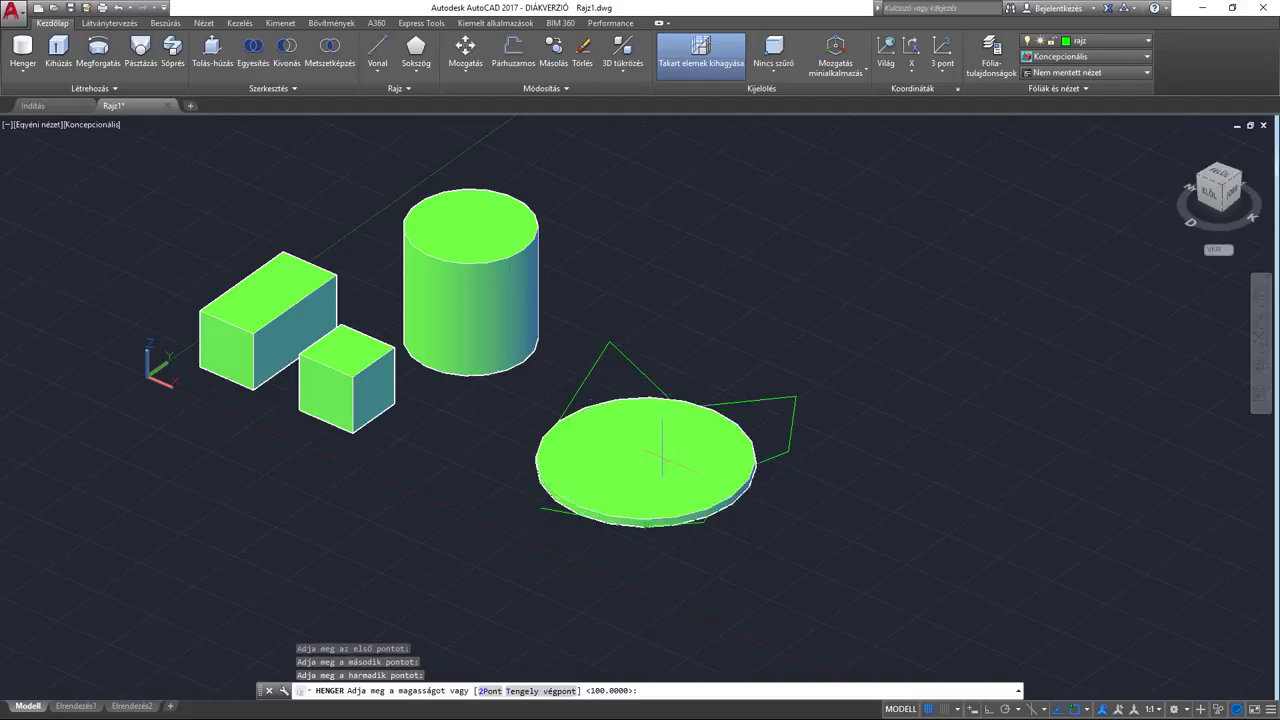
{"action": "scroll", "coordinate": [640, 512], "scroll_direction": "up", "scroll_amount": 1}
{"action": "scroll", "coordinate": [625, 495], "scroll_direction": "up", "scroll_amount": 1}
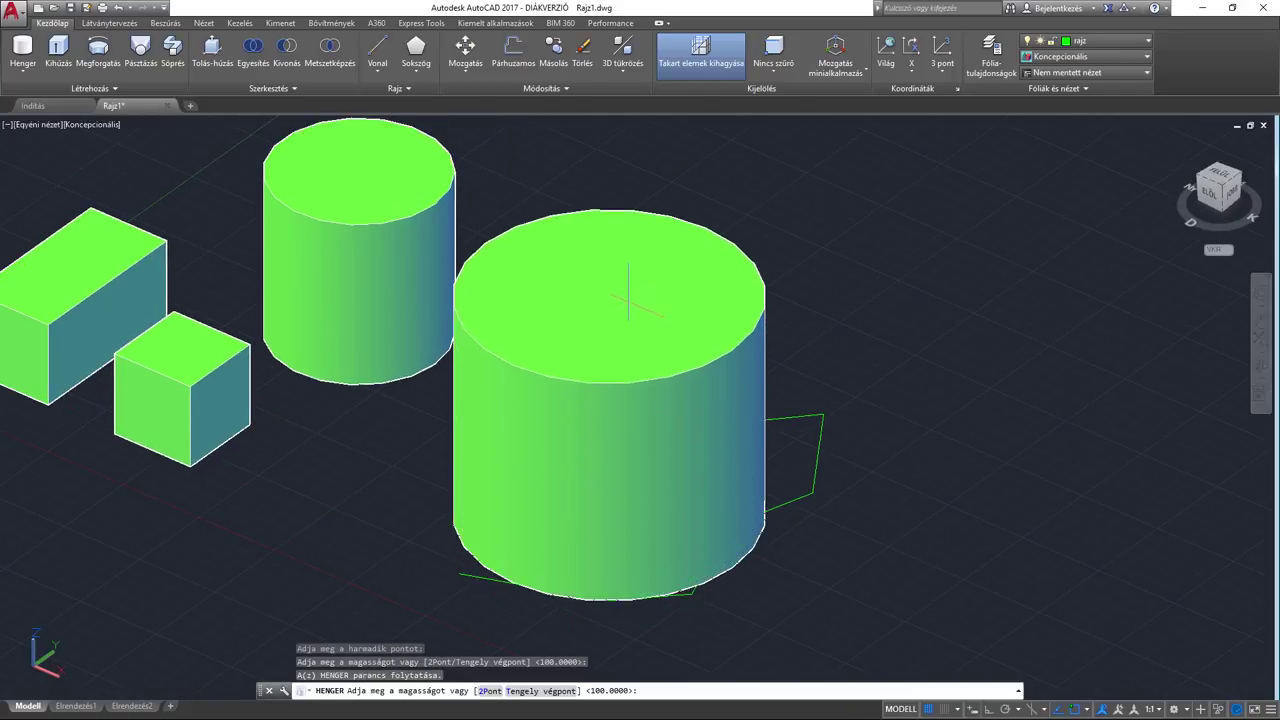
{"action": "type", "text": "10"}
{"action": "key", "text": "Return"}
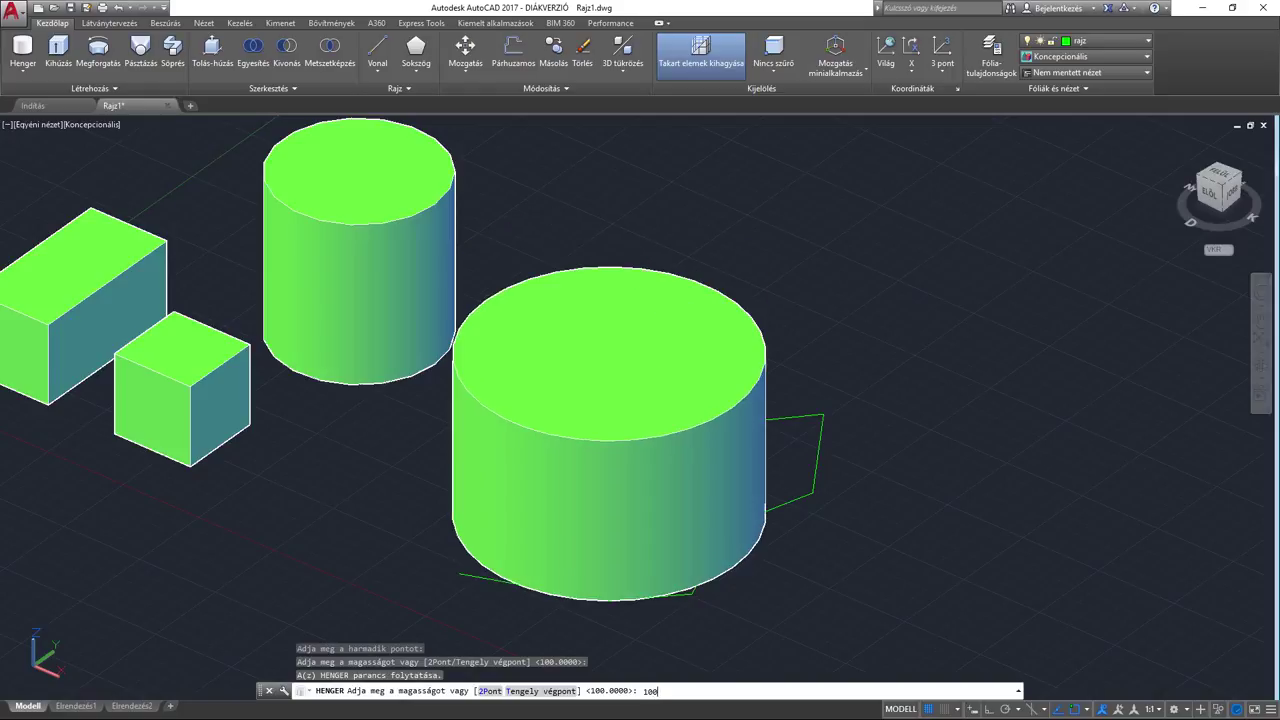
Step: Delete the three-point cylinder again, leaving the outline uncovered
{"action": "left_click", "coordinate": [693, 283]}
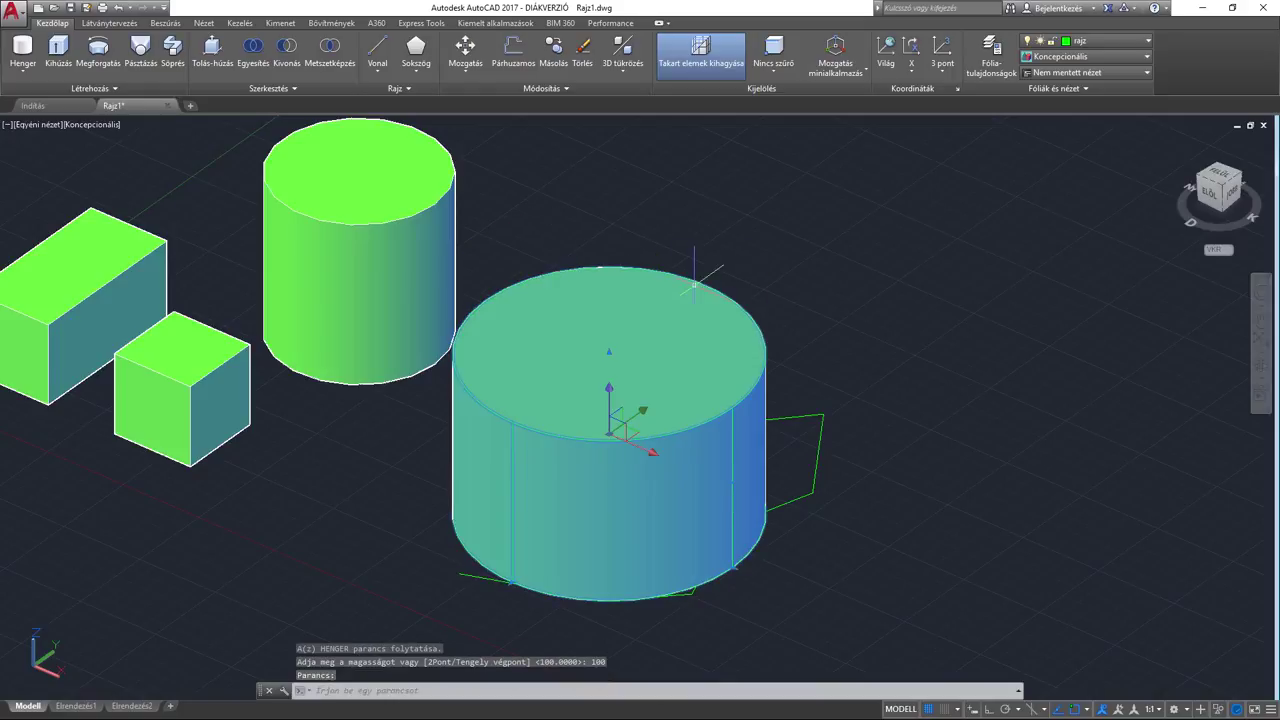
{"action": "key", "text": "Delete"}
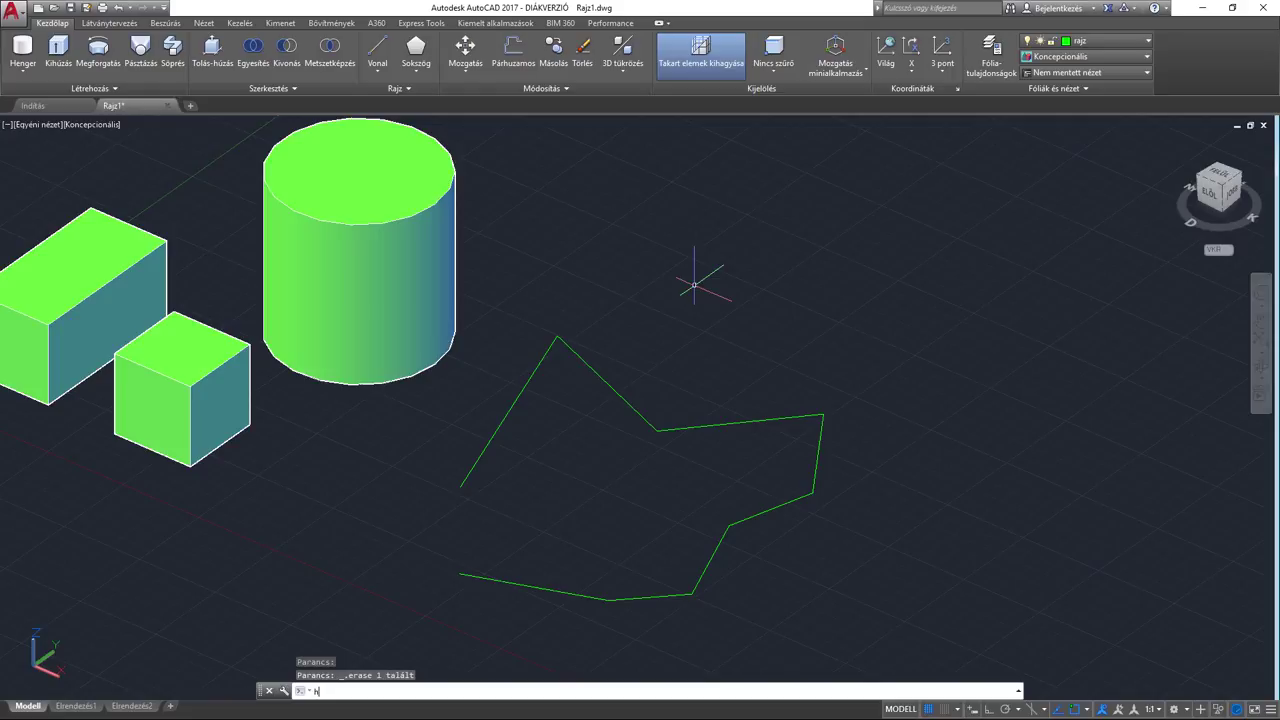
{"action": "type", "text": "HE"}
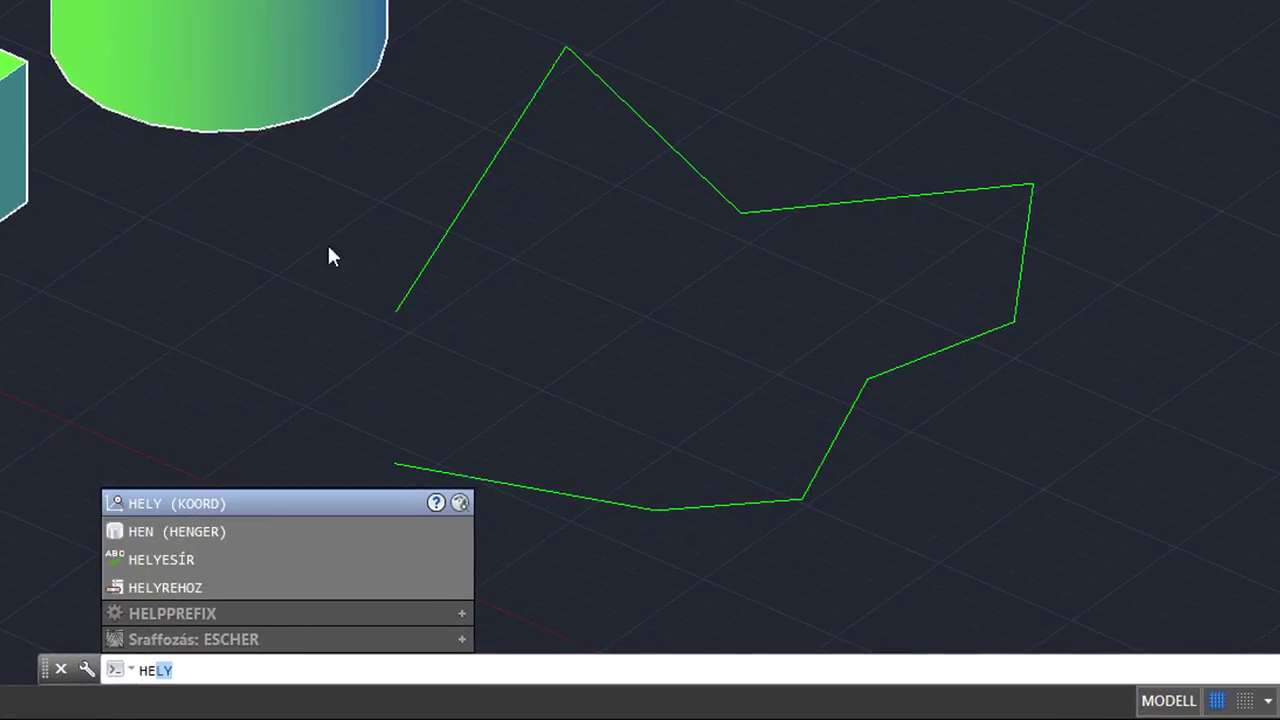
Step: Build a 100-unit-tall cylinder with its base diameter running from the outline's top corner
{"action": "left_click", "coordinate": [176, 533]}
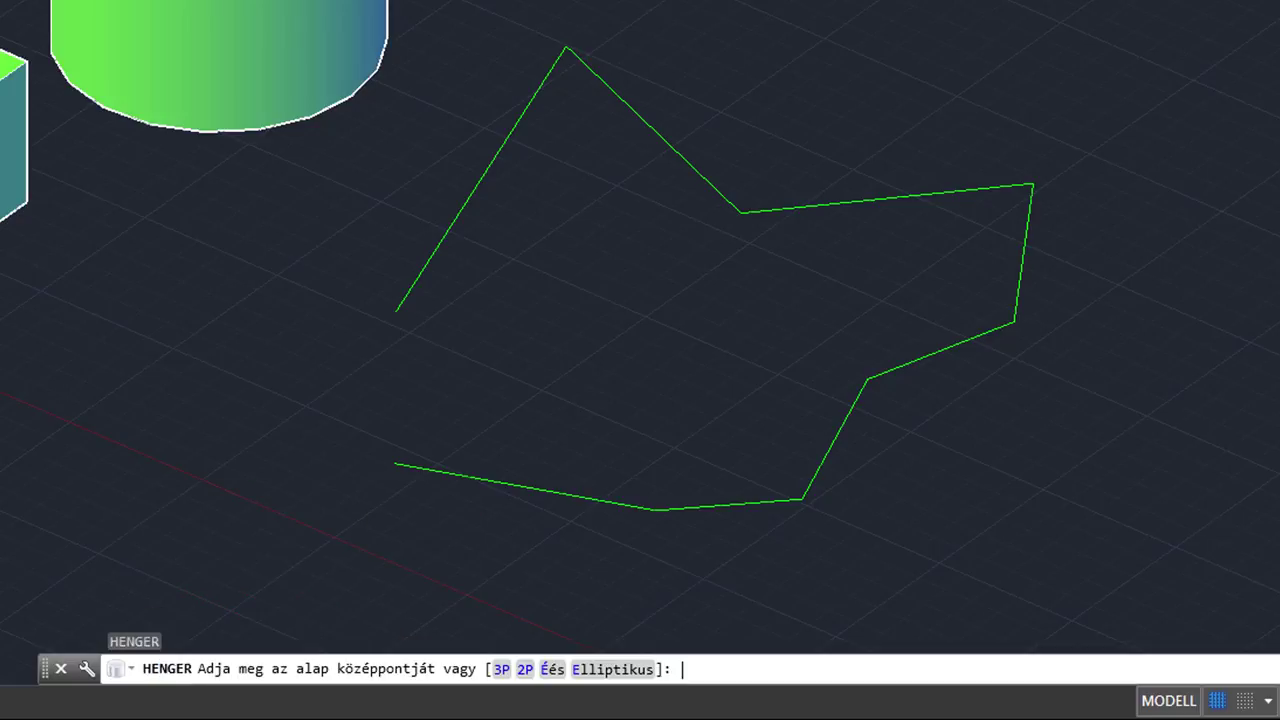
{"action": "left_click", "coordinate": [524, 670]}
{"action": "left_click", "coordinate": [566, 47]}
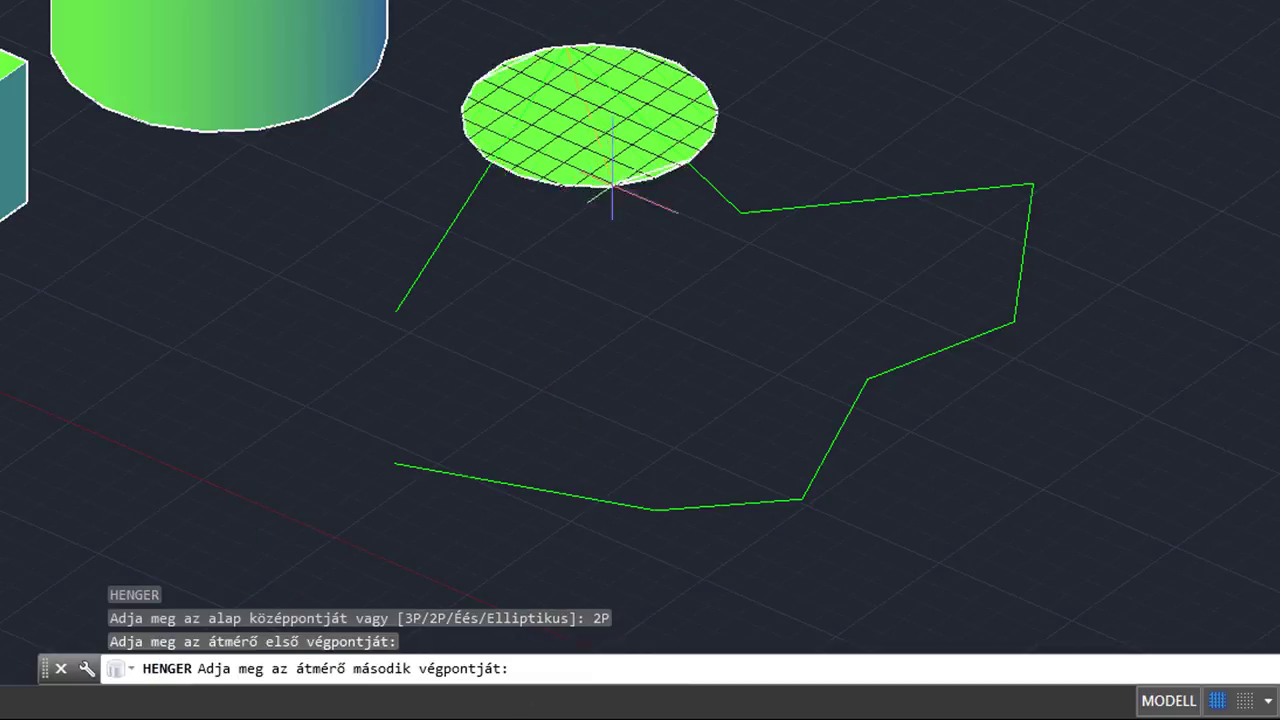
{"action": "left_click", "coordinate": [801, 497]}
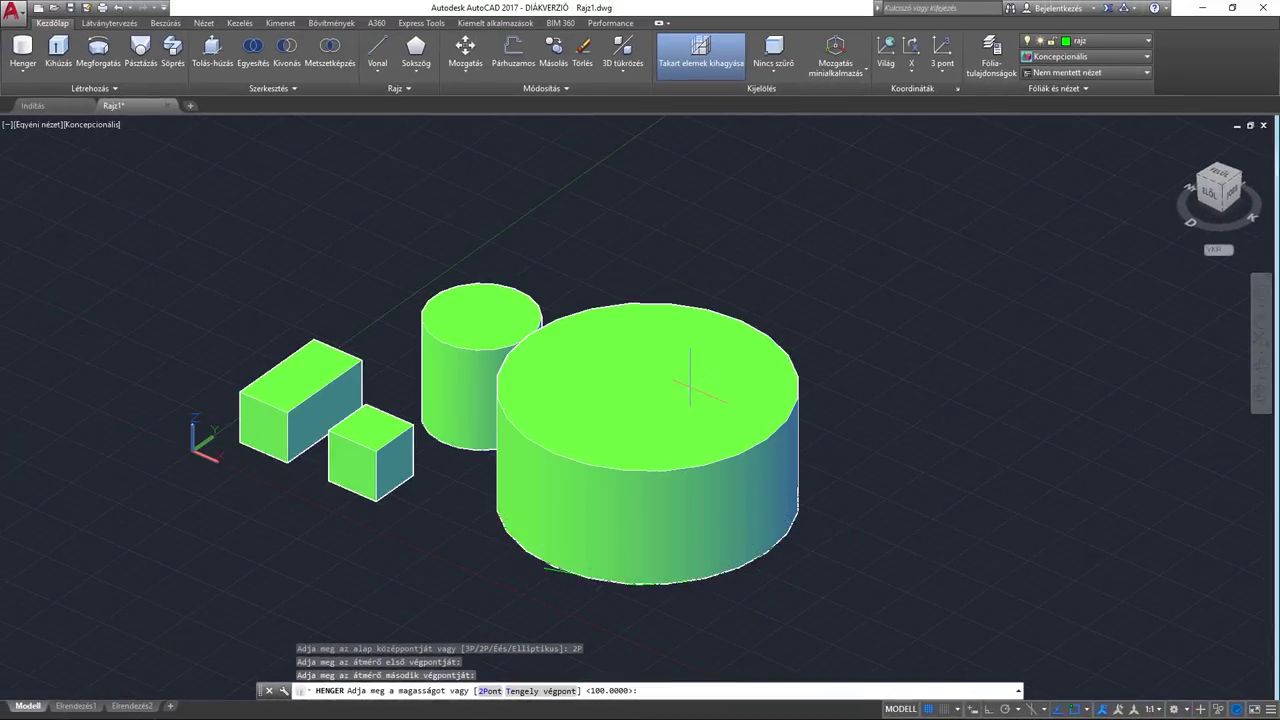
{"action": "type", "text": "100"}
{"action": "key", "text": "Return"}
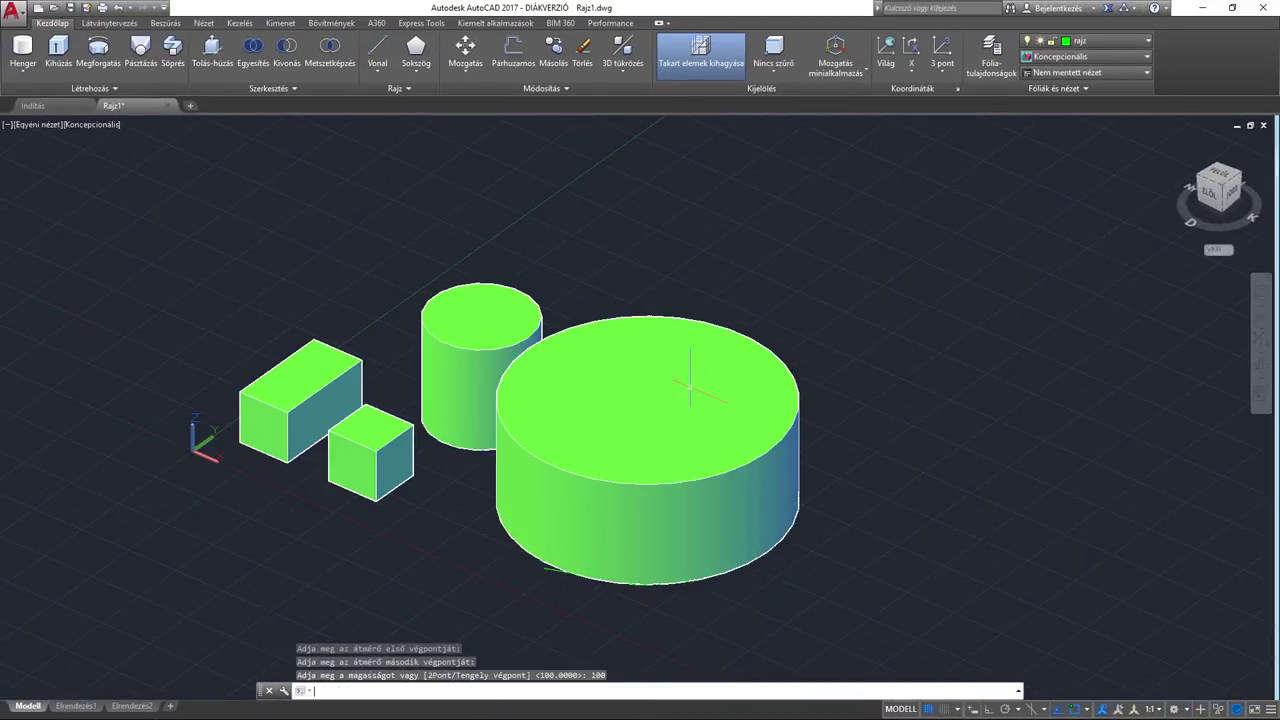
Step: Erase the large cylinder and shift the view left
{"action": "left_click", "coordinate": [742, 462]}
{"action": "key", "text": "Delete"}
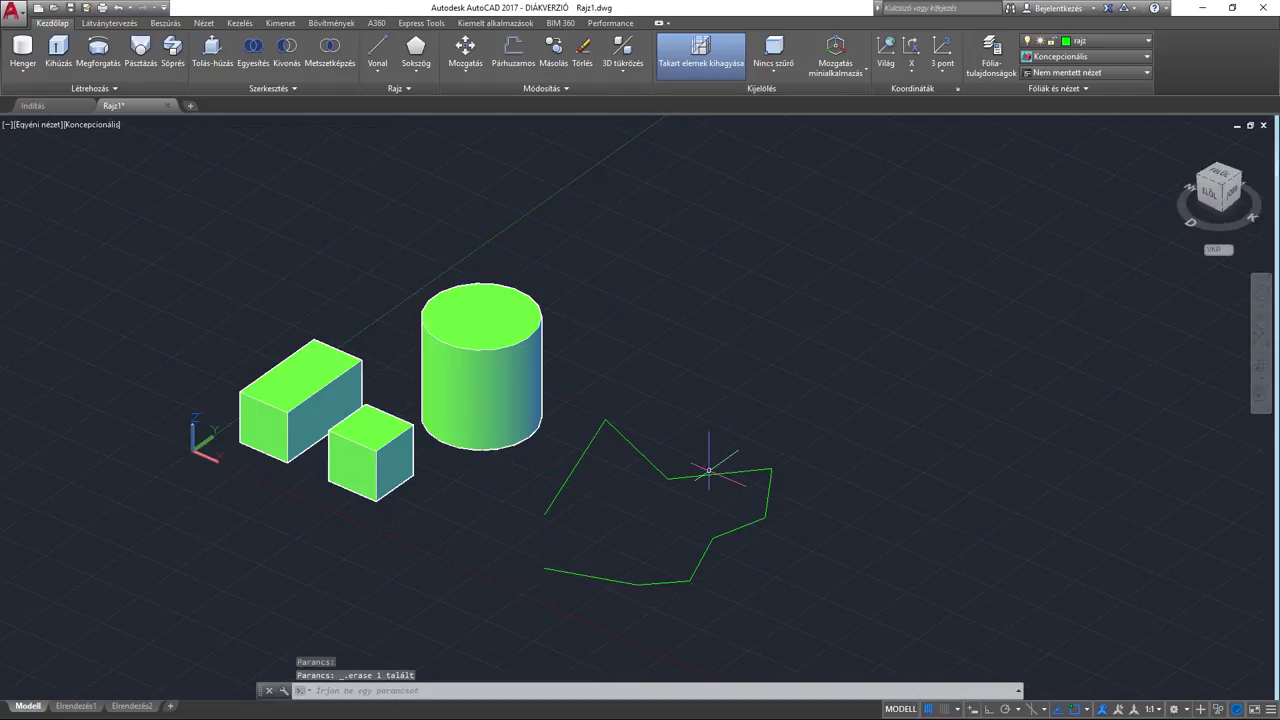
{"action": "scroll", "coordinate": [527, 550], "scroll_direction": "up", "scroll_amount": 2}
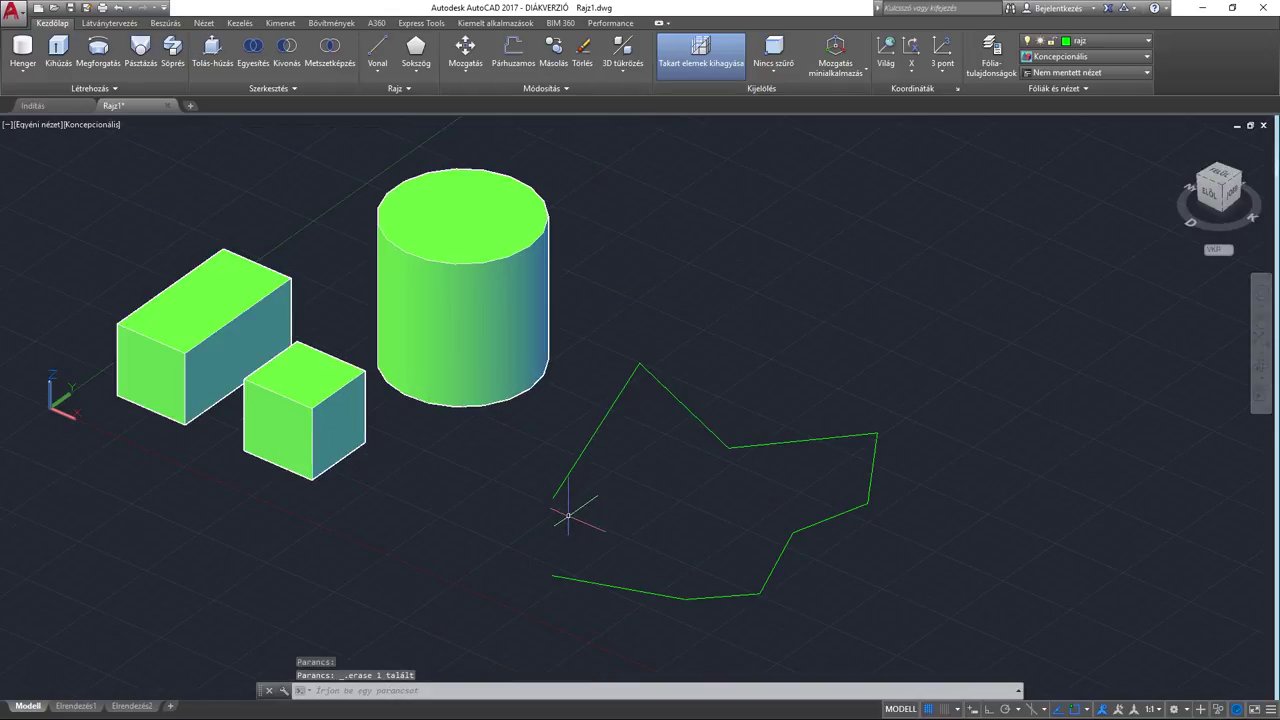
{"action": "middle_click_drag", "start_coordinate": [568, 516], "coordinate": [461, 503]}
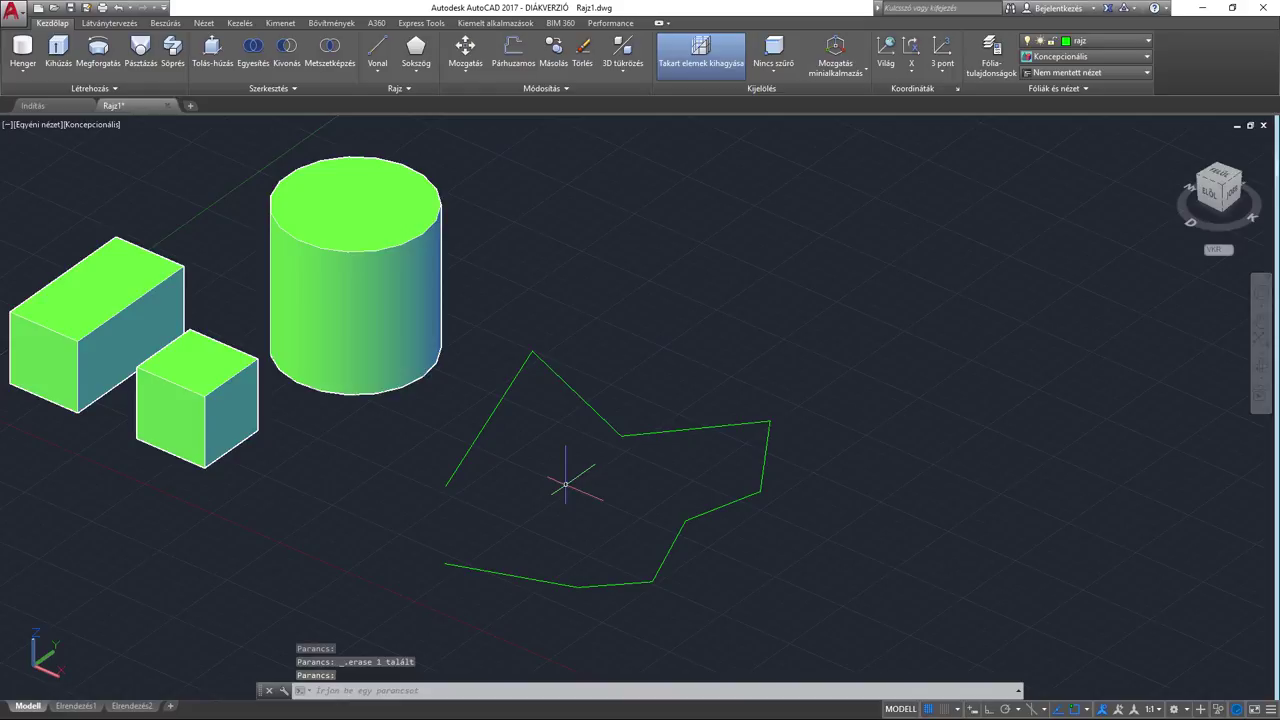
{"action": "middle_click_drag", "start_coordinate": [537, 488], "coordinate": [506, 481]}
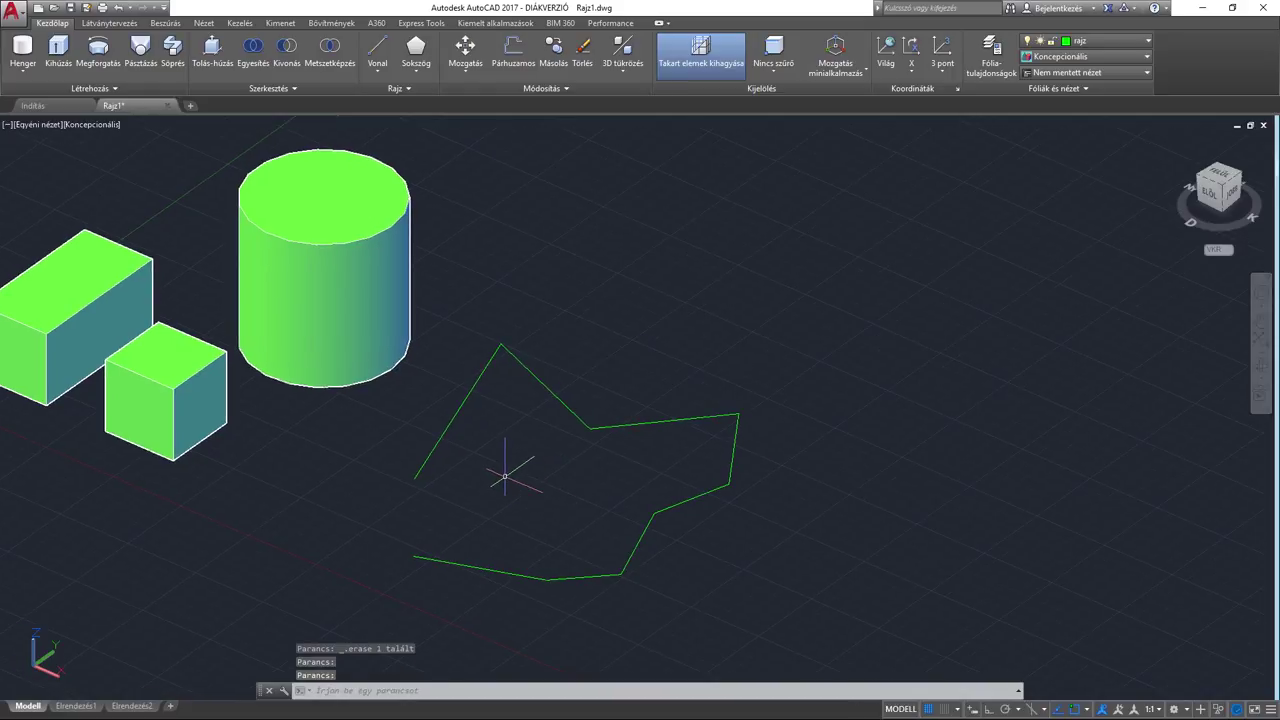
Step: Create a Tangent-Tangent-Radius cylinder on two outline edges, radius 130, height 100
{"action": "type", "text": "hh"}
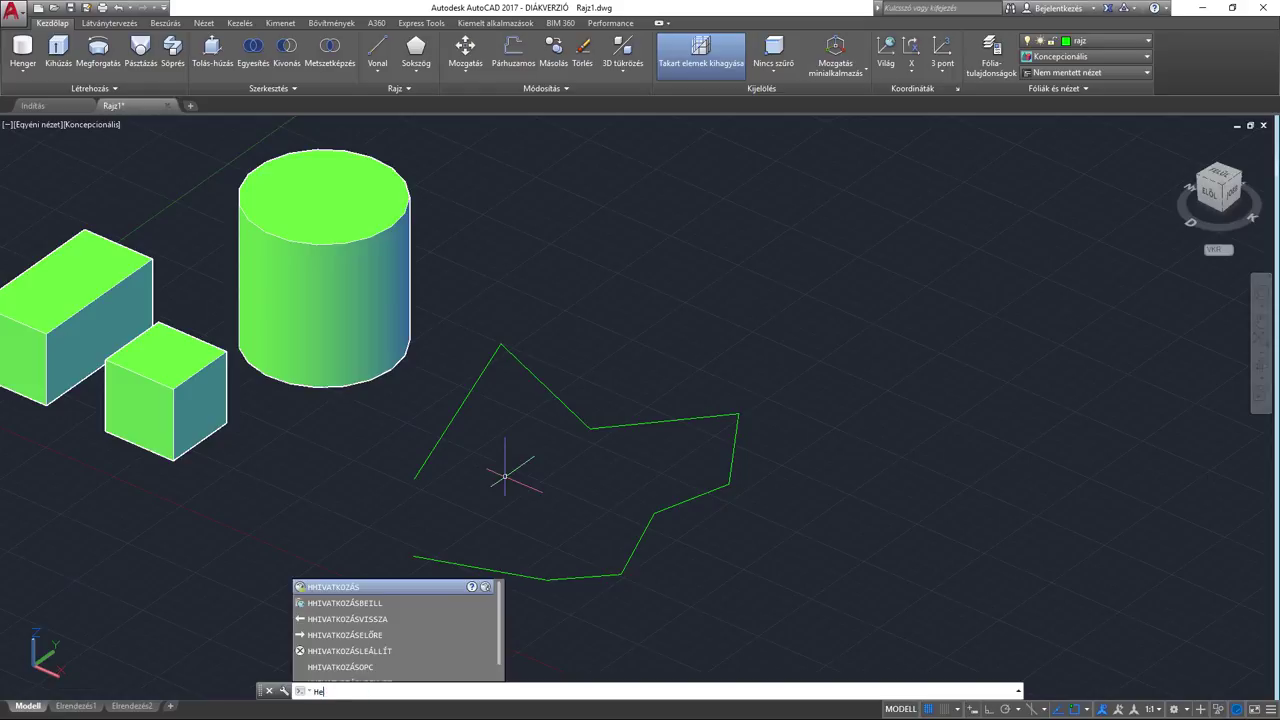
{"action": "type", "text": "n"}
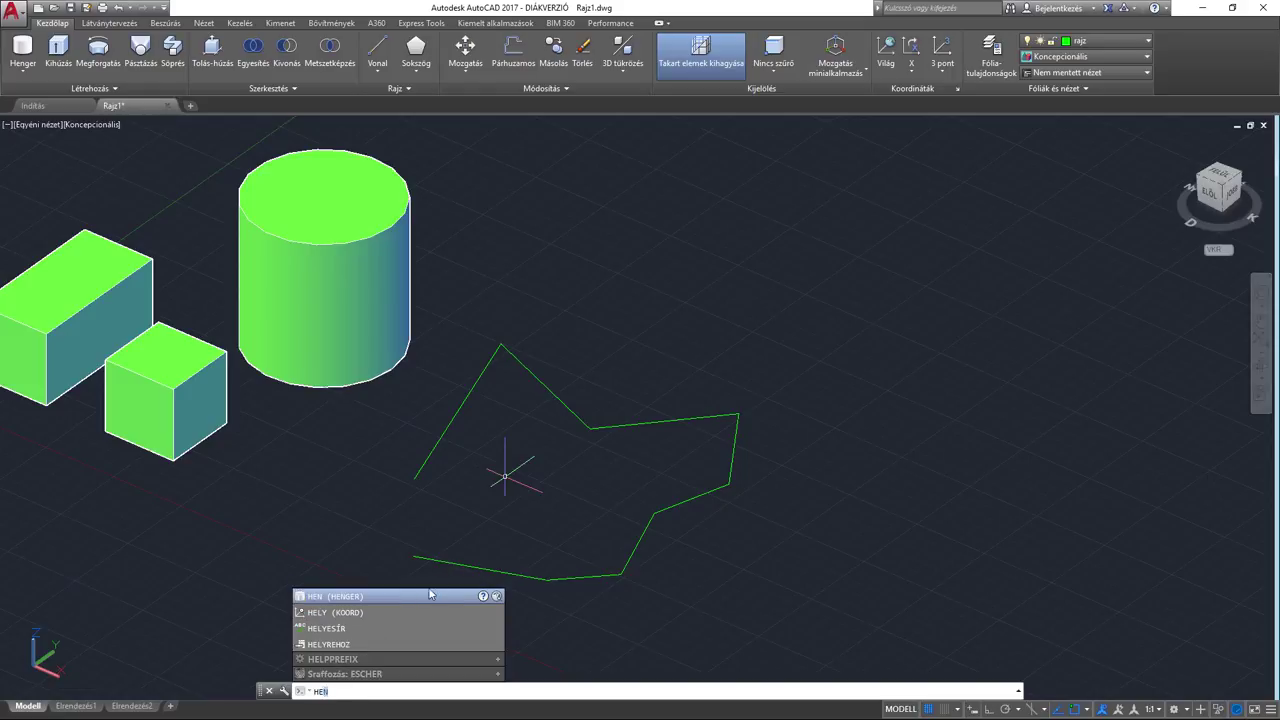
{"action": "left_click", "coordinate": [430, 596]}
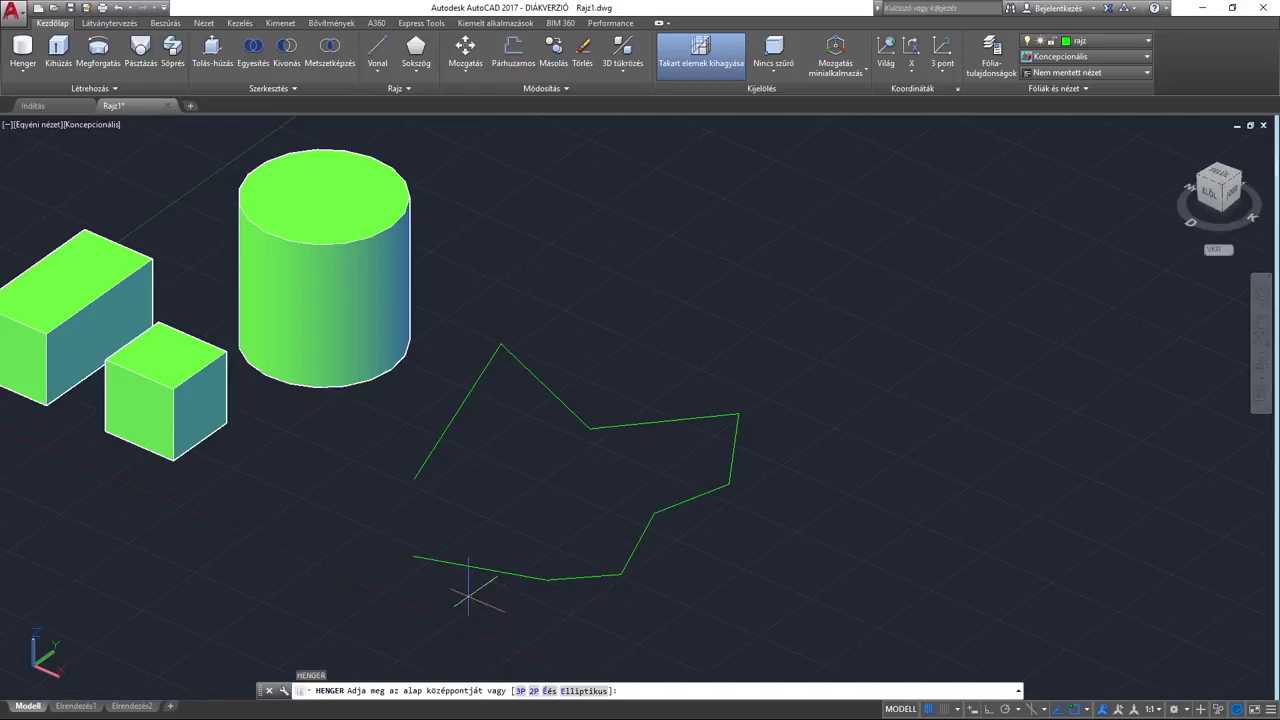
{"action": "left_click", "coordinate": [549, 690]}
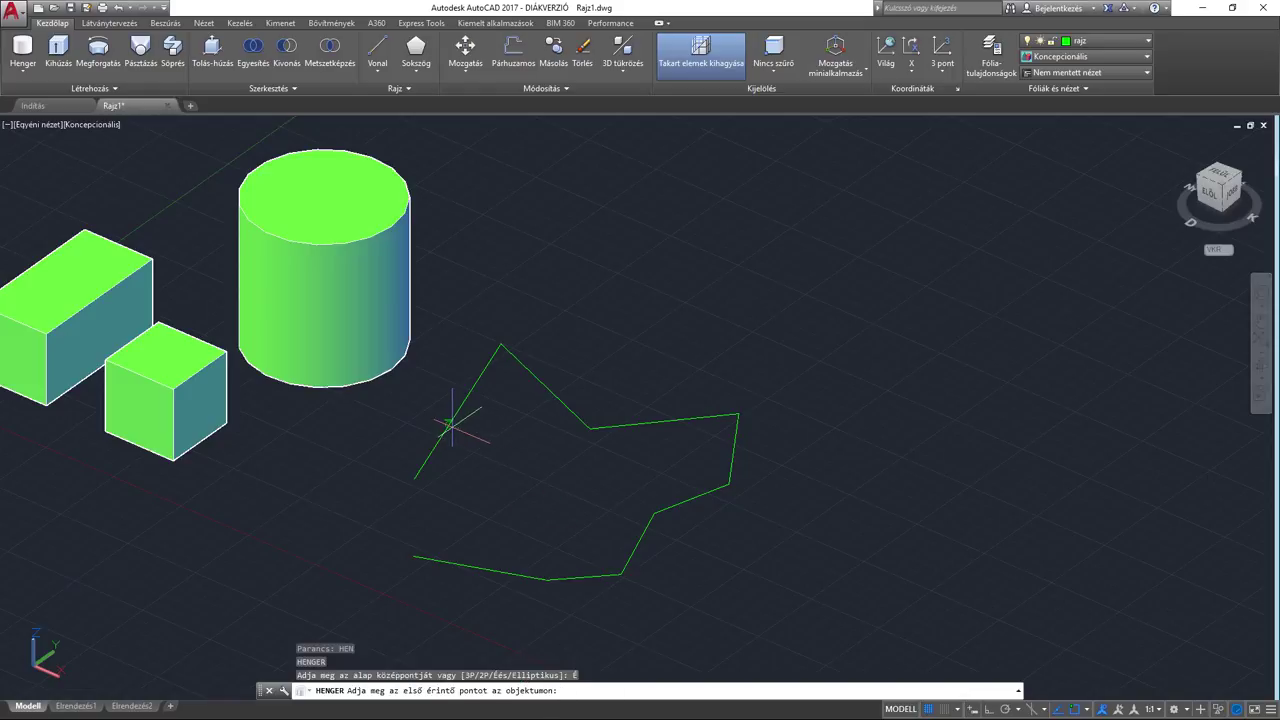
{"action": "left_click", "coordinate": [450, 424]}
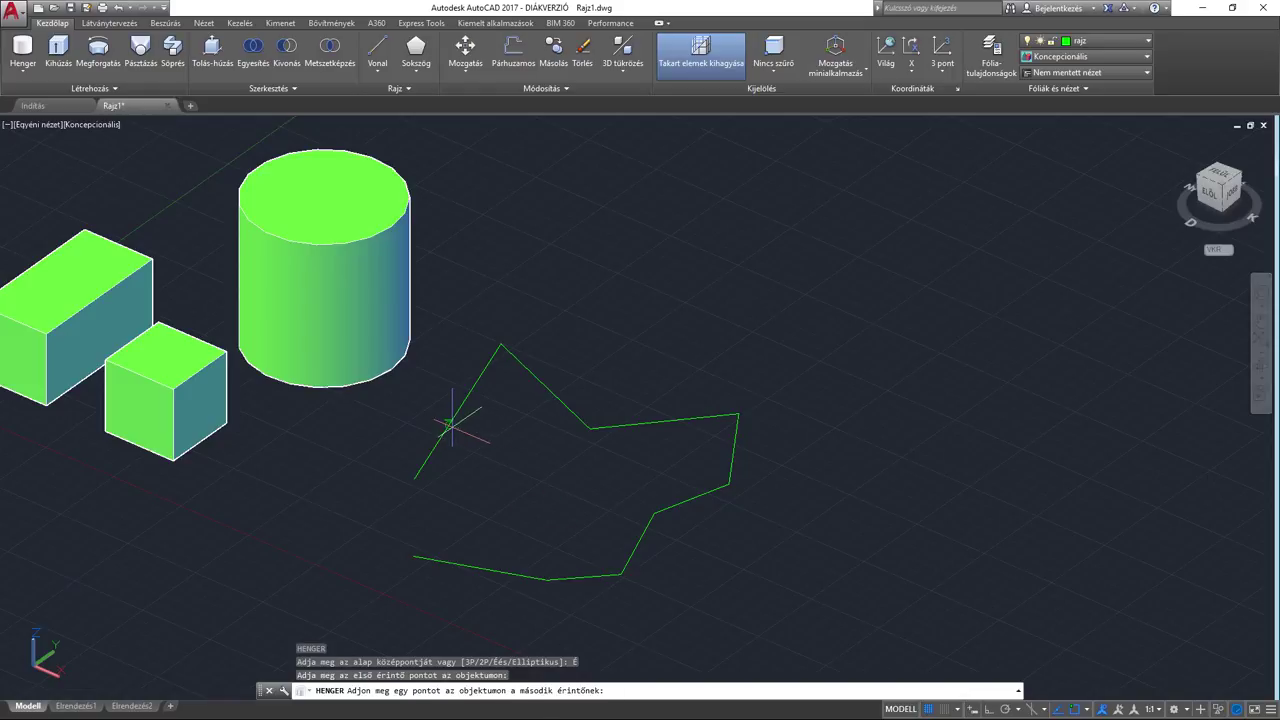
{"action": "left_click", "coordinate": [578, 568]}
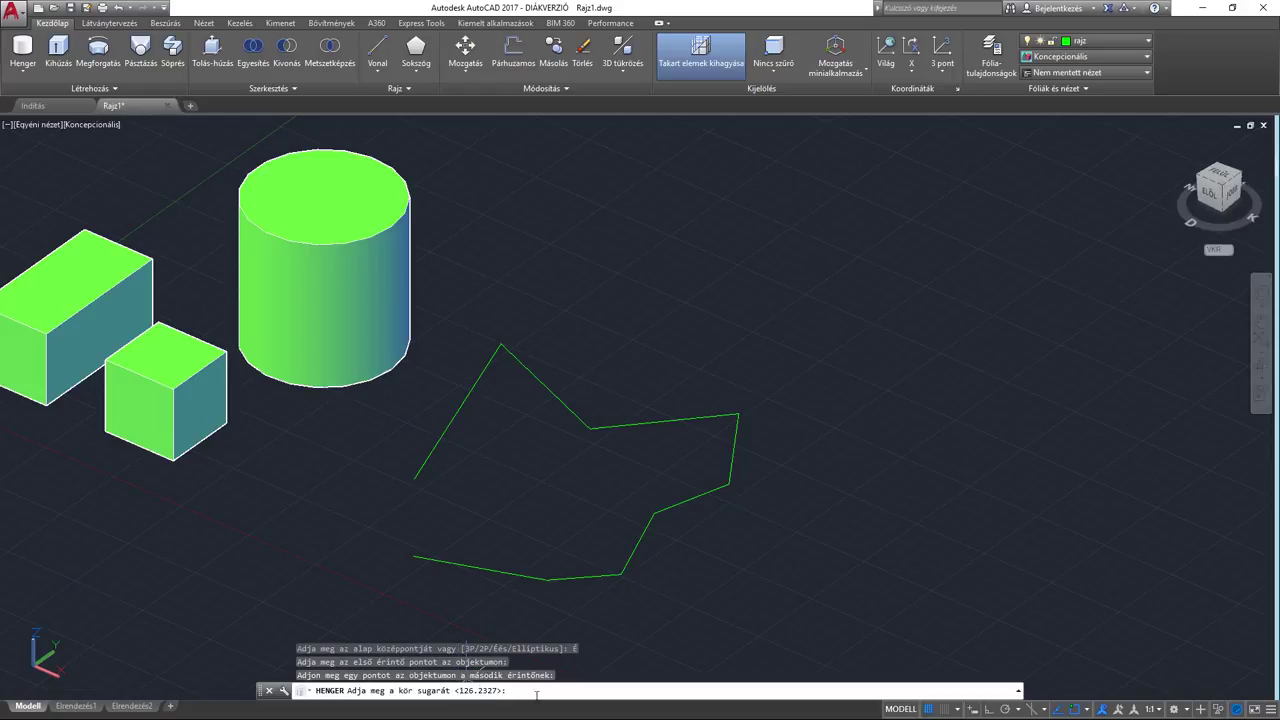
{"action": "type", "text": "130"}
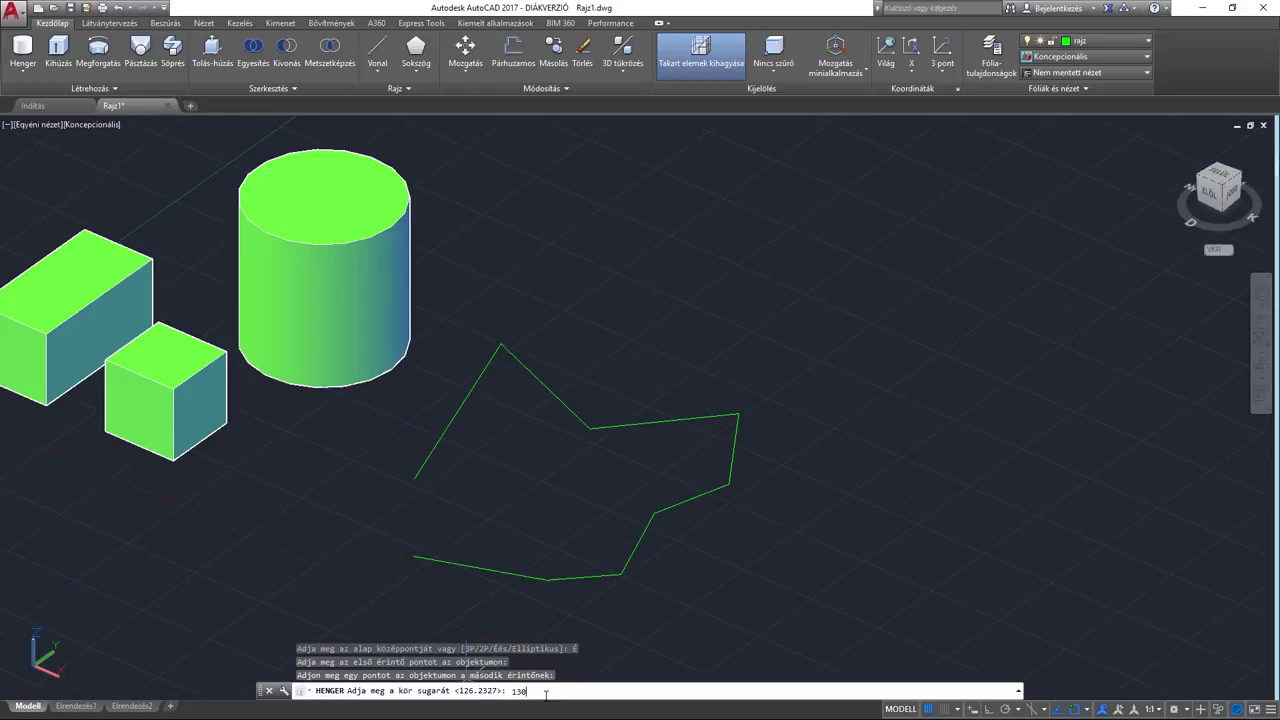
{"action": "key", "text": "Return"}
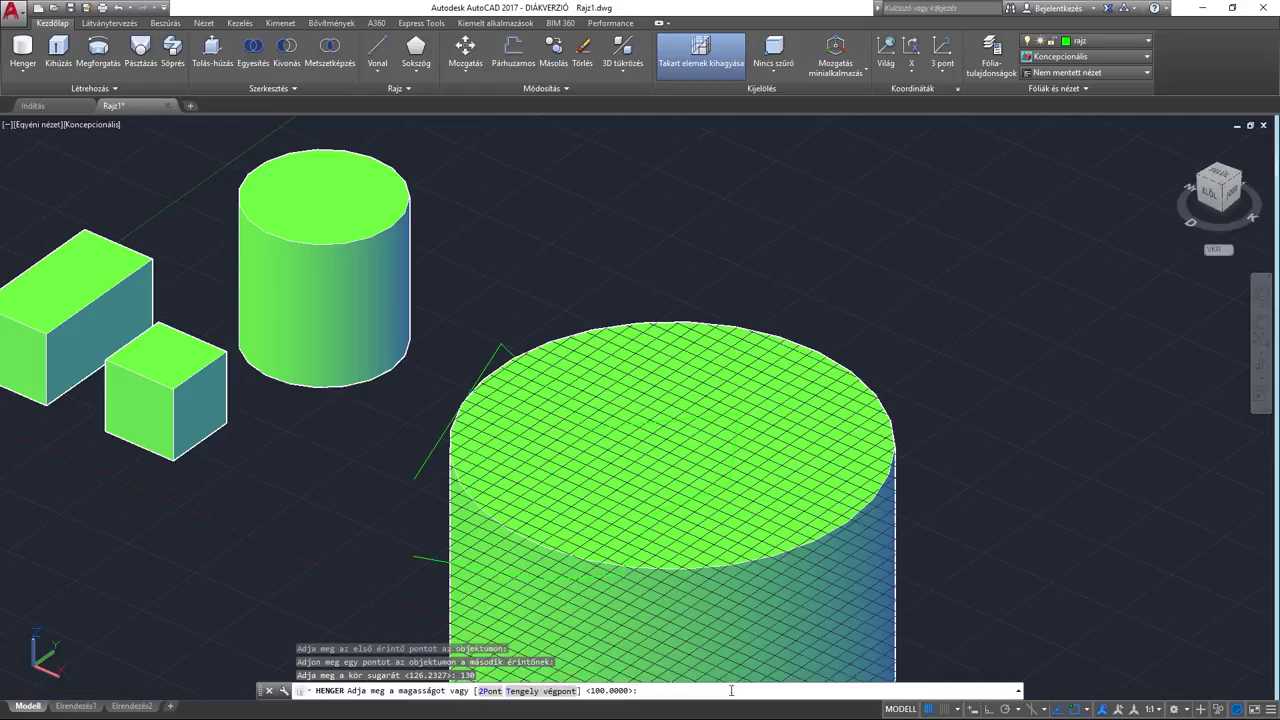
{"action": "scroll", "coordinate": [566, 371], "scroll_direction": "down", "scroll_amount": 1}
{"action": "scroll", "coordinate": [590, 385], "scroll_direction": "down", "scroll_amount": 2}
{"action": "scroll", "coordinate": [598, 398], "scroll_direction": "up", "scroll_amount": 2}
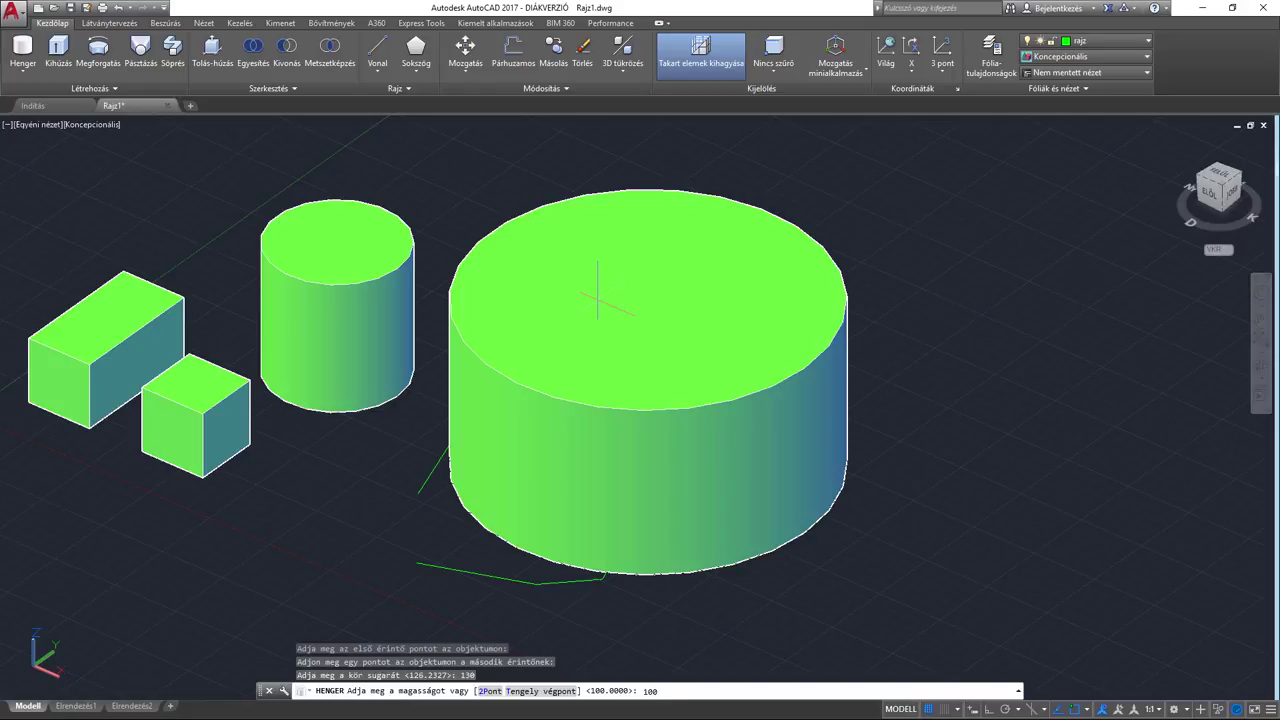
{"action": "key", "text": "Return"}
Step: Delete the large cylinder and both green outline polylines
{"action": "left_click", "coordinate": [829, 586]}
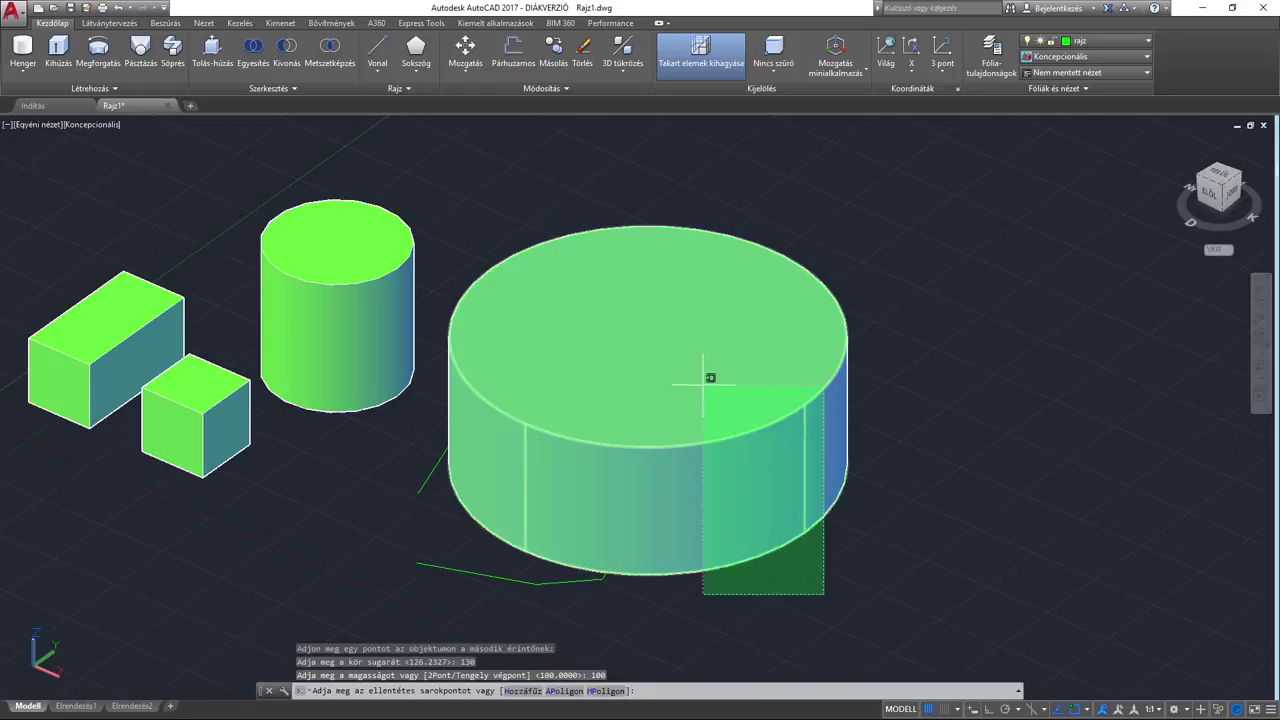
{"action": "left_click", "coordinate": [708, 371]}
{"action": "key", "text": "Delete"}
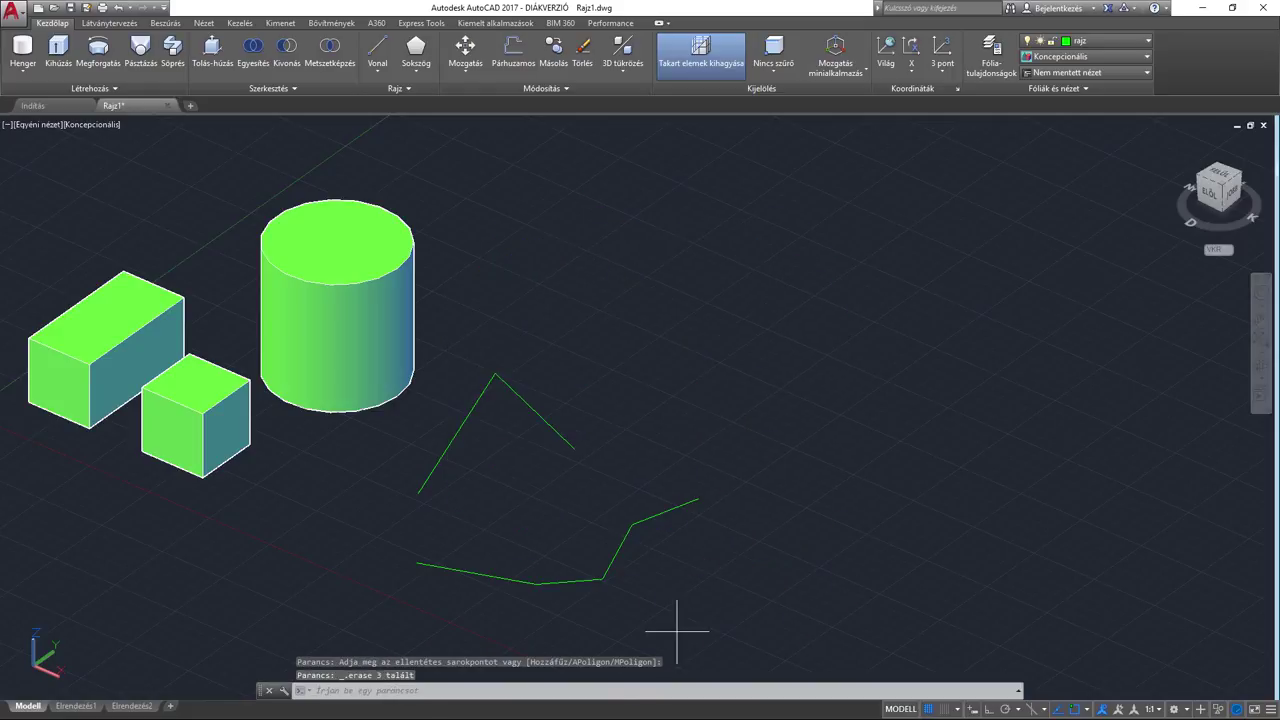
{"action": "left_click", "coordinate": [677, 631]}
{"action": "left_click", "coordinate": [393, 436]}
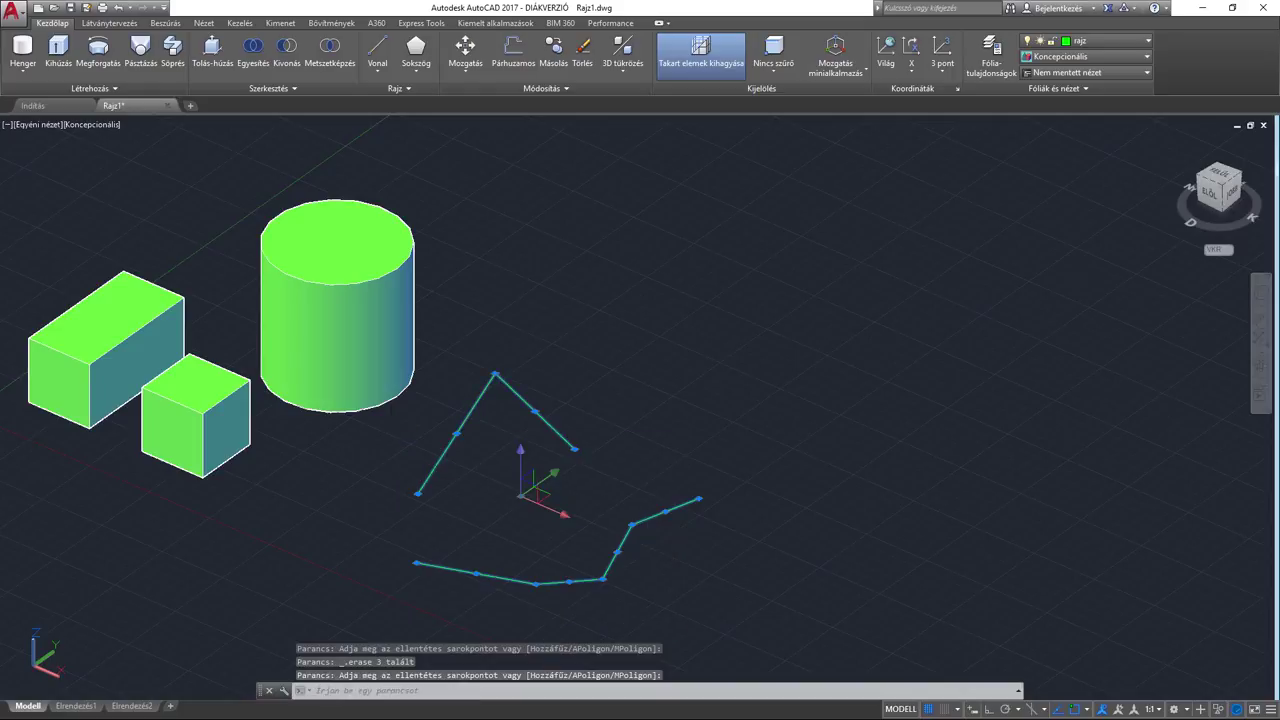
{"action": "key", "text": "Delete"}
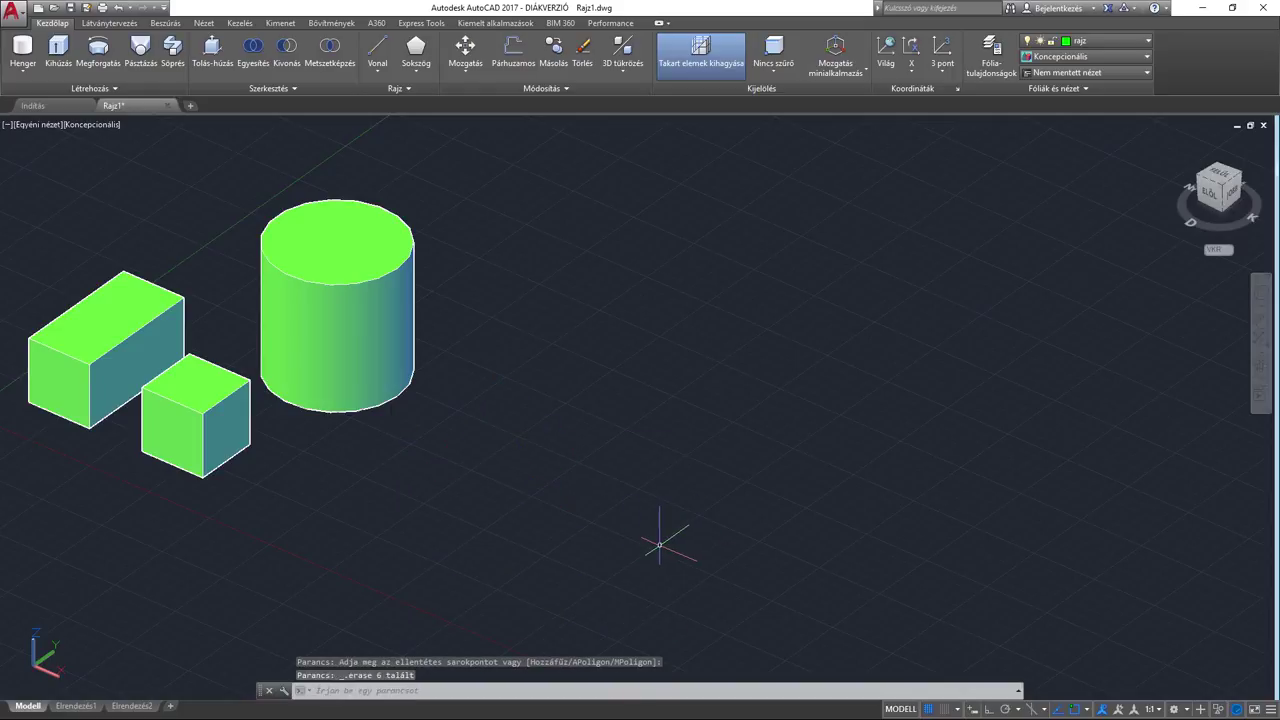
Step: Draw a straight line, then a second line perpendicular to it
{"action": "type", "text": "vo"}
{"action": "key", "text": "Return"}
{"action": "scroll", "coordinate": [423, 443], "scroll_direction": "up", "scroll_amount": 2}
{"action": "left_click", "coordinate": [388, 487]}
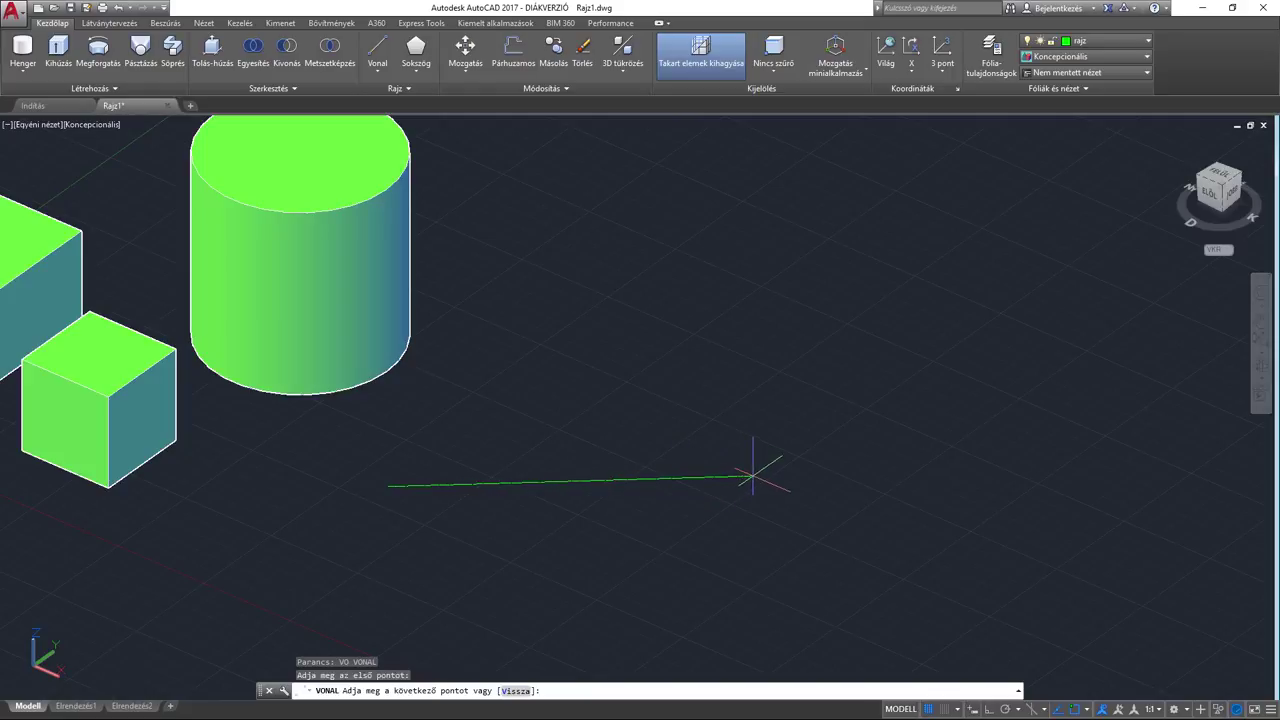
{"action": "left_click", "coordinate": [753, 477]}
{"action": "key", "text": "Return"}
{"action": "key", "text": "Return"}
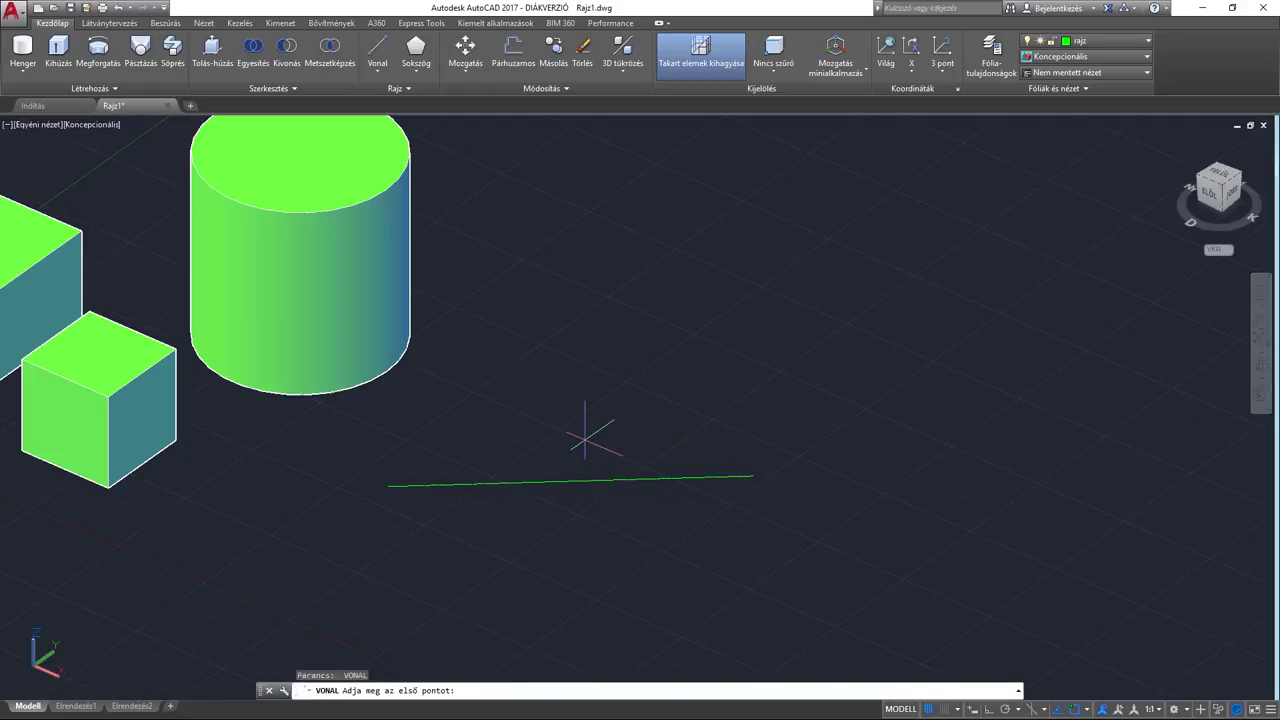
{"action": "right_click", "coordinate": [584, 432], "text": "shift"}
{"action": "left_click", "coordinate": [588, 332]}
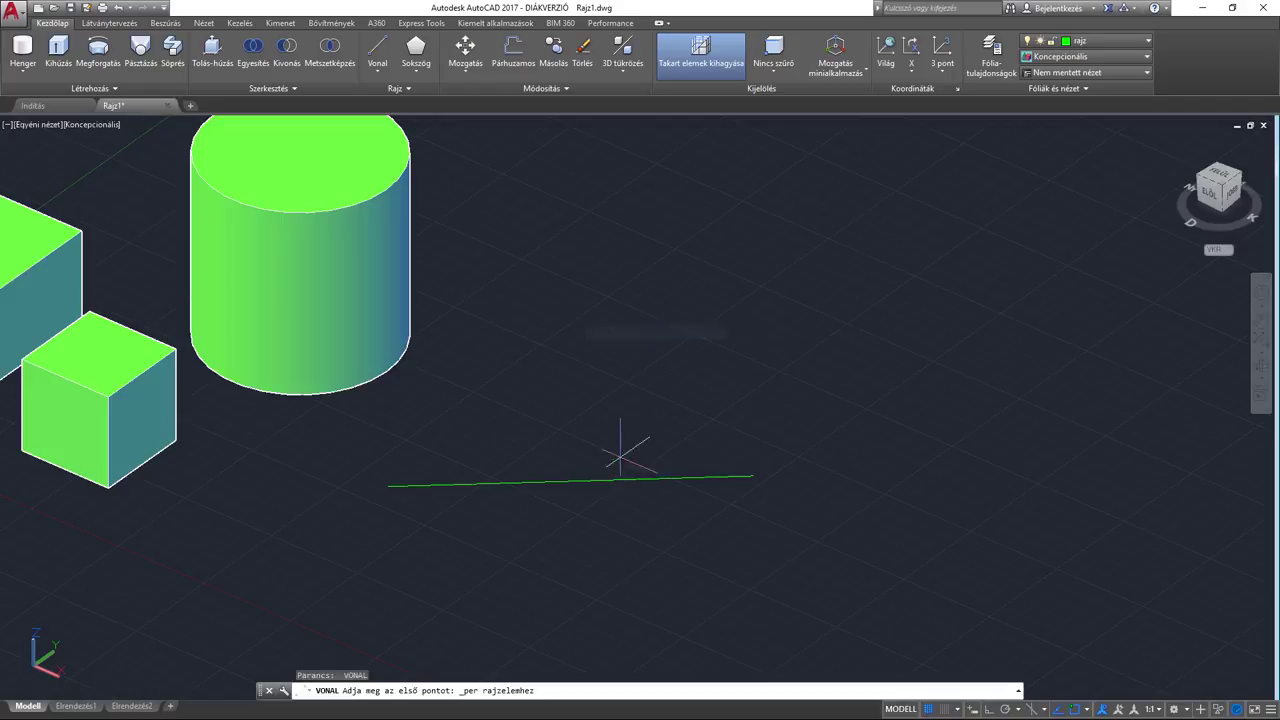
{"action": "left_click", "coordinate": [607, 482]}
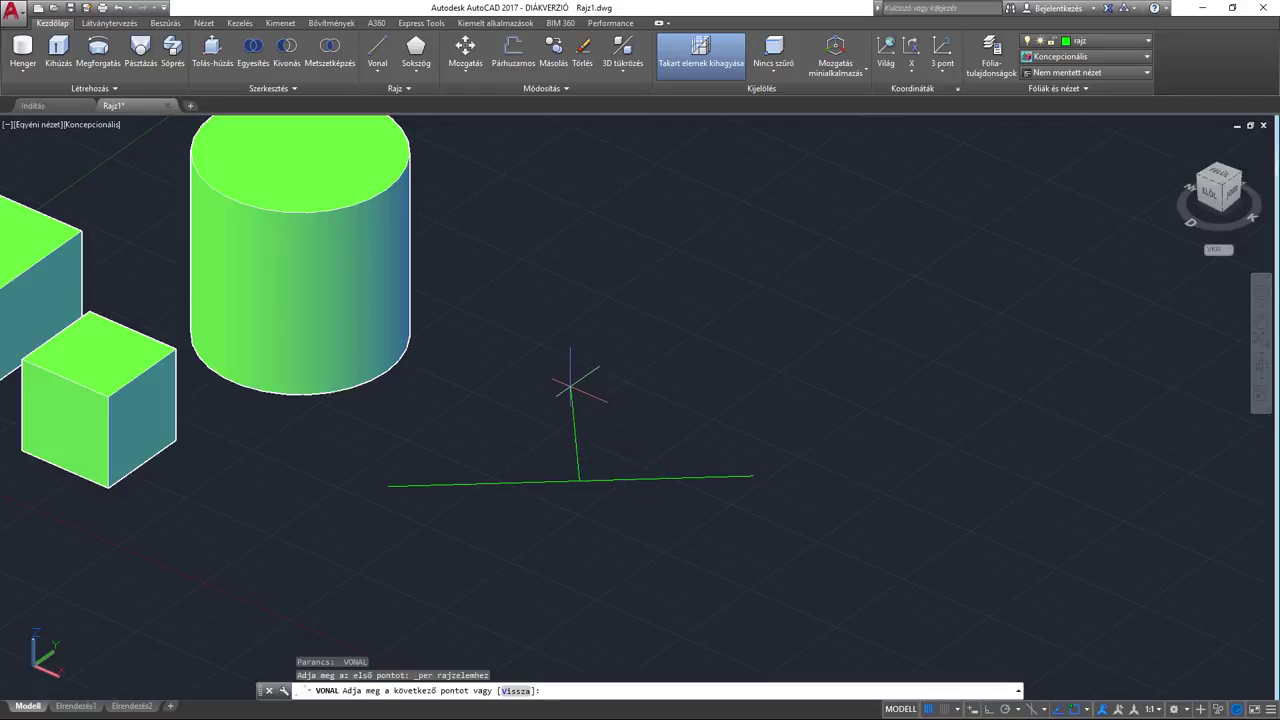
{"action": "key", "text": "Escape"}
Step: Move the slanted second line so it crosses the first line
{"action": "mouse_move", "coordinate": [1060, 443]}
{"action": "middle_mouse_down", "text": "shift"}
{"action": "mouse_move", "coordinate": [808, 465]}
{"action": "mouse_move", "coordinate": [849, 430]}
{"action": "mouse_move", "coordinate": [740, 529]}
{"action": "middle_mouse_up", "text": "shift"}
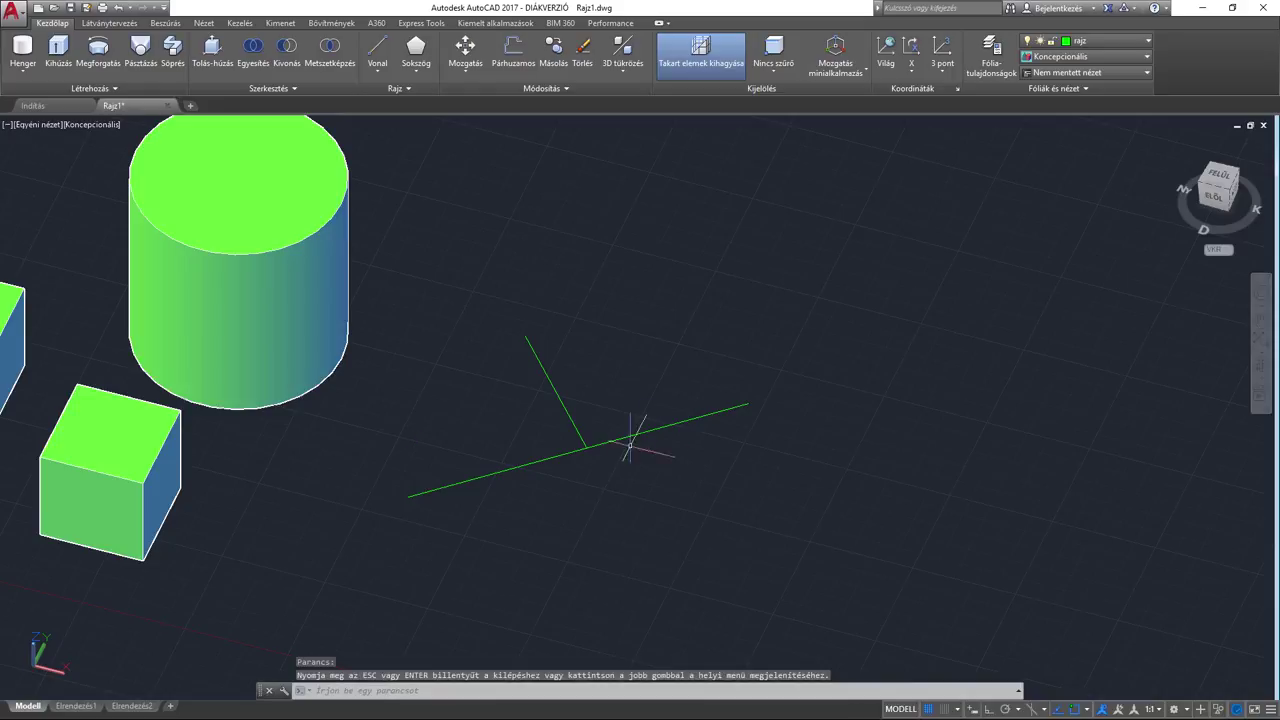
{"action": "scroll", "coordinate": [609, 520], "scroll_direction": "up", "scroll_amount": 2}
{"action": "scroll", "coordinate": [567, 503], "scroll_direction": "up", "scroll_amount": 1}
{"action": "left_click", "coordinate": [476, 430]}
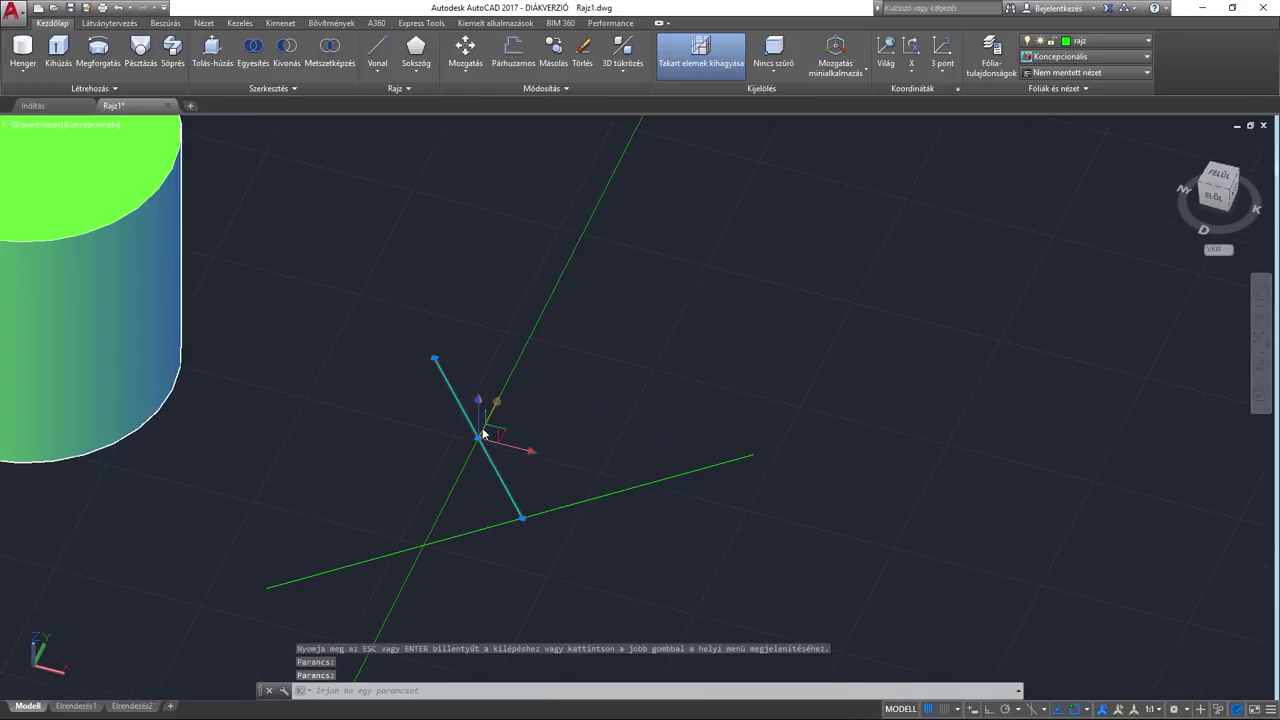
{"action": "type", "text": "mo"}
{"action": "key", "text": "Return"}
{"action": "left_click", "coordinate": [478, 437]}
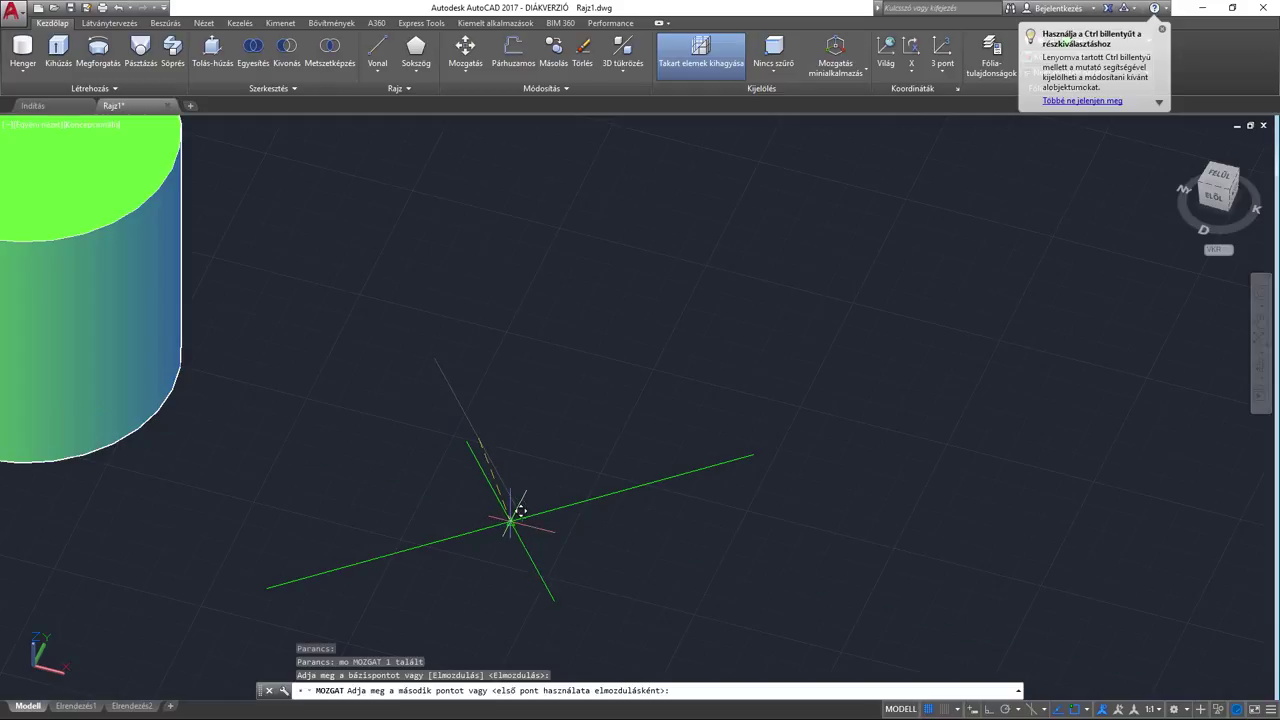
{"action": "left_click", "coordinate": [510, 516]}
{"action": "mouse_move", "coordinate": [500, 518]}
{"action": "middle_mouse_down"}
{"action": "mouse_move", "coordinate": [640, 527]}
{"action": "mouse_move", "coordinate": [660, 514]}
{"action": "middle_mouse_up"}
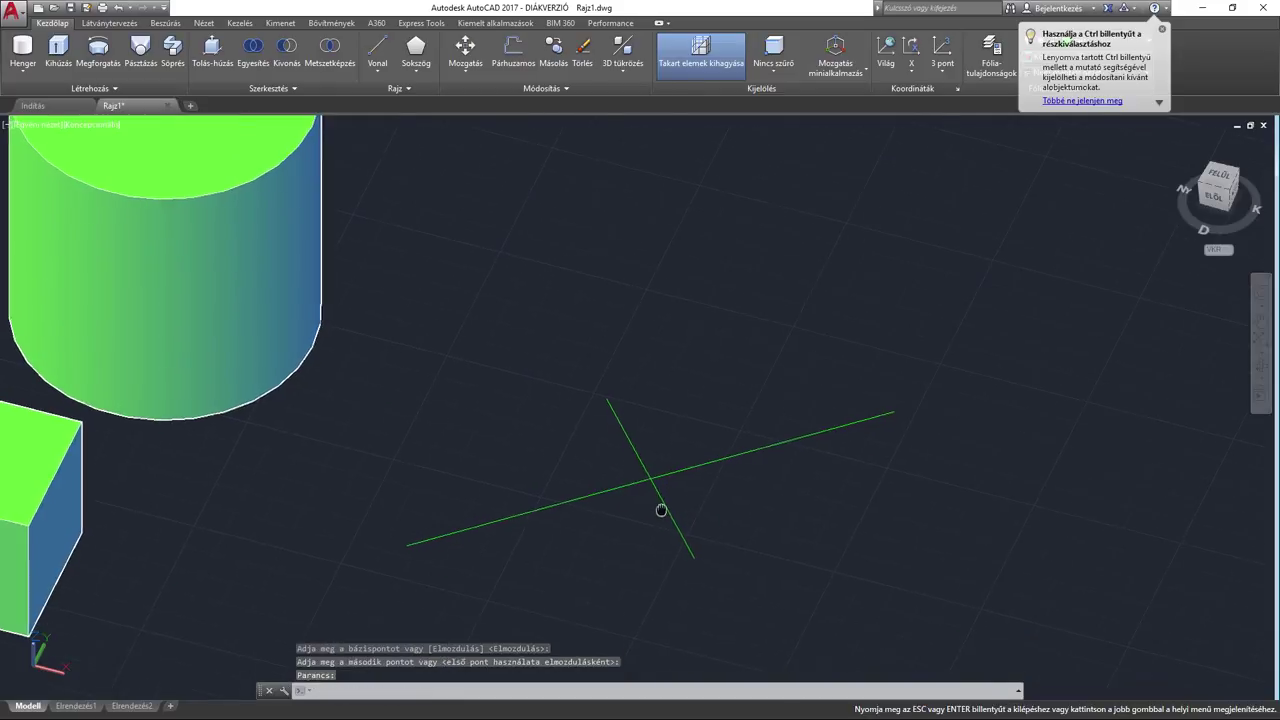
Step: Build an elliptical-base cylinder 100 units tall beside the round cylinder
{"action": "middle_click_drag", "start_coordinate": [831, 531], "coordinate": [822, 495], "text": "shift"}
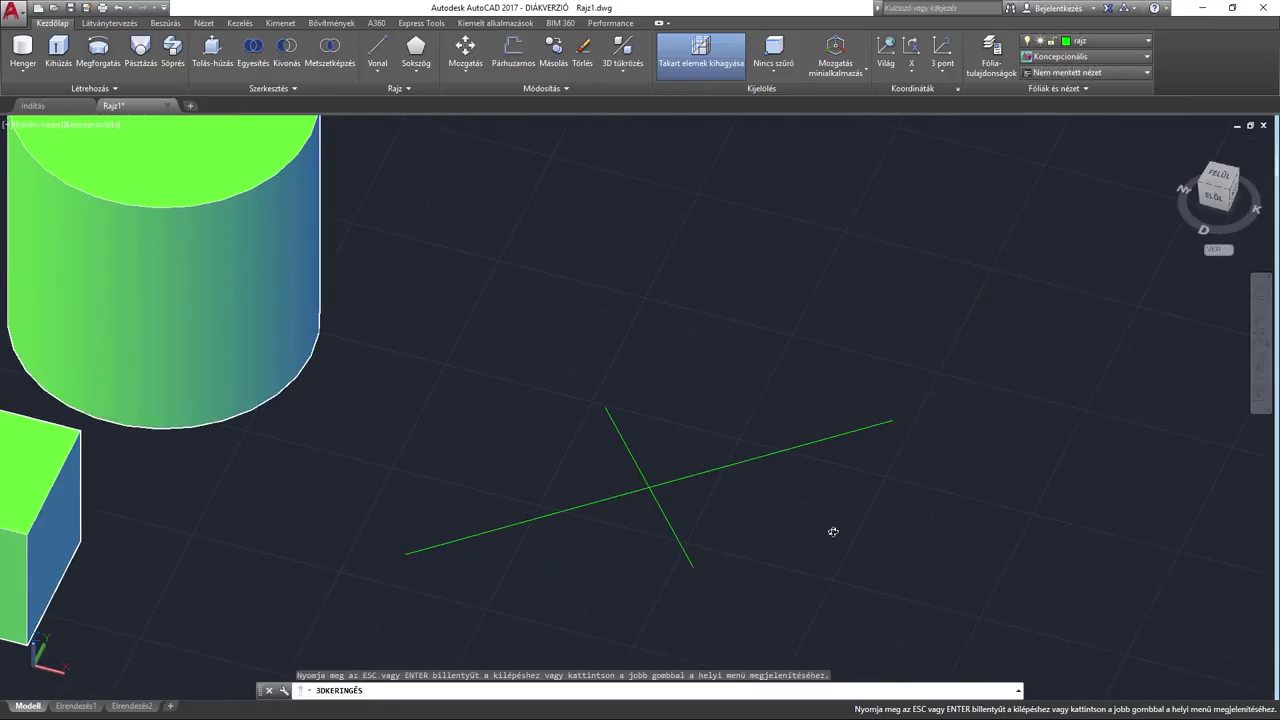
{"action": "scroll", "coordinate": [823, 495], "scroll_direction": "down", "scroll_amount": 5}
{"action": "scroll", "coordinate": [680, 528], "scroll_direction": "down", "scroll_amount": 2}
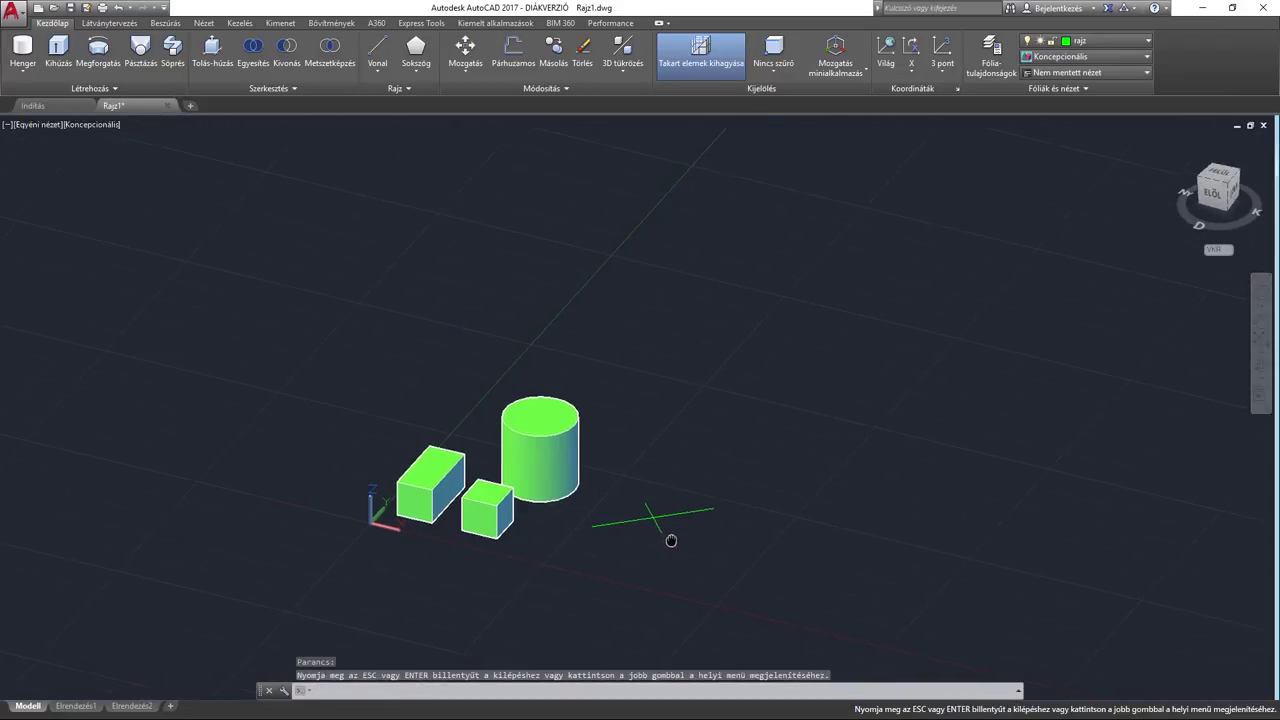
{"action": "scroll", "coordinate": [664, 513], "scroll_direction": "up", "scroll_amount": 4}
{"action": "middle_click_drag", "start_coordinate": [664, 513], "coordinate": [710, 506]}
{"action": "type", "text": "HEN"}
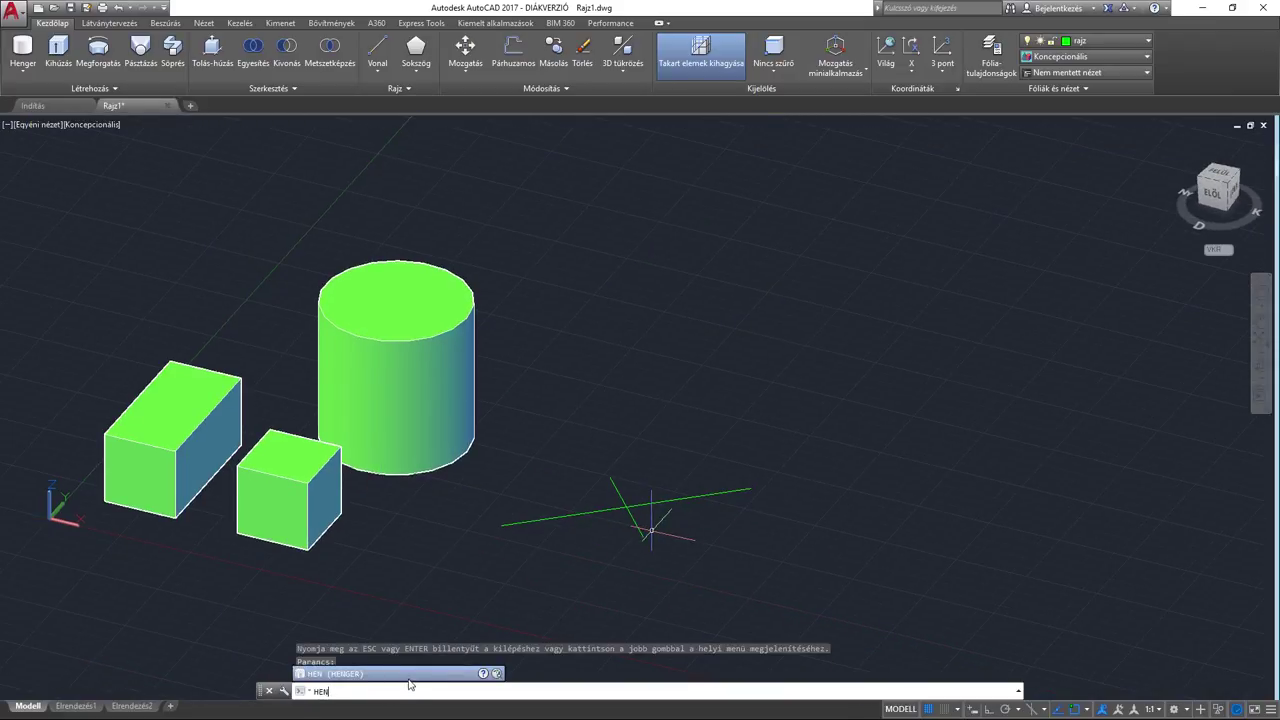
{"action": "key", "text": "Return"}
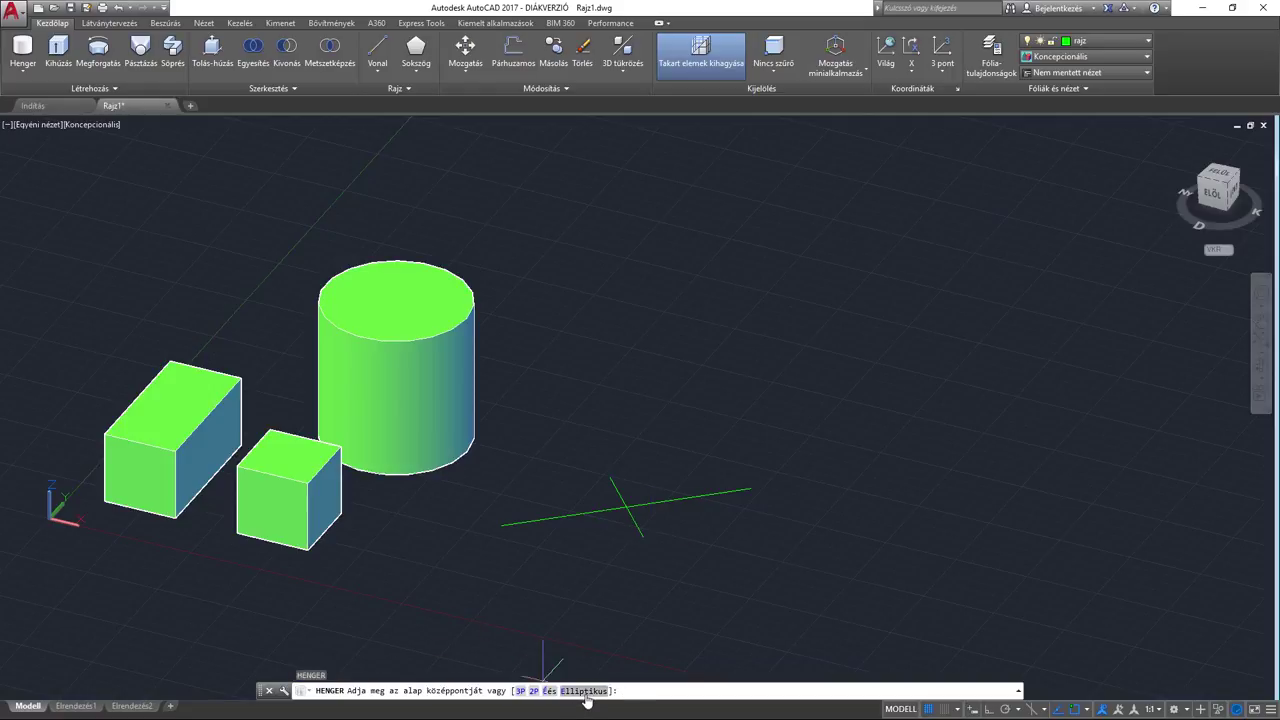
{"action": "left_click", "coordinate": [584, 691]}
{"action": "left_click", "coordinate": [499, 510]}
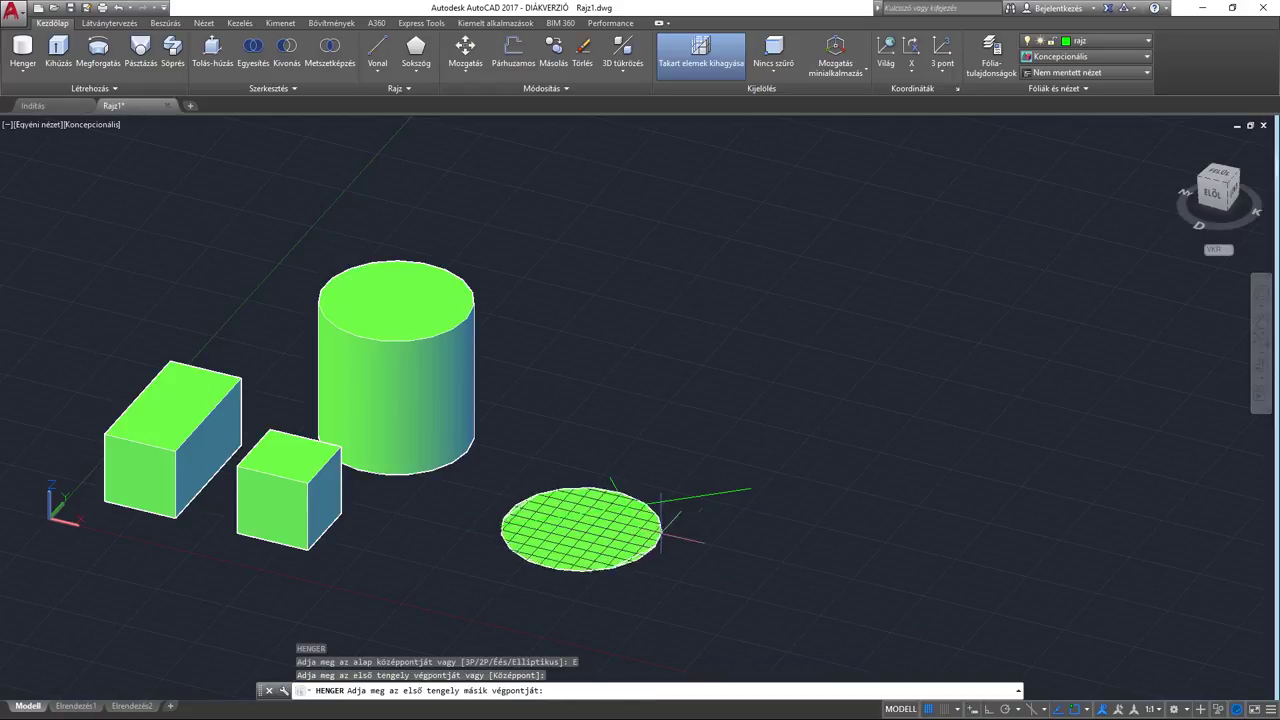
{"action": "left_click", "coordinate": [752, 488]}
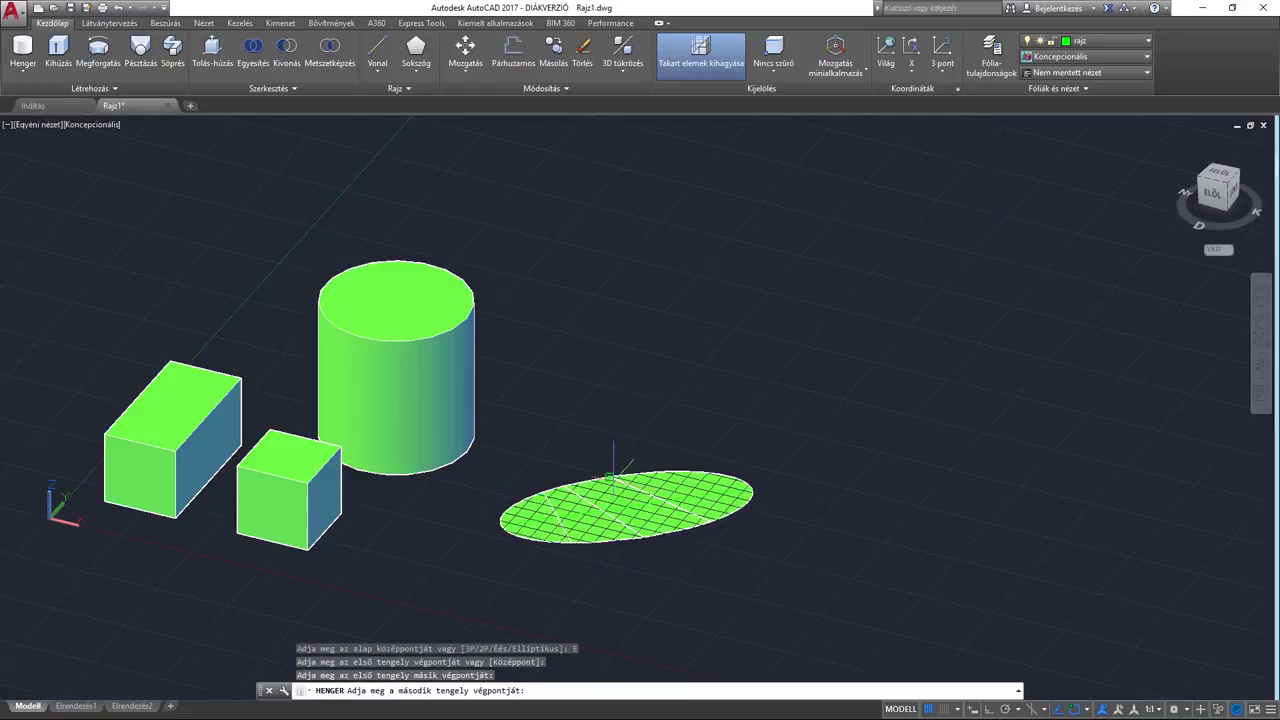
{"action": "left_click", "coordinate": [609, 471]}
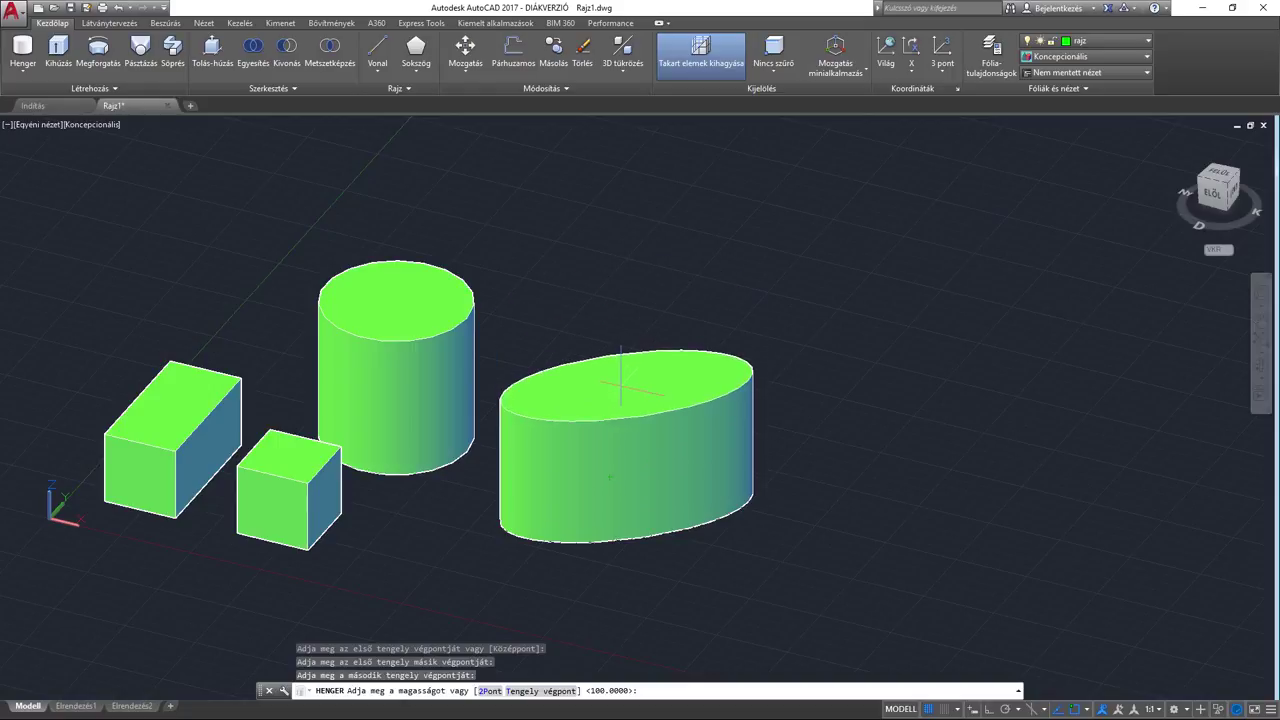
{"action": "type", "text": "100"}
{"action": "key", "text": "Return"}
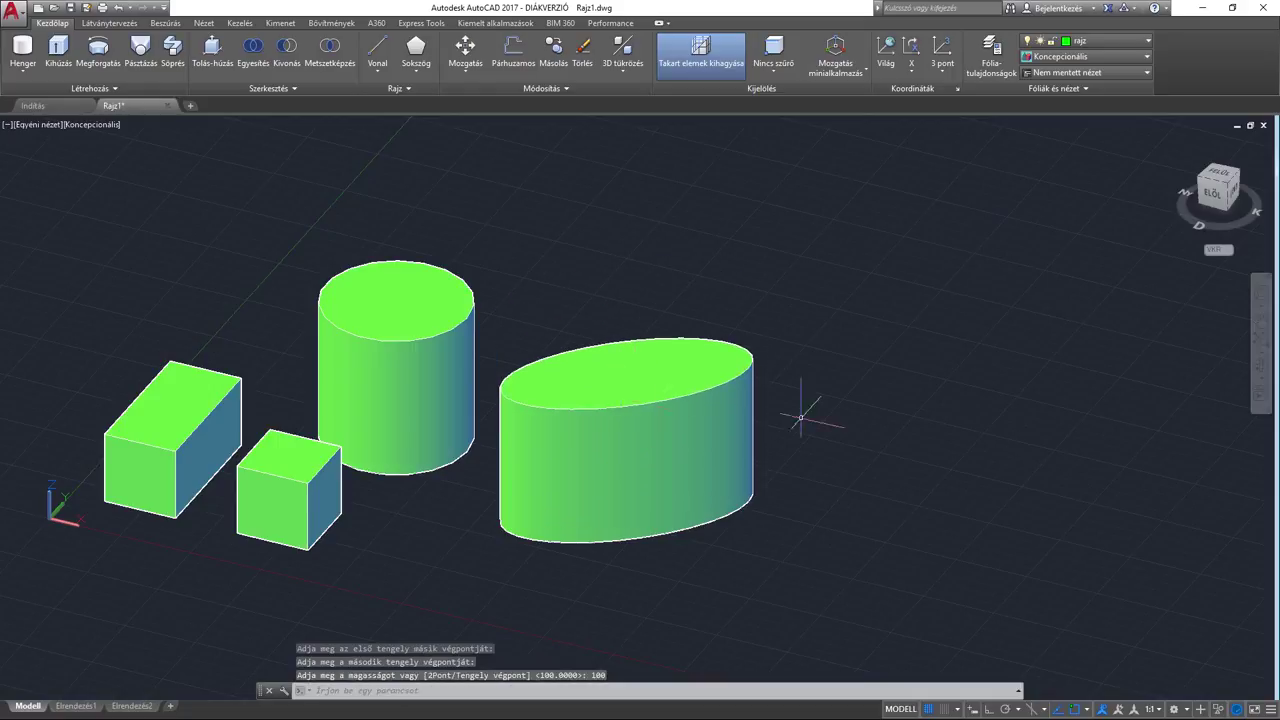
Step: Orbit freely around the solids, then switch to SE Isometric view
{"action": "left_click", "coordinate": [1262, 362]}
{"action": "mouse_move", "coordinate": [520, 428]}
{"action": "left_mouse_down"}
{"action": "mouse_move", "coordinate": [462, 425]}
{"action": "mouse_move", "coordinate": [429, 363]}
{"action": "mouse_move", "coordinate": [517, 374]}
{"action": "mouse_move", "coordinate": [453, 375]}
{"action": "left_mouse_up"}
{"action": "mouse_move", "coordinate": [436, 441]}
{"action": "left_mouse_down"}
{"action": "mouse_move", "coordinate": [534, 400]}
{"action": "mouse_move", "coordinate": [720, 403]}
{"action": "mouse_move", "coordinate": [575, 482]}
{"action": "mouse_move", "coordinate": [437, 409]}
{"action": "mouse_move", "coordinate": [509, 429]}
{"action": "mouse_move", "coordinate": [445, 343]}
{"action": "left_mouse_up"}
{"action": "left_click_drag", "start_coordinate": [356, 383], "coordinate": [553, 400]}
{"action": "key", "text": "Escape"}
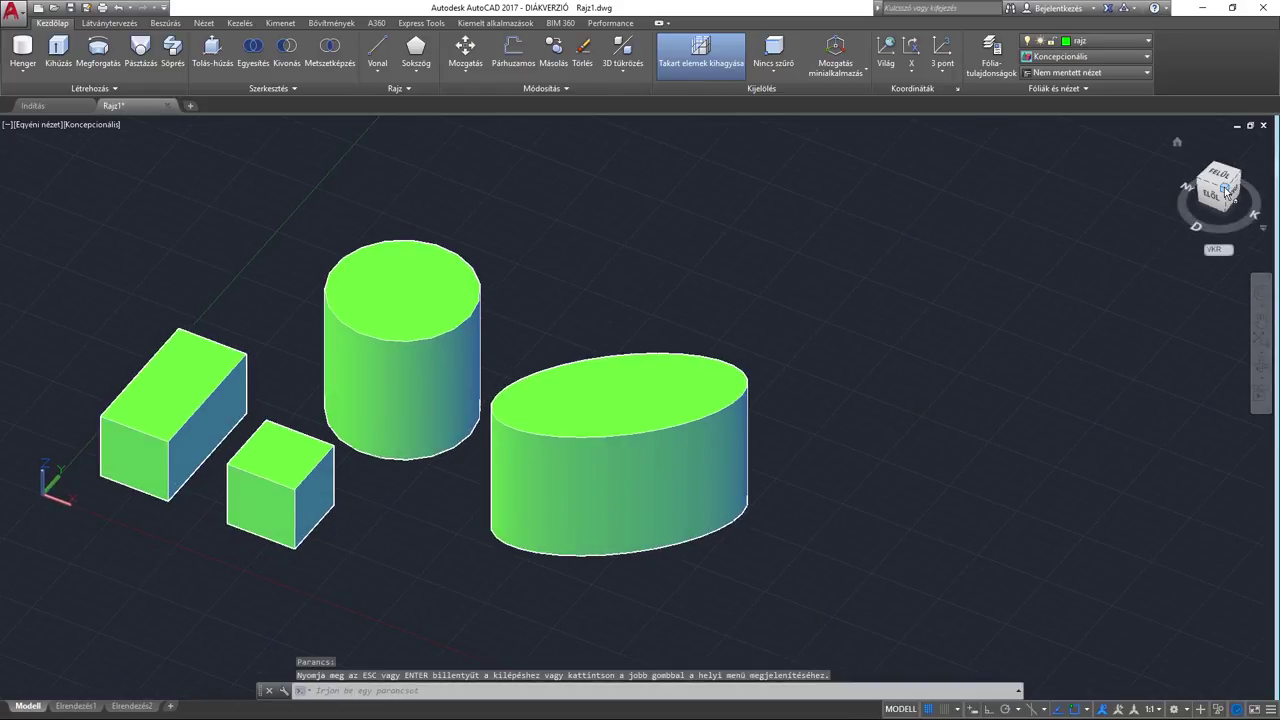
{"action": "left_click", "coordinate": [1225, 190]}
{"action": "mouse_move", "coordinate": [857, 457]}
{"action": "middle_mouse_down", "text": "shift"}
{"action": "mouse_move", "coordinate": [829, 509]}
{"action": "mouse_move", "coordinate": [625, 476]}
{"action": "mouse_move", "coordinate": [620, 500]}
{"action": "middle_mouse_up", "text": "shift"}
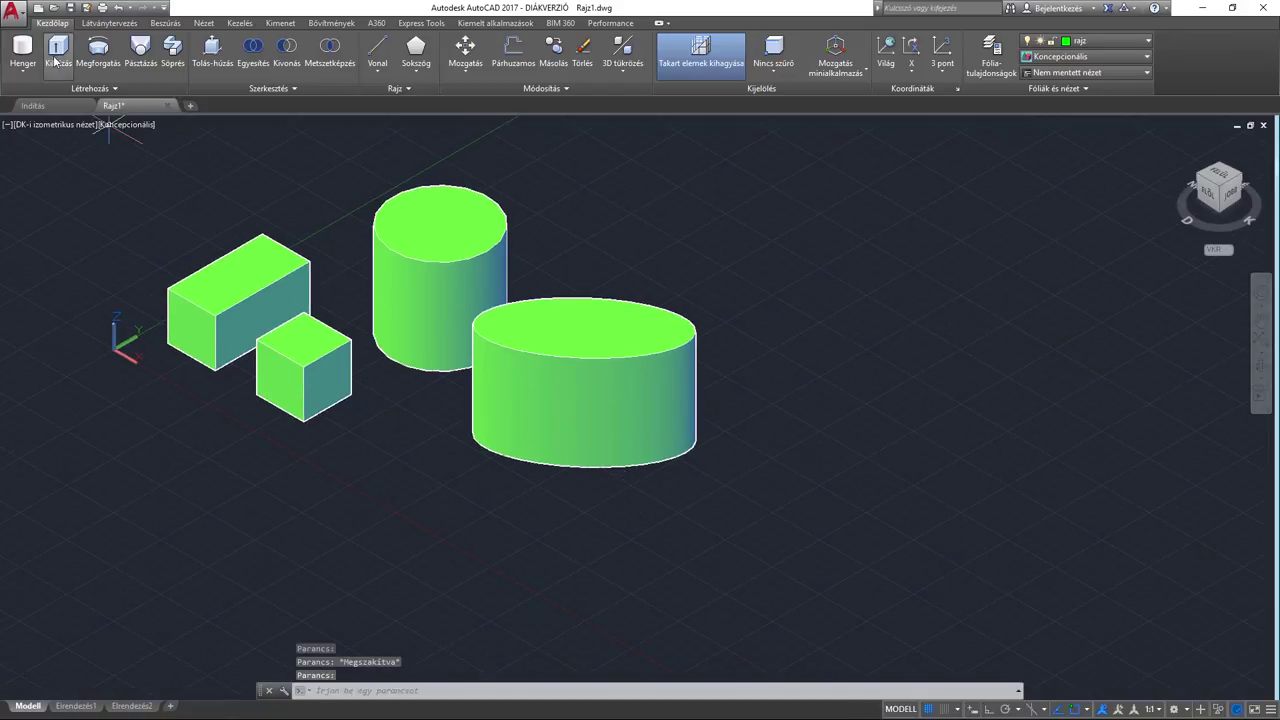
Step: Create a cone in front of the cylinders with base diameter 100 and height 100
{"action": "left_click", "coordinate": [22, 71]}
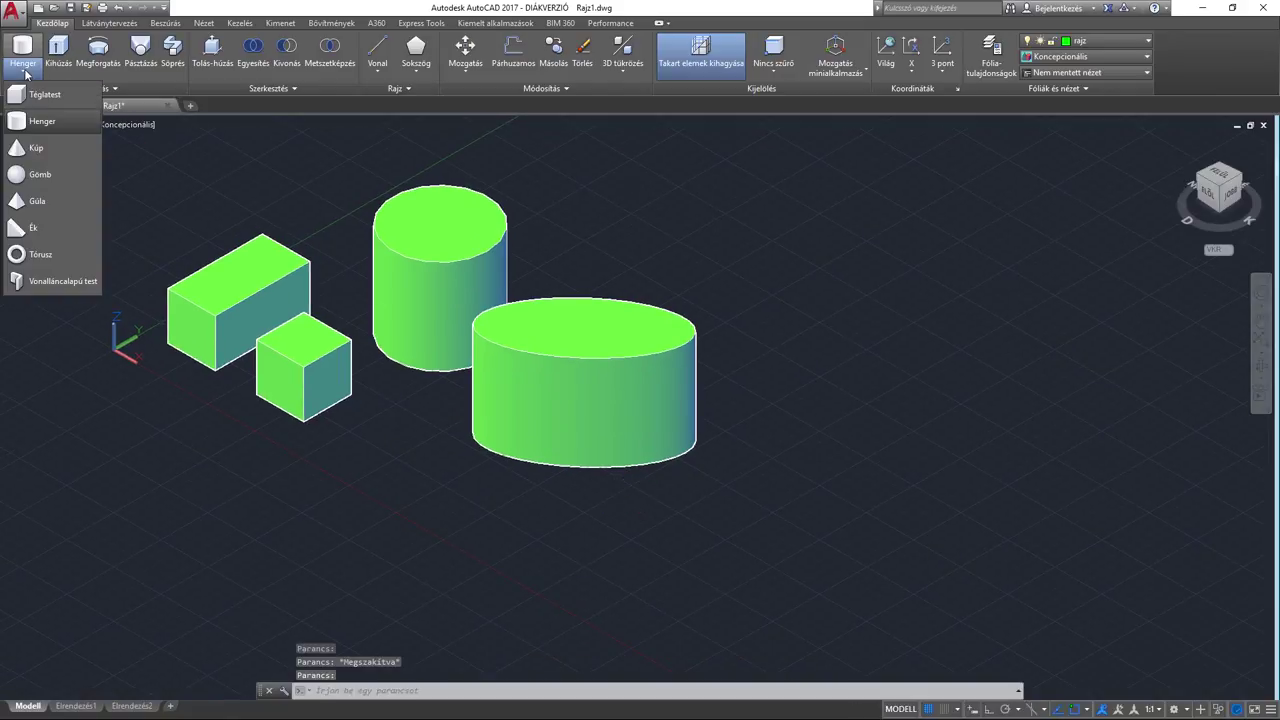
{"action": "left_click", "coordinate": [38, 148]}
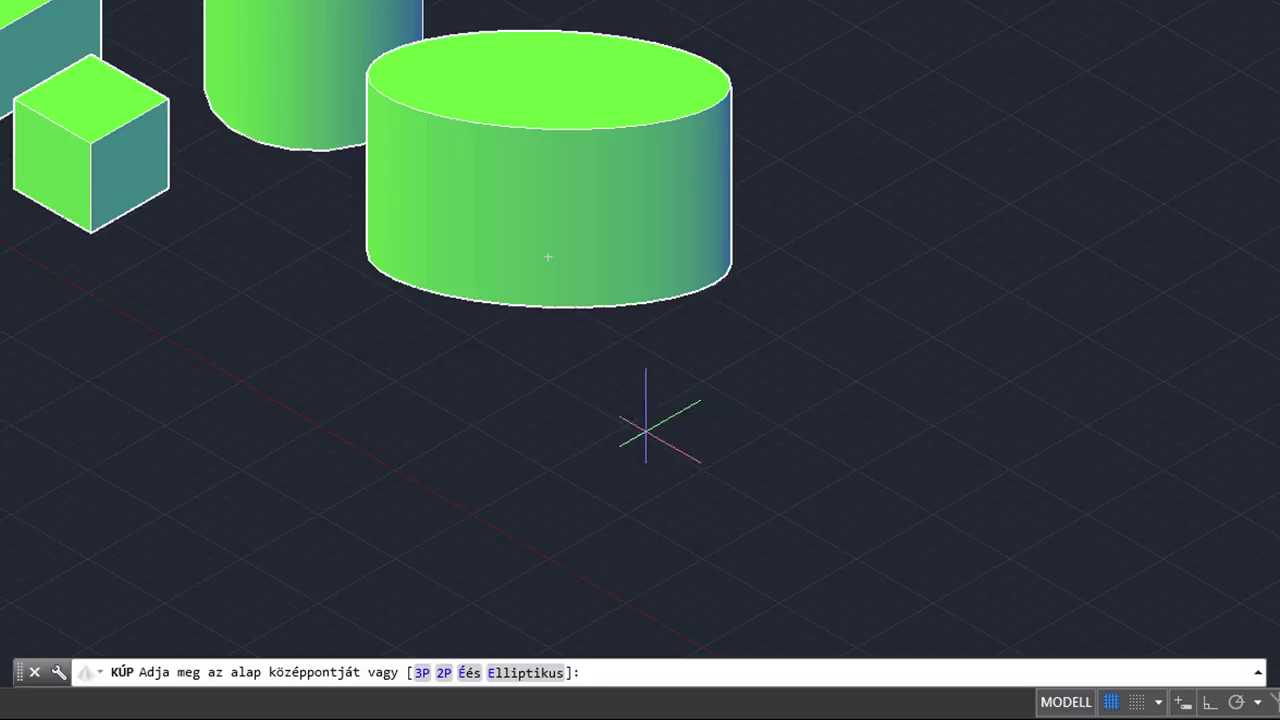
{"action": "left_click", "coordinate": [870, 486]}
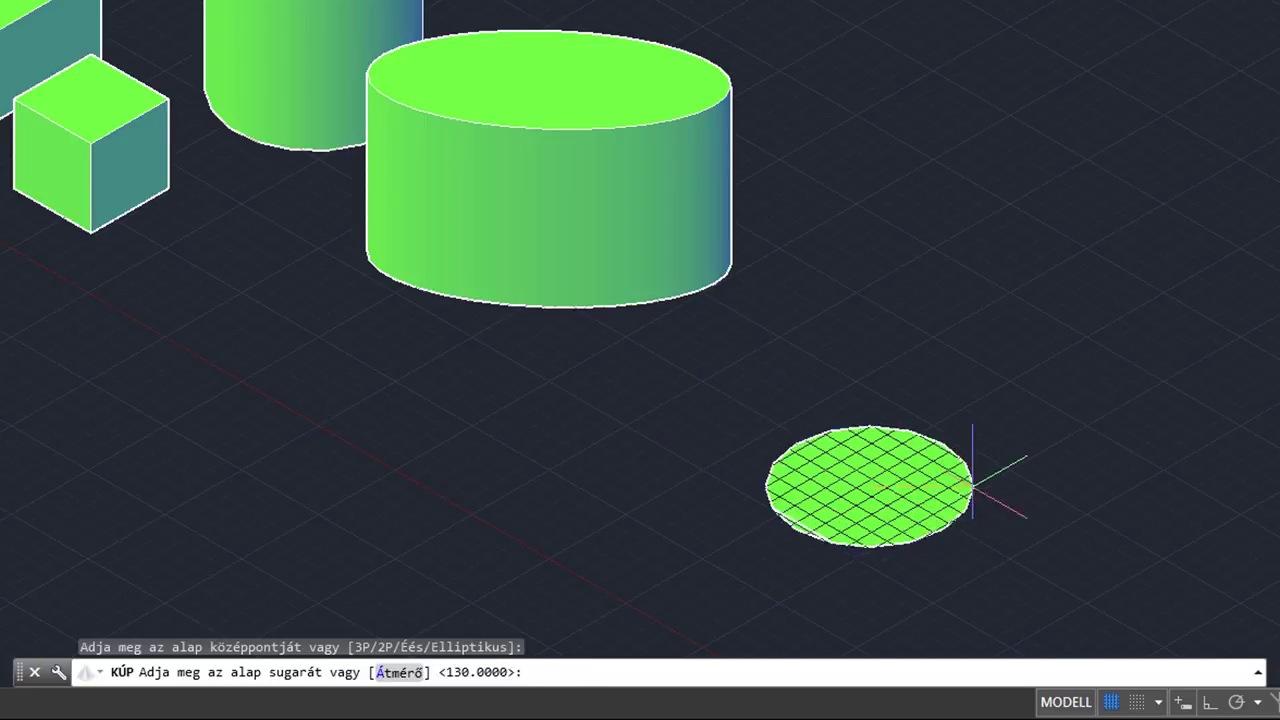
{"action": "left_click", "coordinate": [400, 673]}
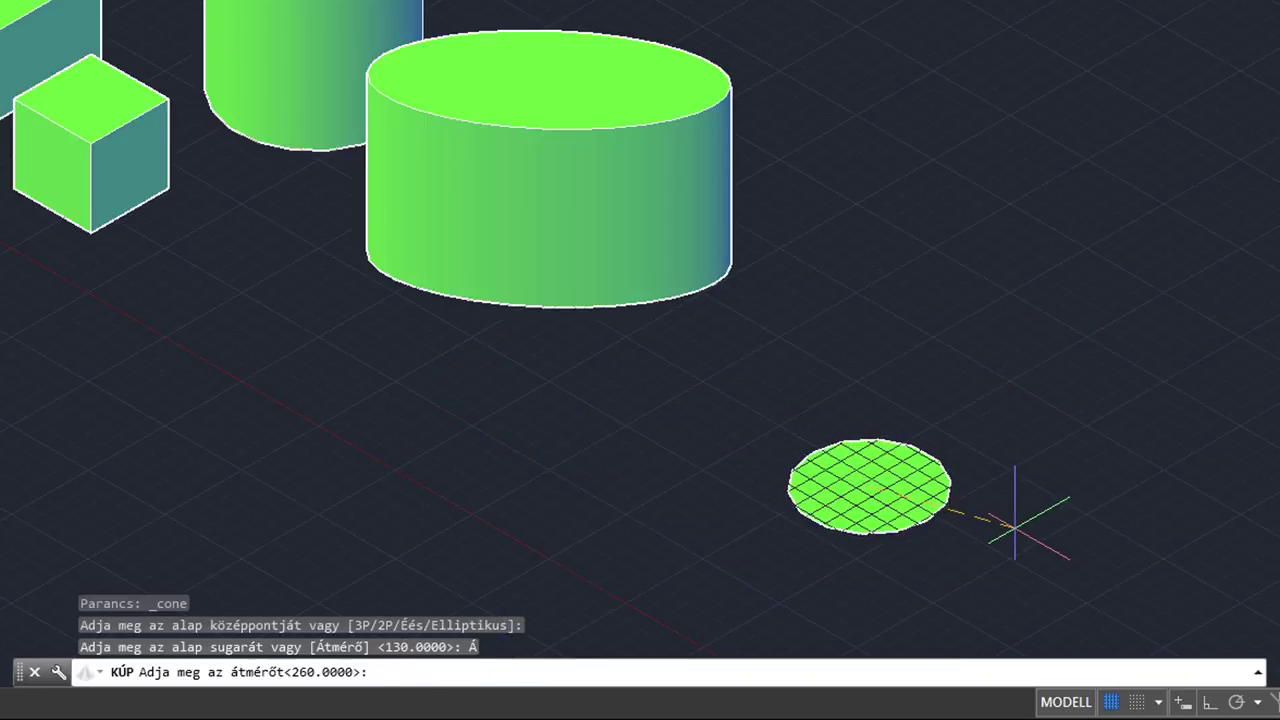
{"action": "type", "text": "100"}
{"action": "key", "text": "Return"}
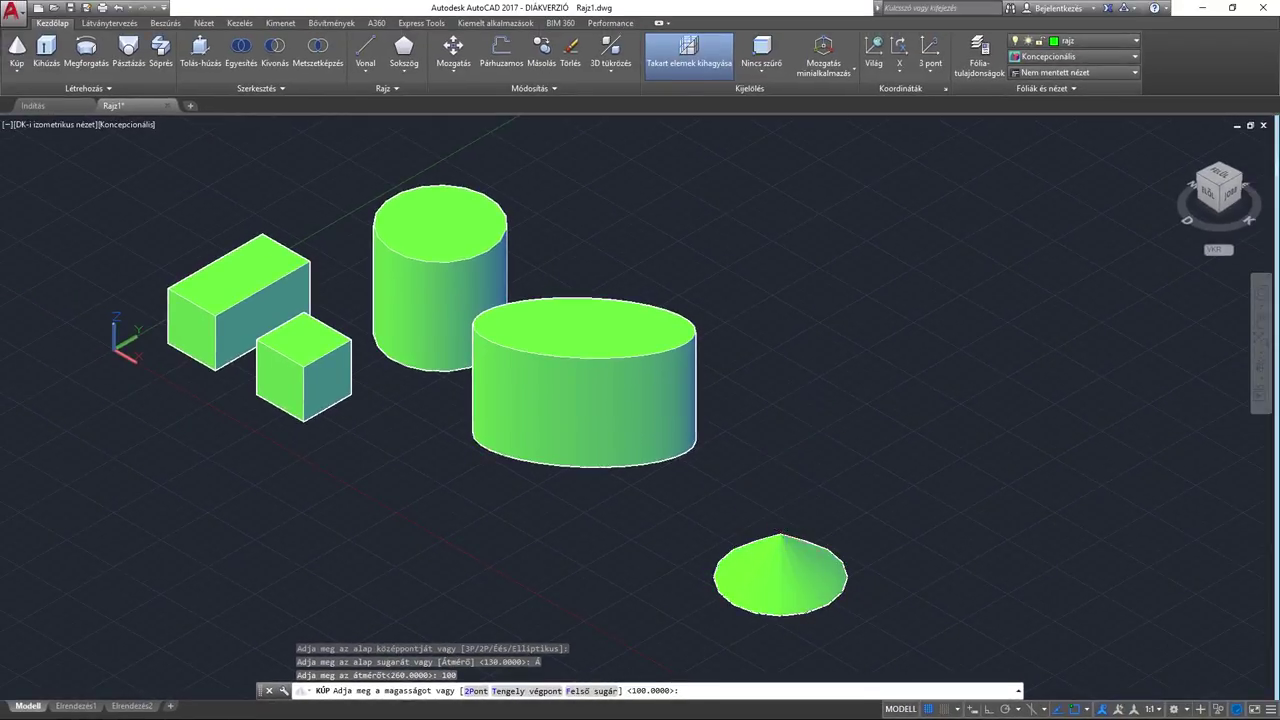
{"action": "middle_click_drag", "start_coordinate": [771, 523], "coordinate": [690, 400]}
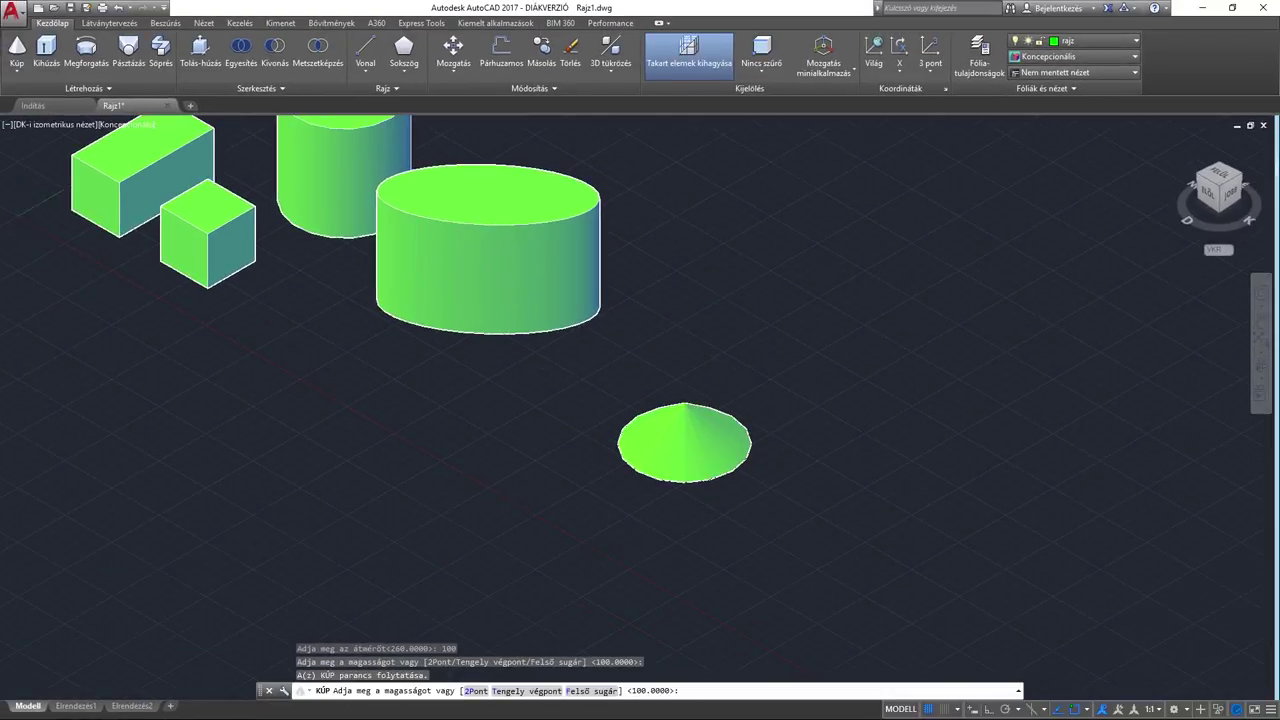
{"action": "scroll", "coordinate": [740, 420], "scroll_direction": "up", "scroll_amount": 2}
{"action": "middle_click_drag", "start_coordinate": [745, 232], "coordinate": [724, 307]}
{"action": "type", "text": "100"}
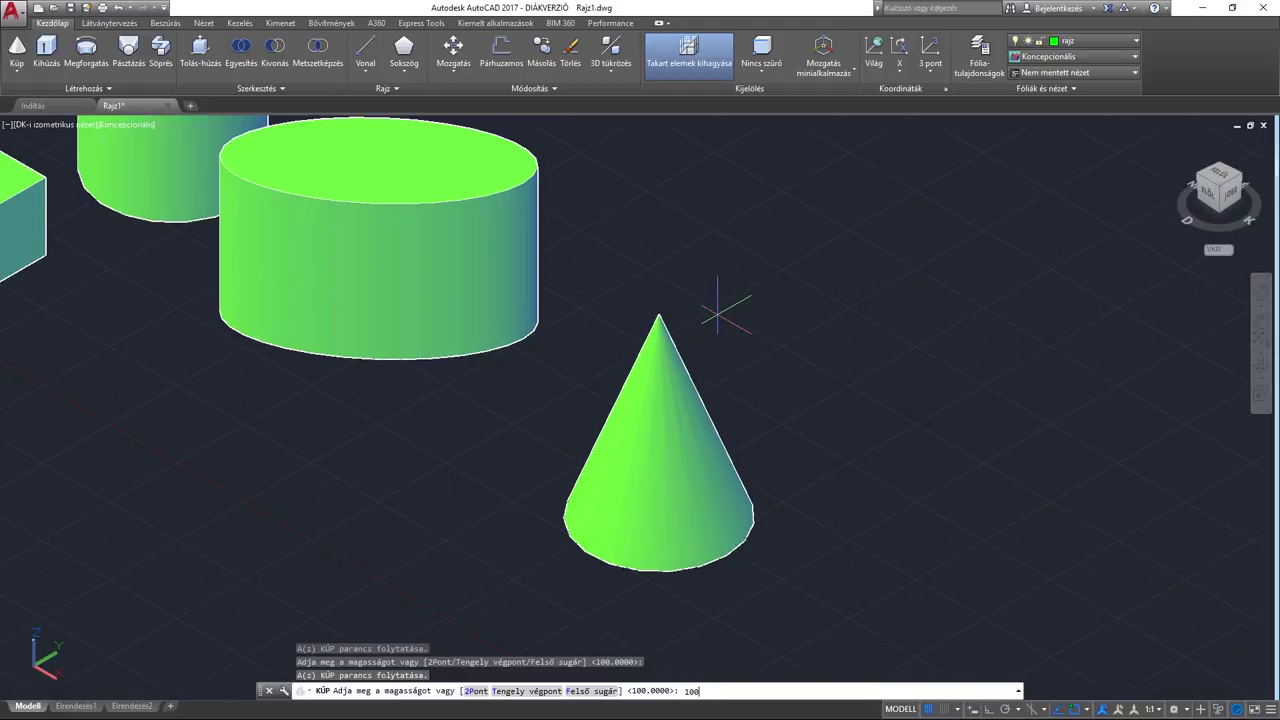
{"action": "key", "text": "Return"}
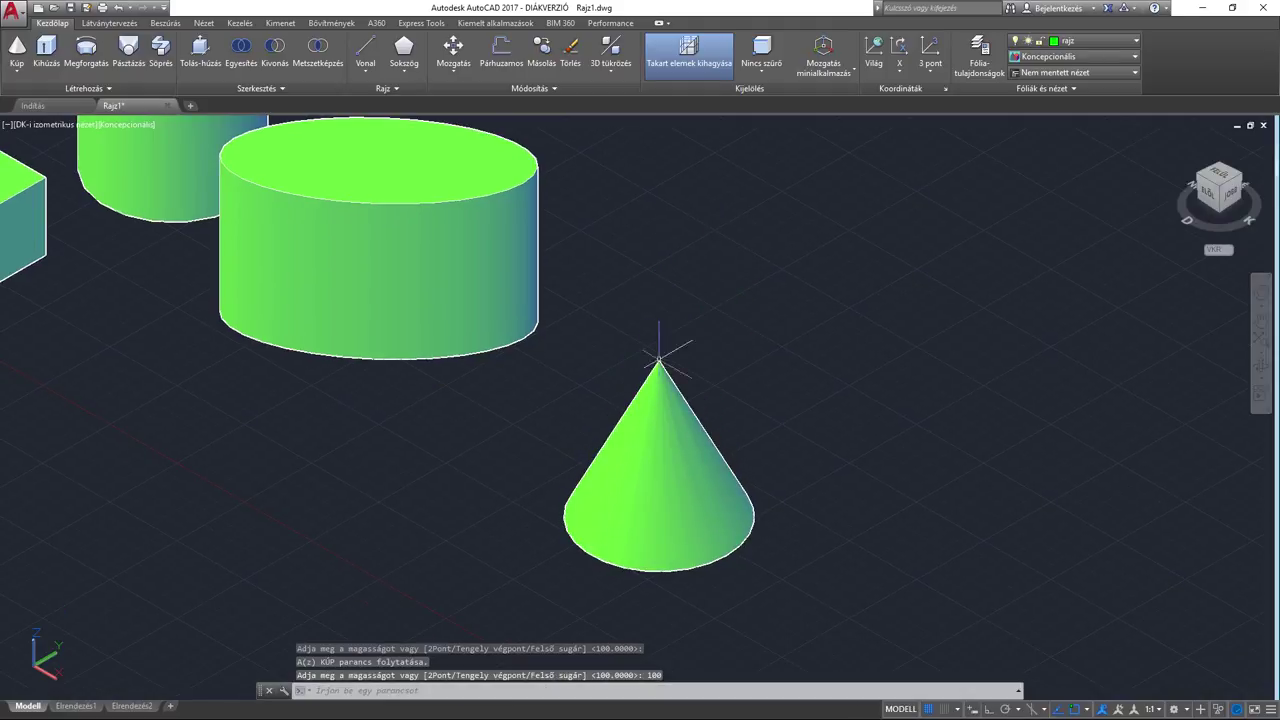
Step: Reframe the view around the cone and start a new line with VO
{"action": "middle_click_drag", "start_coordinate": [725, 485], "coordinate": [581, 455]}
{"action": "key", "text": "Escape"}
{"action": "key", "text": "Escape"}
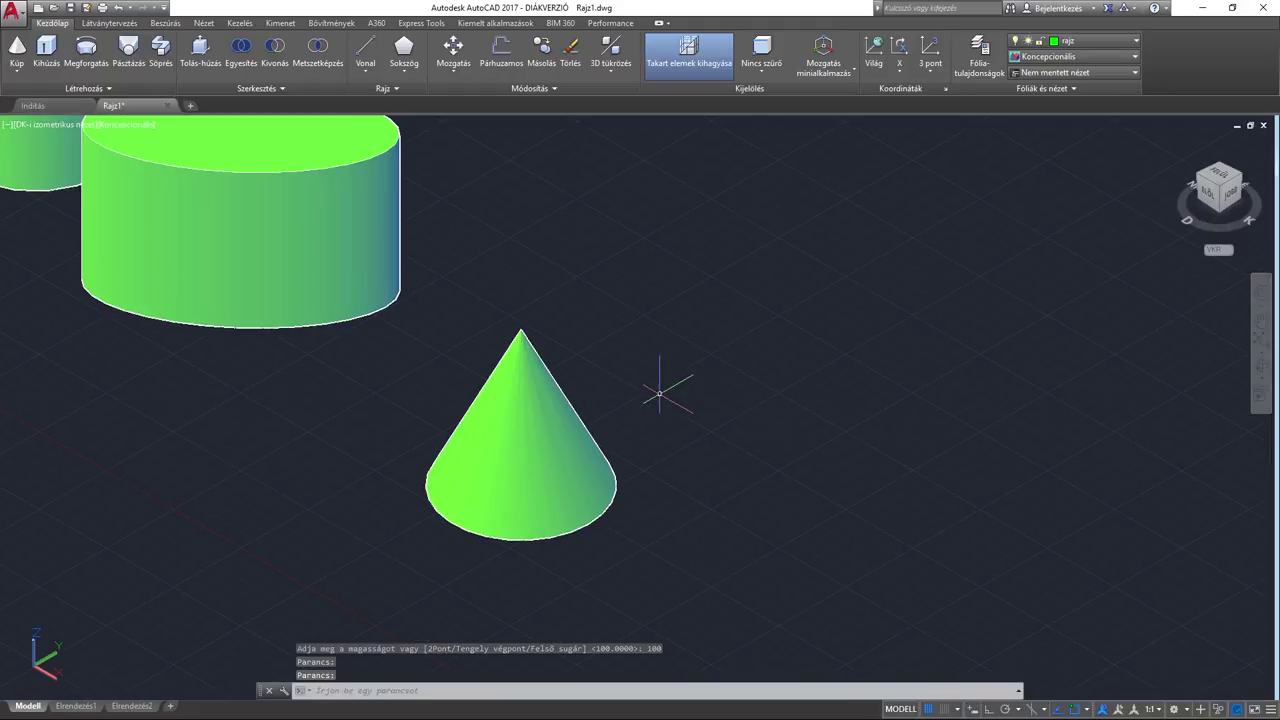
{"action": "middle_click_drag", "start_coordinate": [663, 380], "coordinate": [586, 356]}
{"action": "scroll", "coordinate": [607, 372], "scroll_direction": "down", "scroll_amount": 2}
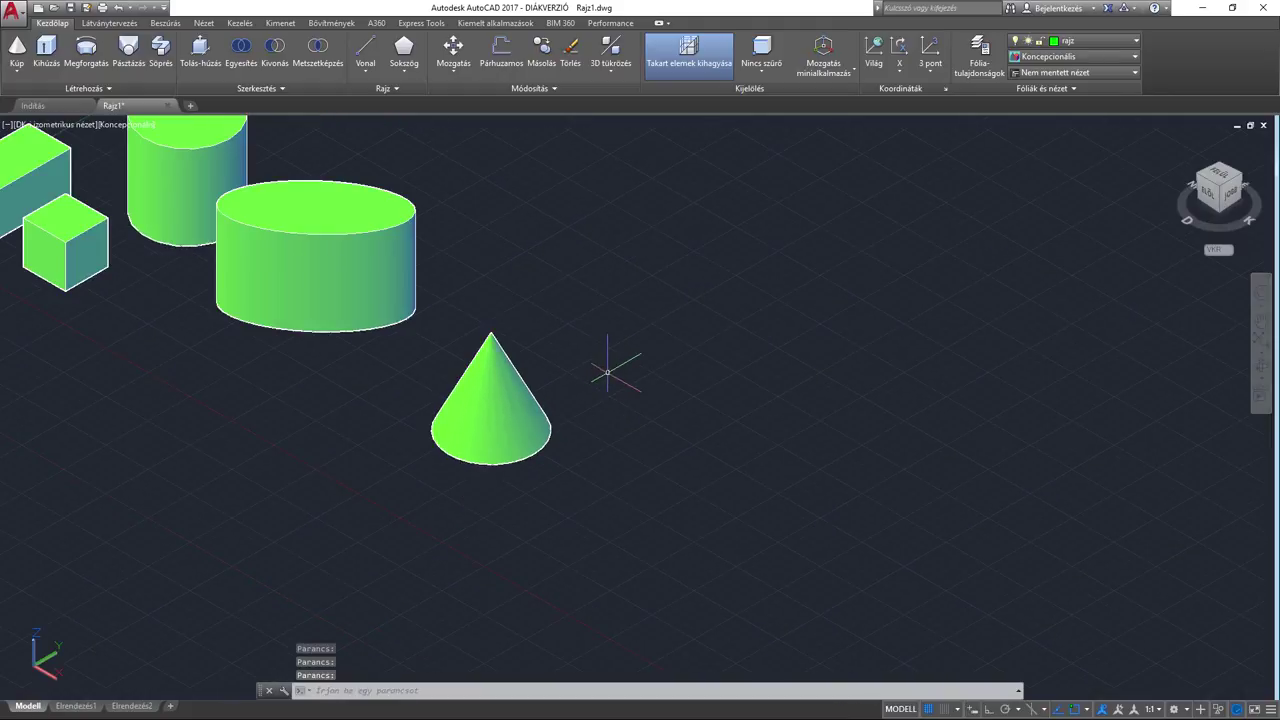
{"action": "type", "text": "vo"}
{"action": "key", "text": "Return"}
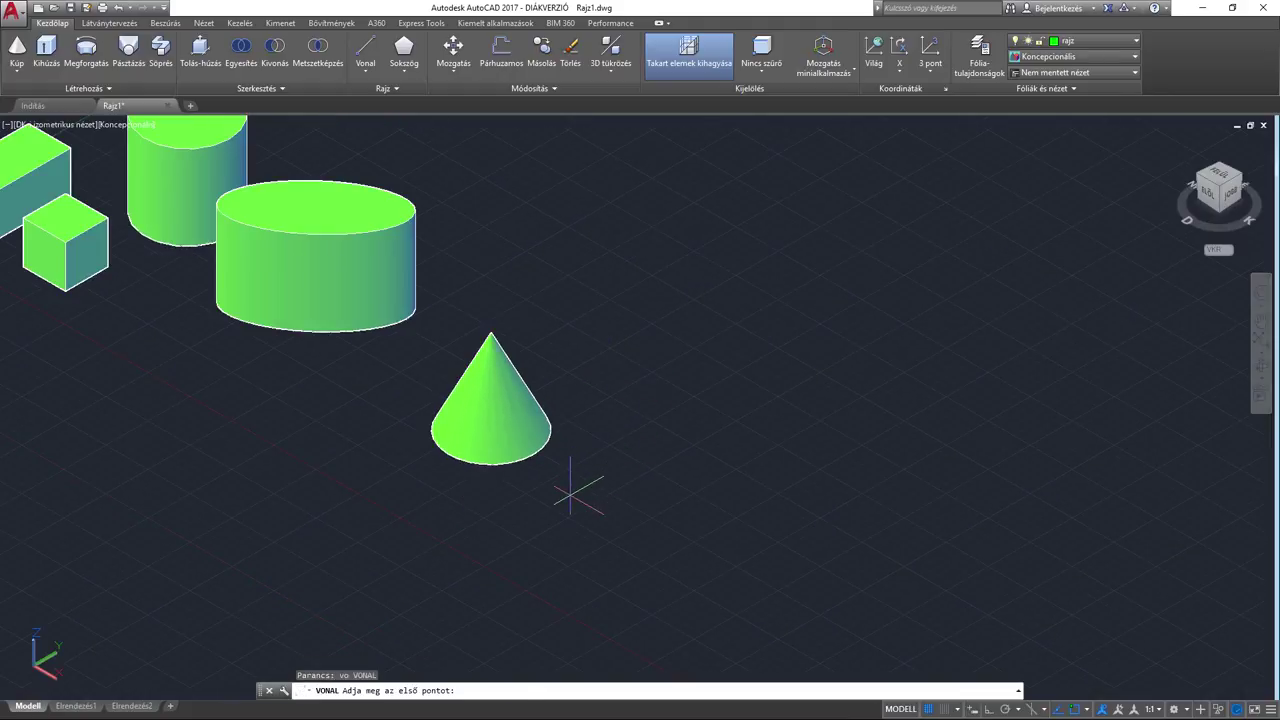
Step: Draw a long construction line below the cone and pick the Perpendicular snap
{"action": "left_click", "coordinate": [571, 496]}
{"action": "left_click", "coordinate": [808, 452]}
{"action": "key", "text": "Return"}
{"action": "scroll", "coordinate": [709, 462], "scroll_direction": "up", "scroll_amount": 3}
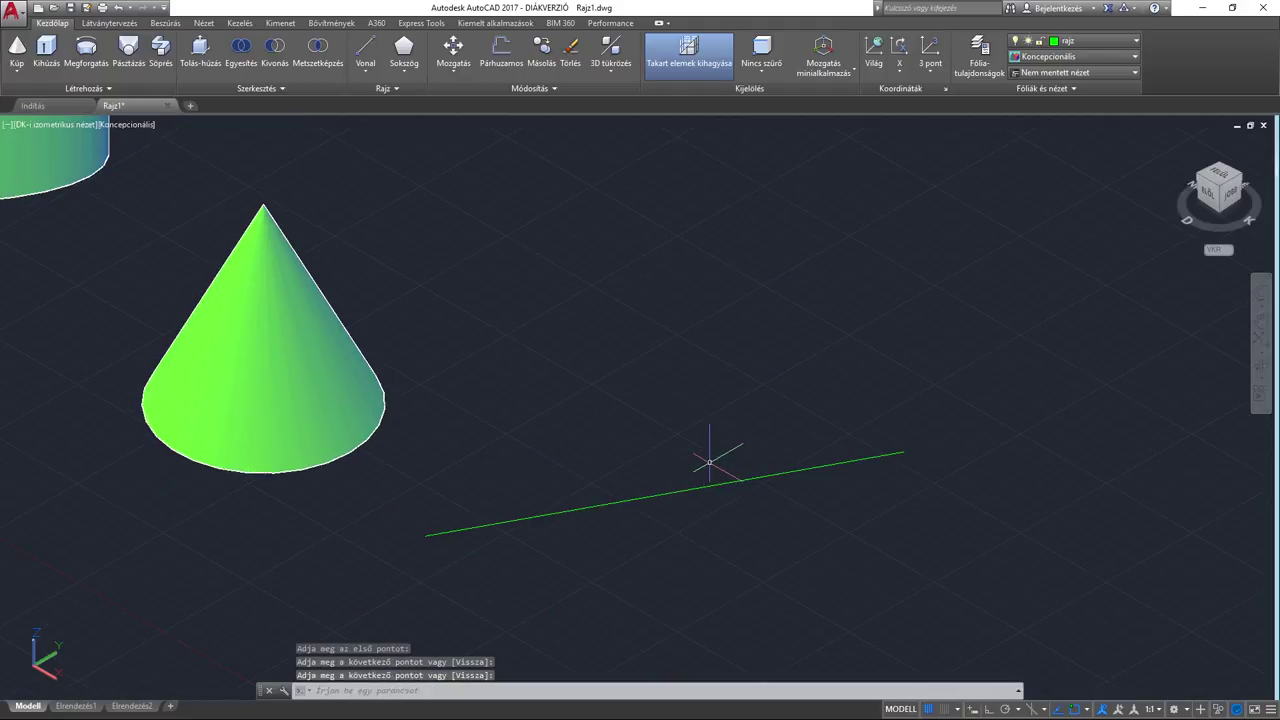
{"action": "right_click", "coordinate": [709, 462], "text": "shift"}
{"action": "left_click", "coordinate": [740, 366]}
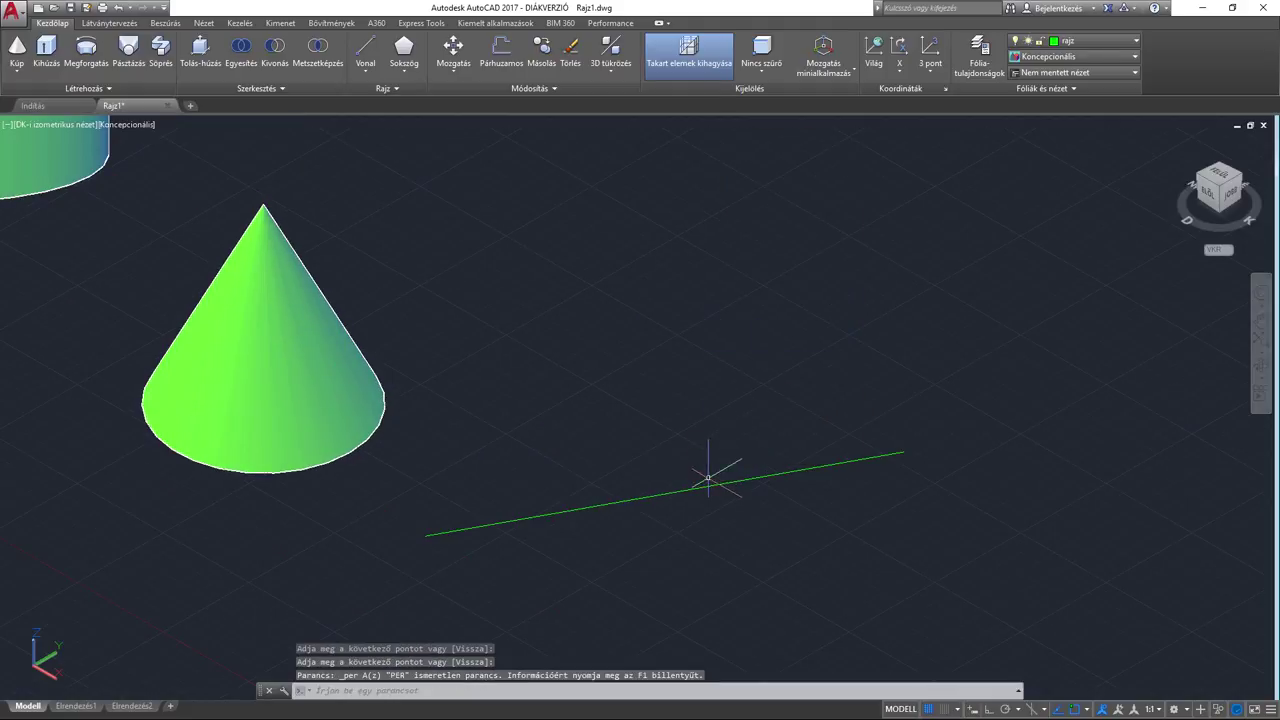
Step: Draw a short line perpendicular to the green construction line
{"action": "type", "text": "vo"}
{"action": "key", "text": "Return"}
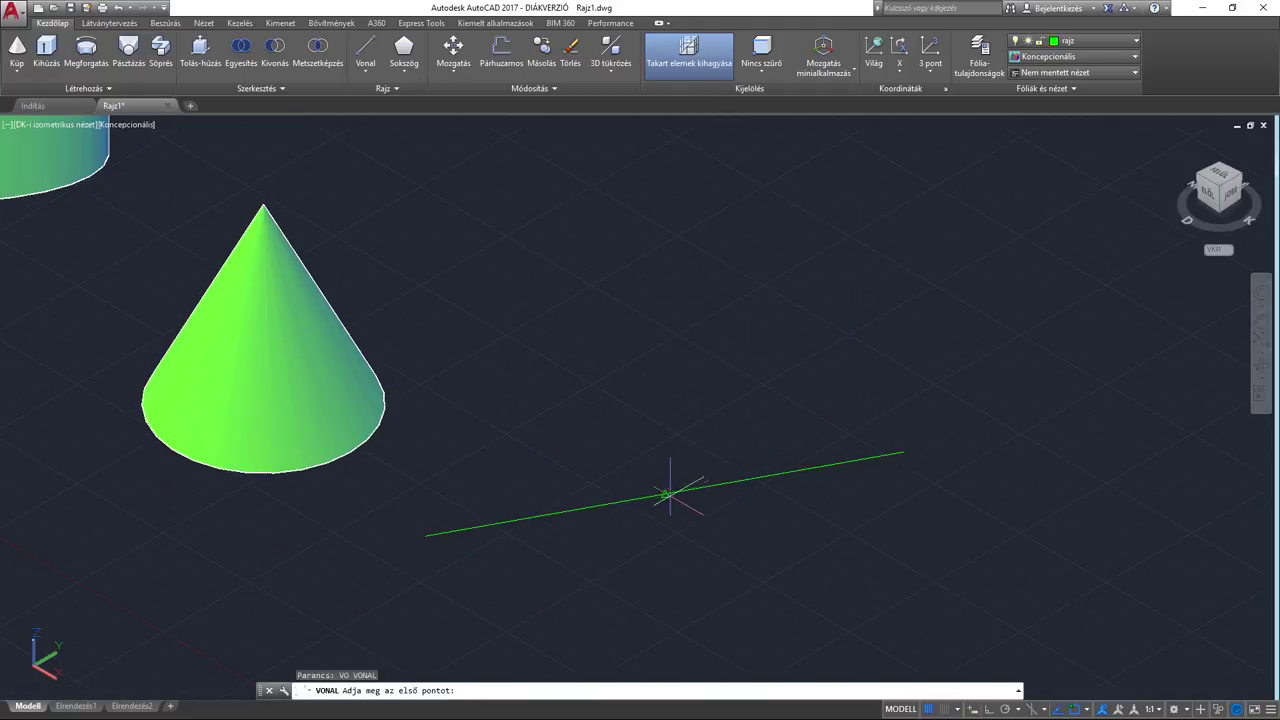
{"action": "right_click", "coordinate": [676, 484], "text": "shift"}
{"action": "left_click", "coordinate": [705, 394]}
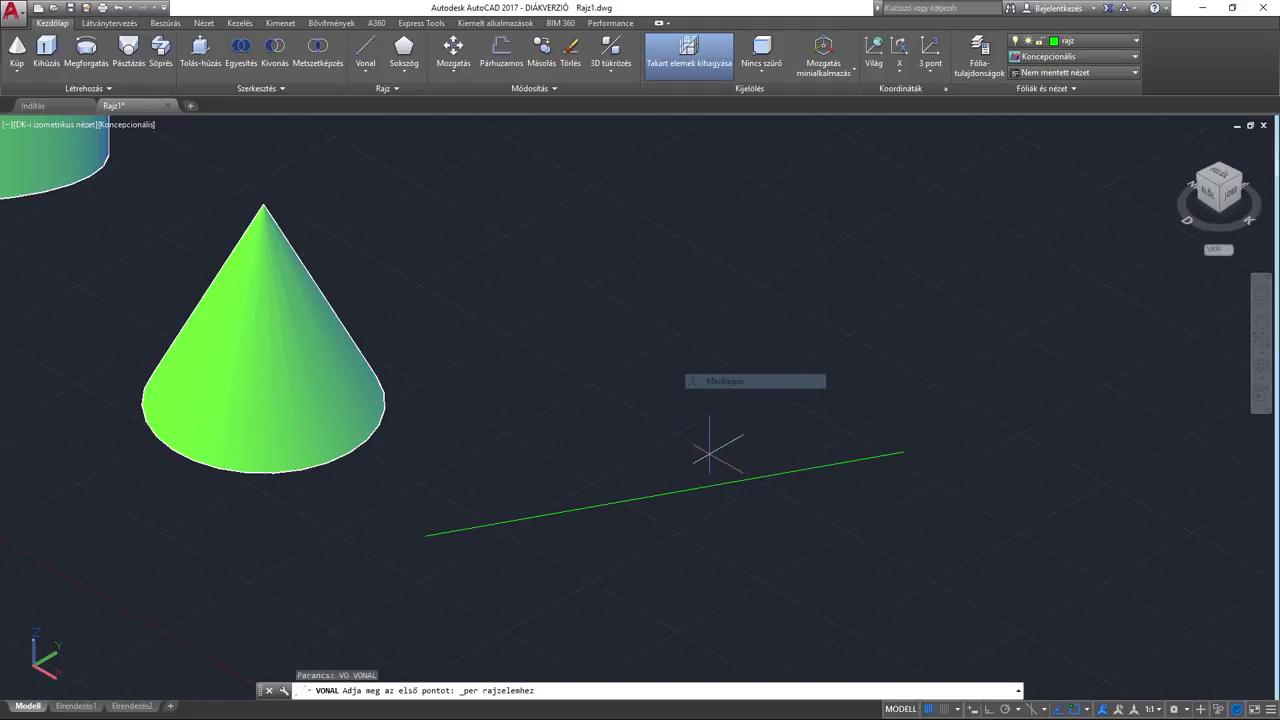
{"action": "left_click", "coordinate": [709, 487]}
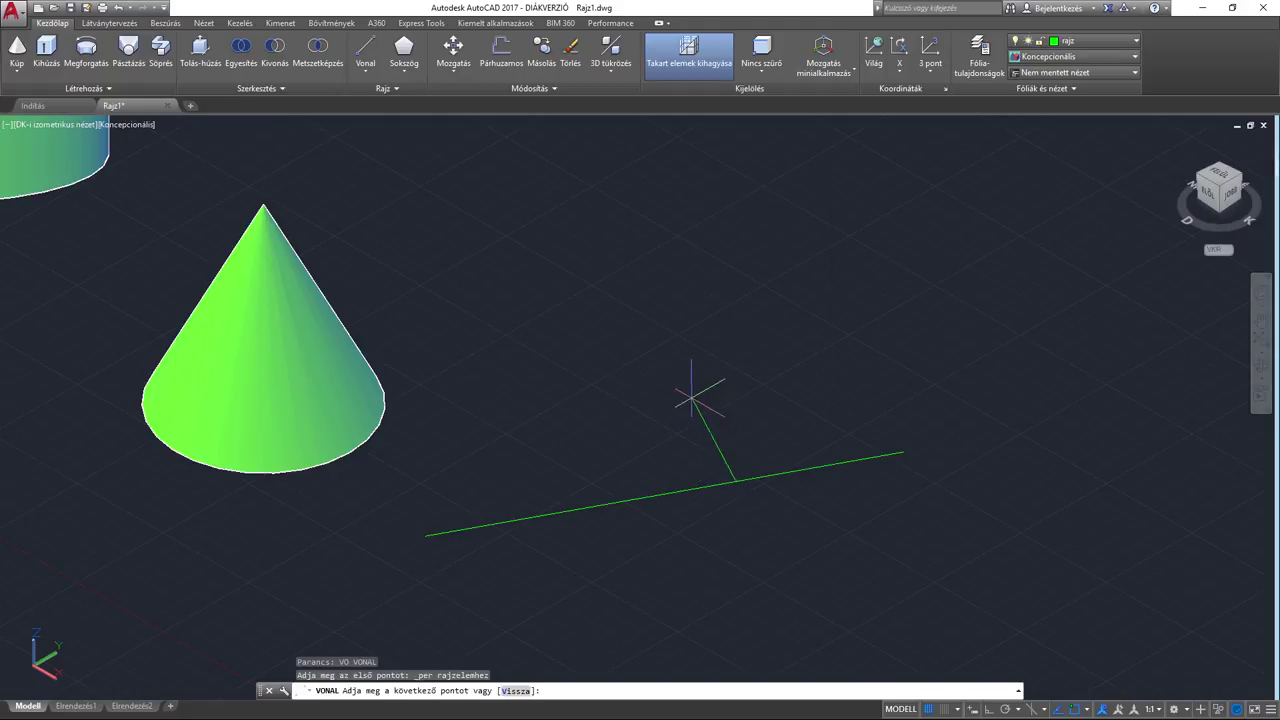
{"action": "left_click", "coordinate": [626, 374]}
{"action": "key", "text": "Escape"}
Step: Move the short line so it crosses the long line
{"action": "left_click", "coordinate": [659, 437]}
{"action": "type", "text": "mo"}
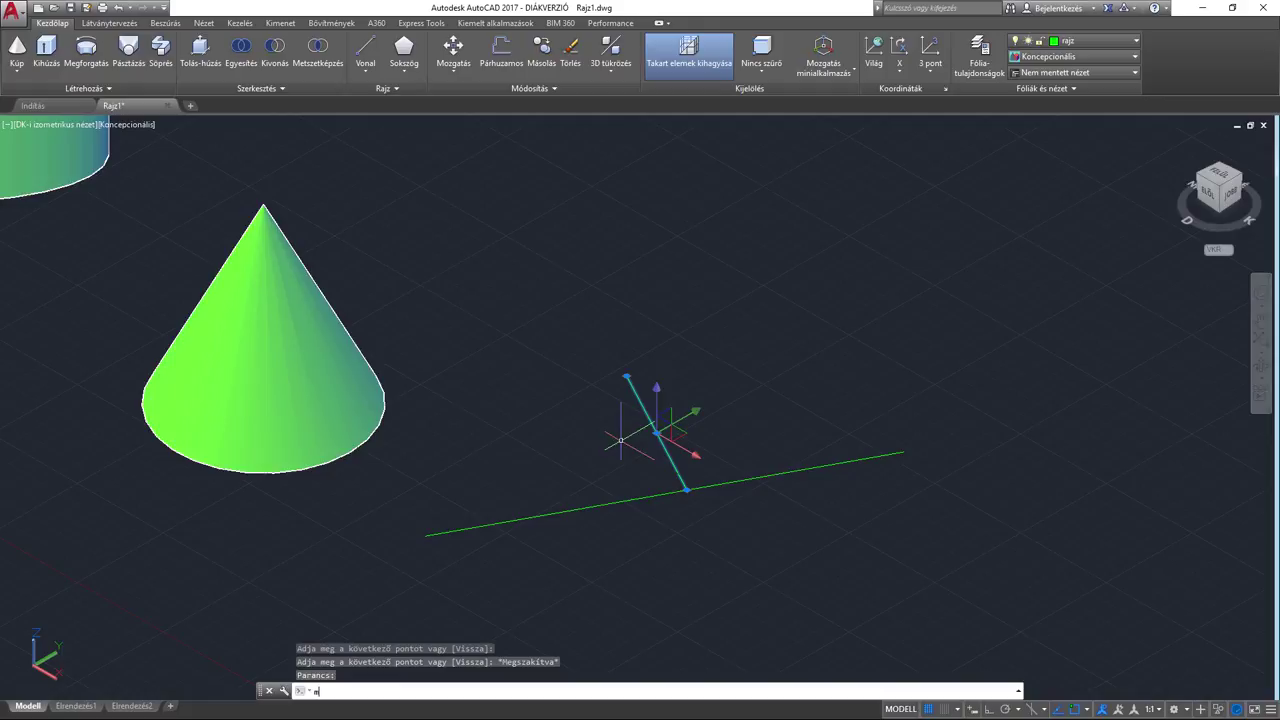
{"action": "key", "text": "Return"}
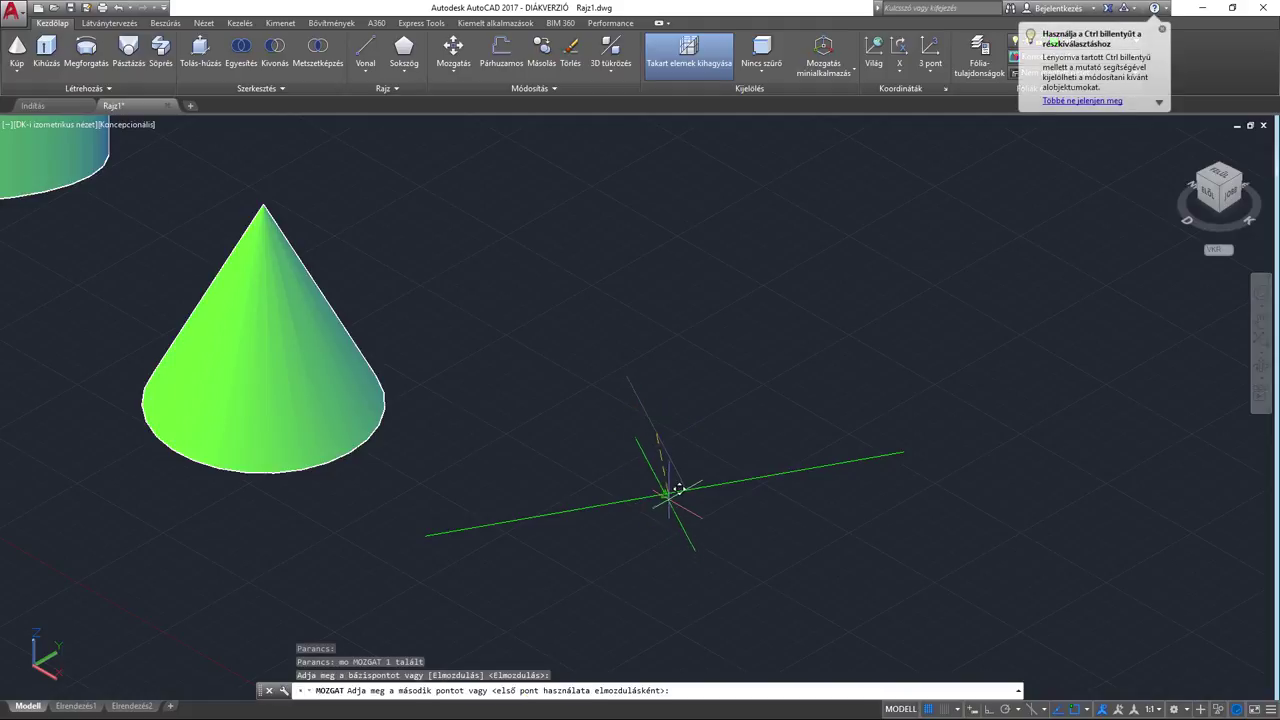
{"action": "key", "text": "Escape"}
{"action": "scroll", "coordinate": [596, 487], "scroll_direction": "down", "scroll_amount": 2}
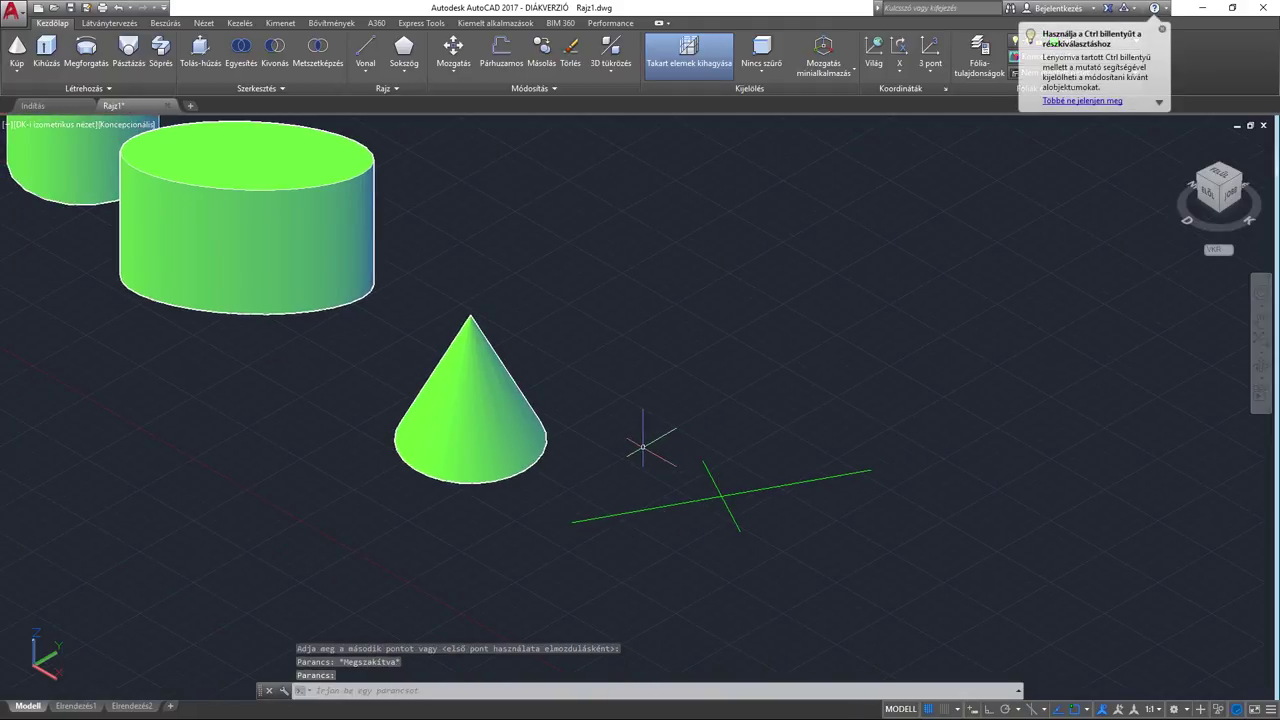
Step: Create an elliptical-base cone 120 tall on the construction lines beside the first cone
{"action": "left_click", "coordinate": [17, 50]}
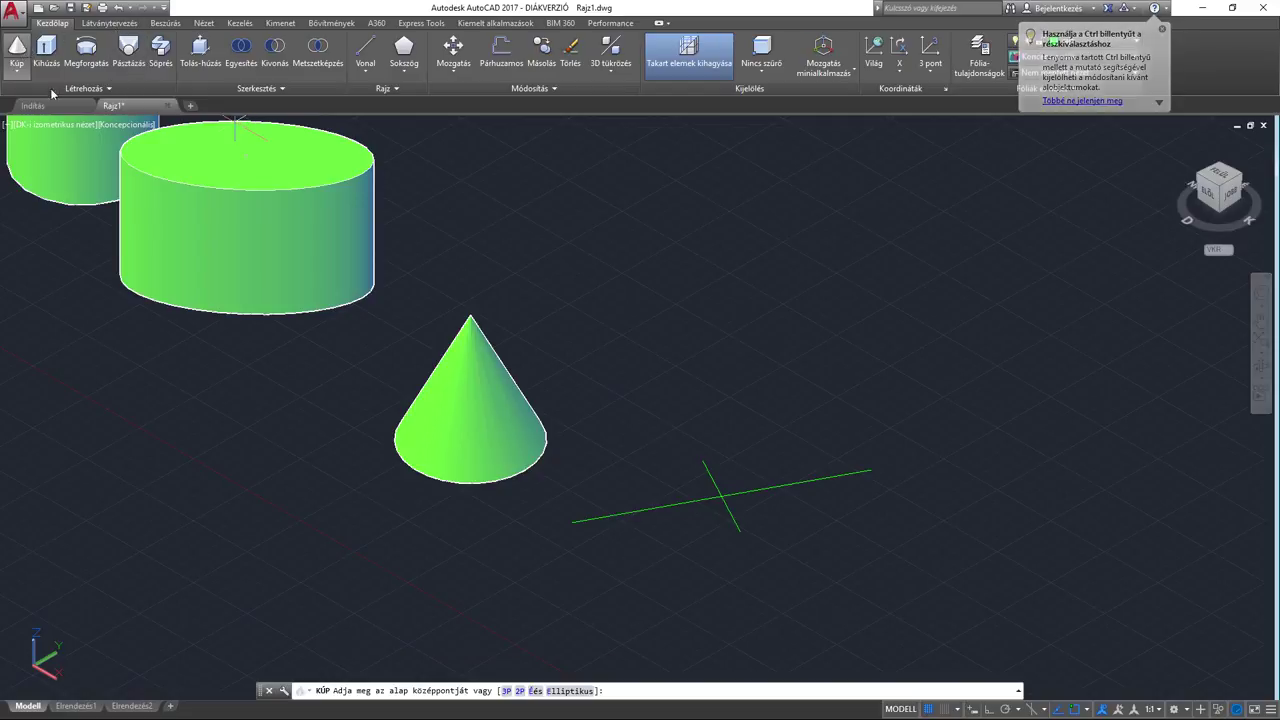
{"action": "left_click", "coordinate": [570, 691]}
{"action": "left_click", "coordinate": [570, 521]}
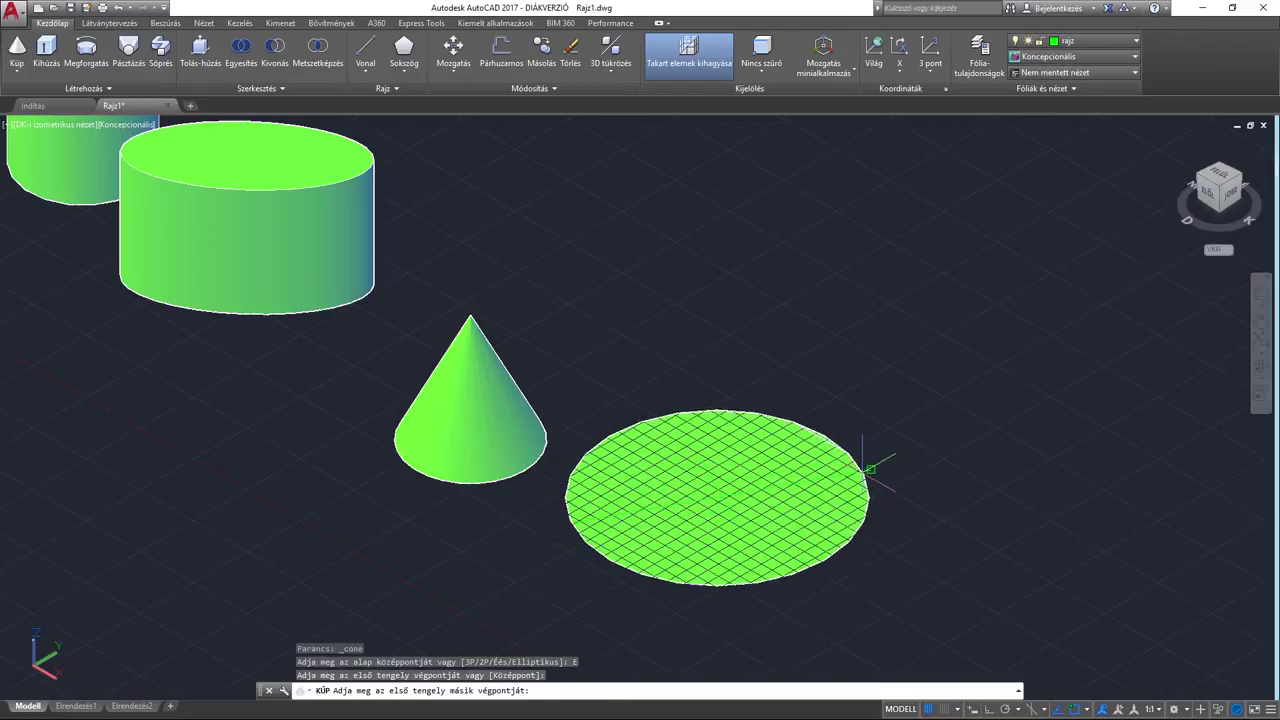
{"action": "left_click", "coordinate": [871, 468]}
{"action": "left_click", "coordinate": [703, 458]}
{"action": "type", "text": "120"}
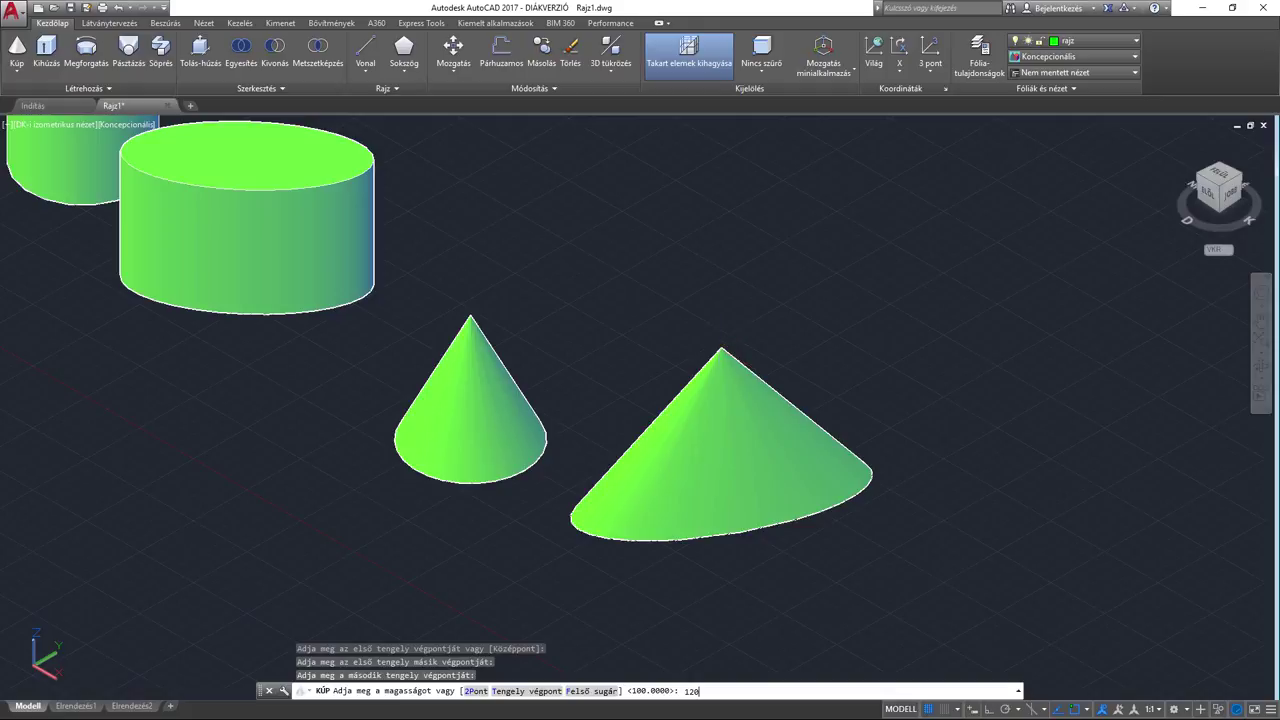
{"action": "key", "text": "Return"}
{"action": "mouse_move", "coordinate": [790, 460]}
{"action": "middle_mouse_down", "text": "shift"}
{"action": "mouse_move", "coordinate": [877, 440]}
{"action": "mouse_move", "coordinate": [920, 351]}
{"action": "mouse_move", "coordinate": [751, 437]}
{"action": "mouse_move", "coordinate": [751, 466]}
{"action": "mouse_move", "coordinate": [591, 466]}
{"action": "mouse_move", "coordinate": [660, 420]}
{"action": "mouse_move", "coordinate": [651, 491]}
{"action": "middle_mouse_up", "text": "shift"}
{"action": "key", "text": "Escape"}
{"action": "left_click", "coordinate": [805, 549]}
{"action": "key", "text": "Escape"}
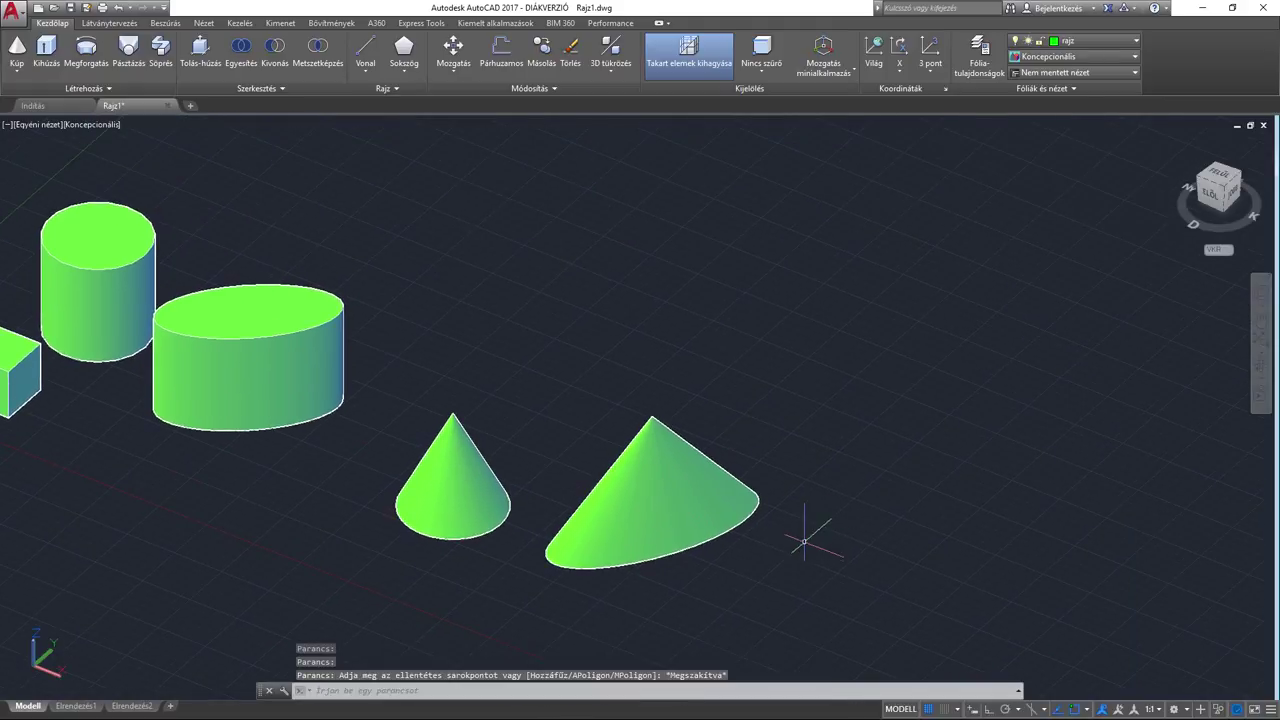
{"action": "middle_click_drag", "start_coordinate": [643, 508], "coordinate": [894, 463]}
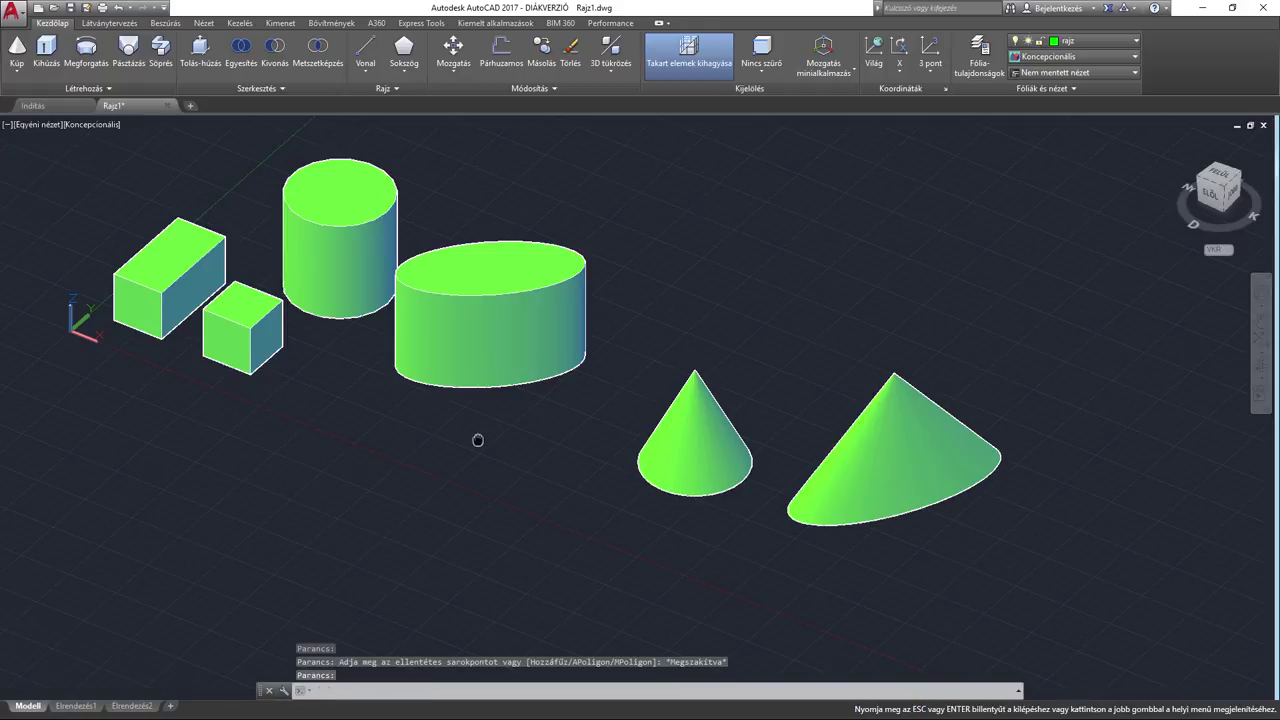
Step: Start a third cone with base radius 50 and top radius 20
{"action": "scroll", "coordinate": [262, 427], "scroll_direction": "up", "scroll_amount": 2}
{"action": "scroll", "coordinate": [540, 455], "scroll_direction": "up", "scroll_amount": 2}
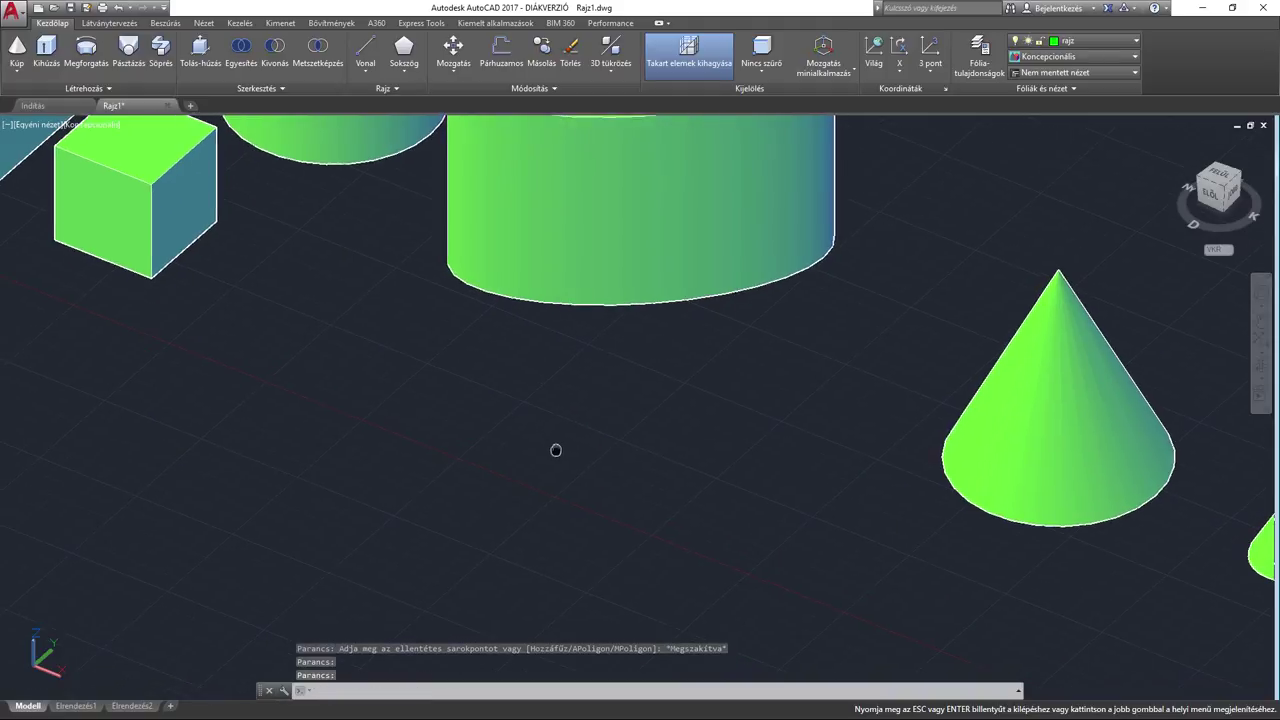
{"action": "left_click", "coordinate": [17, 46]}
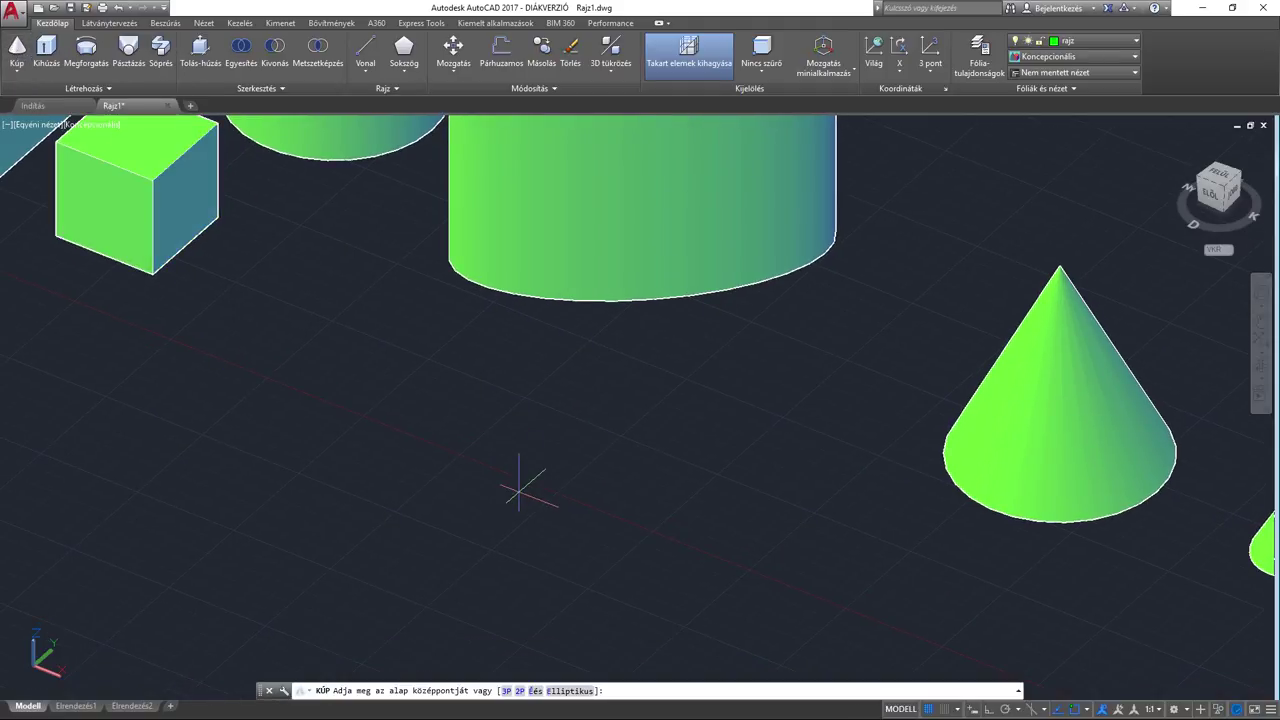
{"action": "left_click", "coordinate": [496, 543]}
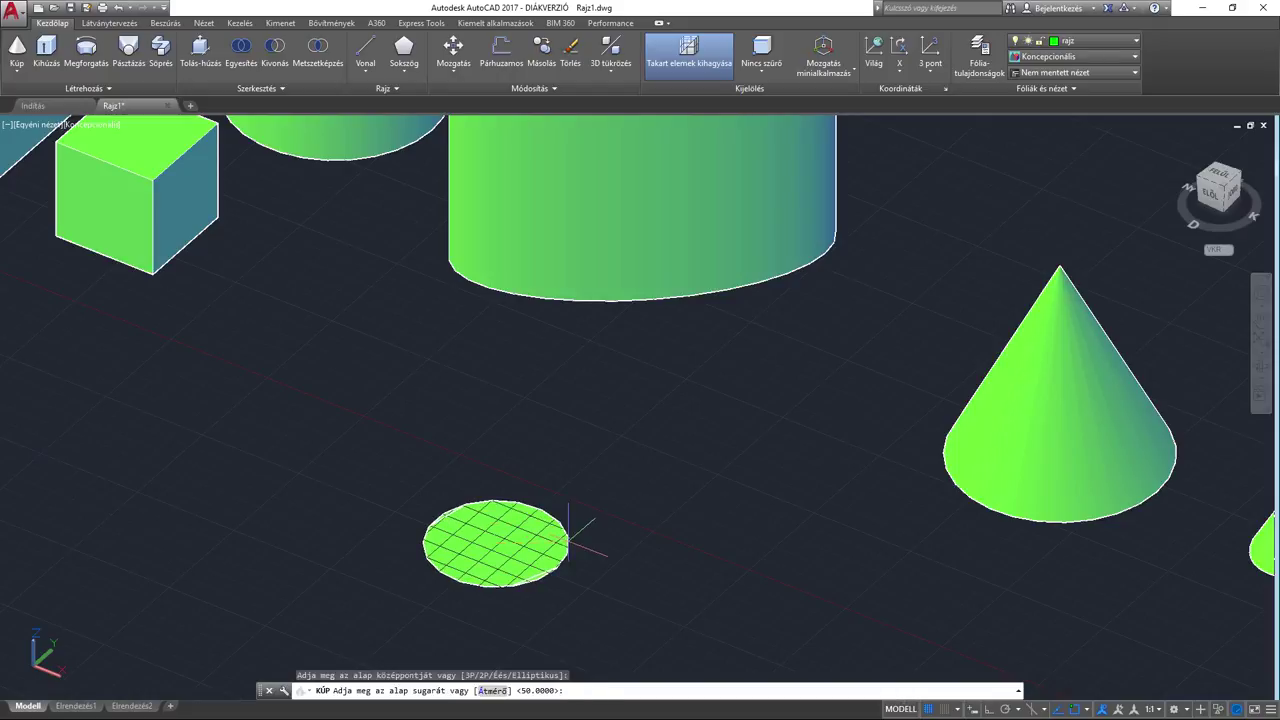
{"action": "type", "text": "50"}
{"action": "key", "text": "Return"}
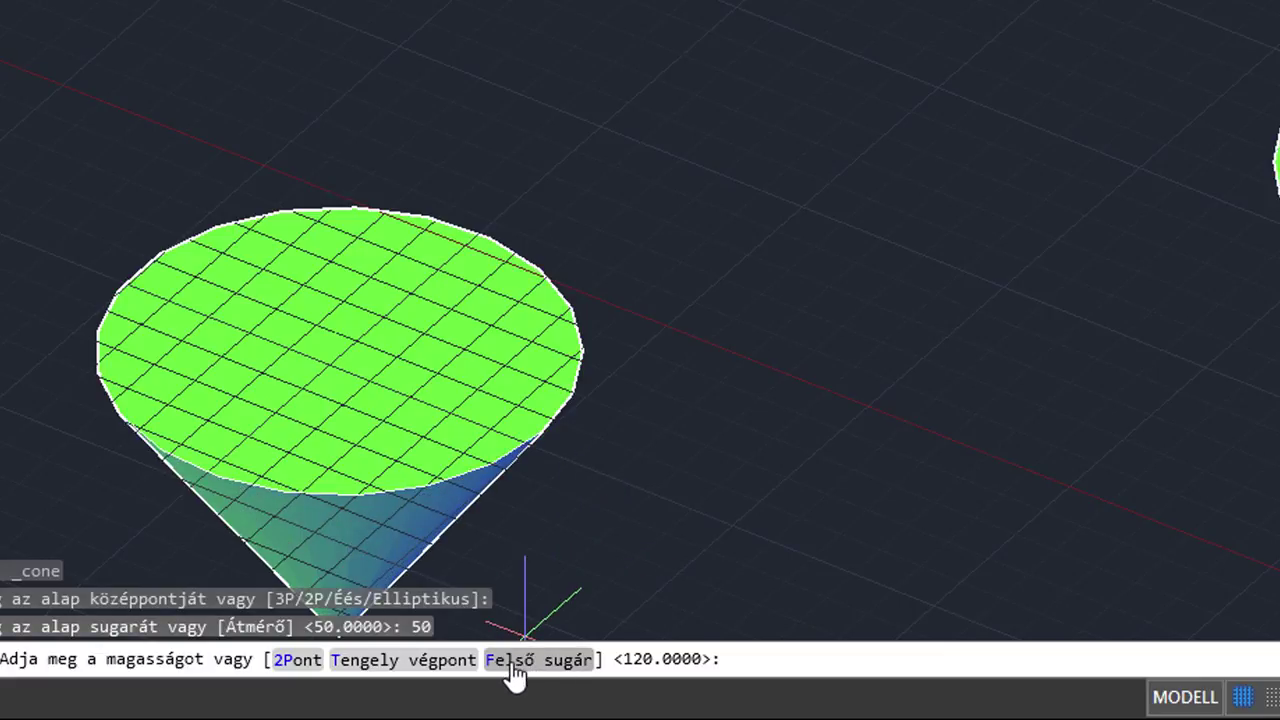
{"action": "left_click", "coordinate": [512, 676]}
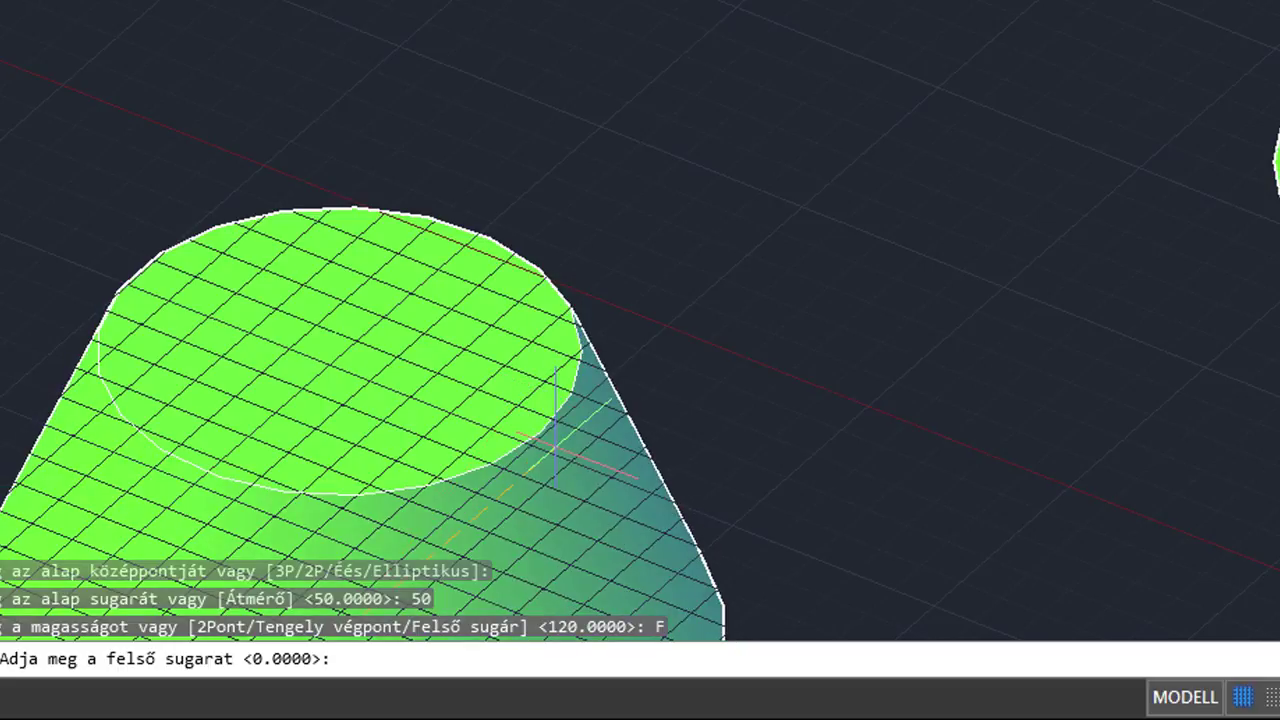
{"action": "type", "text": "20"}
{"action": "key", "text": "Return"}
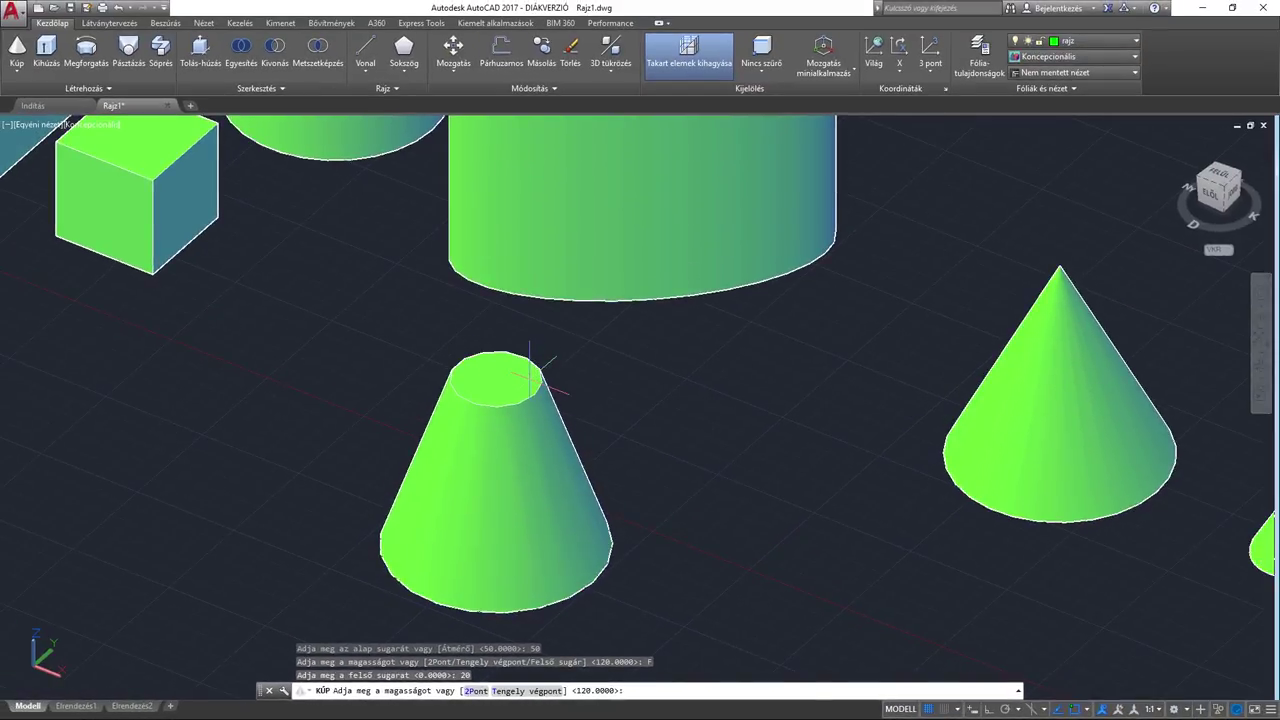
{"action": "scroll", "coordinate": [548, 360], "scroll_direction": "down", "scroll_amount": 3}
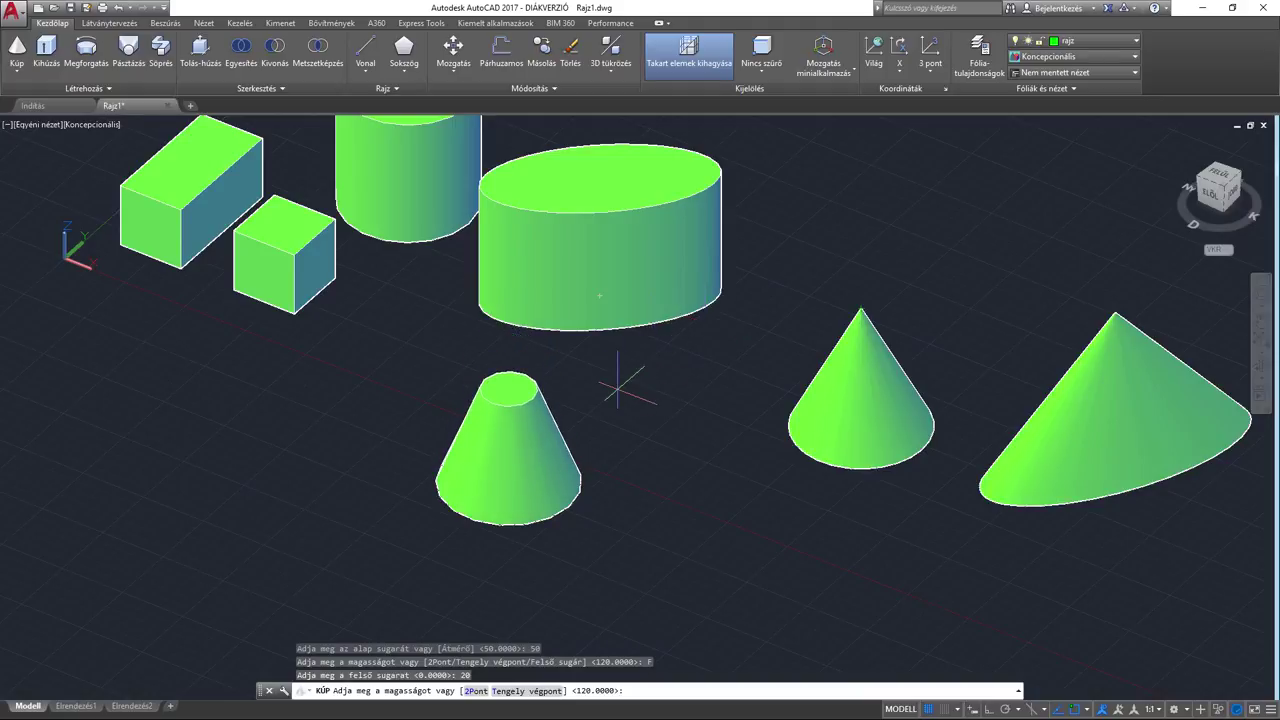
{"action": "type", "text": "100"}
Step: Finish the truncated cone at height 100 and orbit to a new viewing angle
{"action": "key", "text": "Return"}
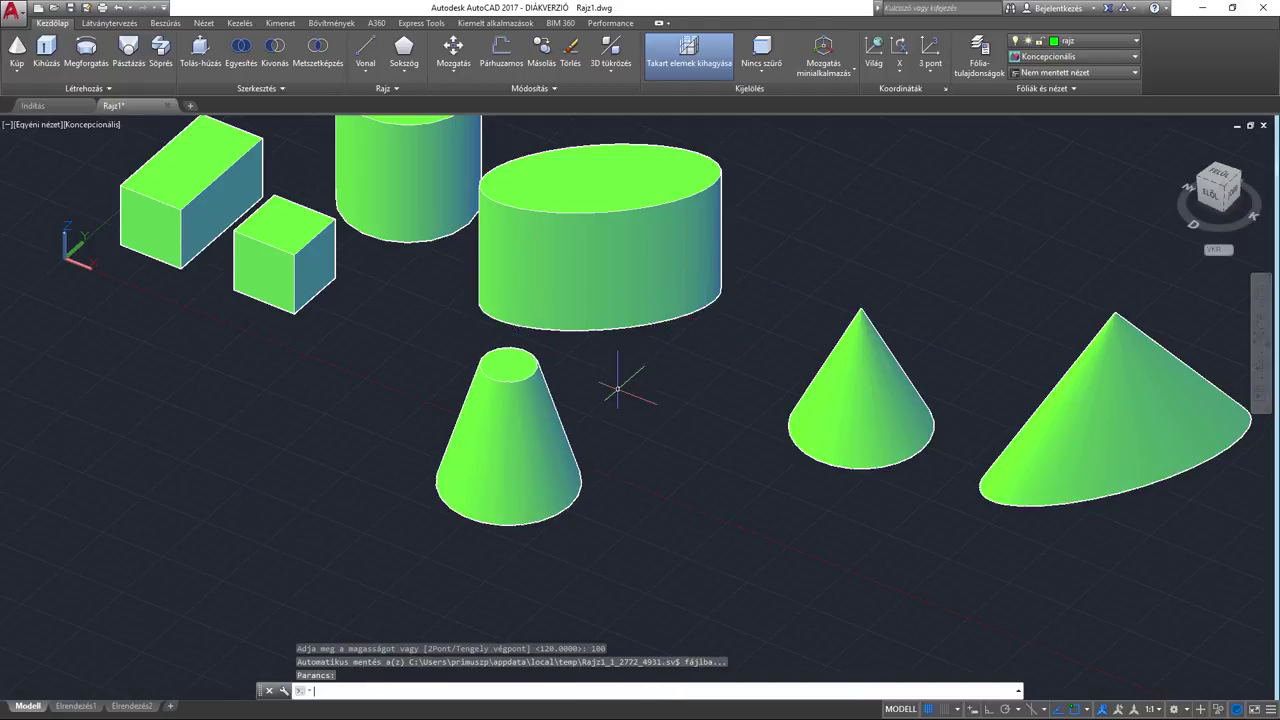
{"action": "mouse_move", "coordinate": [571, 457]}
{"action": "middle_mouse_down", "text": "shift"}
{"action": "mouse_move", "coordinate": [629, 426]}
{"action": "mouse_move", "coordinate": [668, 369]}
{"action": "mouse_move", "coordinate": [654, 397]}
{"action": "mouse_move", "coordinate": [623, 408]}
{"action": "mouse_move", "coordinate": [578, 362]}
{"action": "mouse_move", "coordinate": [543, 388]}
{"action": "mouse_move", "coordinate": [617, 451]}
{"action": "mouse_move", "coordinate": [557, 388]}
{"action": "middle_mouse_up", "text": "shift"}
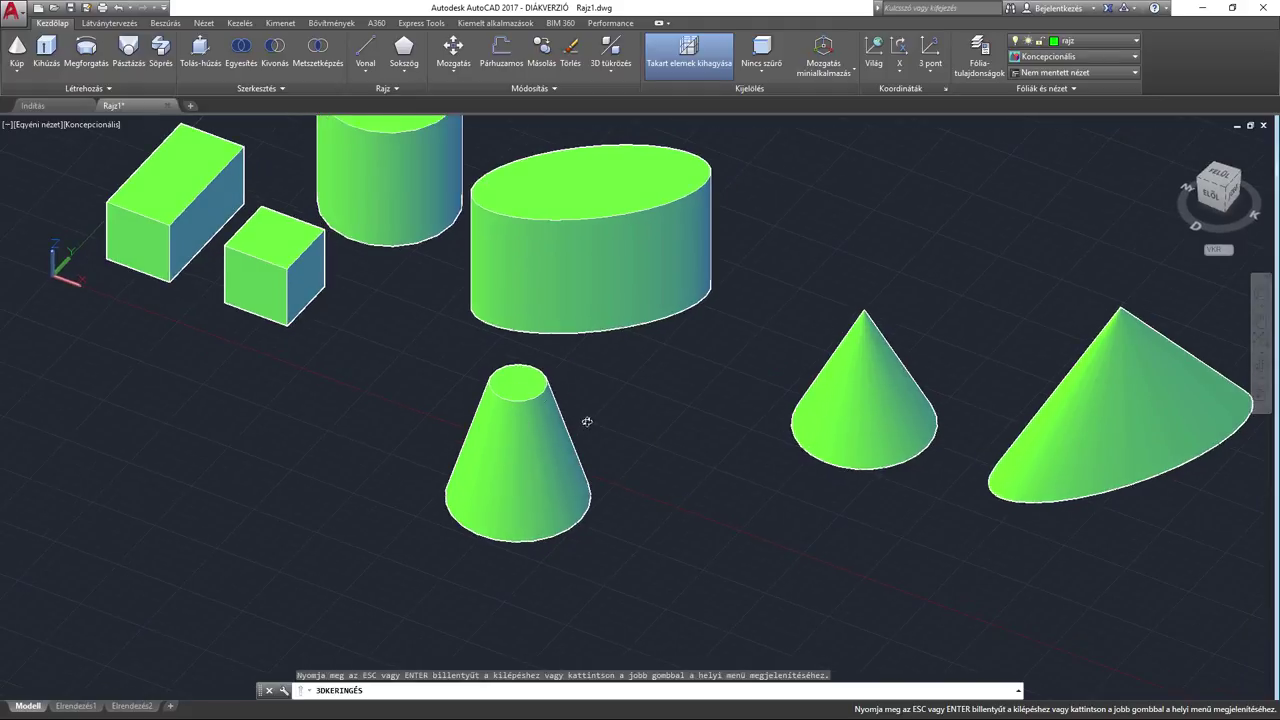
{"action": "scroll", "coordinate": [731, 474], "scroll_direction": "down", "scroll_amount": 1}
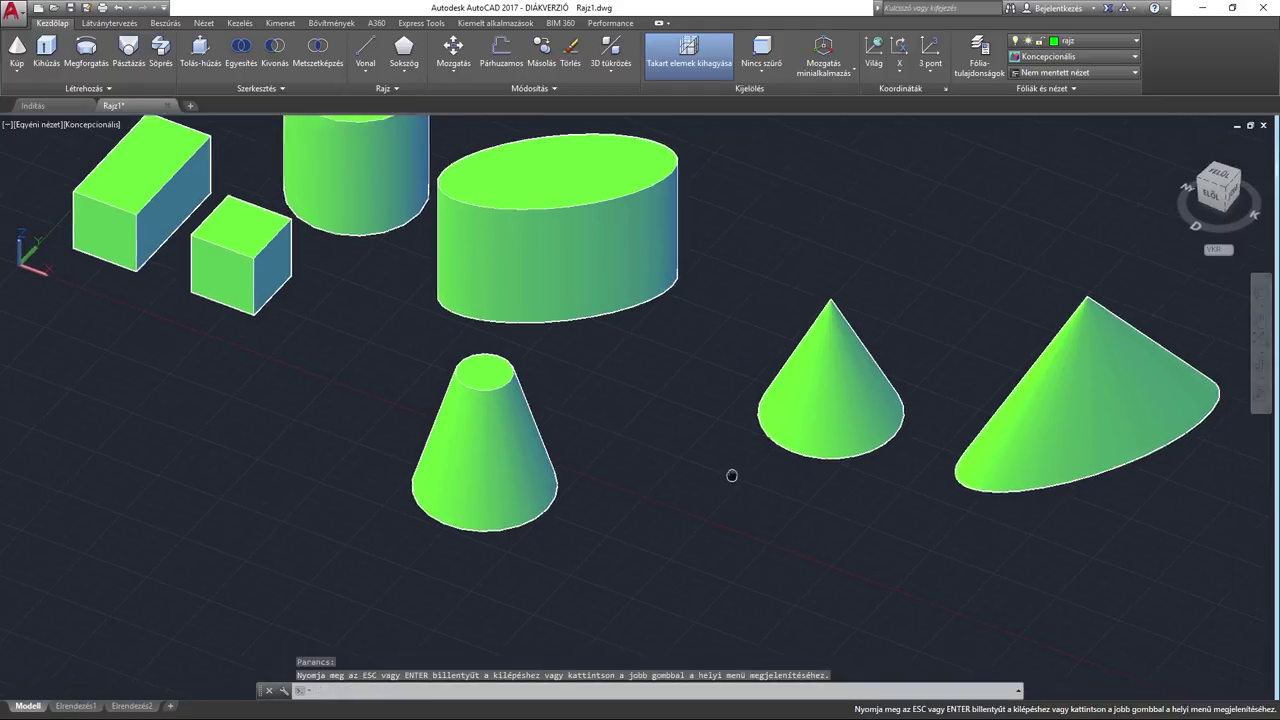
{"action": "scroll", "coordinate": [731, 474], "scroll_direction": "down", "scroll_amount": 3}
{"action": "scroll", "coordinate": [731, 474], "scroll_direction": "down", "scroll_amount": 1}
{"action": "scroll", "coordinate": [609, 420], "scroll_direction": "up", "scroll_amount": 2}
{"action": "middle_click_drag", "start_coordinate": [609, 420], "coordinate": [569, 406]}
{"action": "key", "text": "Escape"}
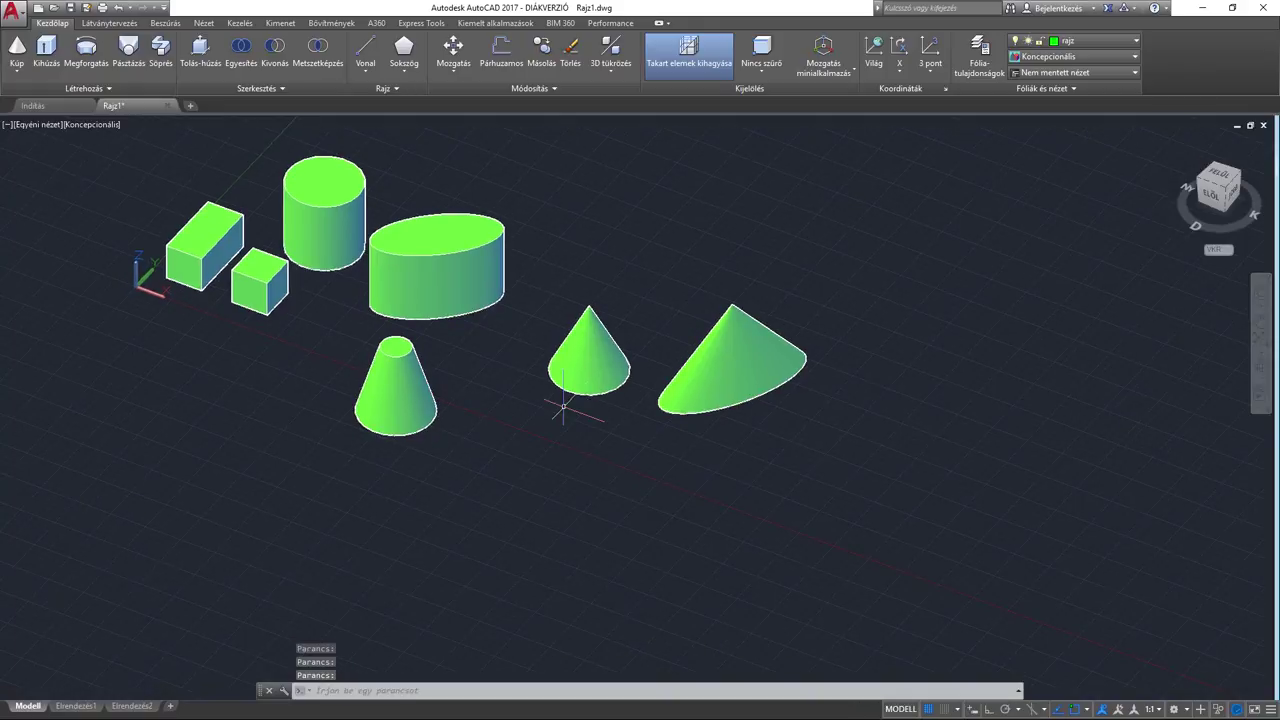
Step: Add a sphere centred above and between the cones, setting its radius by click
{"action": "left_click", "coordinate": [18, 71]}
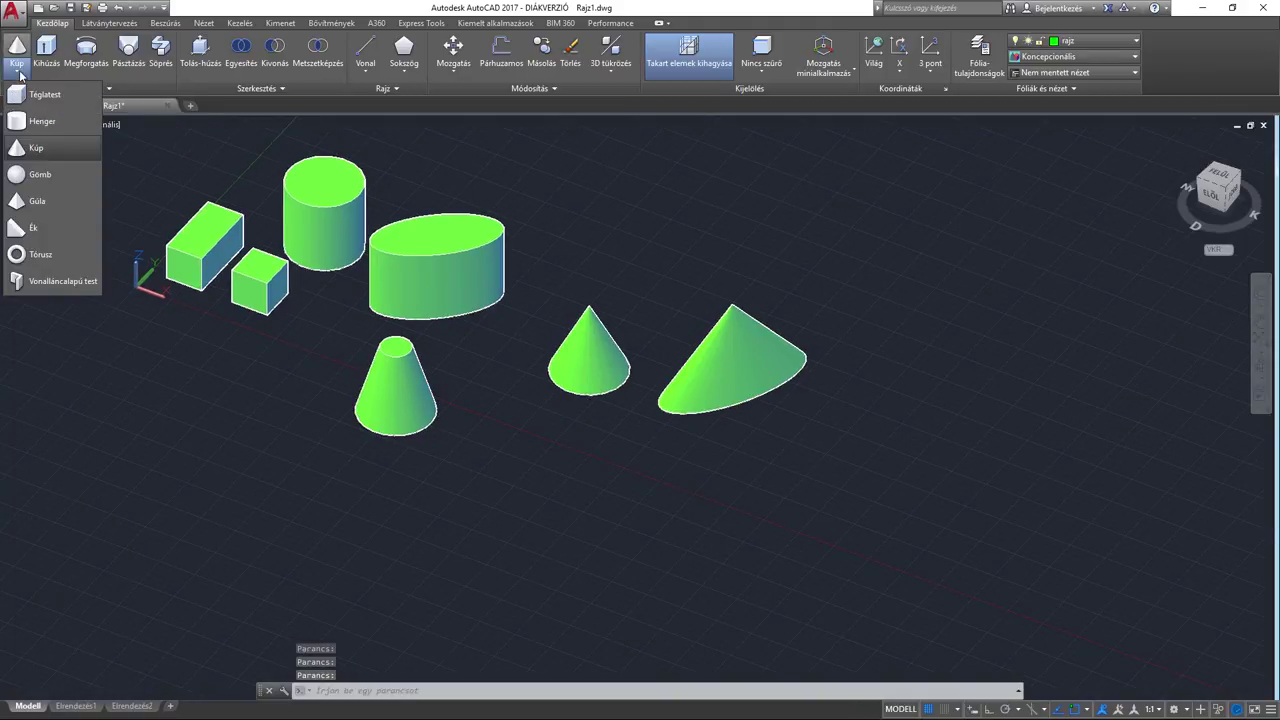
{"action": "left_click", "coordinate": [45, 176]}
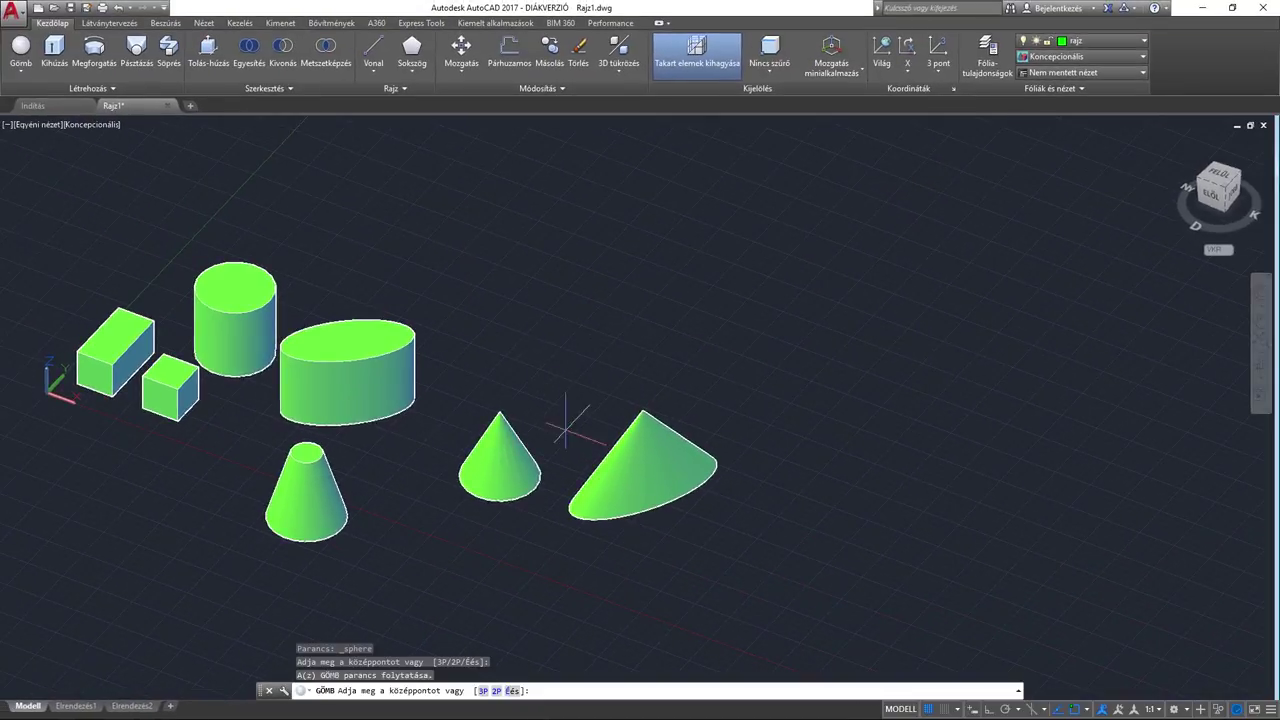
{"action": "scroll", "coordinate": [542, 340], "scroll_direction": "up", "scroll_amount": 2}
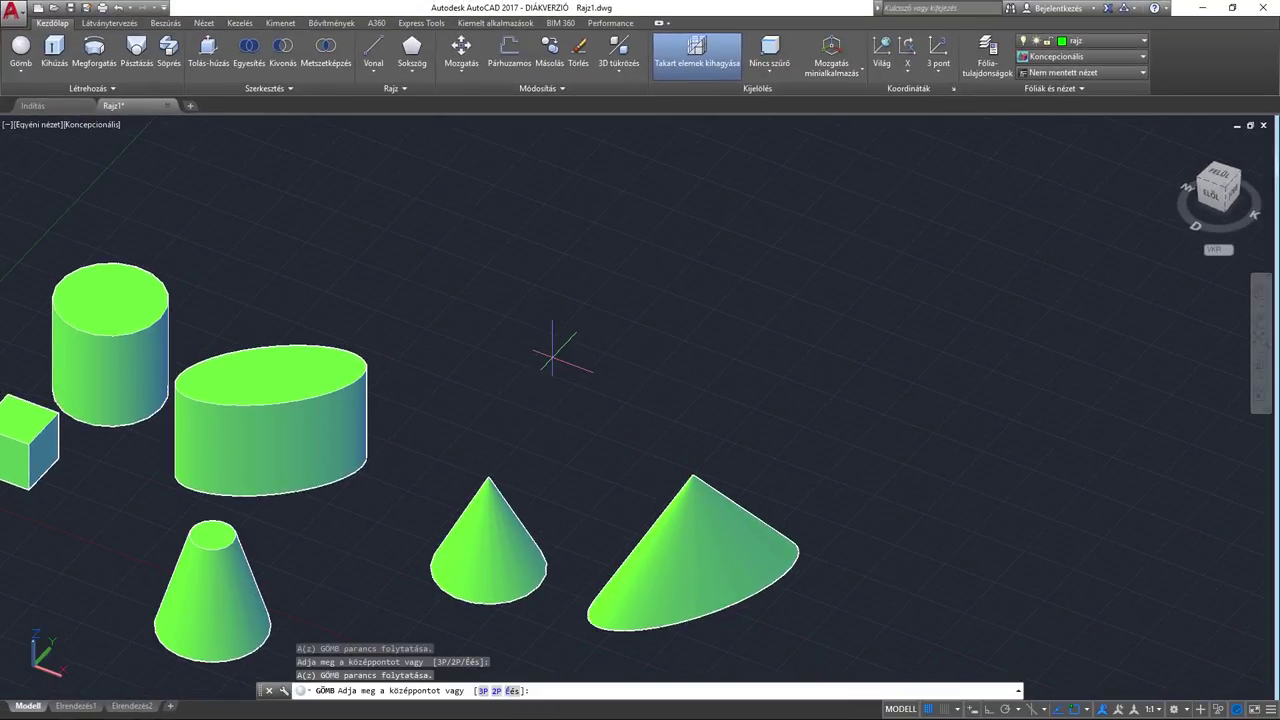
{"action": "left_click", "coordinate": [552, 354]}
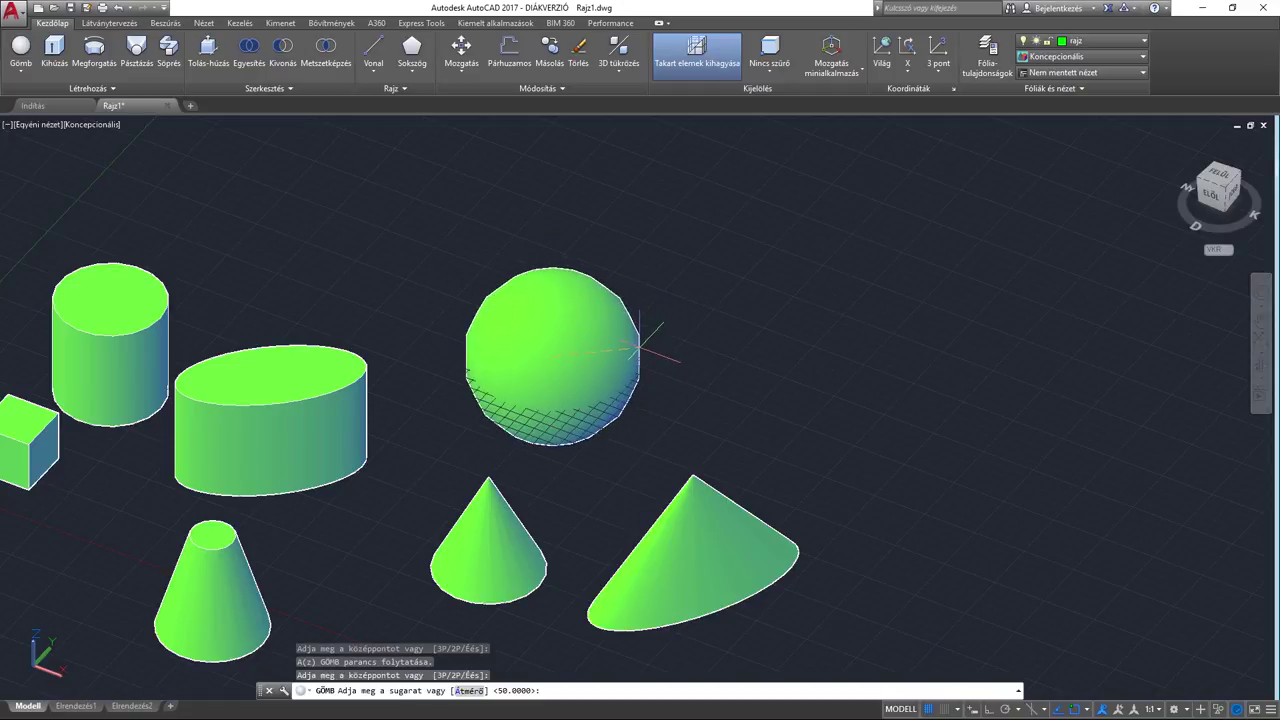
{"action": "left_click", "coordinate": [628, 347]}
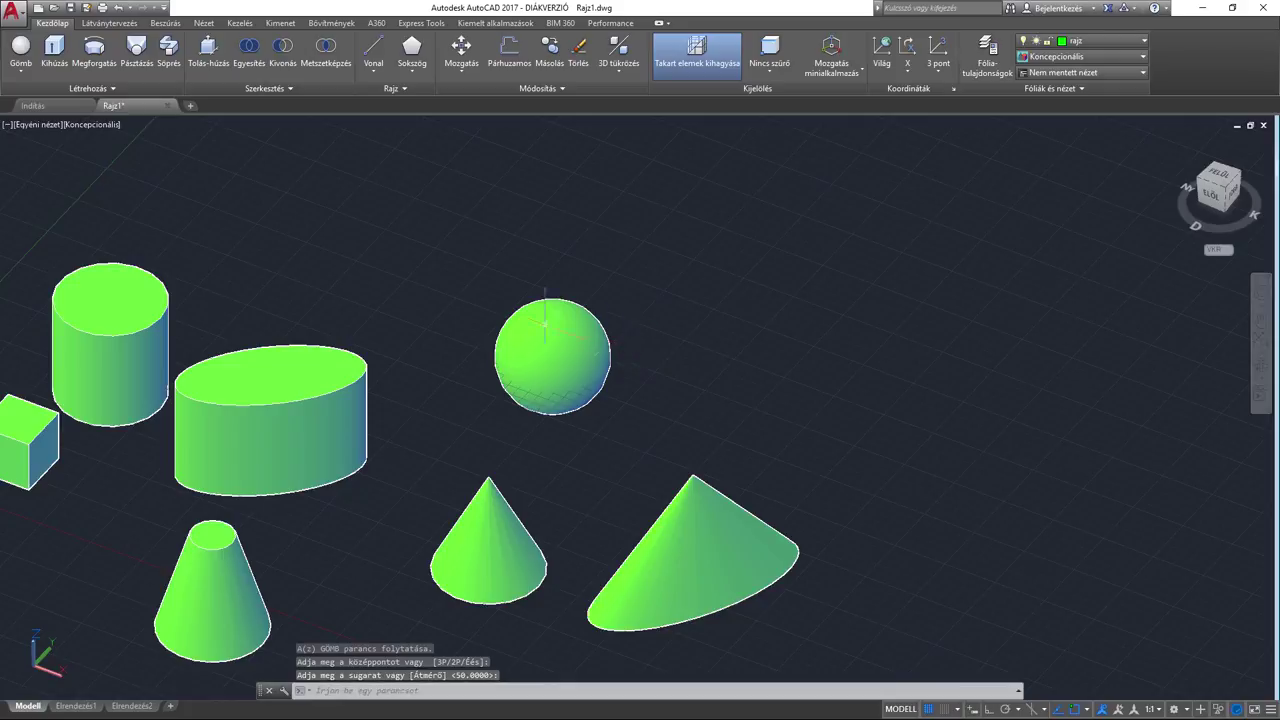
{"action": "scroll", "coordinate": [626, 345], "scroll_direction": "up", "scroll_amount": 2}
{"action": "scroll", "coordinate": [660, 338], "scroll_direction": "down", "scroll_amount": 2}
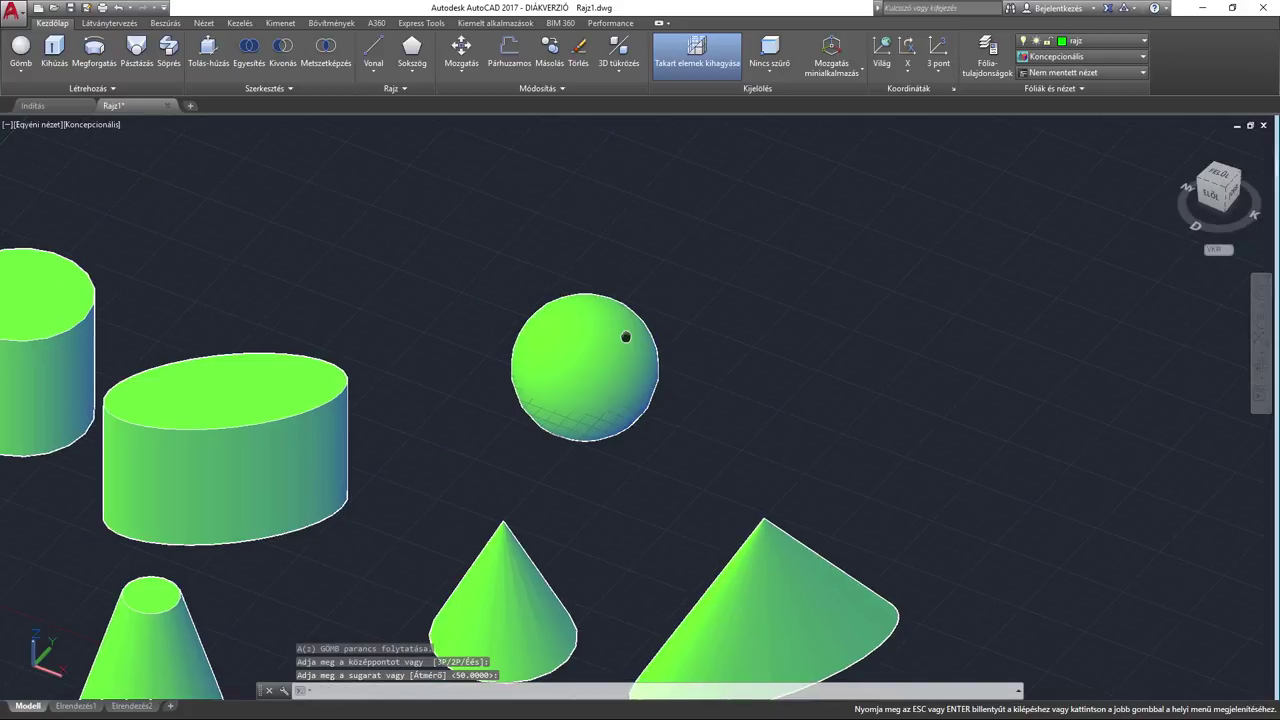
{"action": "left_click", "coordinate": [110, 126]}
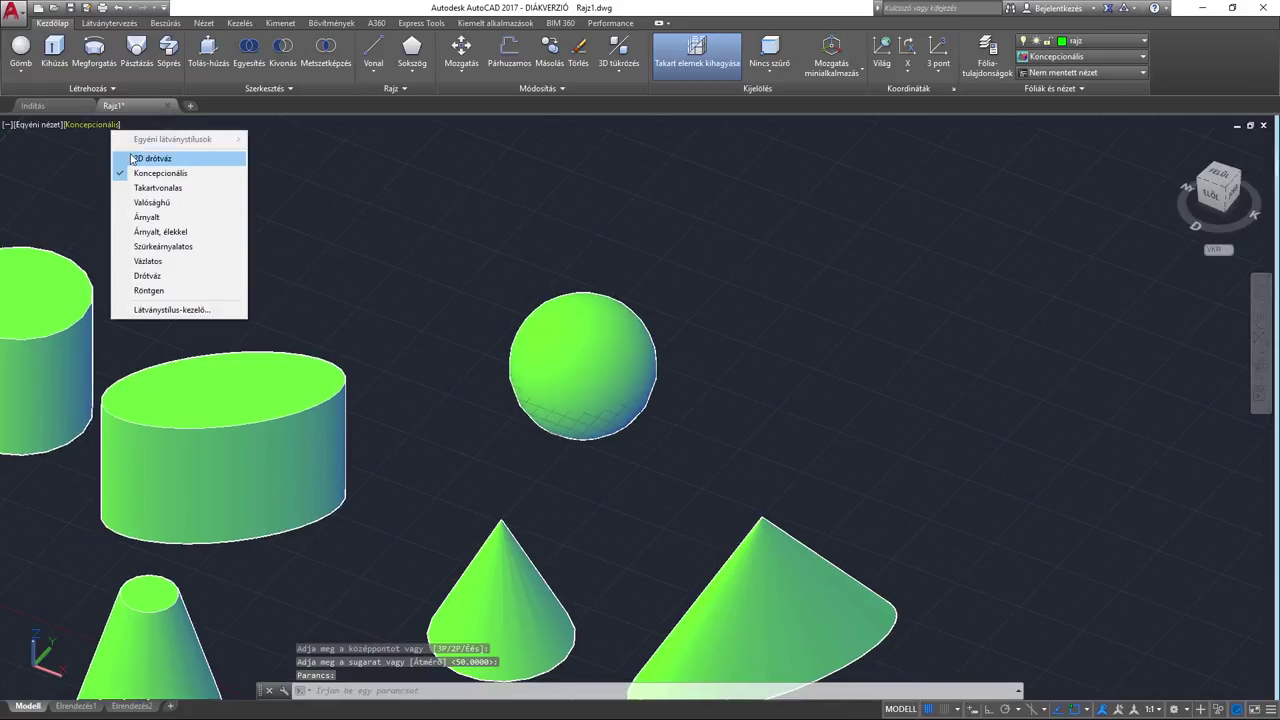
Step: Switch the viewport to 2D wireframe and reframe the view around the sphere
{"action": "left_click", "coordinate": [150, 157]}
{"action": "scroll", "coordinate": [509, 349], "scroll_direction": "down", "scroll_amount": 2}
{"action": "middle_click_drag", "start_coordinate": [509, 349], "coordinate": [566, 349]}
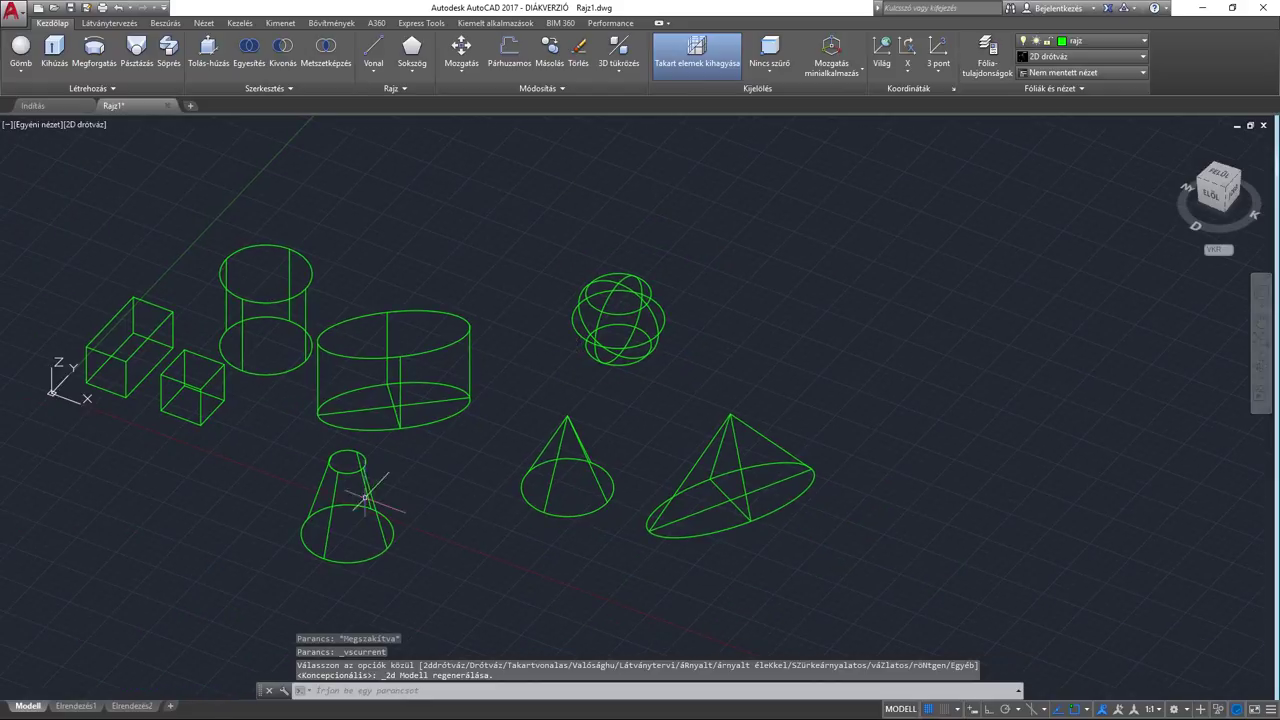
{"action": "scroll", "coordinate": [565, 365], "scroll_direction": "up", "scroll_amount": 2}
{"action": "middle_click_drag", "start_coordinate": [332, 357], "coordinate": [497, 370]}
{"action": "middle_click_drag", "start_coordinate": [640, 365], "coordinate": [582, 367]}
{"action": "scroll", "coordinate": [582, 367], "scroll_direction": "down", "scroll_amount": 2}
{"action": "scroll", "coordinate": [668, 370], "scroll_direction": "up", "scroll_amount": 2}
{"action": "middle_click_drag", "start_coordinate": [668, 370], "coordinate": [678, 346]}
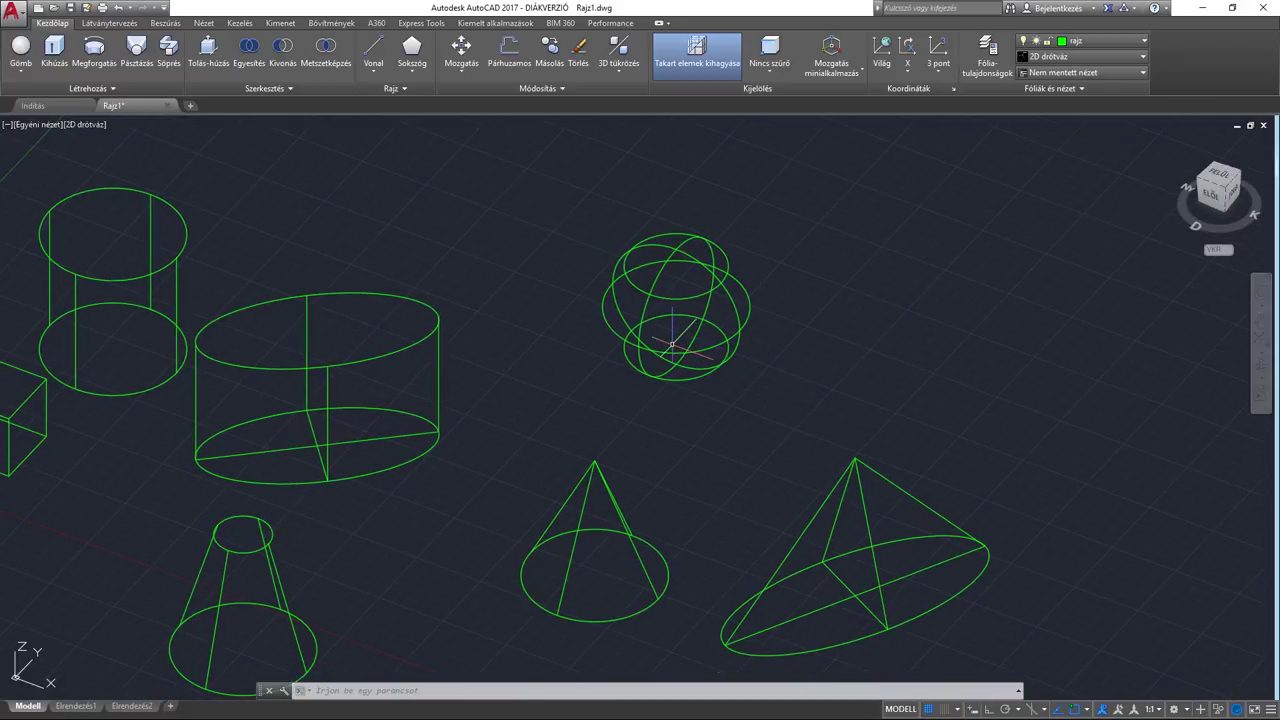
{"action": "middle_click_drag", "start_coordinate": [600, 350], "coordinate": [543, 363]}
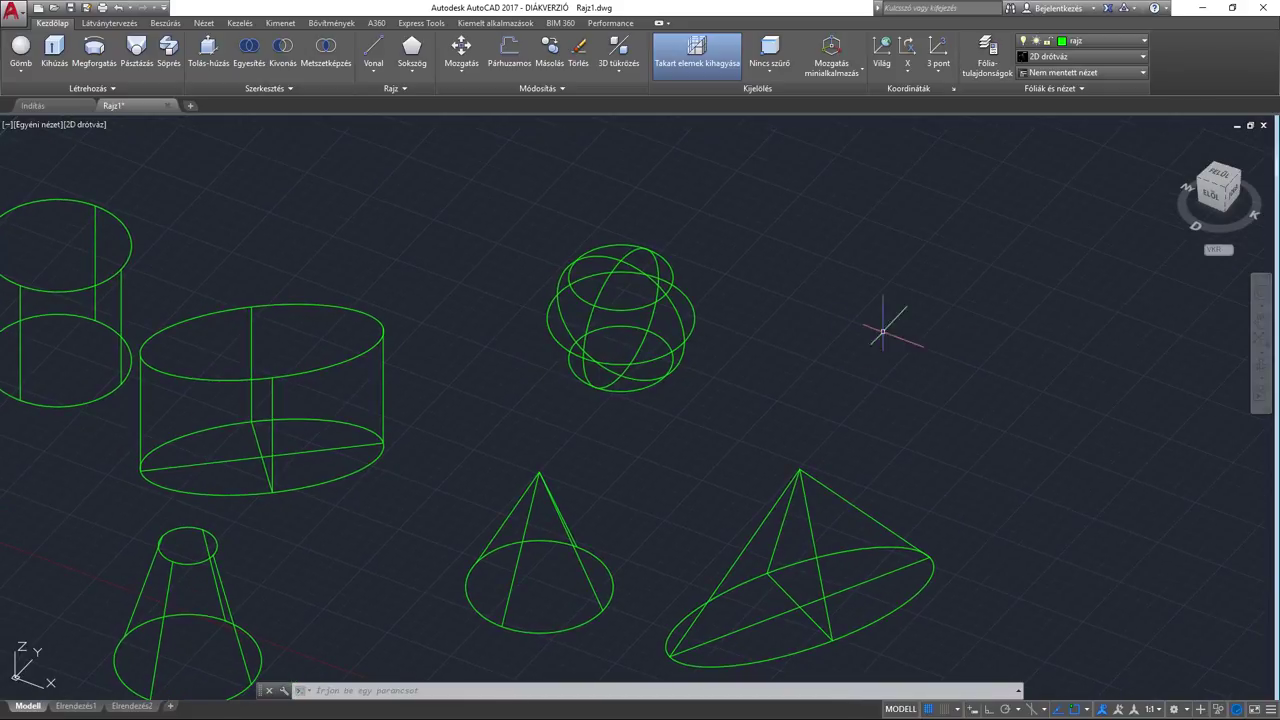
Step: Shrink the sphere slightly by dragging its quadrant grip inward
{"action": "left_click", "coordinate": [661, 292]}
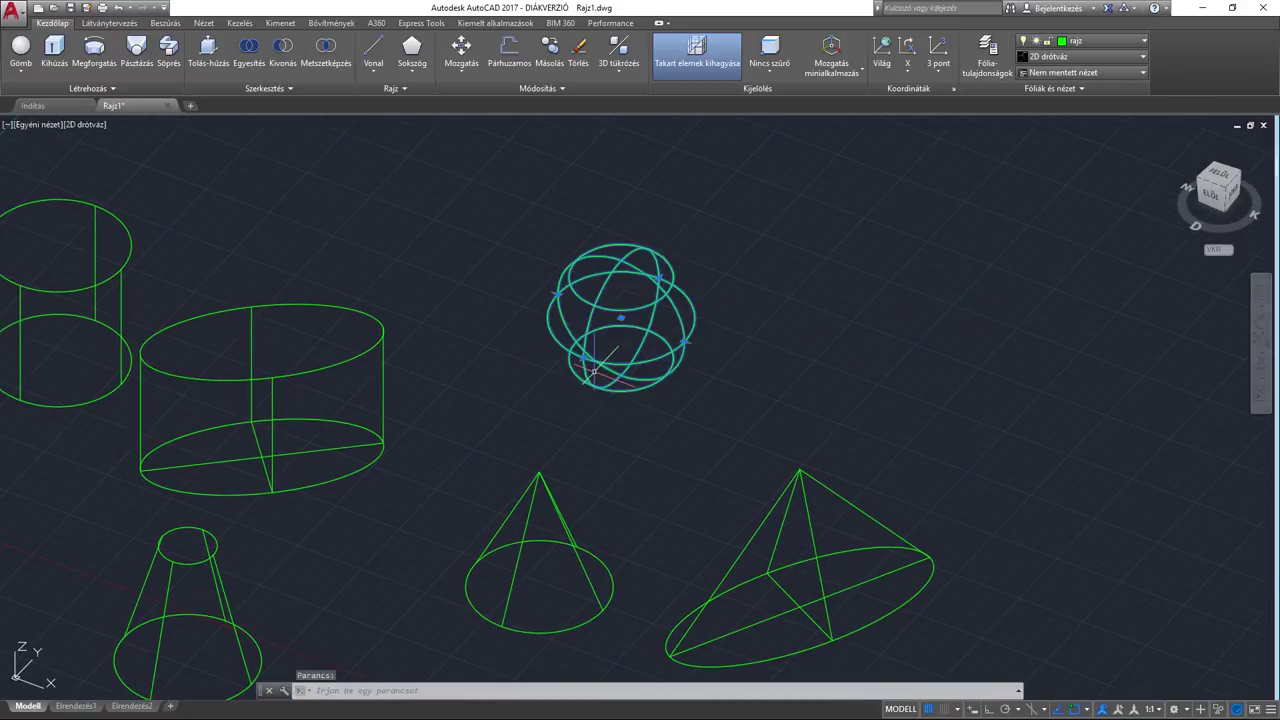
{"action": "scroll", "coordinate": [621, 317], "scroll_direction": "up", "scroll_amount": 1}
{"action": "scroll", "coordinate": [621, 317], "scroll_direction": "up", "scroll_amount": 4}
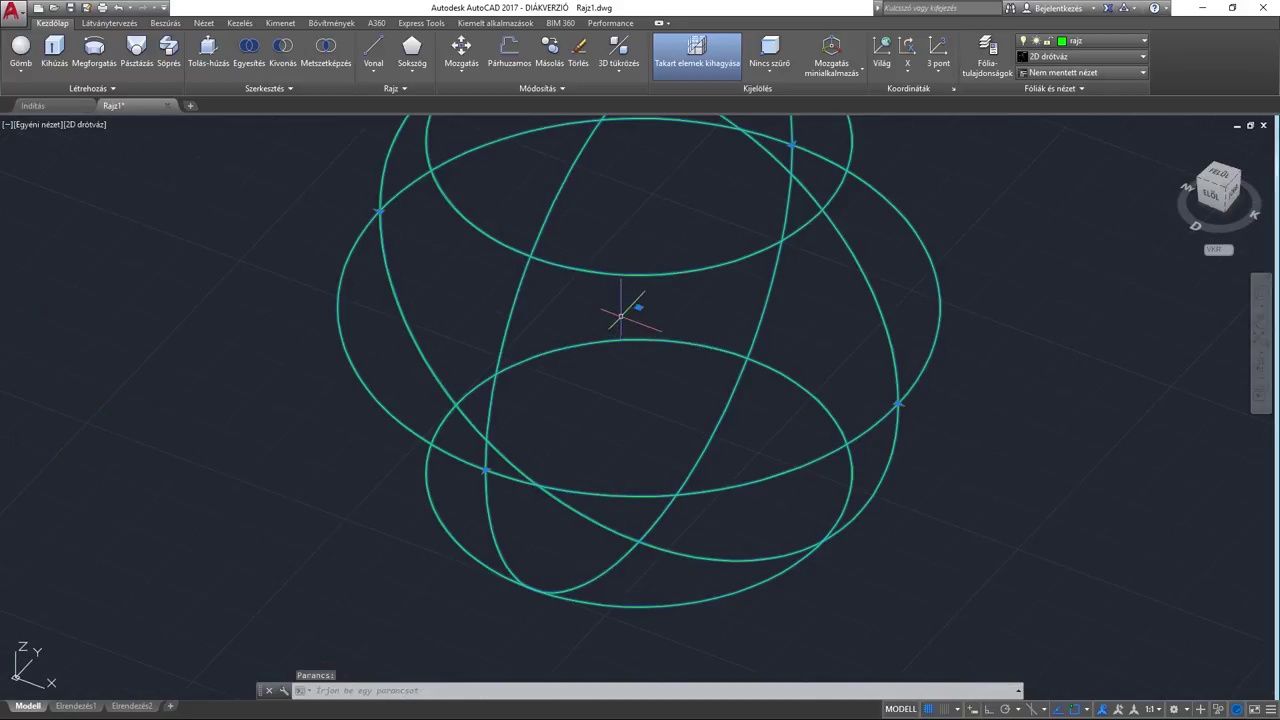
{"action": "scroll", "coordinate": [631, 313], "scroll_direction": "down", "scroll_amount": 2}
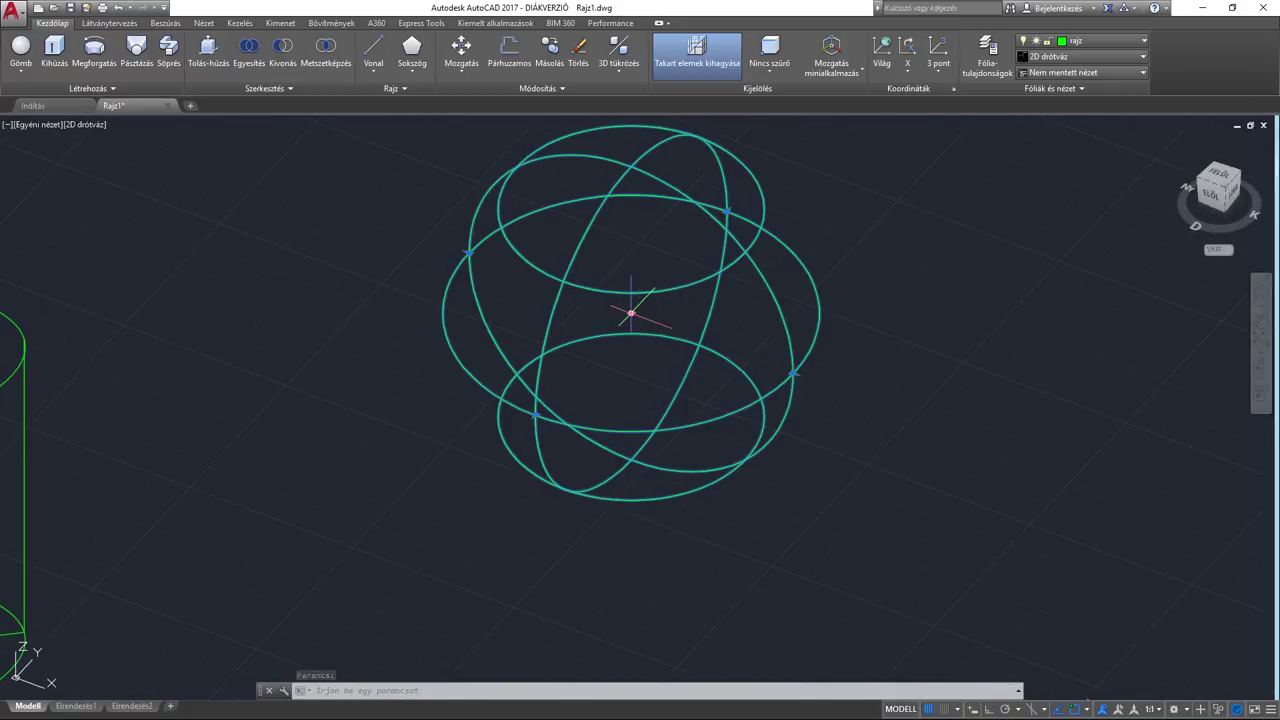
{"action": "left_click", "coordinate": [631, 313]}
{"action": "scroll", "coordinate": [640, 330], "scroll_direction": "down", "scroll_amount": 3}
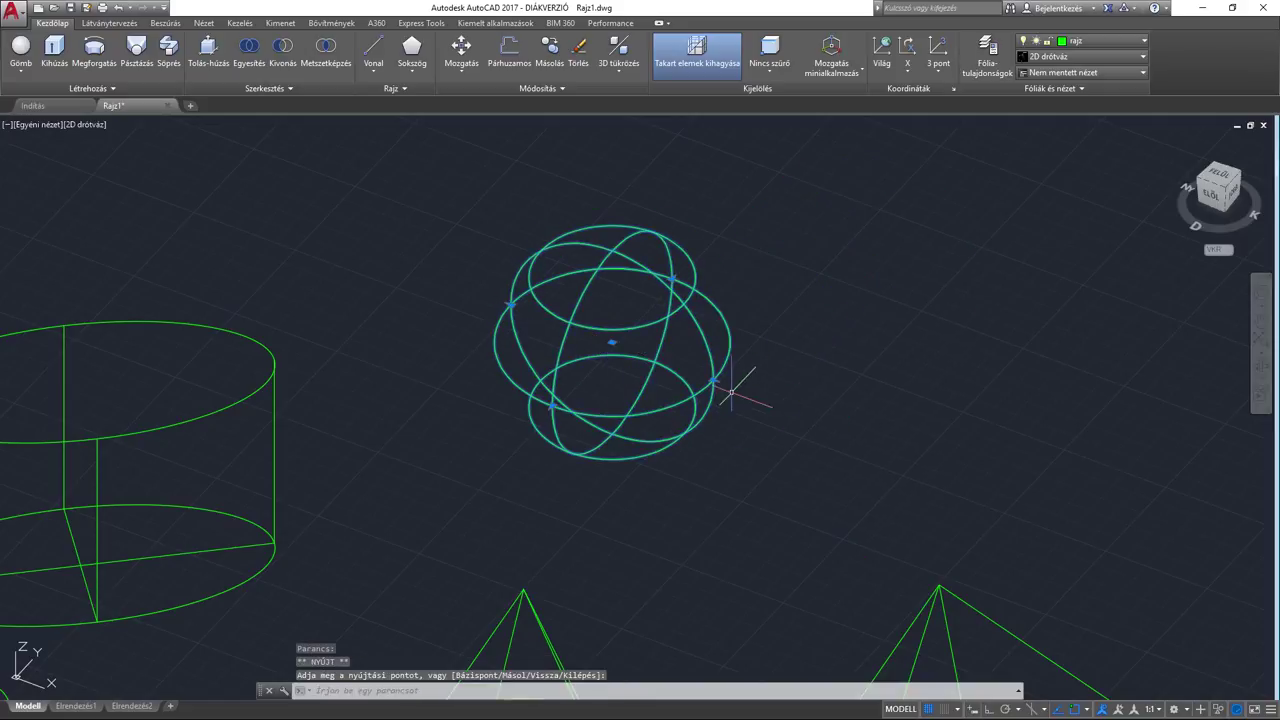
{"action": "left_click", "coordinate": [713, 380]}
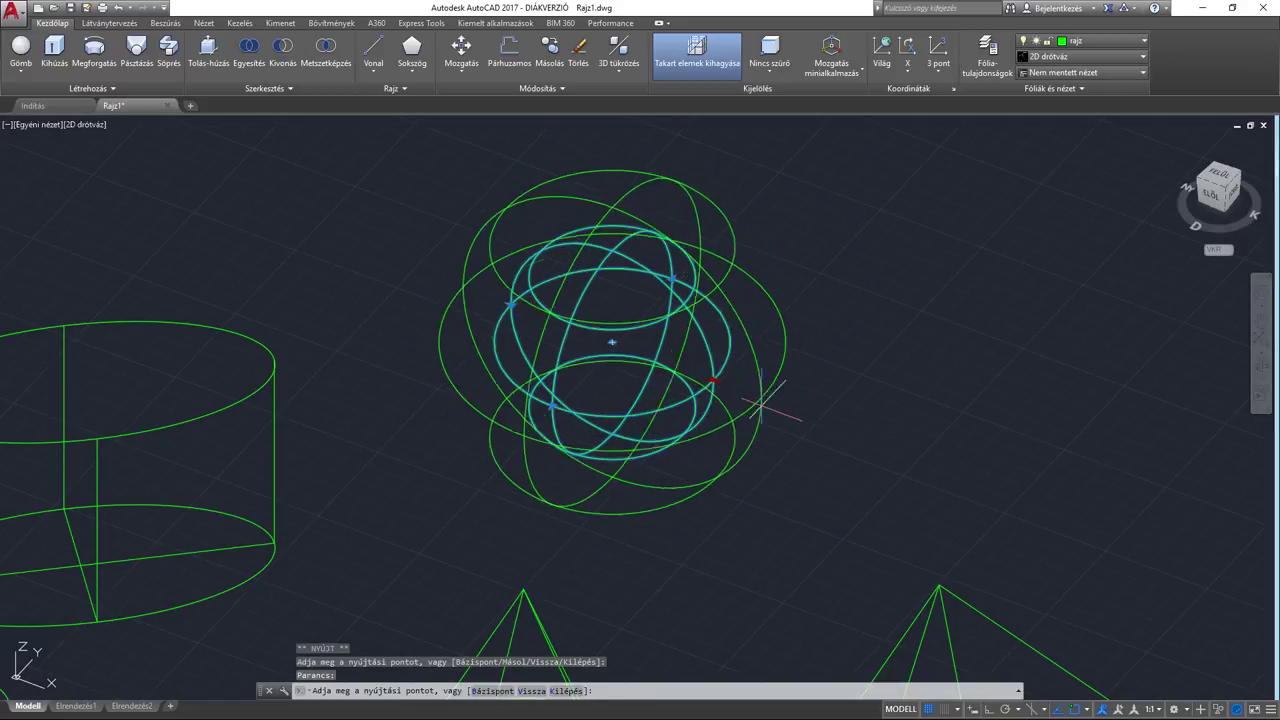
{"action": "left_click", "coordinate": [518, 432]}
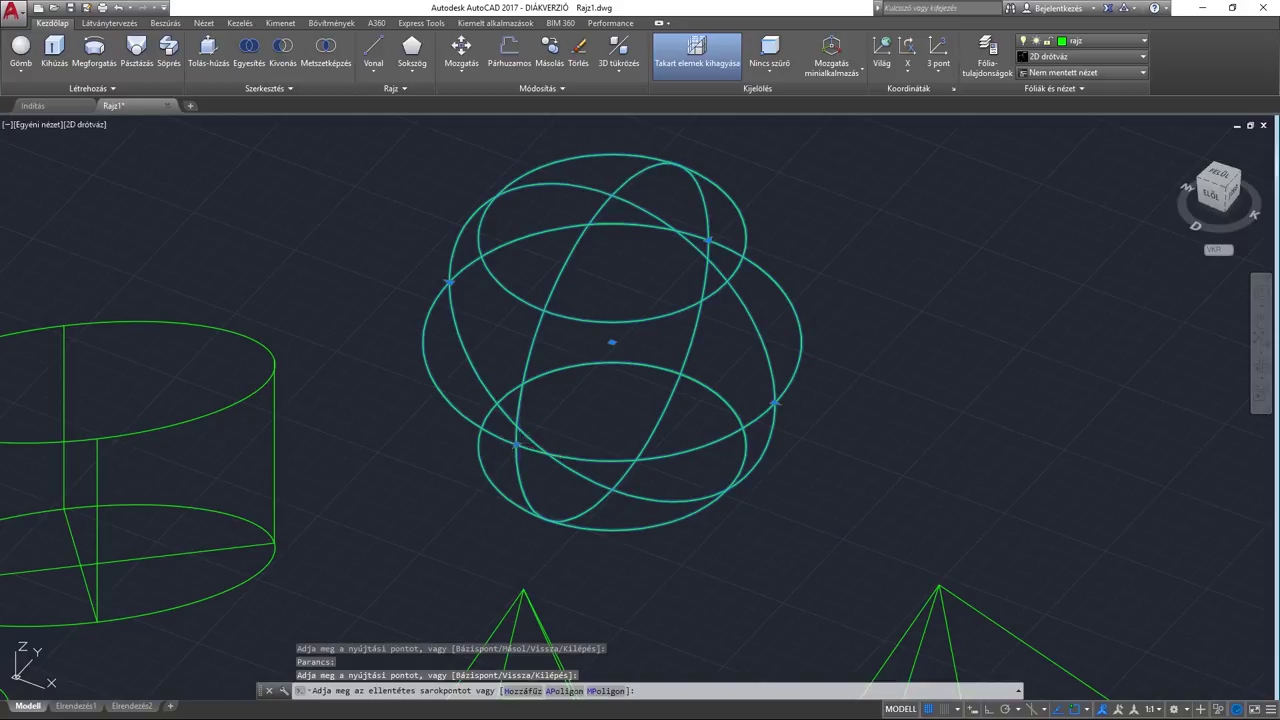
{"action": "left_click", "coordinate": [543, 418]}
{"action": "left_click", "coordinate": [514, 446]}
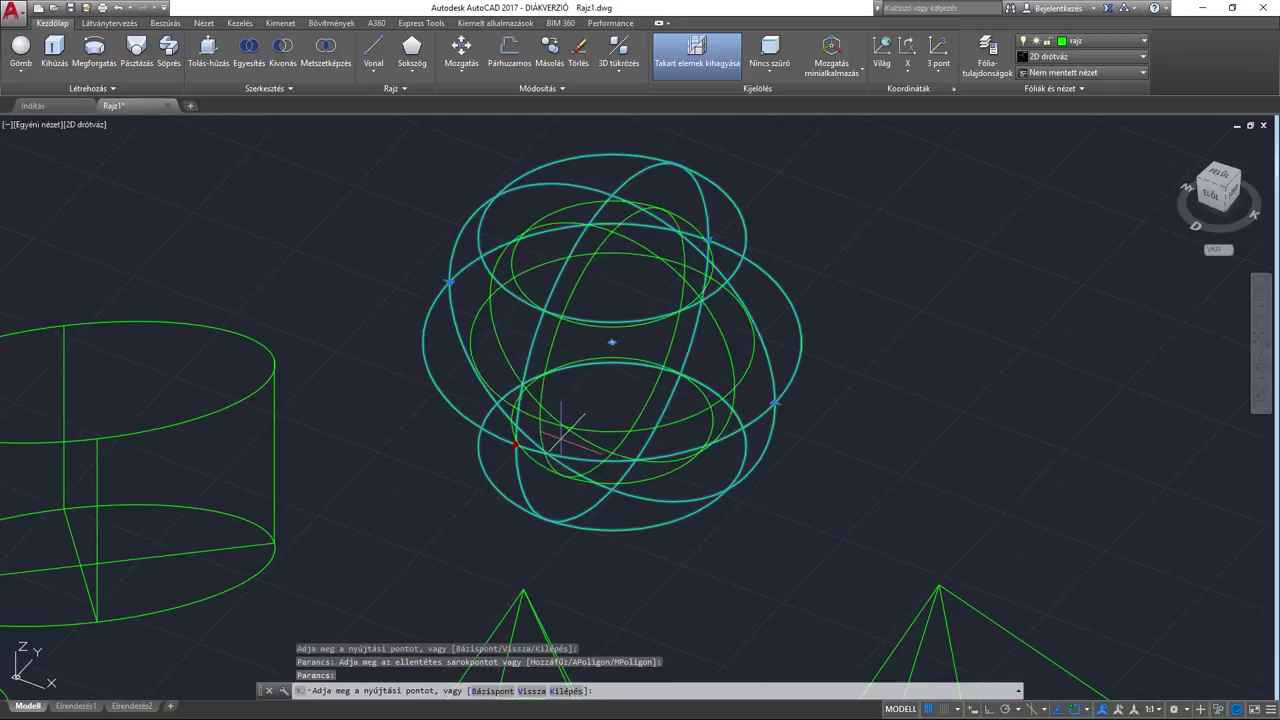
{"action": "left_click", "coordinate": [569, 419]}
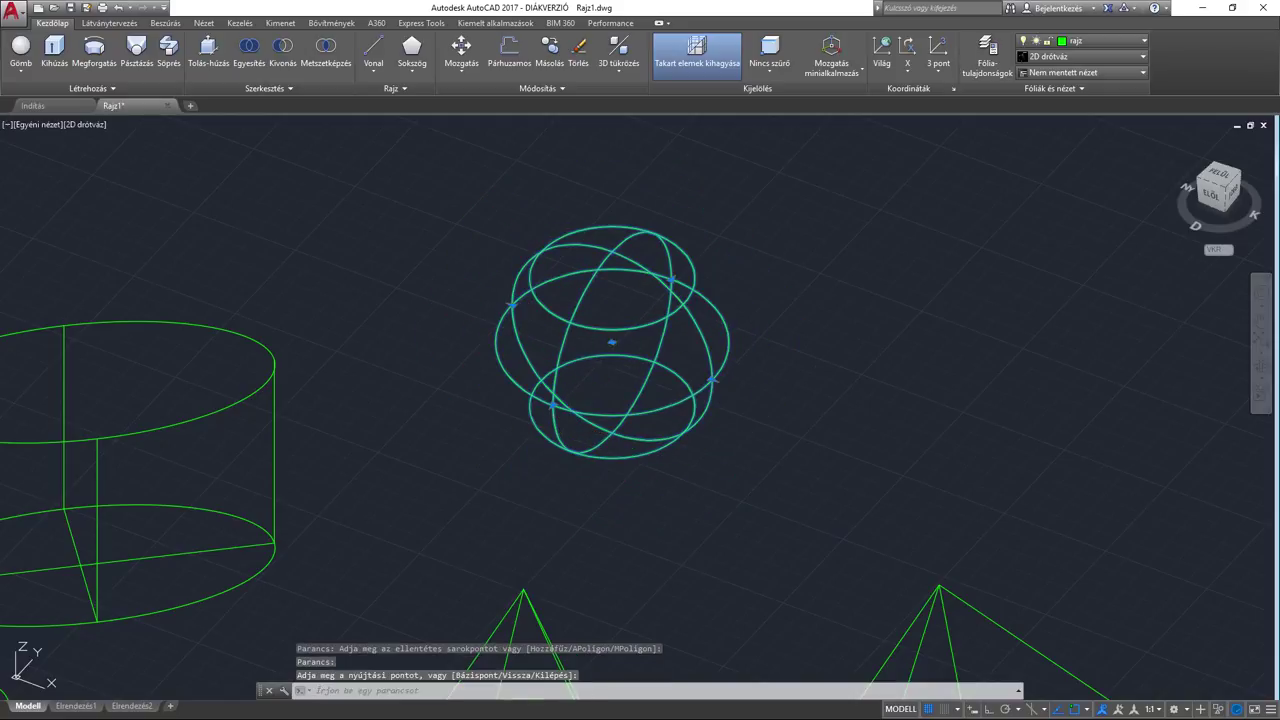
{"action": "key", "text": "Escape"}
Step: Pan and zoom the view to frame all the solids
{"action": "scroll", "coordinate": [657, 375], "scroll_direction": "down", "scroll_amount": 2}
{"action": "scroll", "coordinate": [669, 329], "scroll_direction": "down", "scroll_amount": 3}
{"action": "mouse_move", "coordinate": [691, 351]}
{"action": "middle_mouse_down"}
{"action": "mouse_move", "coordinate": [598, 366]}
{"action": "mouse_move", "coordinate": [625, 320]}
{"action": "middle_mouse_up"}
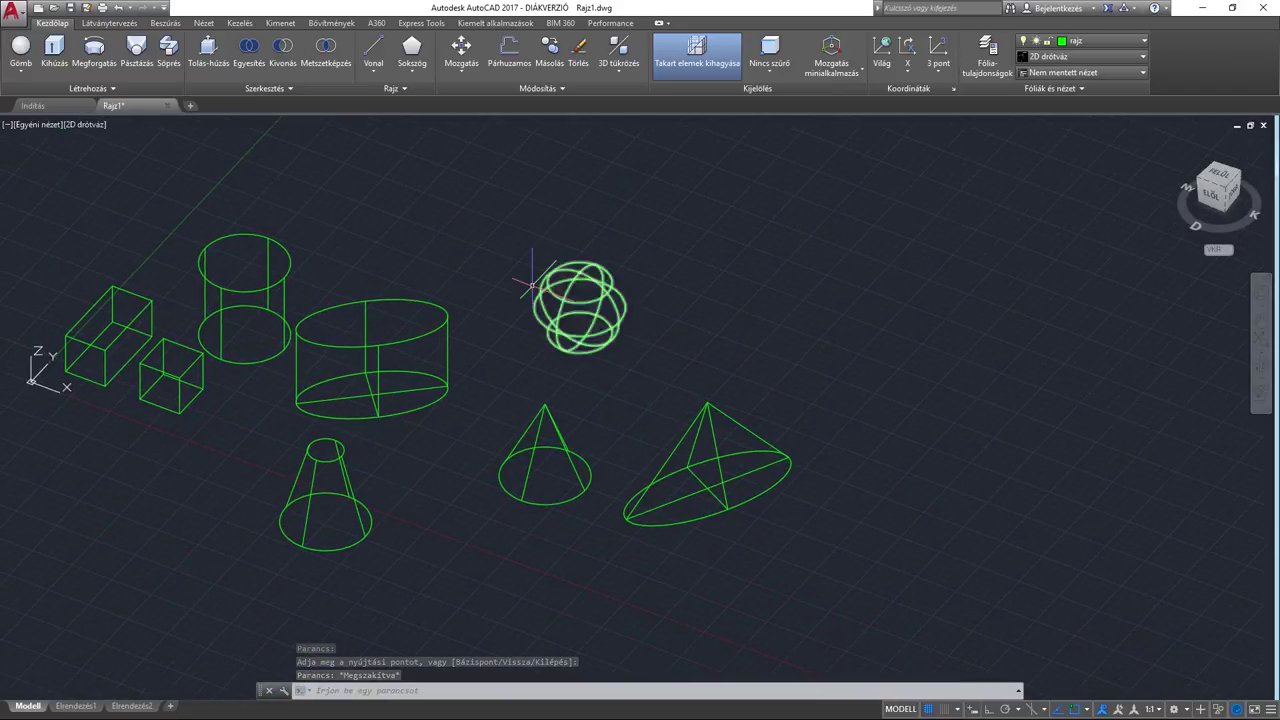
{"action": "middle_click_drag", "start_coordinate": [414, 263], "coordinate": [510, 270]}
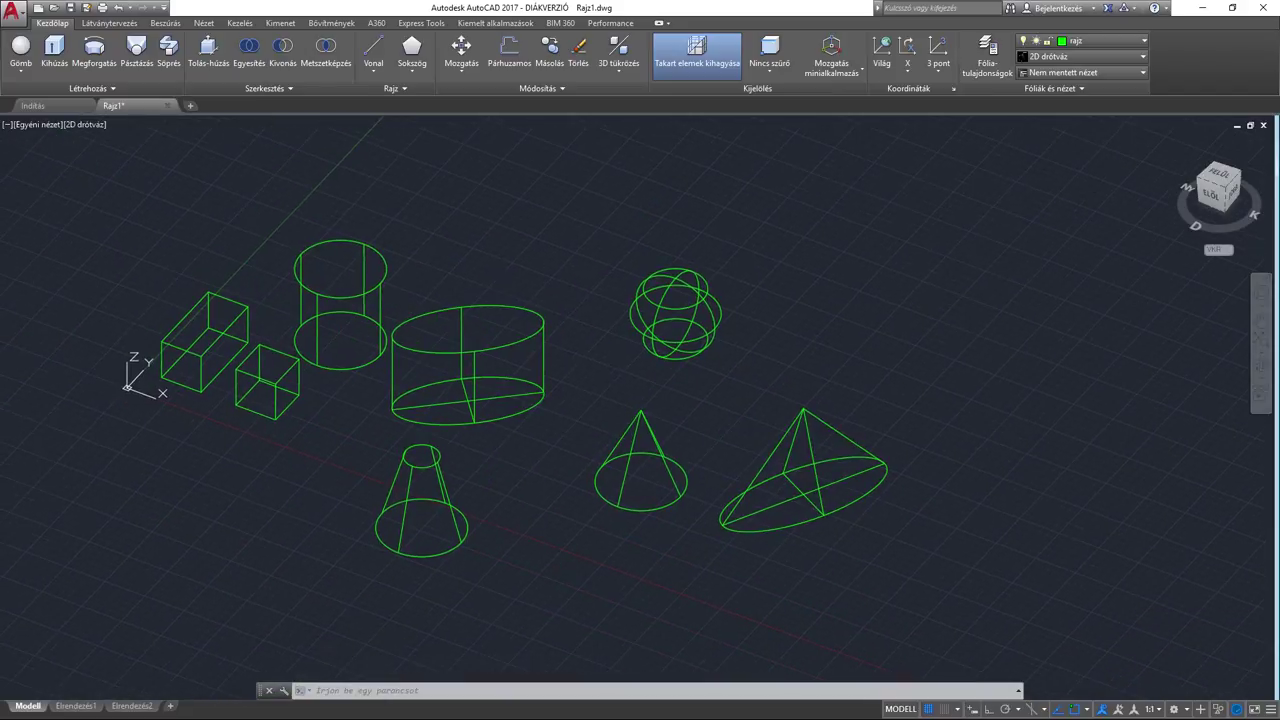
{"action": "middle_click_drag", "start_coordinate": [355, 245], "coordinate": [377, 251]}
{"action": "scroll", "coordinate": [378, 230], "scroll_direction": "up", "scroll_amount": 1}
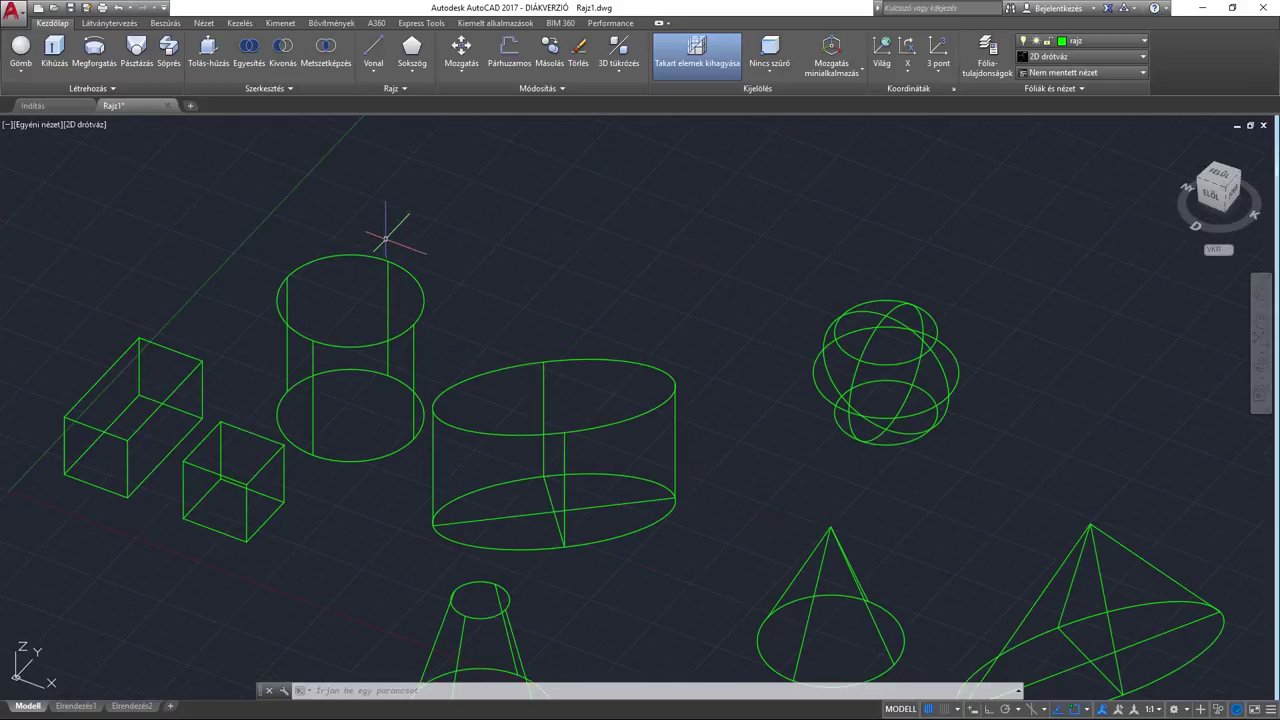
{"action": "scroll", "coordinate": [372, 220], "scroll_direction": "up", "scroll_amount": 1}
{"action": "scroll", "coordinate": [500, 275], "scroll_direction": "down", "scroll_amount": 2}
{"action": "scroll", "coordinate": [665, 328], "scroll_direction": "up", "scroll_amount": 2}
Step: Build a square-based pyramid with base radius 60 in front of the cones
{"action": "scroll", "coordinate": [527, 290], "scroll_direction": "down", "scroll_amount": 1}
{"action": "scroll", "coordinate": [451, 279], "scroll_direction": "up", "scroll_amount": 1}
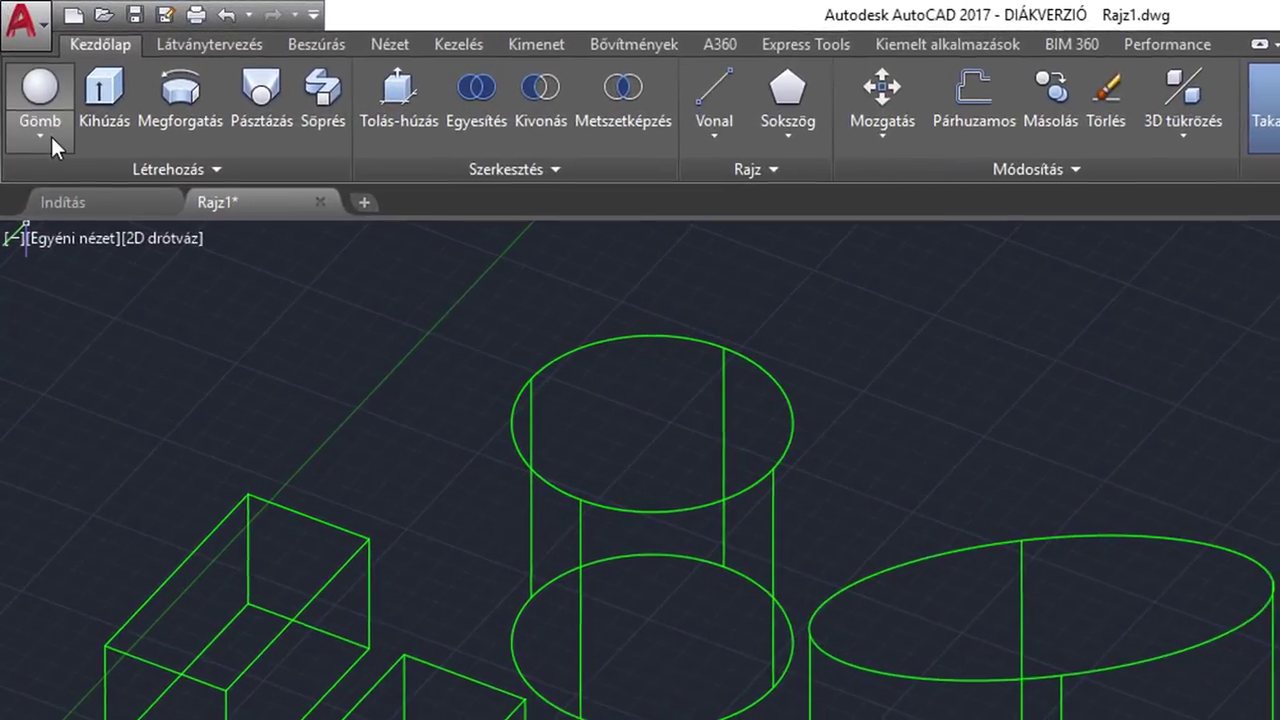
{"action": "left_click", "coordinate": [21, 72]}
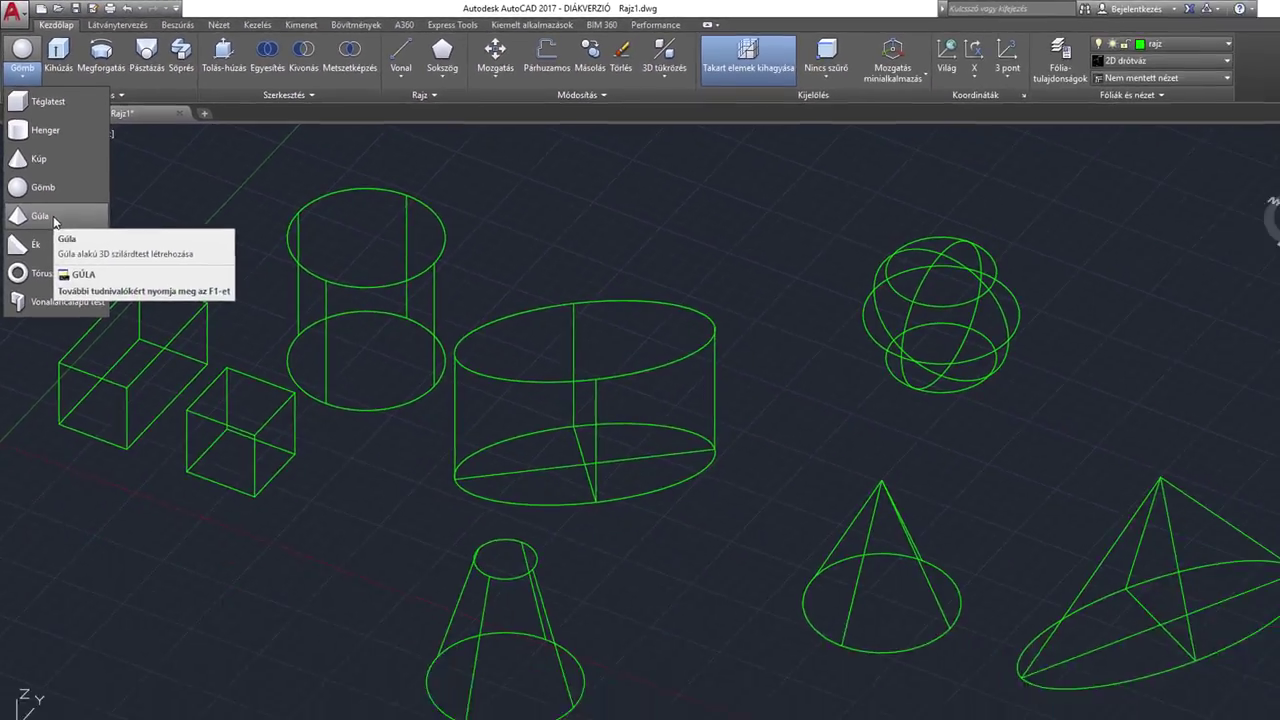
{"action": "left_click", "coordinate": [94, 388]}
{"action": "scroll", "coordinate": [404, 233], "scroll_direction": "down", "scroll_amount": 2}
{"action": "middle_click_drag", "start_coordinate": [643, 357], "coordinate": [460, 305]}
{"action": "middle_click_drag", "start_coordinate": [560, 342], "coordinate": [557, 414]}
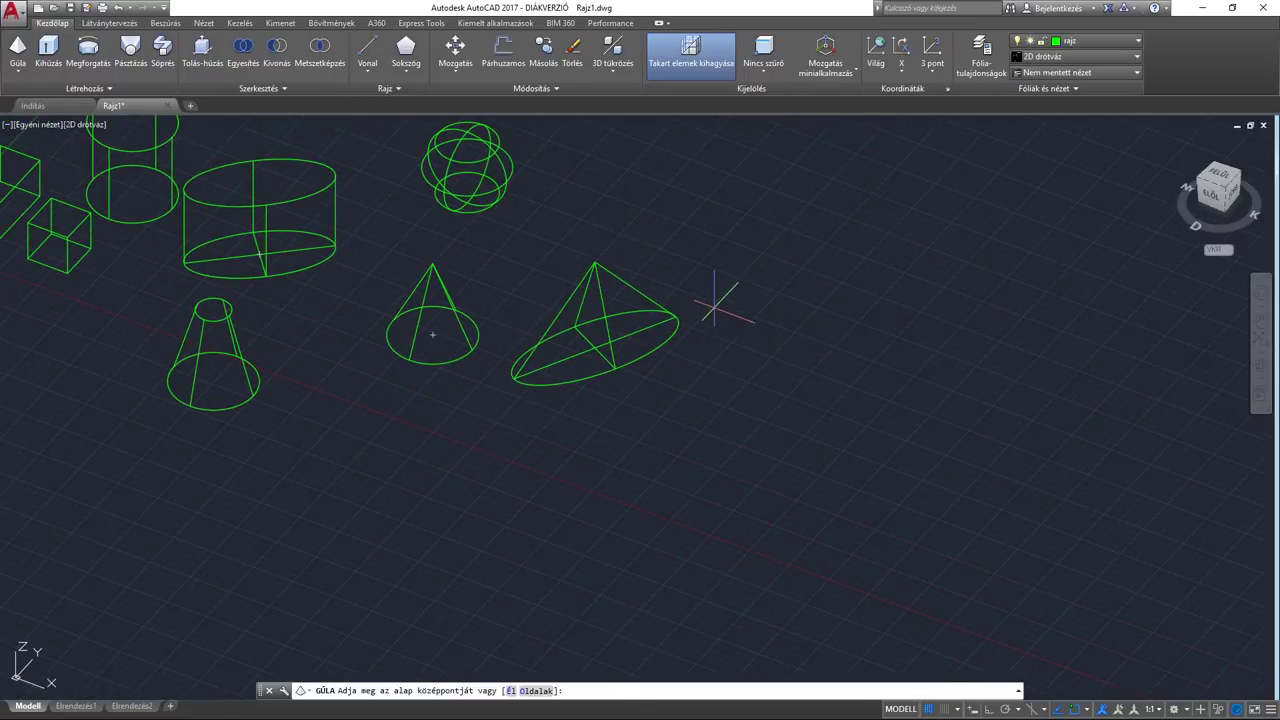
{"action": "middle_click_drag", "start_coordinate": [668, 470], "coordinate": [634, 413]}
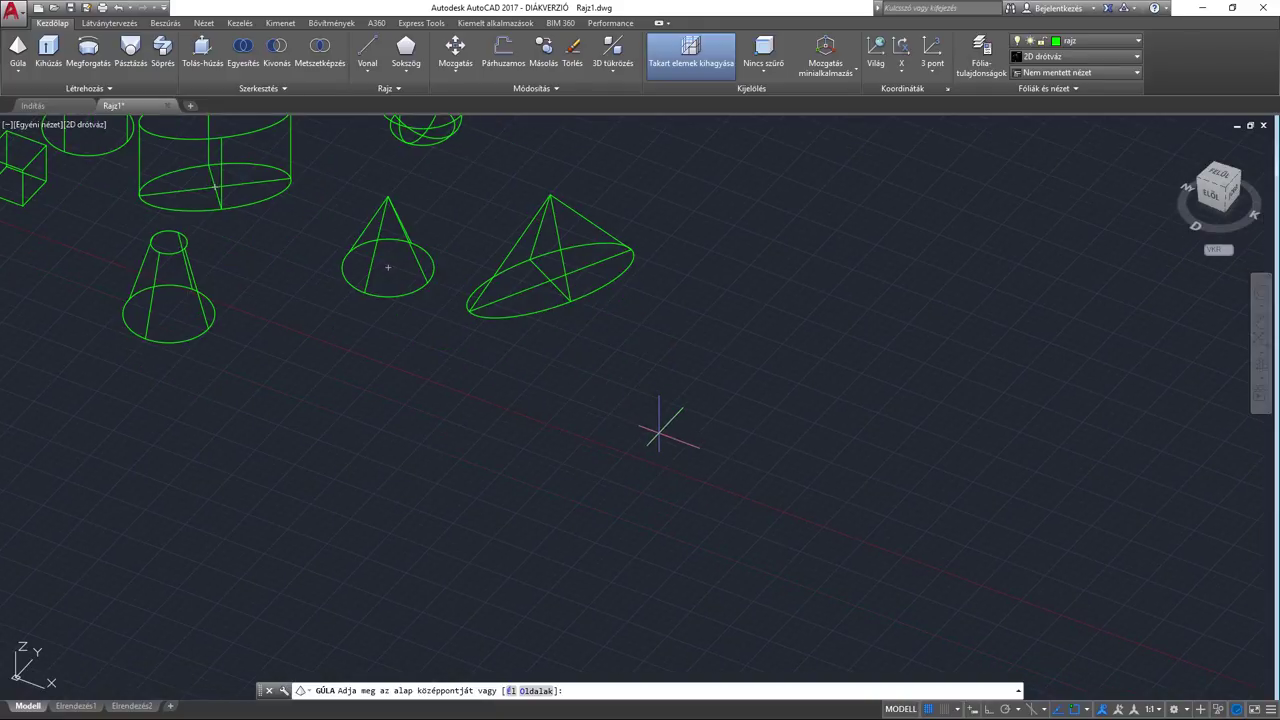
{"action": "left_click", "coordinate": [659, 431]}
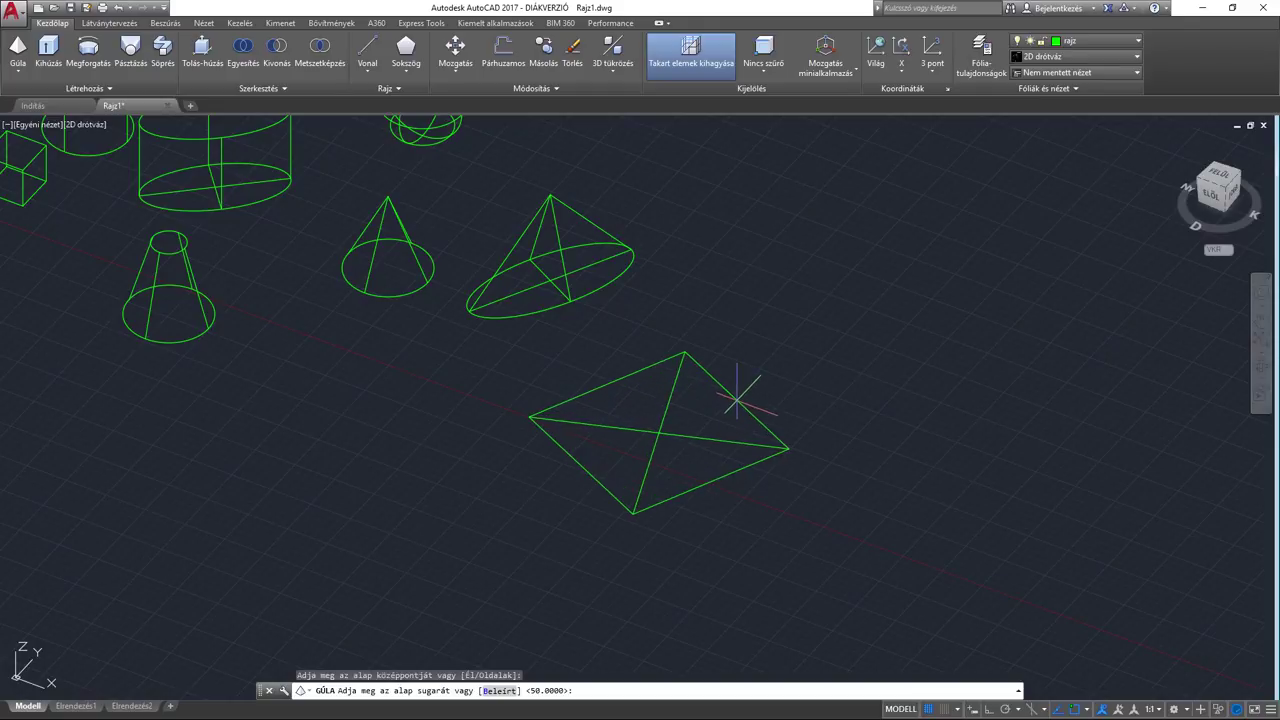
{"action": "type", "text": "60"}
{"action": "key", "text": "Return"}
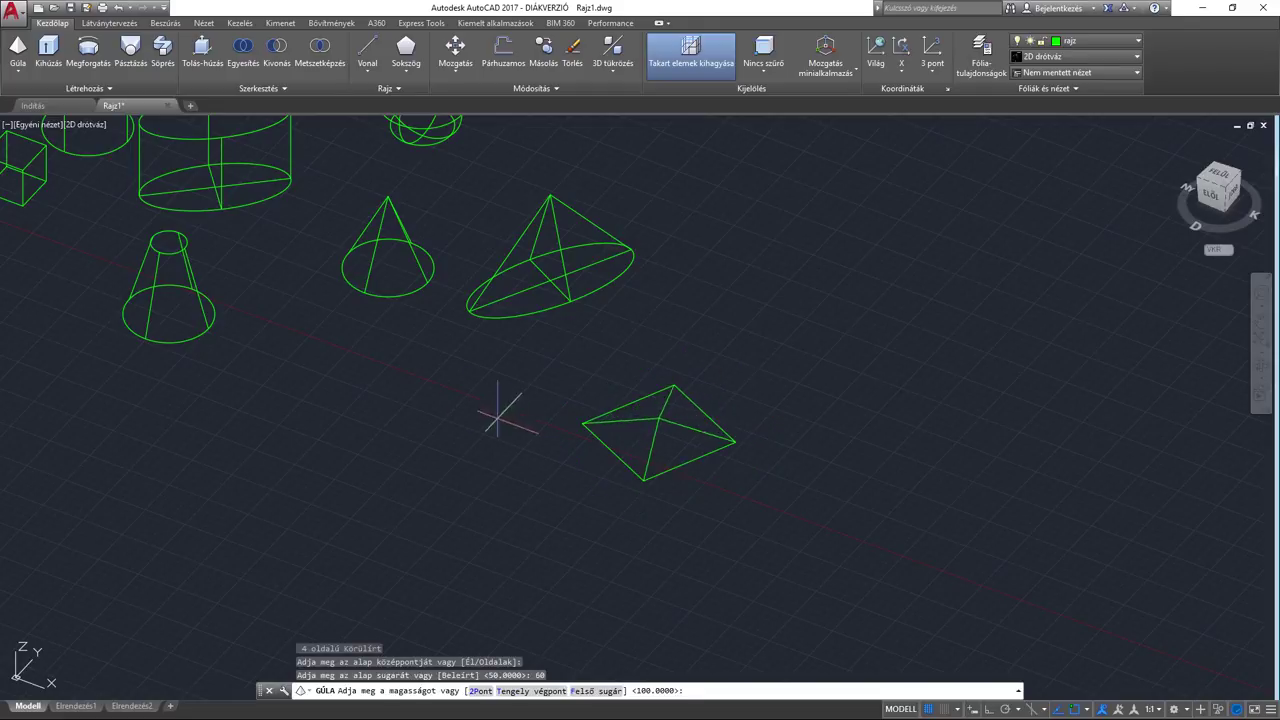
{"action": "left_click", "coordinate": [670, 312]}
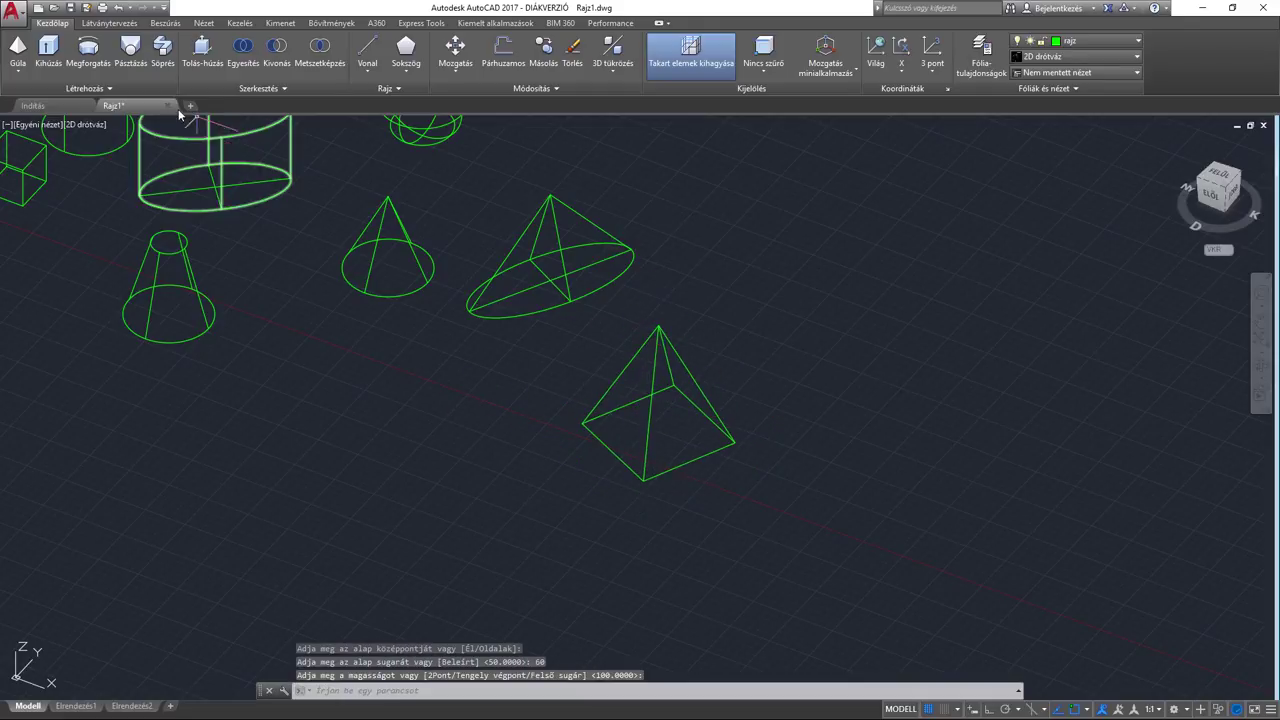
{"action": "left_click", "coordinate": [94, 127]}
Step: Shade the scene in Conceptual style and pan to open space beside the pyramid
{"action": "left_click", "coordinate": [114, 174]}
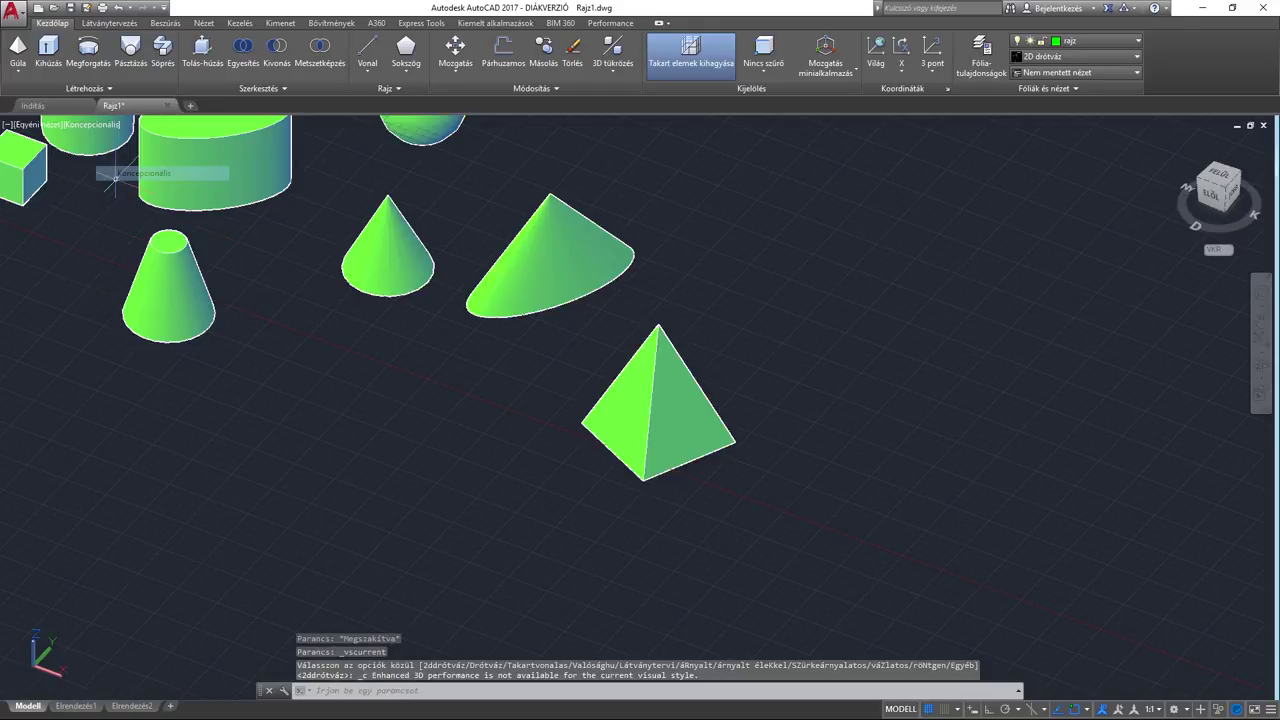
{"action": "middle_click_drag", "start_coordinate": [251, 366], "coordinate": [476, 355]}
{"action": "scroll", "coordinate": [476, 355], "scroll_direction": "up", "scroll_amount": 2}
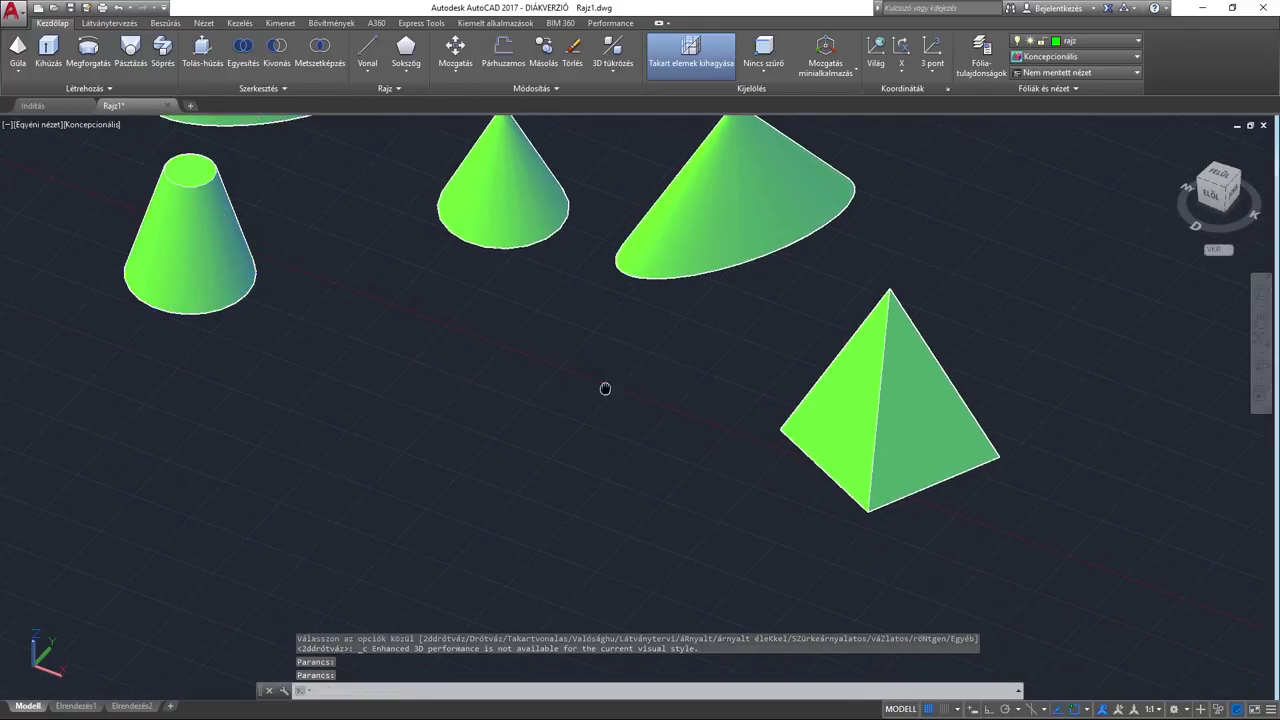
{"action": "middle_click_drag", "start_coordinate": [605, 388], "coordinate": [545, 405]}
Step: Add an eight-sided pyramid, base radius 100 and height 100, then view southeast isometric
{"action": "left_click", "coordinate": [17, 50]}
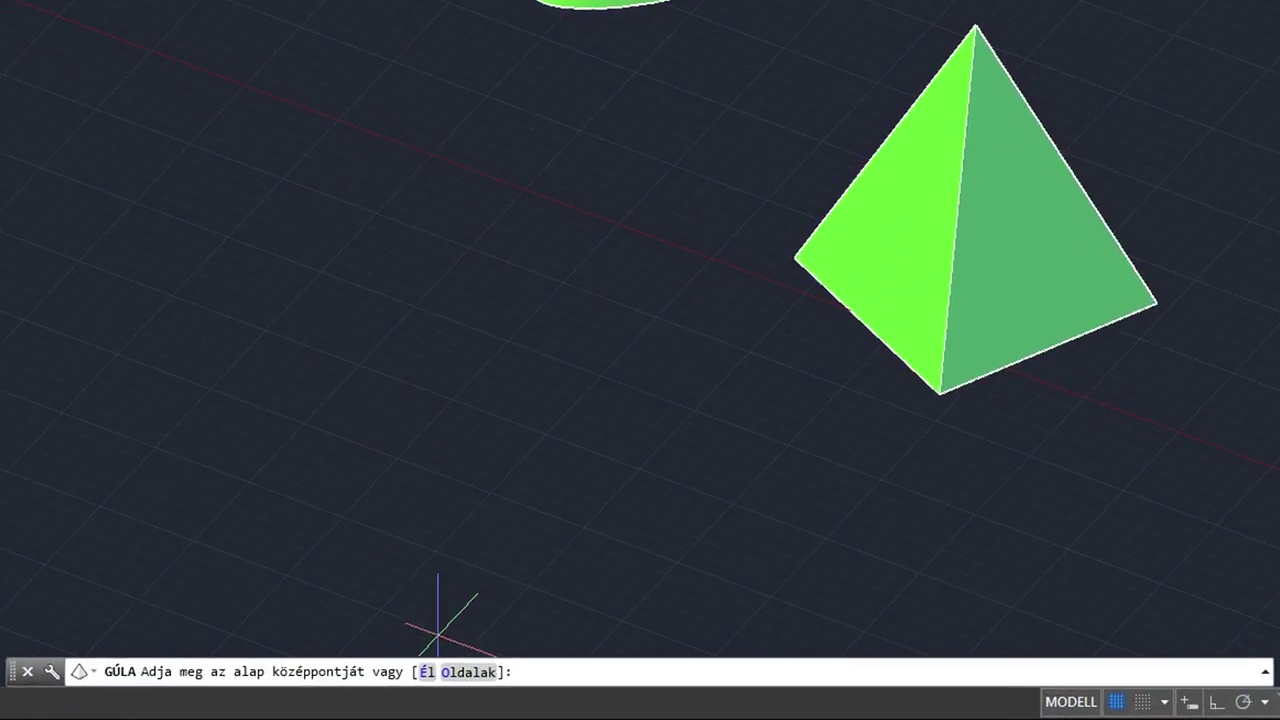
{"action": "left_click", "coordinate": [468, 673]}
{"action": "type", "text": "8"}
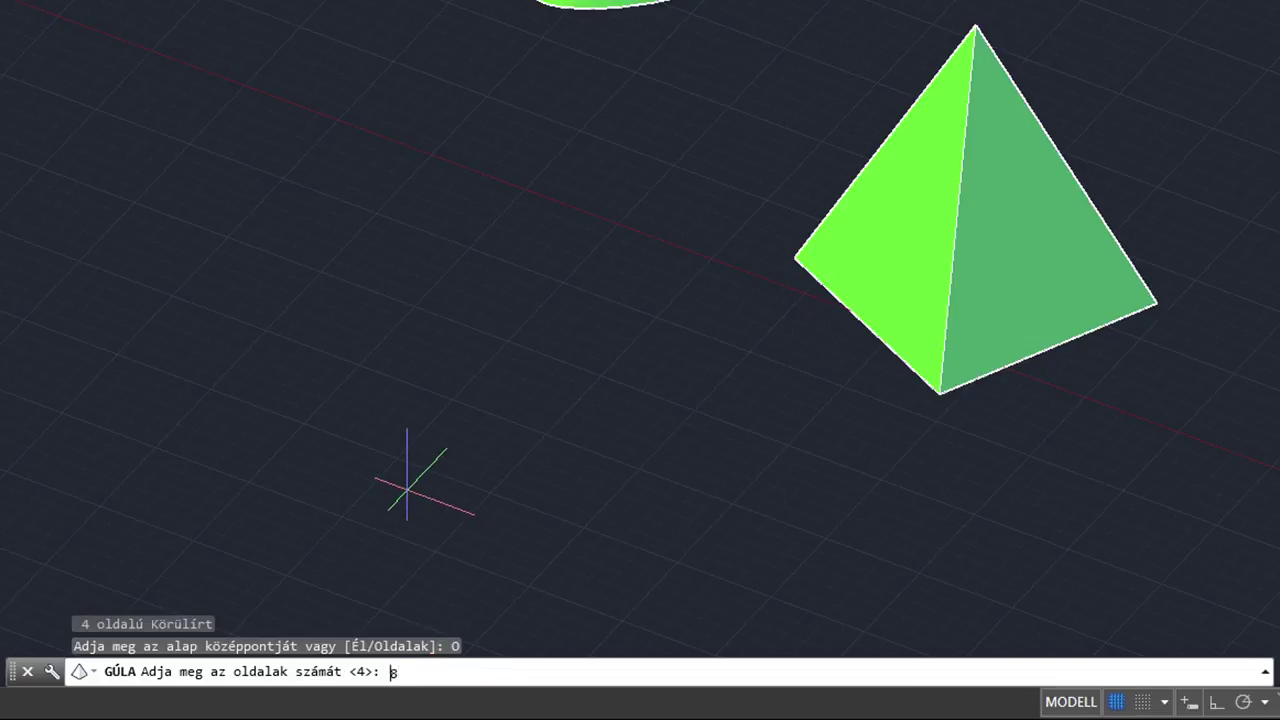
{"action": "key", "text": "Return"}
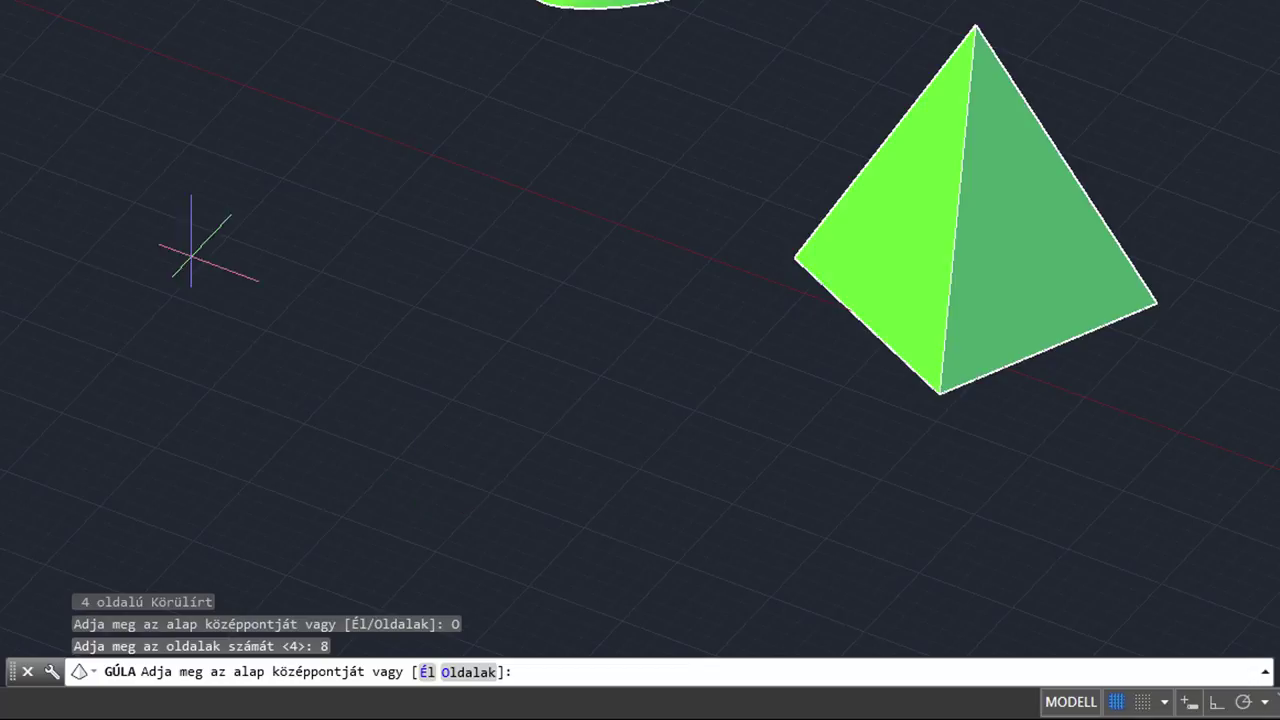
{"action": "left_click", "coordinate": [206, 272]}
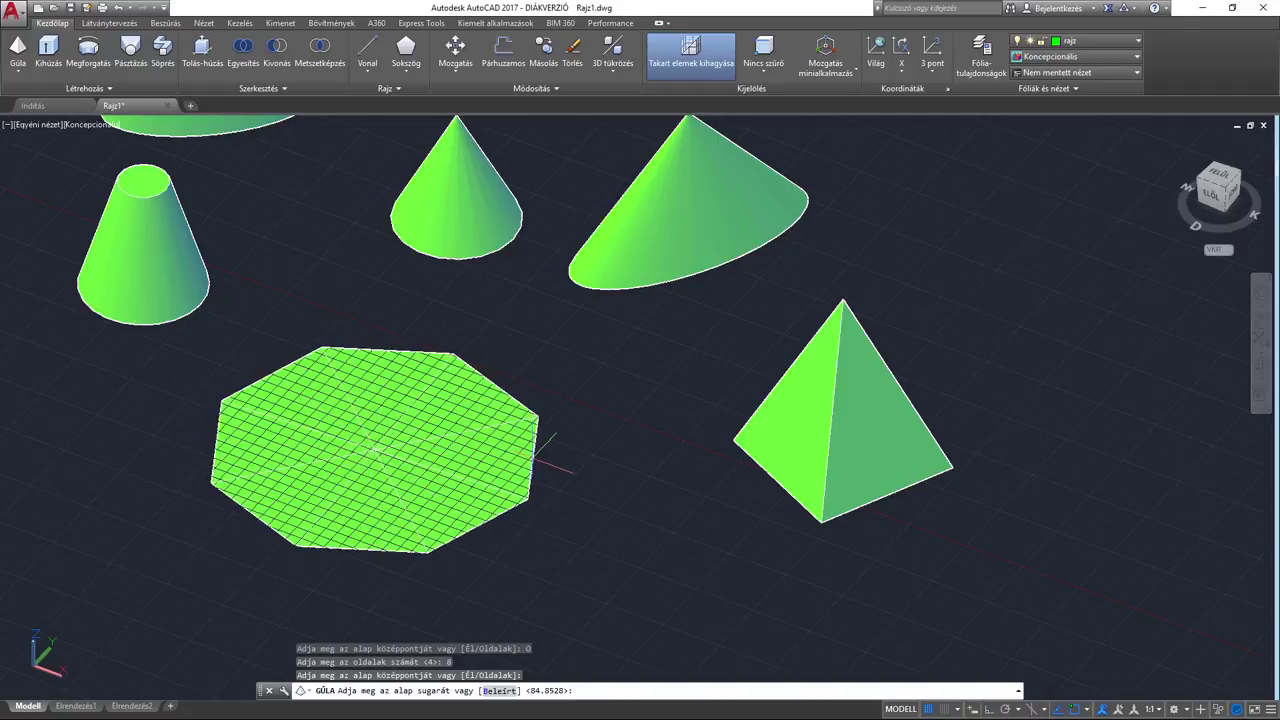
{"action": "type", "text": "10"}
{"action": "key", "text": "Return"}
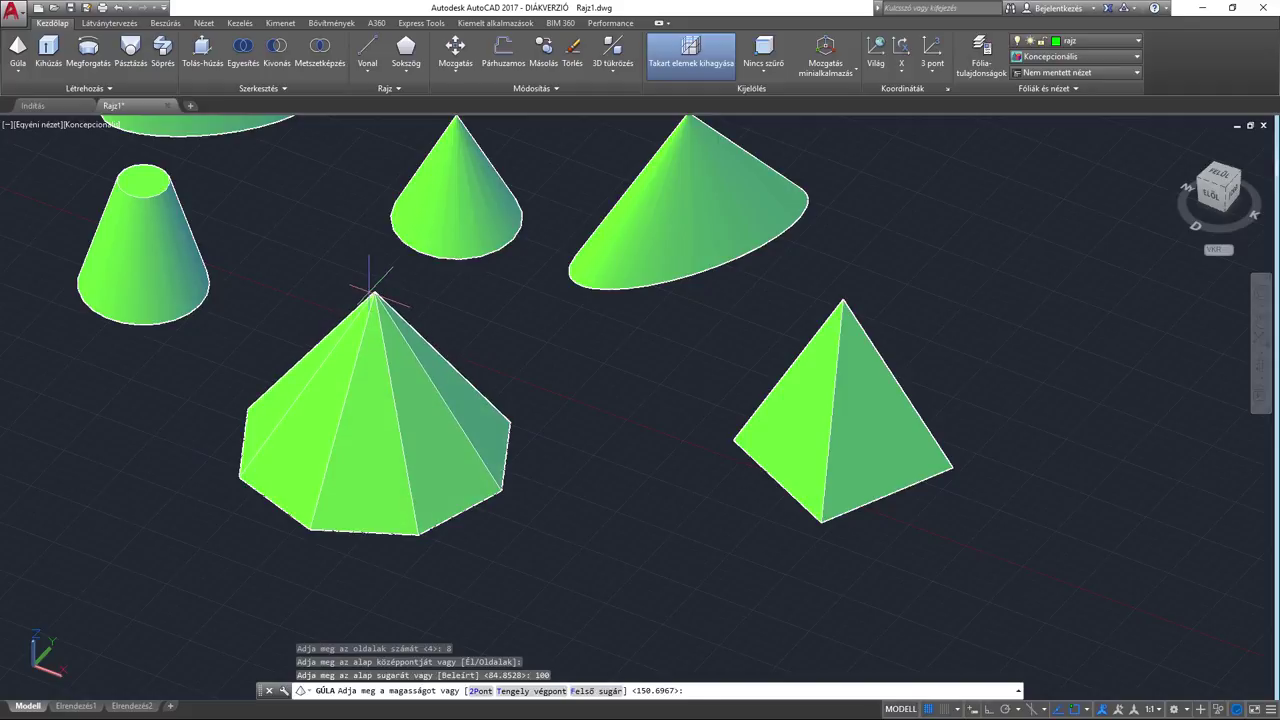
{"action": "key", "text": "Return"}
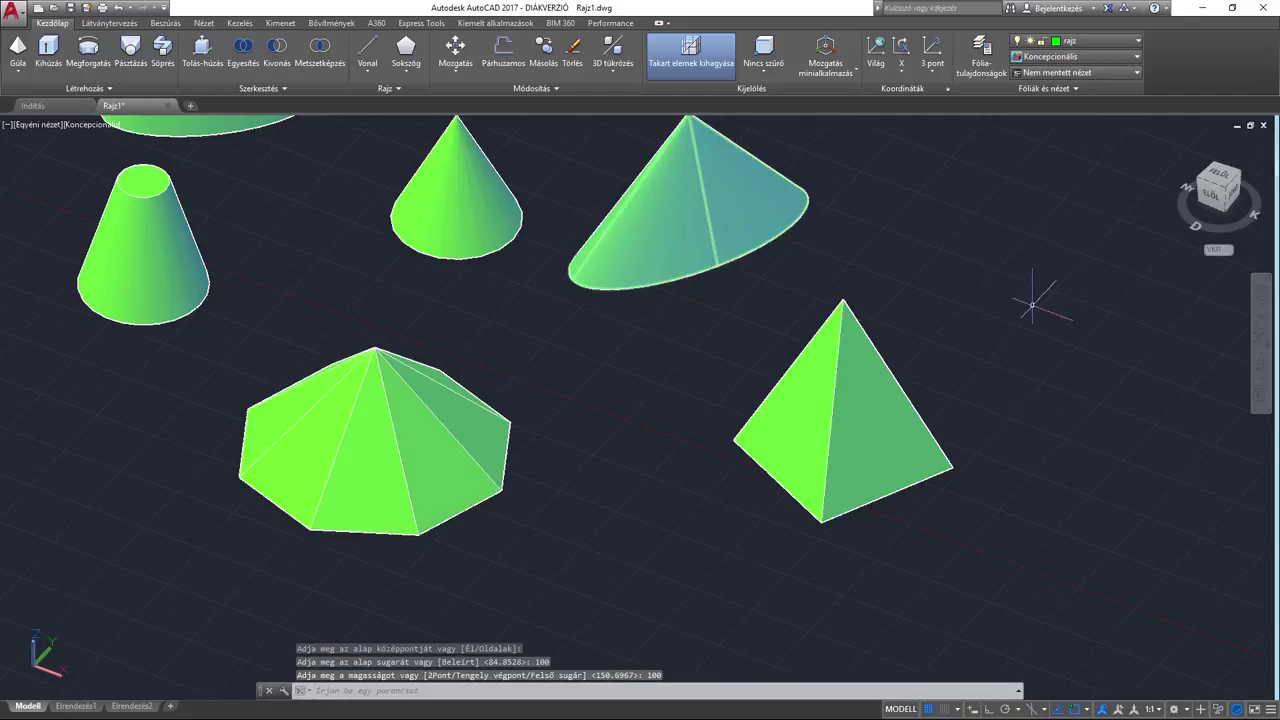
{"action": "left_click", "coordinate": [1224, 188]}
Step: Create an eight-sided pyramid frustum with base radius 100, top radius 30, height 50
{"action": "scroll", "coordinate": [577, 527], "scroll_direction": "down", "scroll_amount": 3}
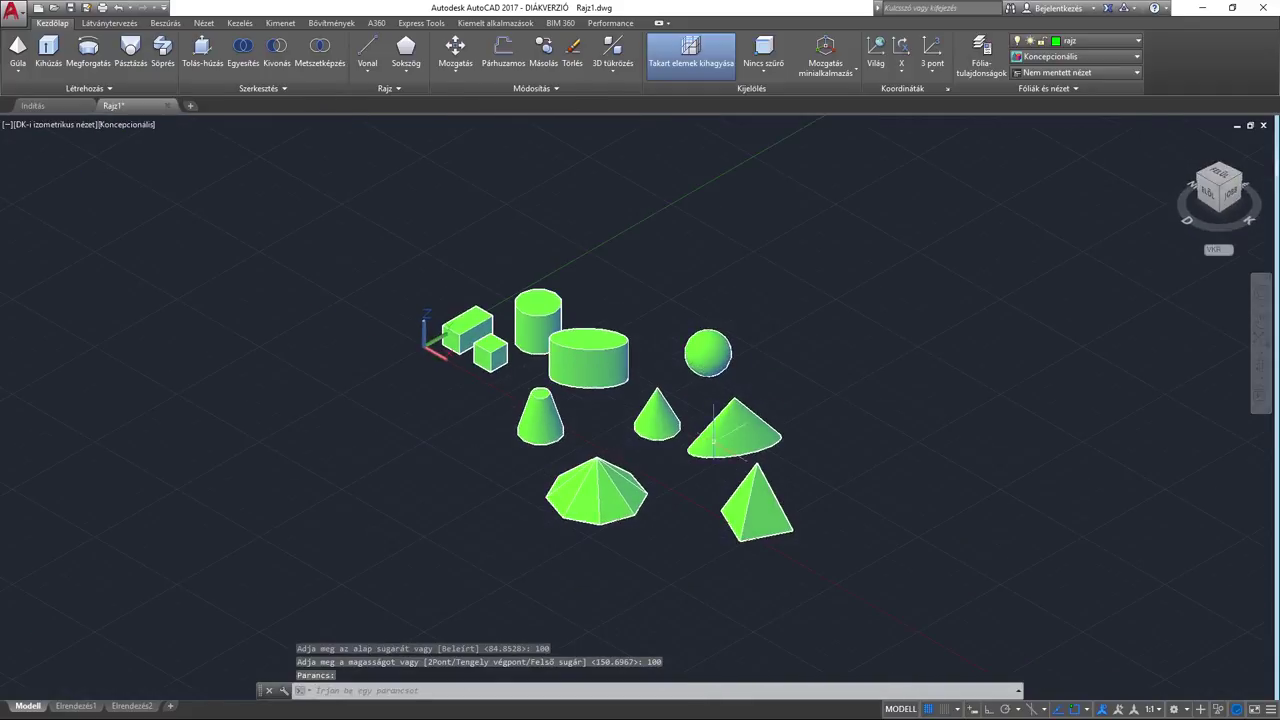
{"action": "scroll", "coordinate": [577, 527], "scroll_direction": "up", "scroll_amount": 5}
{"action": "mouse_move", "coordinate": [590, 480]}
{"action": "middle_mouse_down"}
{"action": "mouse_move", "coordinate": [896, 483]}
{"action": "mouse_move", "coordinate": [658, 490]}
{"action": "middle_mouse_up"}
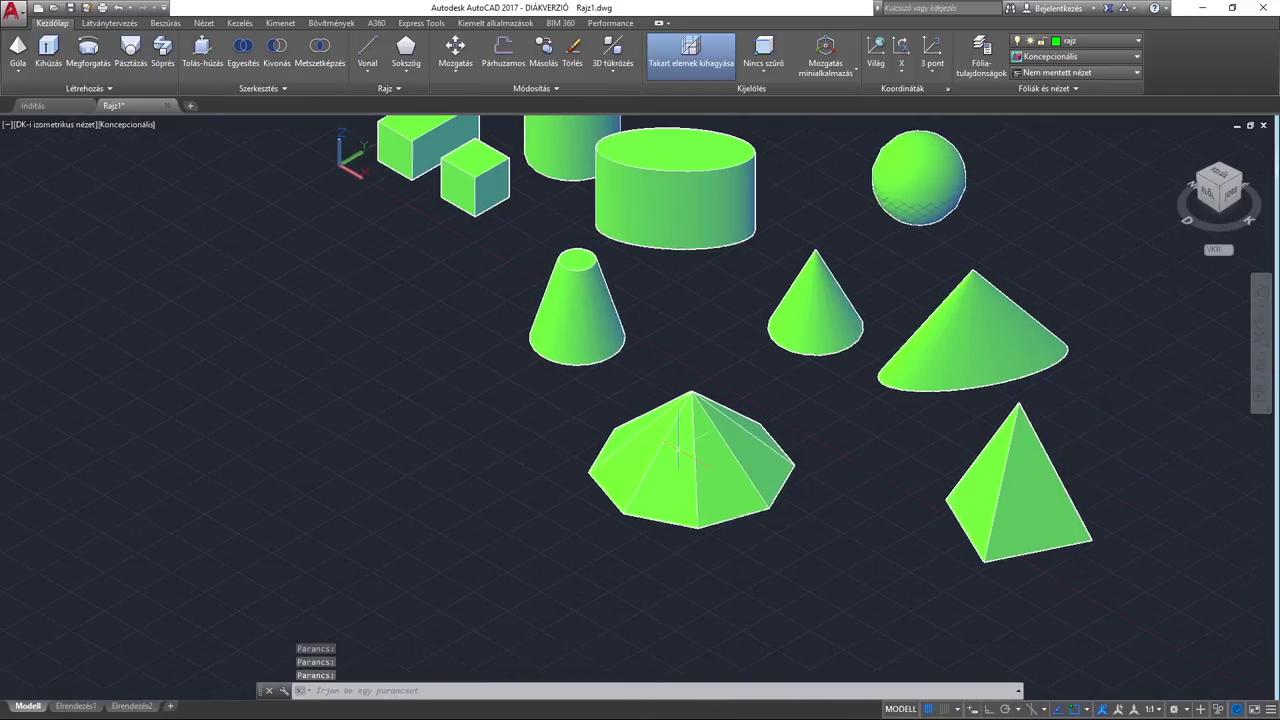
{"action": "middle_click_drag", "start_coordinate": [577, 408], "coordinate": [557, 427]}
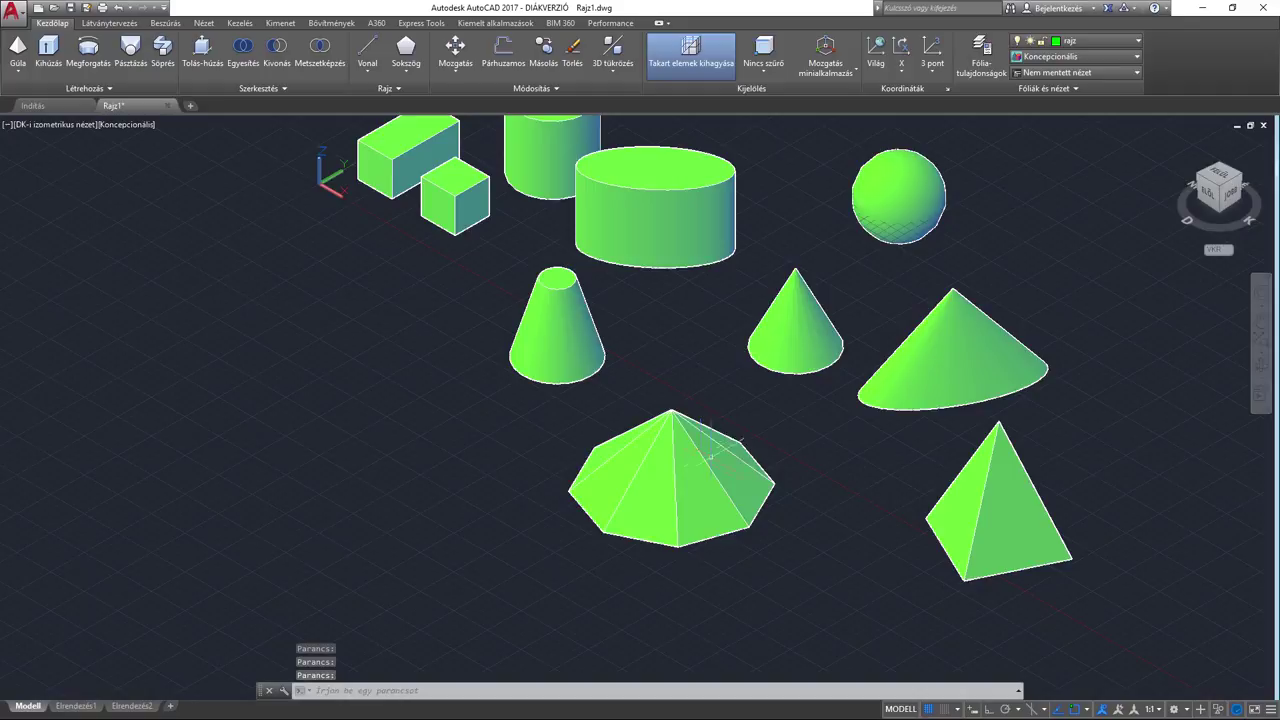
{"action": "middle_click_drag", "start_coordinate": [573, 322], "coordinate": [622, 297]}
{"action": "scroll", "coordinate": [609, 397], "scroll_direction": "up", "scroll_amount": 2}
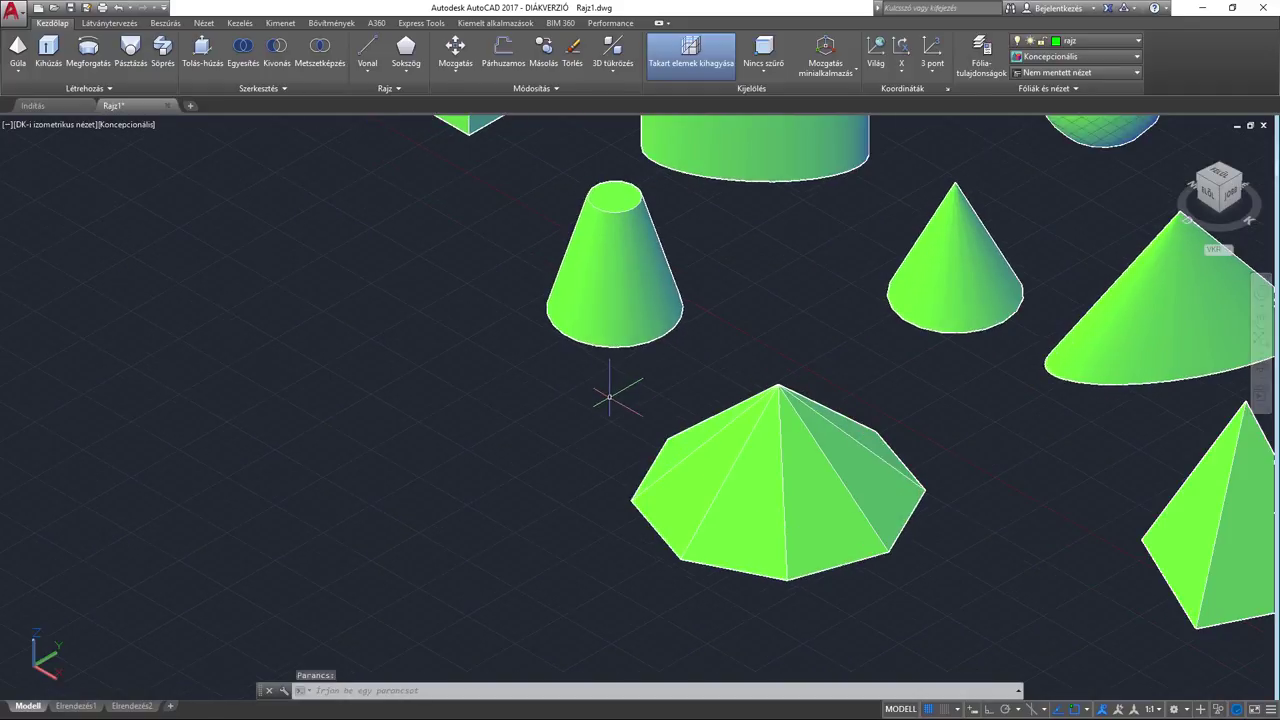
{"action": "left_click", "coordinate": [18, 52]}
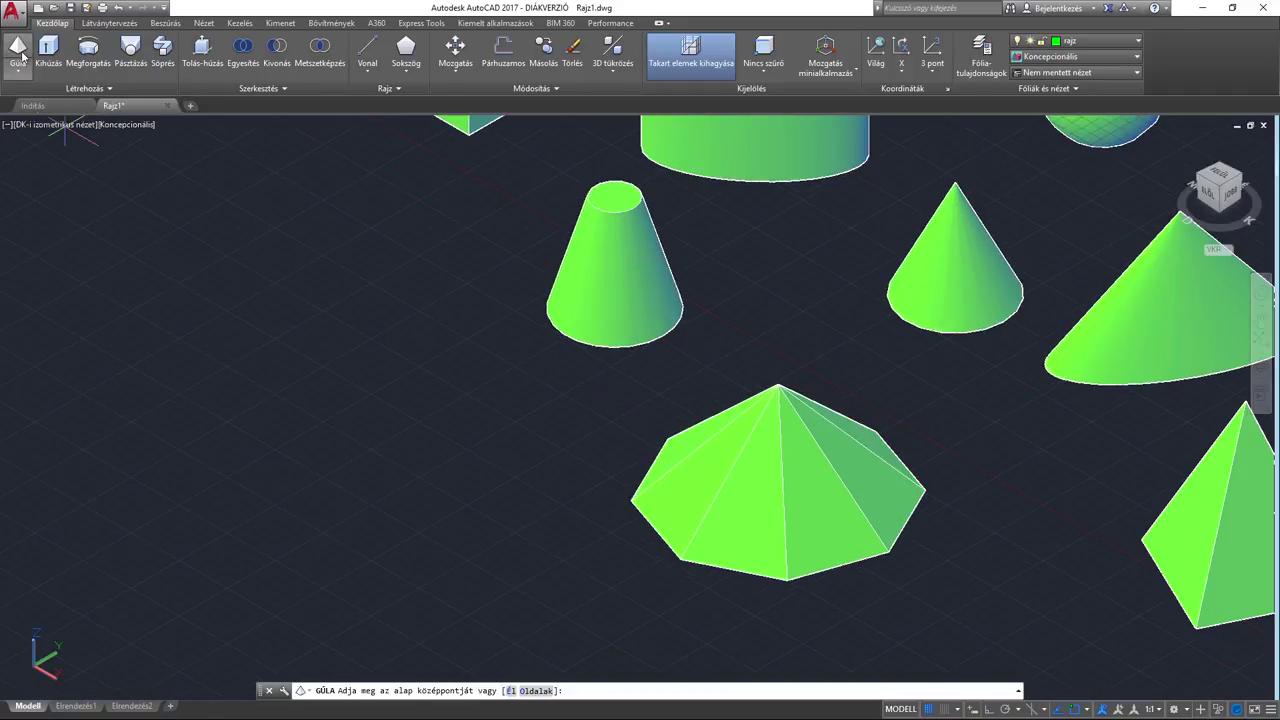
{"action": "left_click", "coordinate": [395, 407]}
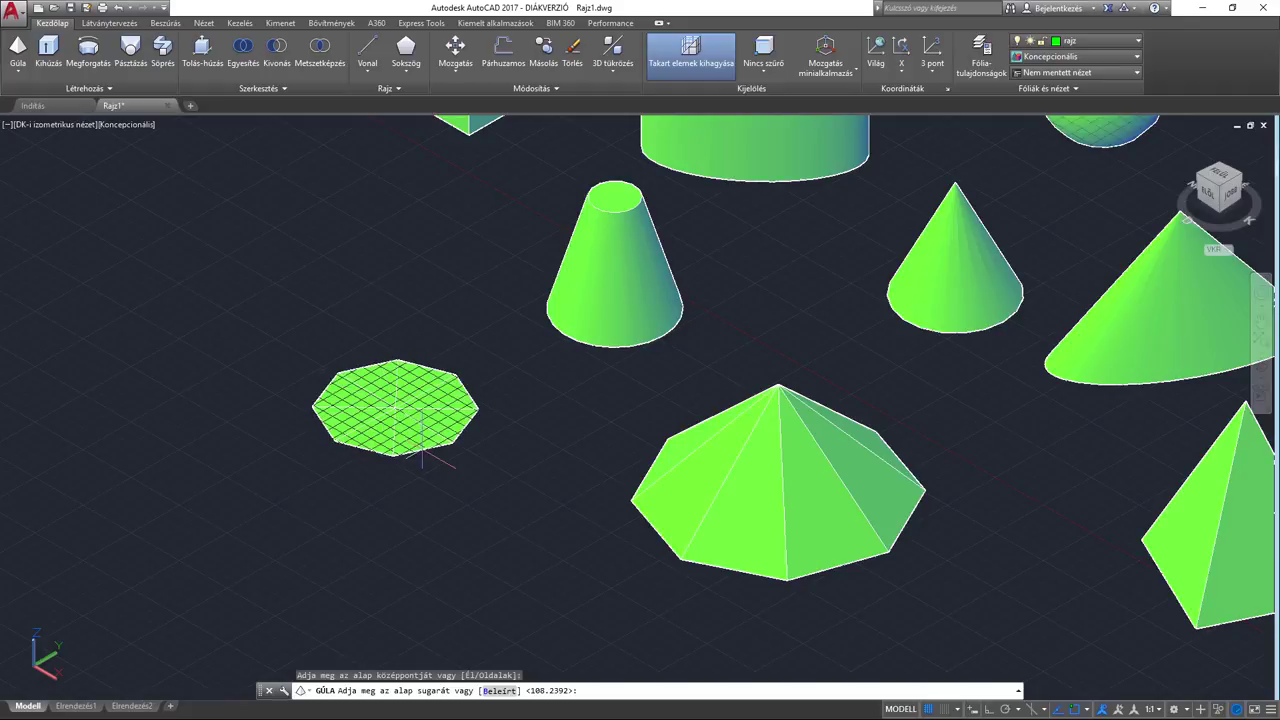
{"action": "type", "text": "00"}
{"action": "key", "text": "Return"}
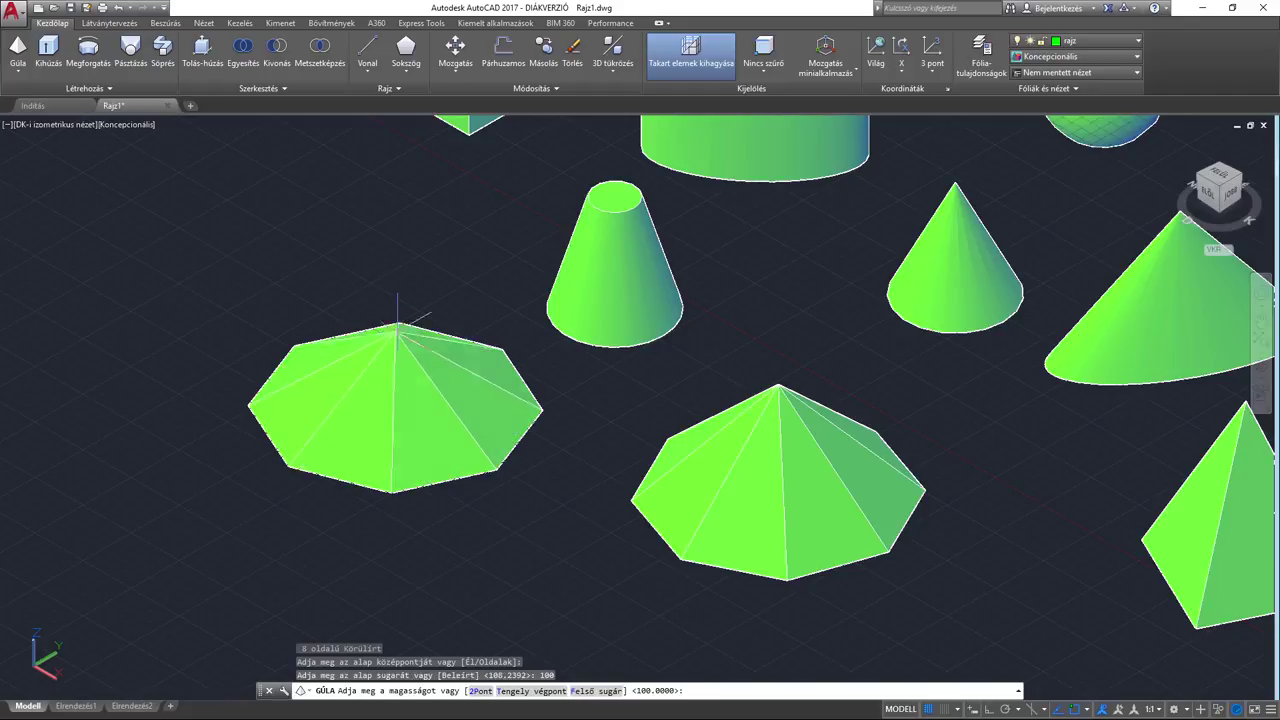
{"action": "left_click", "coordinate": [599, 686]}
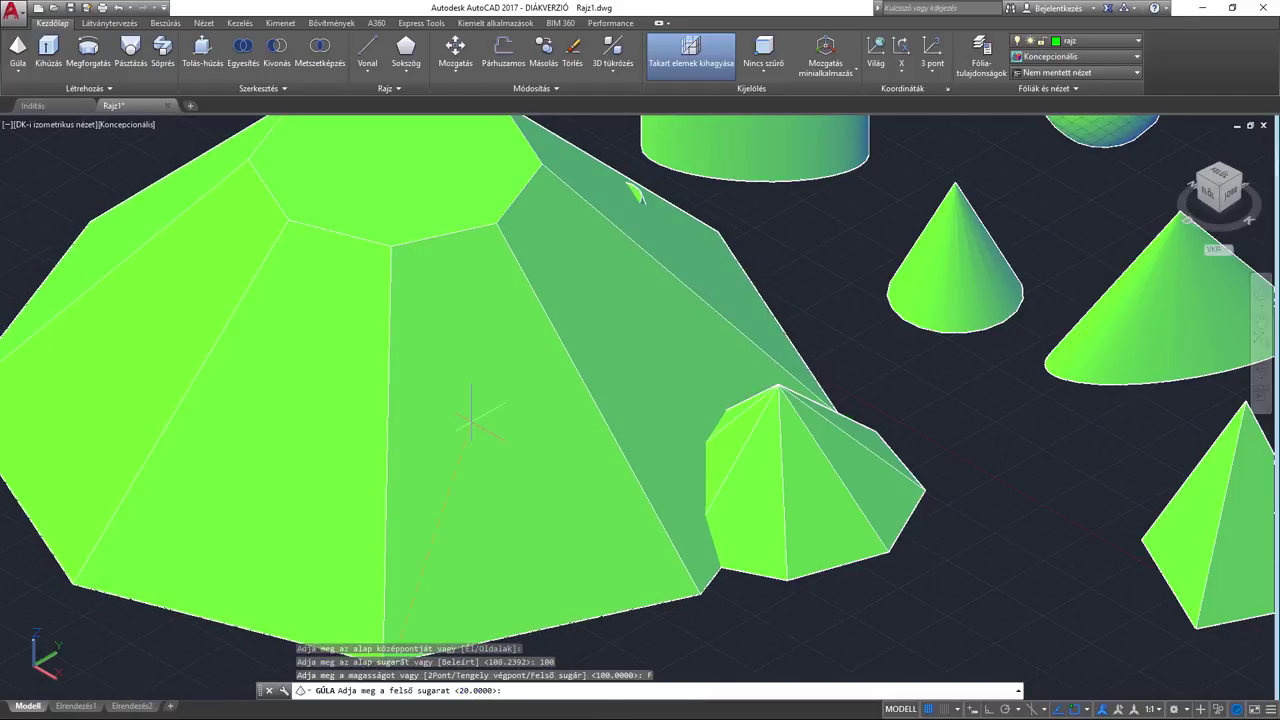
{"action": "type", "text": "30"}
{"action": "key", "text": "Return"}
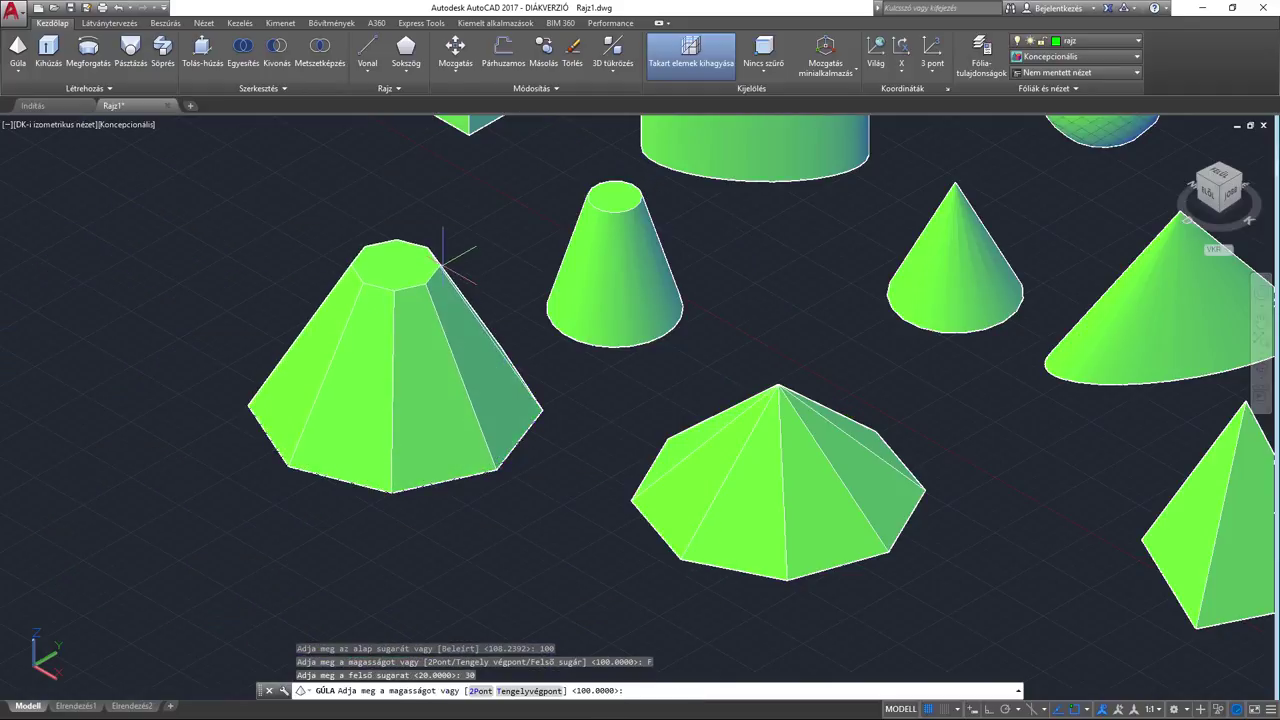
{"action": "type", "text": "50"}
{"action": "key", "text": "Return"}
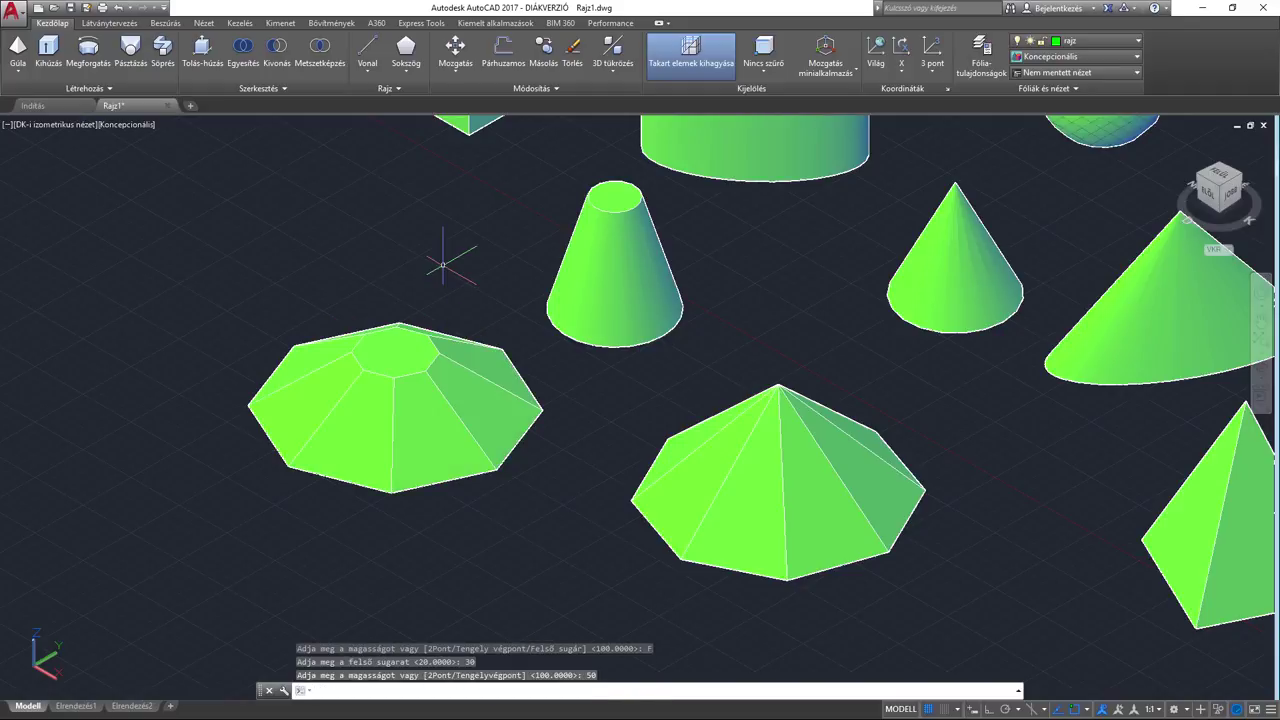
Step: Orbit and pan the view around all the solids to inspect them
{"action": "left_click", "coordinate": [1261, 368]}
{"action": "mouse_move", "coordinate": [869, 408]}
{"action": "left_mouse_down"}
{"action": "mouse_move", "coordinate": [665, 351]}
{"action": "mouse_move", "coordinate": [674, 337]}
{"action": "mouse_move", "coordinate": [580, 363]}
{"action": "mouse_move", "coordinate": [543, 403]}
{"action": "mouse_move", "coordinate": [808, 428]}
{"action": "left_mouse_up"}
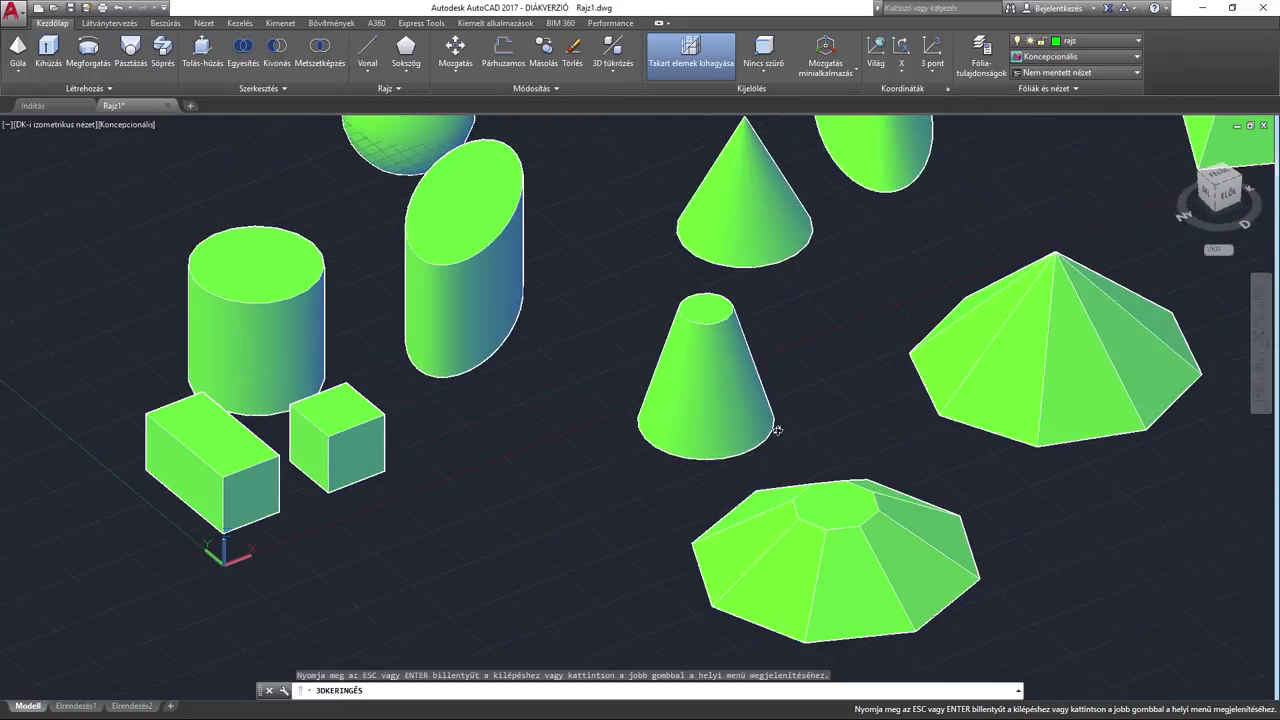
{"action": "scroll", "coordinate": [778, 430], "scroll_direction": "down", "scroll_amount": 2}
{"action": "key", "text": "Escape"}
{"action": "middle_click_drag", "start_coordinate": [896, 453], "coordinate": [586, 423]}
{"action": "scroll", "coordinate": [586, 423], "scroll_direction": "down", "scroll_amount": 3}
{"action": "scroll", "coordinate": [595, 396], "scroll_direction": "up", "scroll_amount": 1}
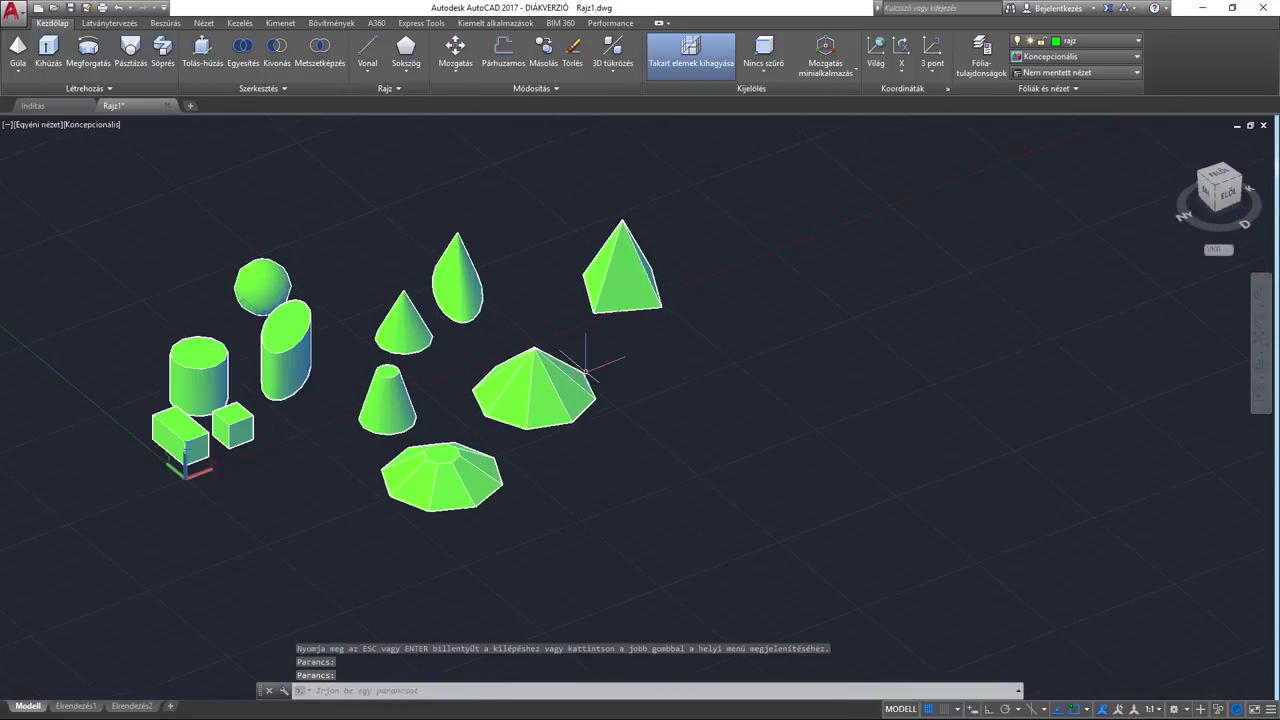
{"action": "scroll", "coordinate": [600, 380], "scroll_direction": "up", "scroll_amount": 1}
{"action": "key", "text": "Escape"}
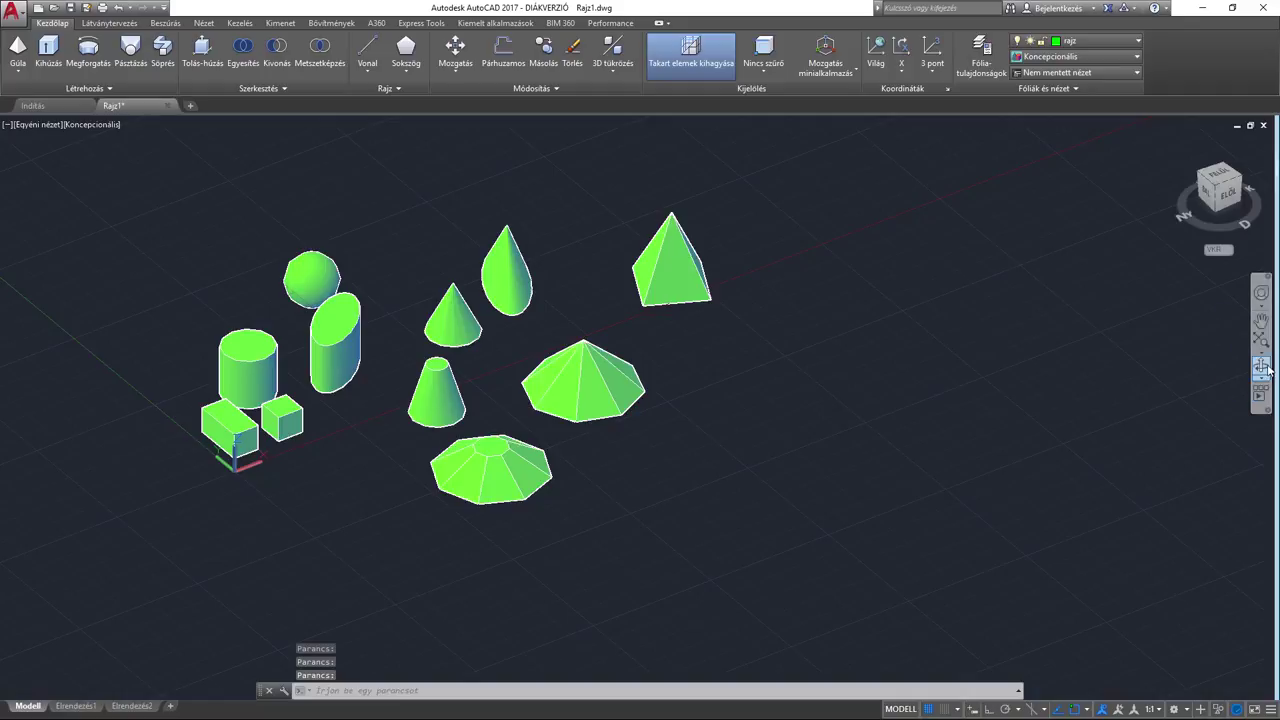
{"action": "left_click", "coordinate": [1262, 393]}
{"action": "mouse_move", "coordinate": [971, 380]}
{"action": "left_mouse_down"}
{"action": "mouse_move", "coordinate": [837, 380]}
{"action": "mouse_move", "coordinate": [816, 363]}
{"action": "left_mouse_up"}
{"action": "key", "text": "Escape"}
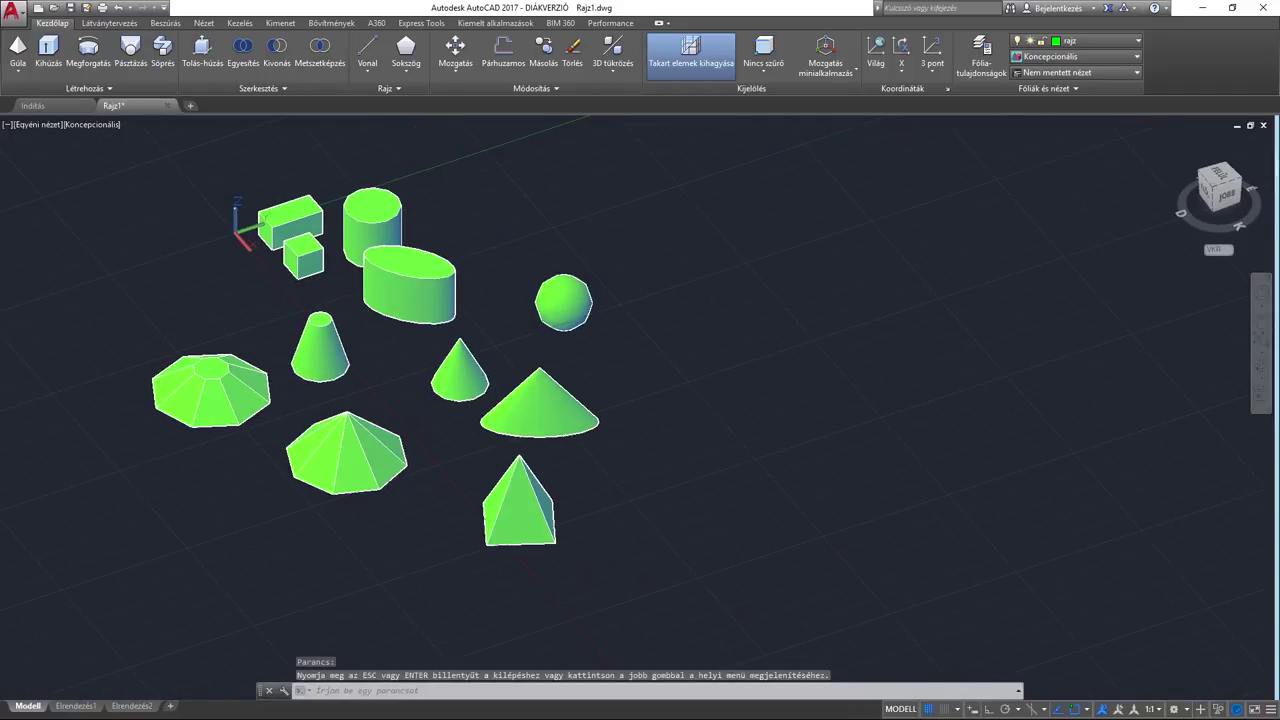
{"action": "scroll", "coordinate": [860, 389], "scroll_direction": "up", "scroll_amount": 3}
{"action": "scroll", "coordinate": [855, 391], "scroll_direction": "down", "scroll_amount": 2}
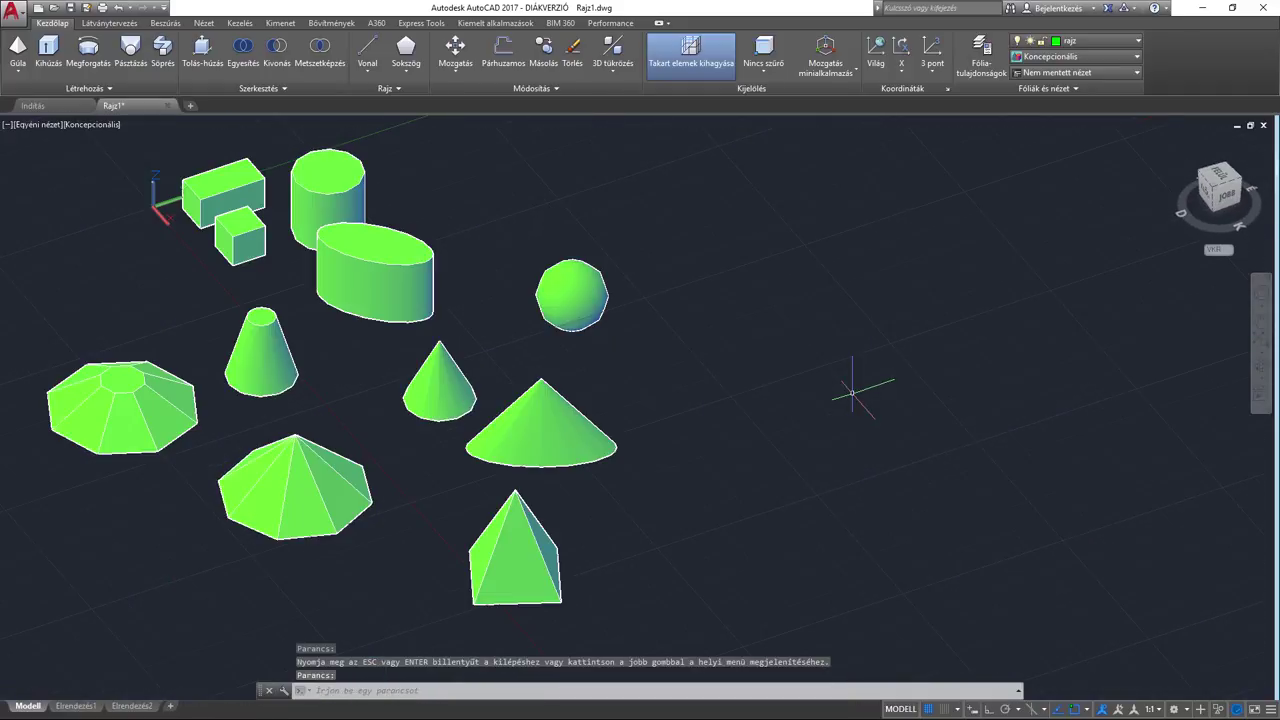
{"action": "left_click", "coordinate": [18, 66]}
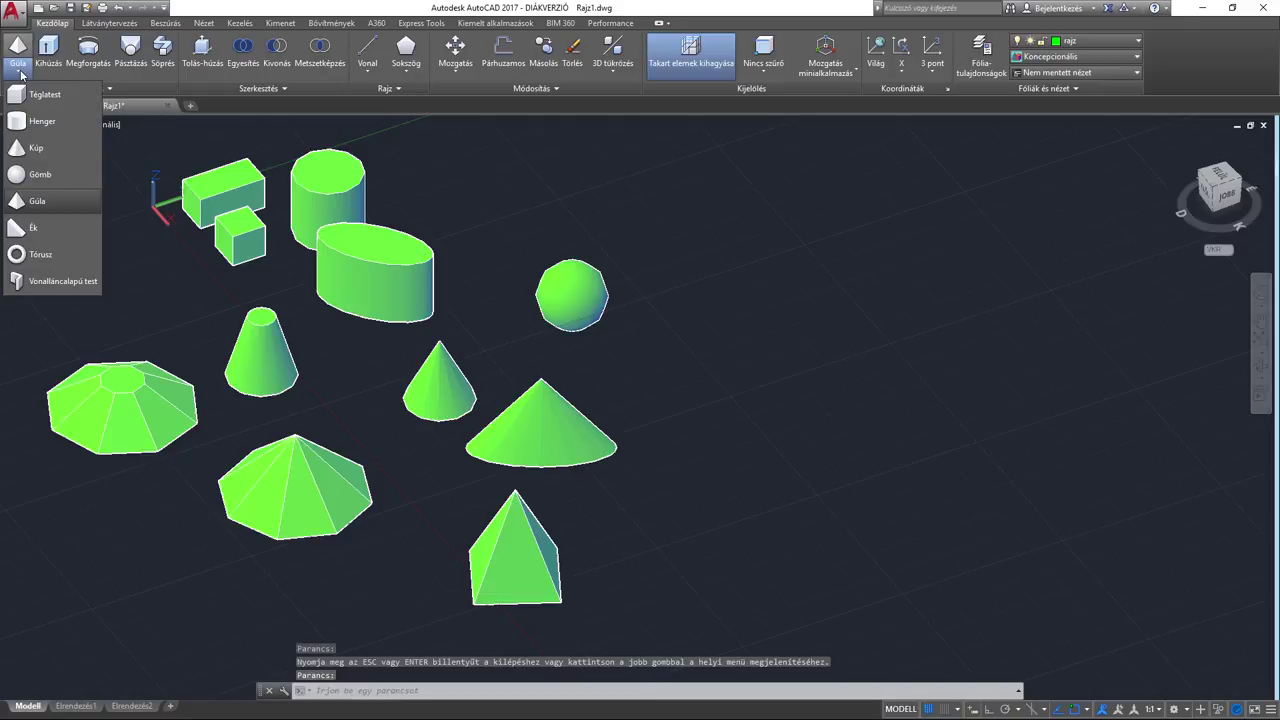
Step: Draw a wedge right of the cones from two base corners and a picked height
{"action": "left_click", "coordinate": [58, 231]}
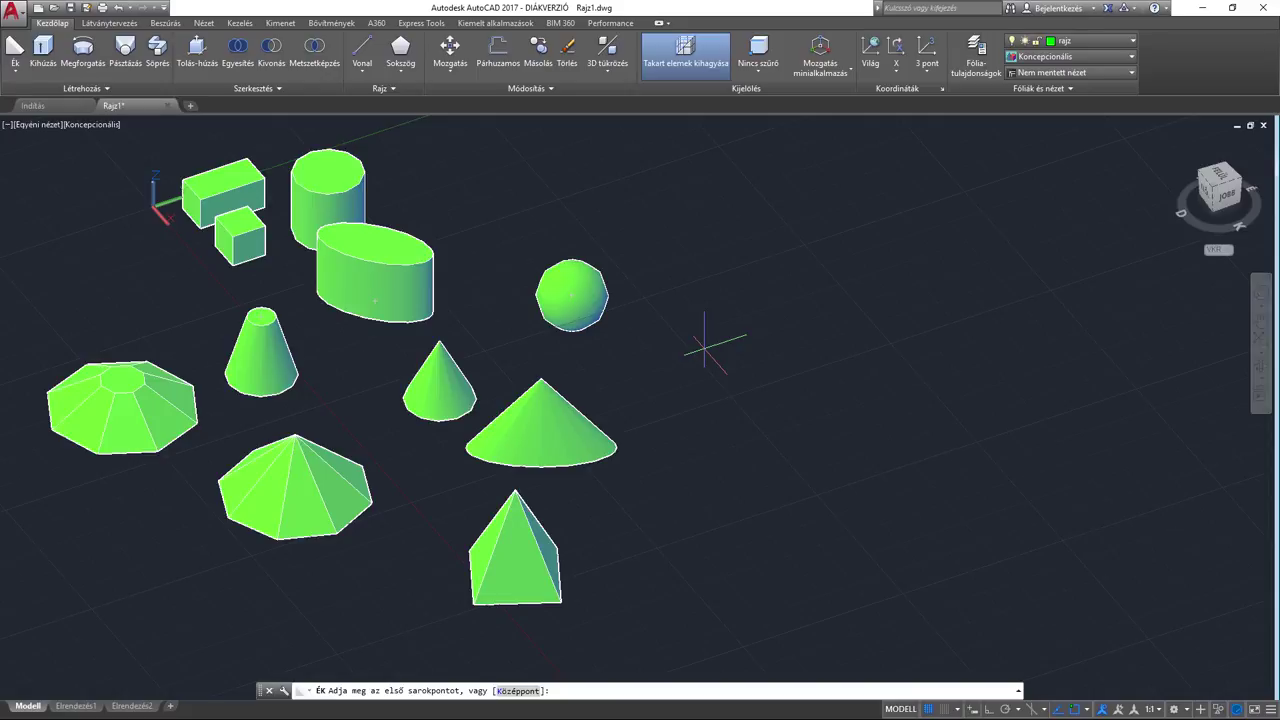
{"action": "left_click", "coordinate": [741, 395]}
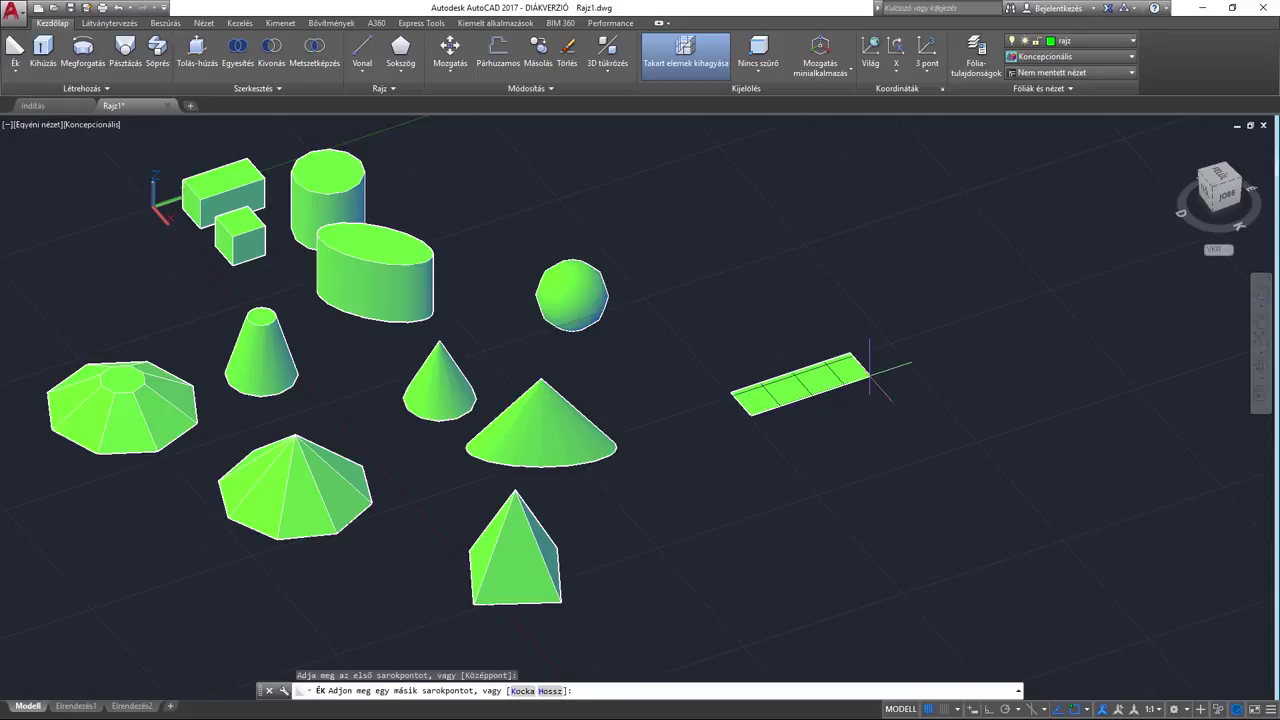
{"action": "scroll", "coordinate": [873, 405], "scroll_direction": "up", "scroll_amount": 2}
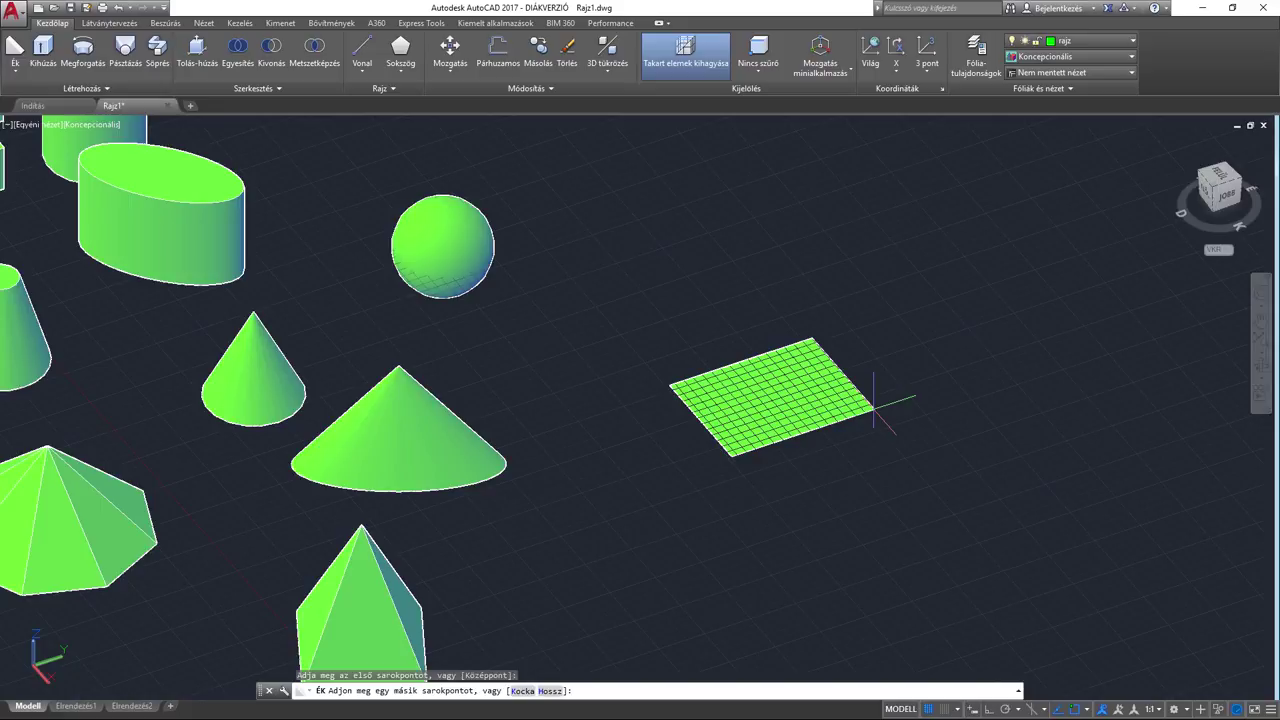
{"action": "left_click", "coordinate": [887, 445]}
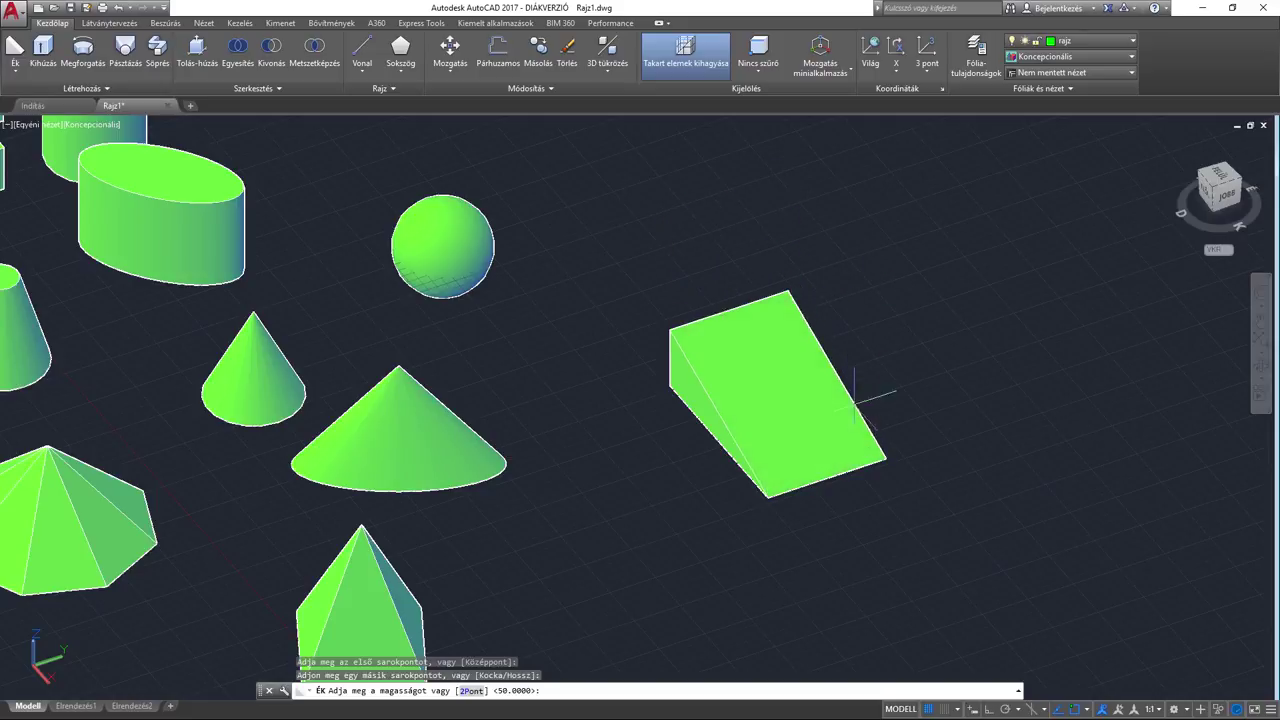
{"action": "left_click", "coordinate": [857, 349]}
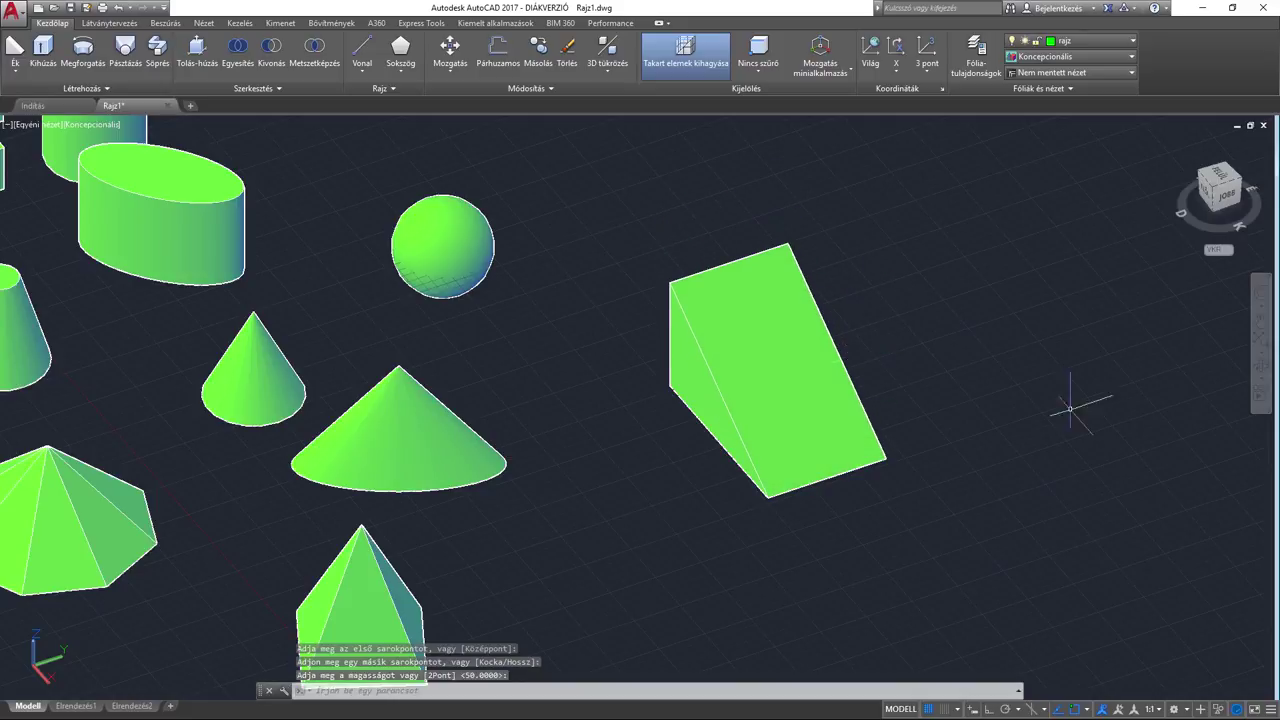
Step: Orbit the view slightly to inspect the new wedge
{"action": "left_click", "coordinate": [1262, 378]}
{"action": "mouse_move", "coordinate": [740, 455]}
{"action": "left_mouse_down"}
{"action": "mouse_move", "coordinate": [814, 411]}
{"action": "mouse_move", "coordinate": [757, 460]}
{"action": "left_mouse_up"}
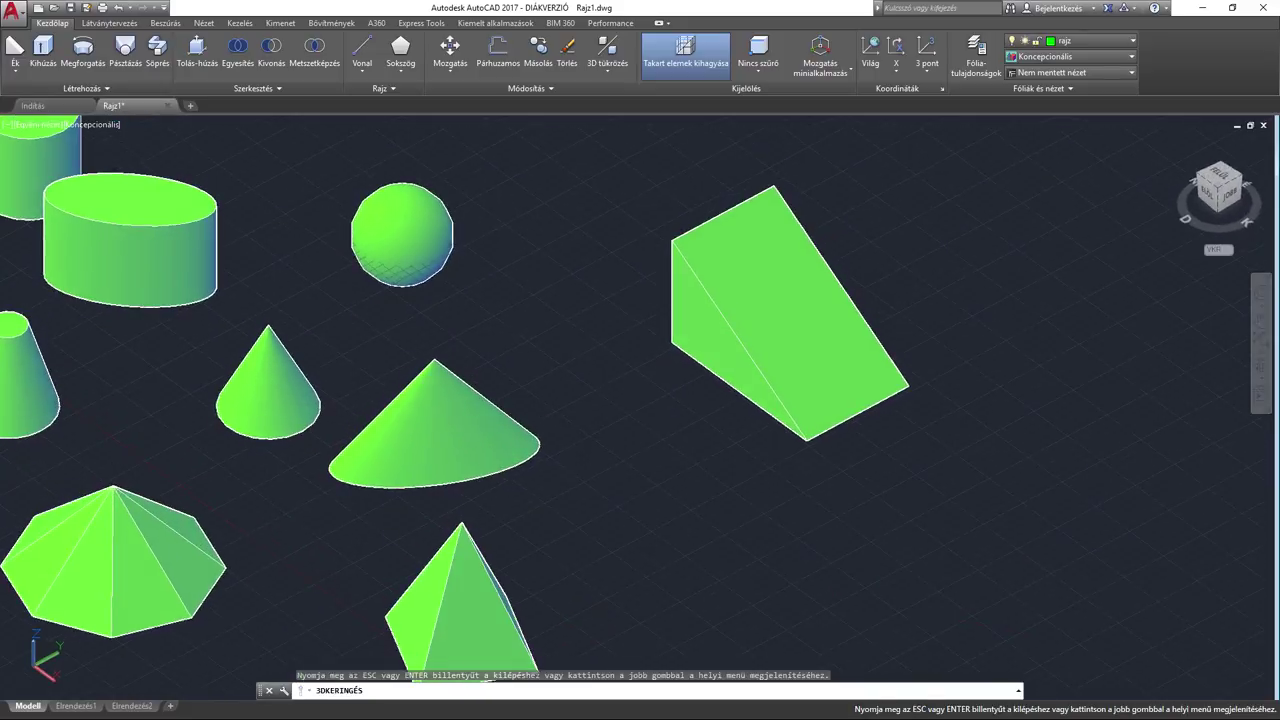
{"action": "key", "text": "Escape"}
Step: Create a wedge of length 70, width 50 and height 30 below the first one
{"action": "left_click", "coordinate": [15, 50]}
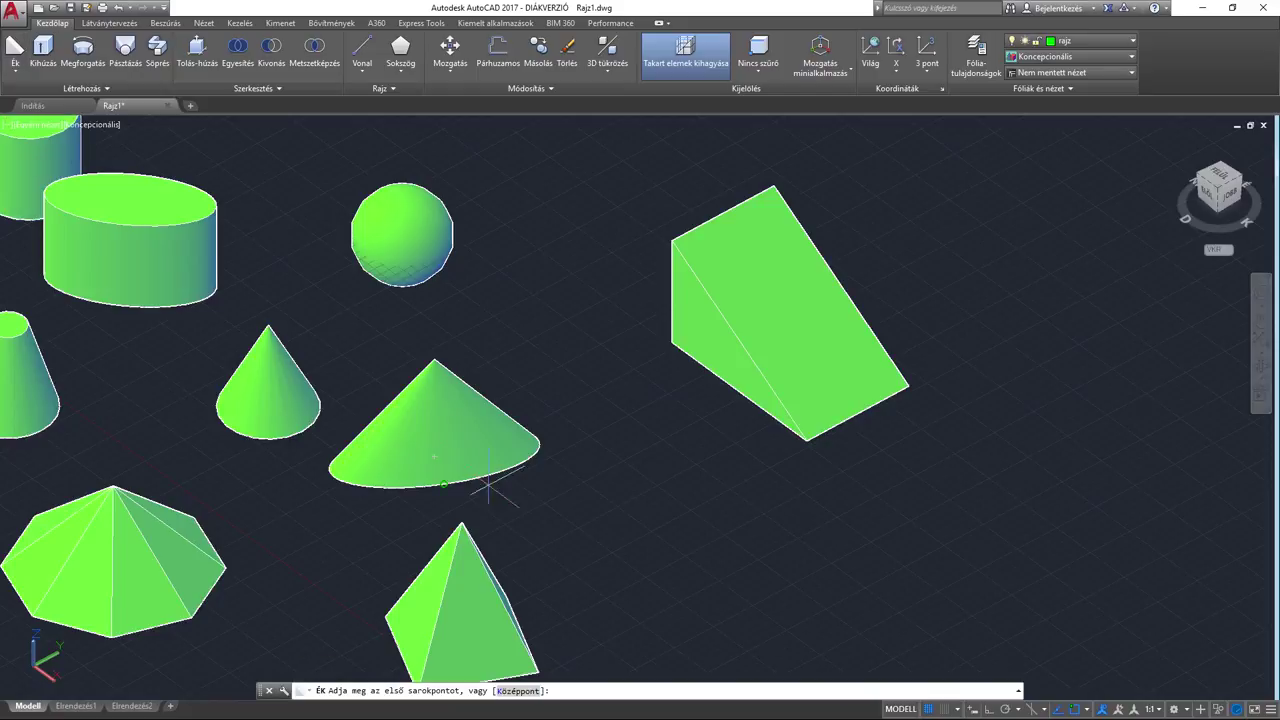
{"action": "left_click", "coordinate": [680, 574]}
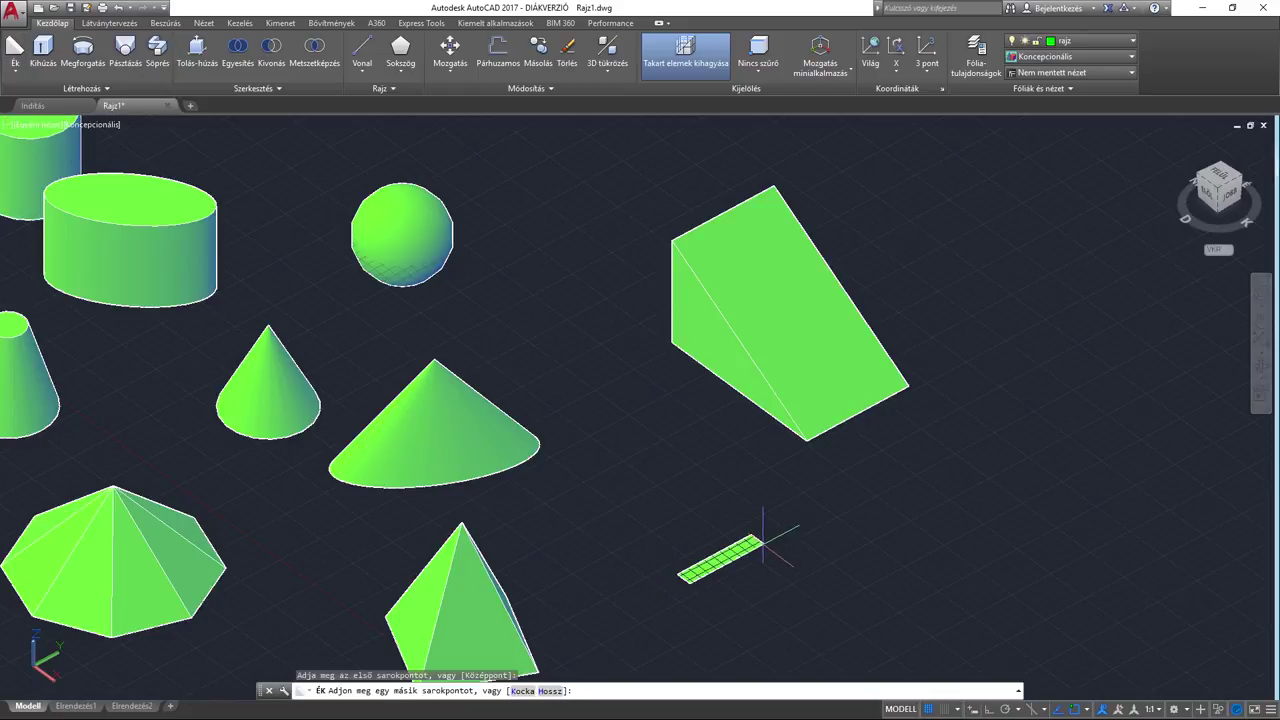
{"action": "left_click", "coordinate": [552, 691]}
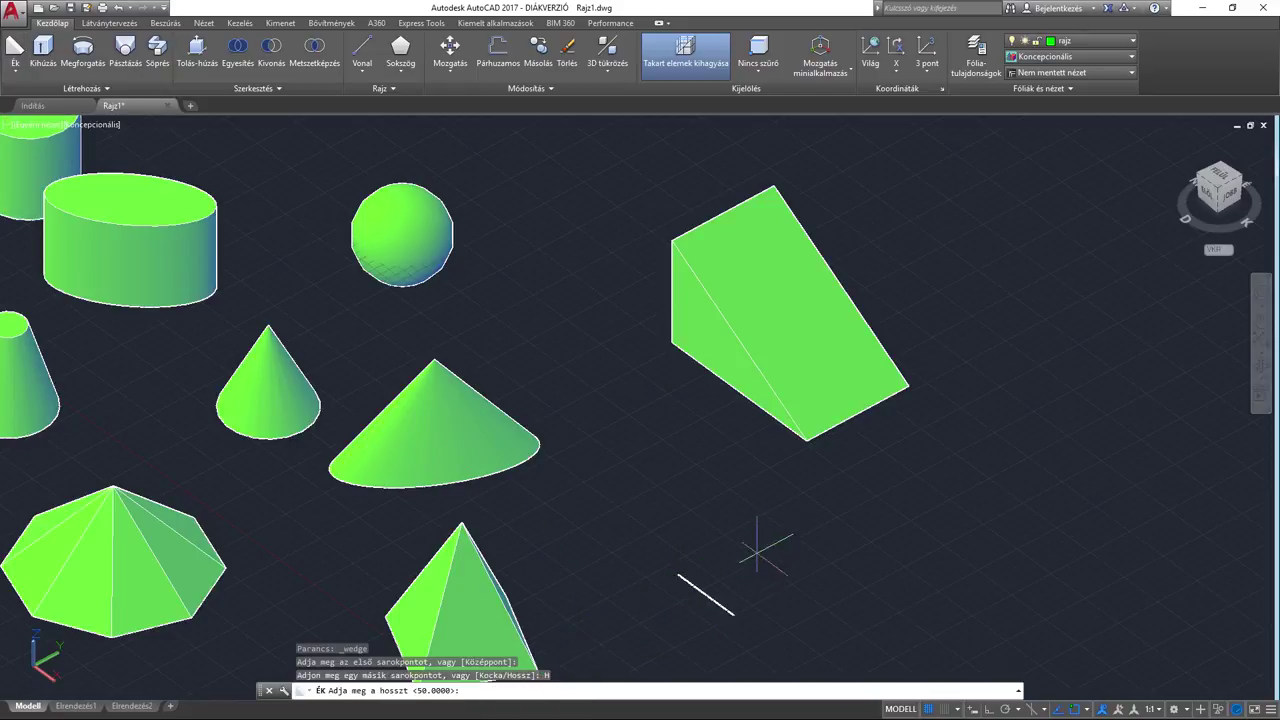
{"action": "middle_click_drag", "start_coordinate": [800, 572], "coordinate": [680, 450]}
{"action": "type", "text": "70"}
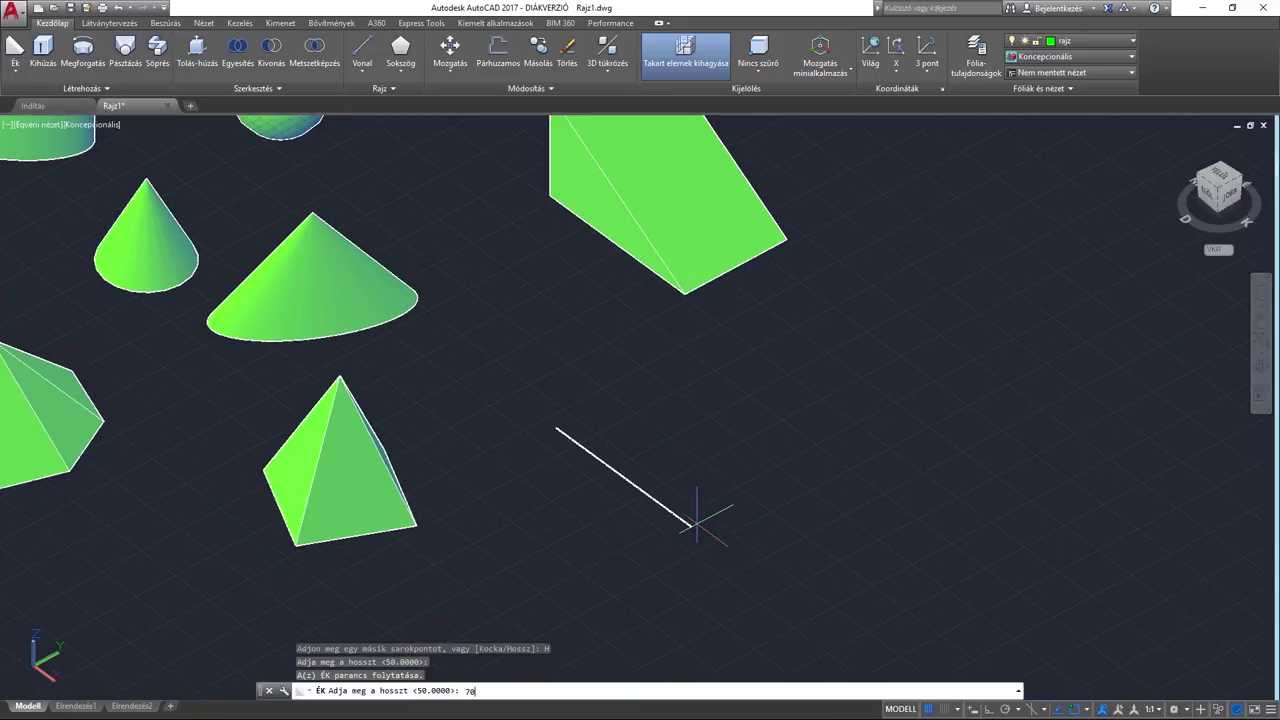
{"action": "key", "text": "Return"}
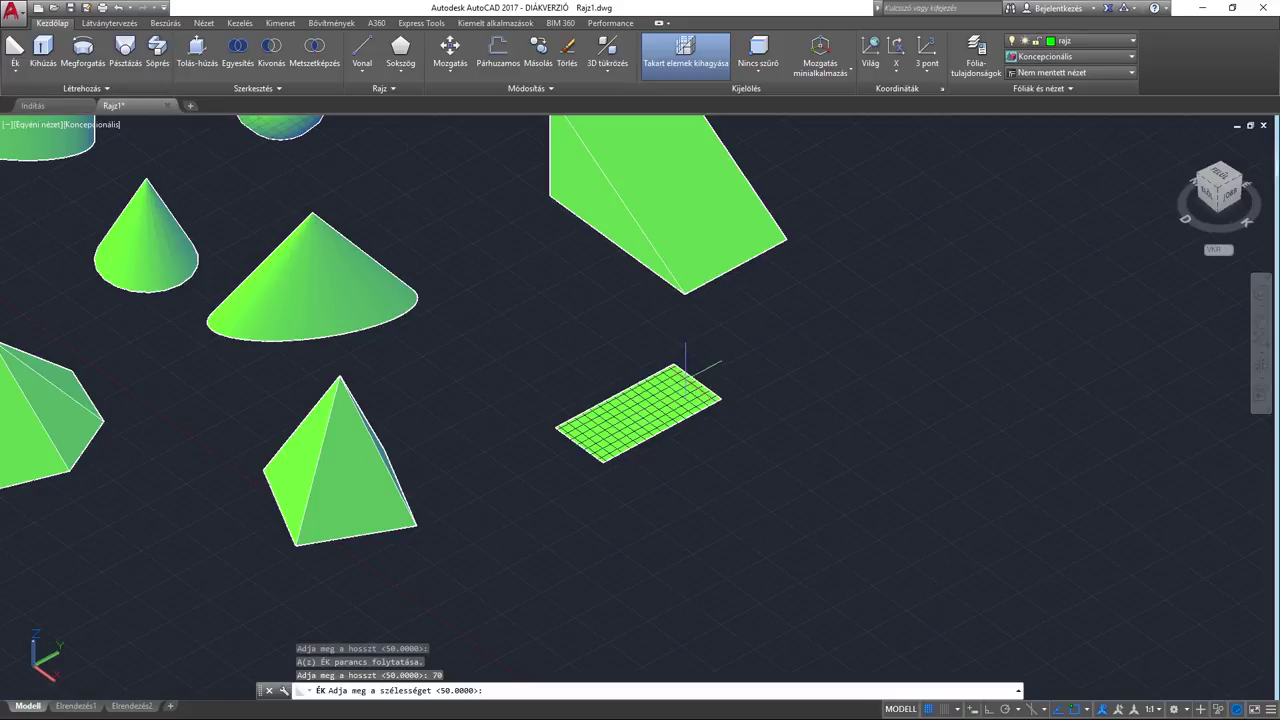
{"action": "scroll", "coordinate": [730, 352], "scroll_direction": "up", "scroll_amount": 2}
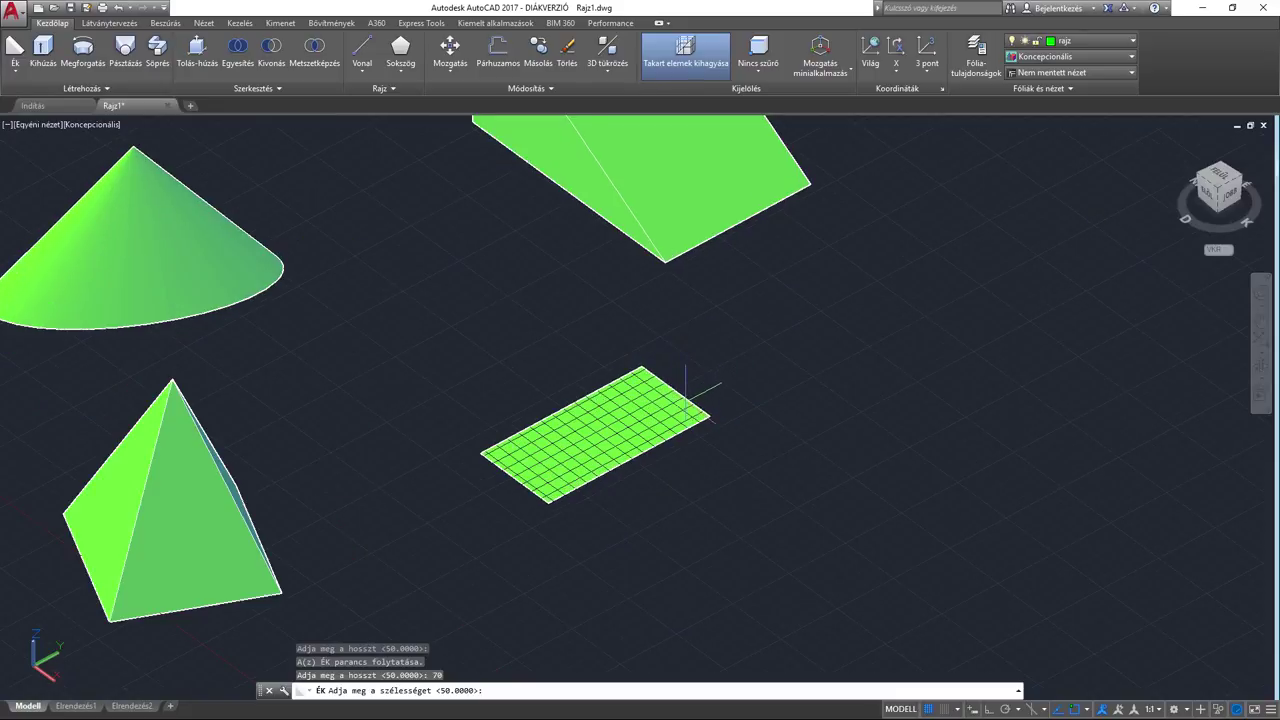
{"action": "type", "text": "50"}
{"action": "key", "text": "Return"}
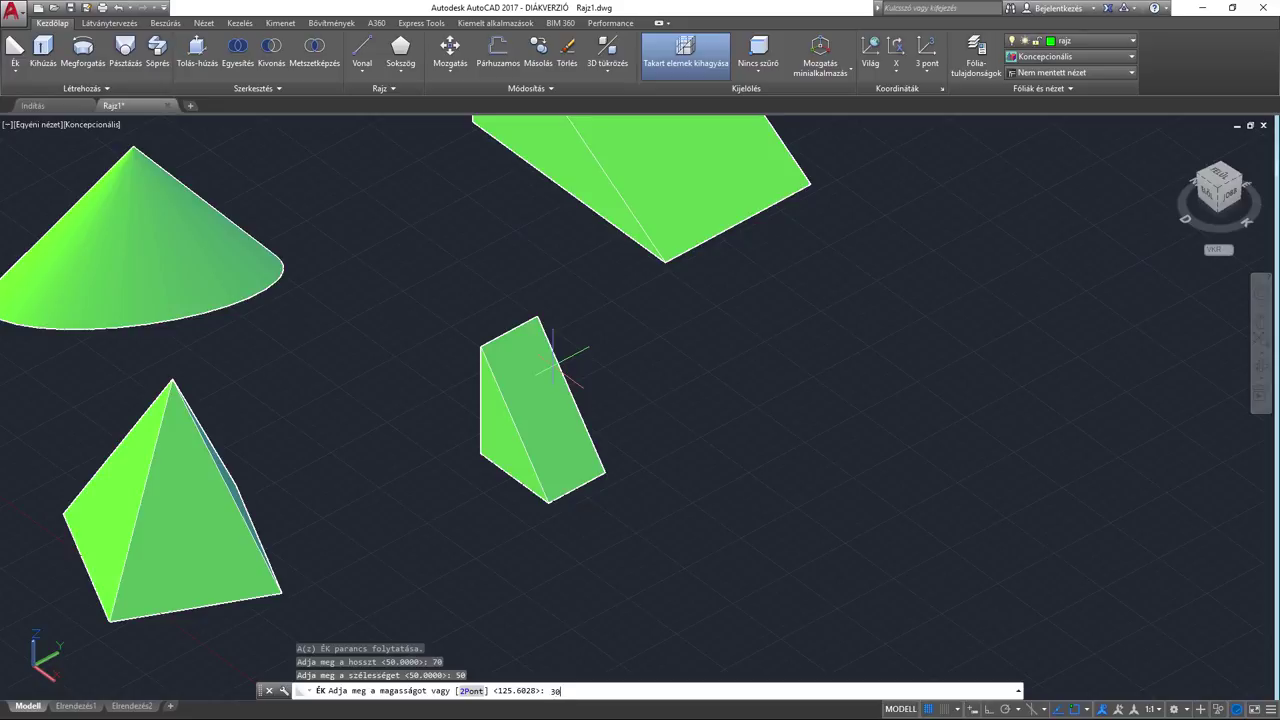
{"action": "key", "text": "Return"}
Step: Pan and orbit the view to frame the new wedge and neighbouring solids
{"action": "scroll", "coordinate": [551, 363], "scroll_direction": "up", "scroll_amount": 2}
{"action": "middle_click_drag", "start_coordinate": [540, 337], "coordinate": [662, 370]}
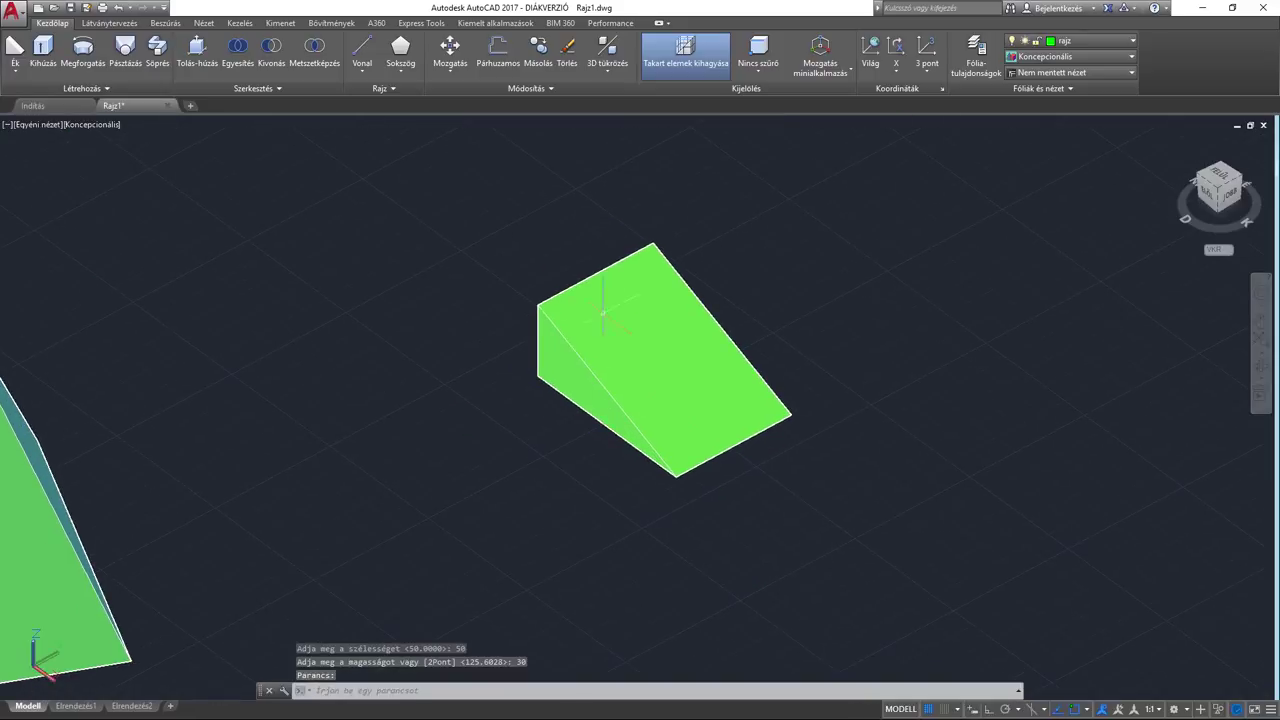
{"action": "left_click", "coordinate": [1260, 362]}
{"action": "mouse_move", "coordinate": [730, 440]}
{"action": "left_mouse_down"}
{"action": "mouse_move", "coordinate": [752, 445]}
{"action": "mouse_move", "coordinate": [800, 371]}
{"action": "mouse_move", "coordinate": [669, 420]}
{"action": "mouse_move", "coordinate": [669, 457]}
{"action": "mouse_move", "coordinate": [736, 453]}
{"action": "left_mouse_up"}
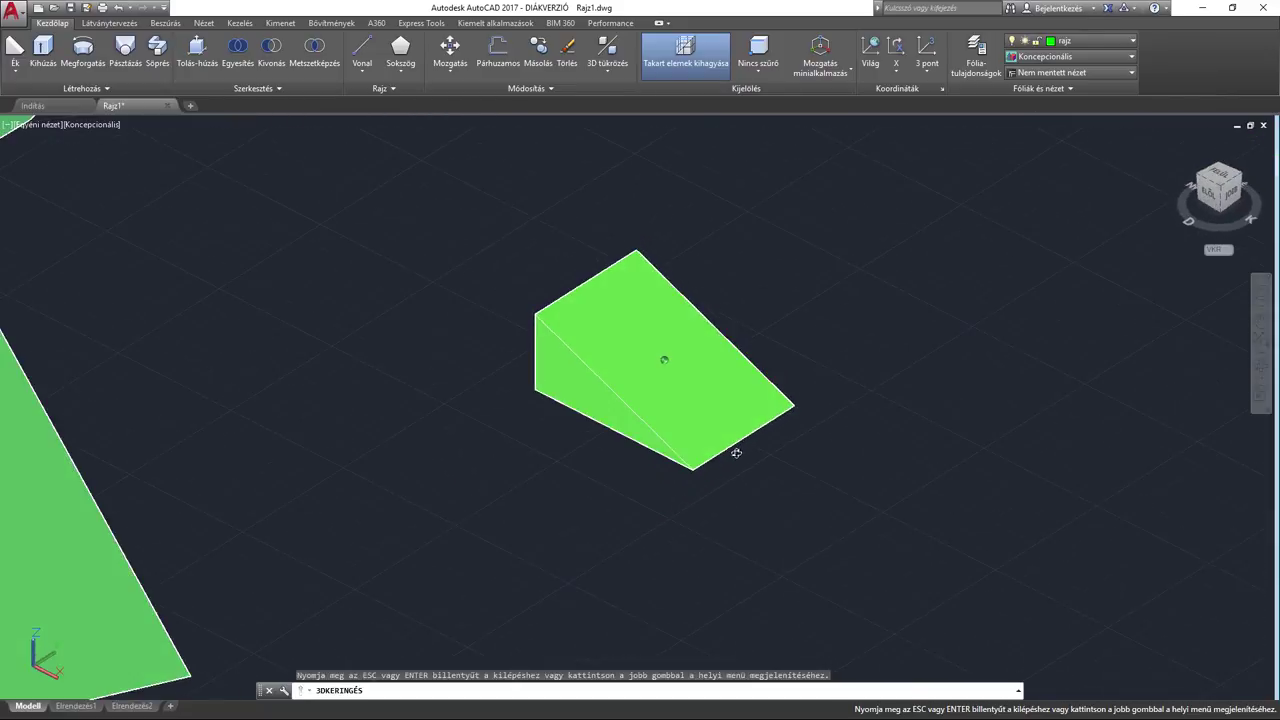
{"action": "key", "text": "Escape"}
{"action": "scroll", "coordinate": [700, 430], "scroll_direction": "down", "scroll_amount": 4}
{"action": "middle_click_drag", "start_coordinate": [745, 470], "coordinate": [660, 447]}
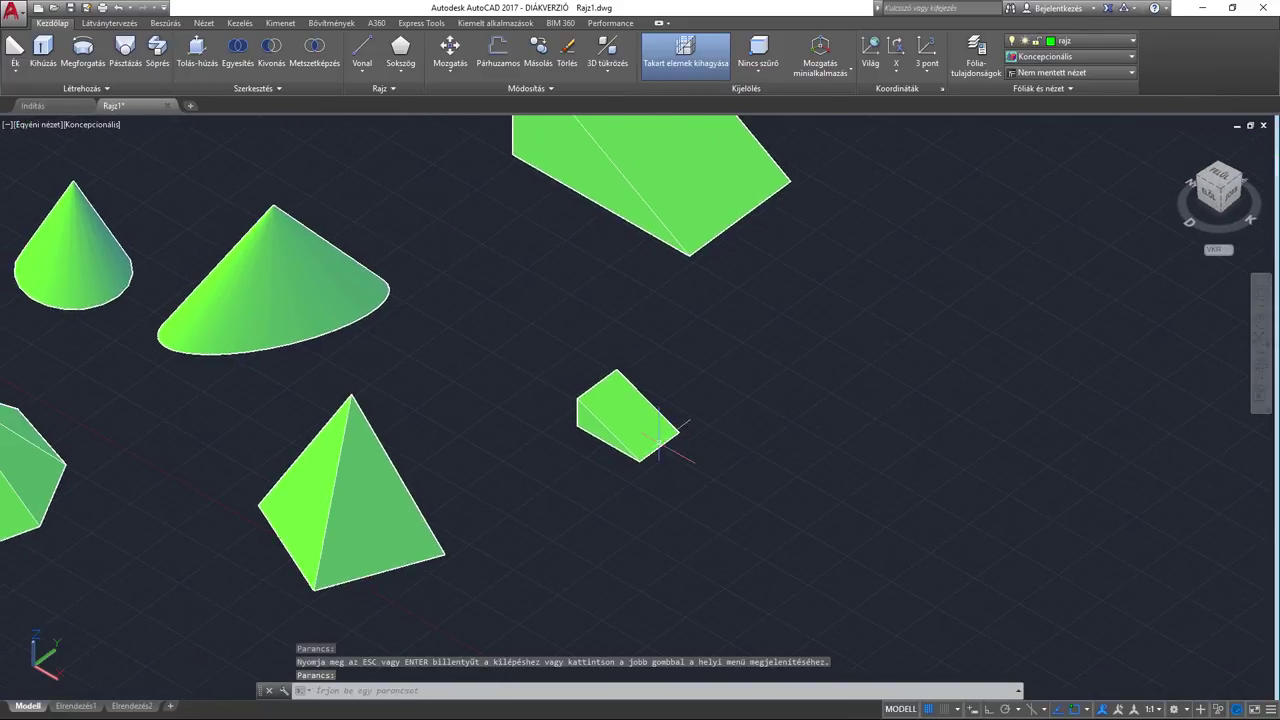
Step: In the Properties palette, set the small wedge's Hossz 100, Szélesség 80, Magasság 100
{"action": "left_click", "coordinate": [615, 425]}
{"action": "scroll", "coordinate": [592, 392], "scroll_direction": "up", "scroll_amount": 3}
{"action": "right_click", "coordinate": [598, 410]}
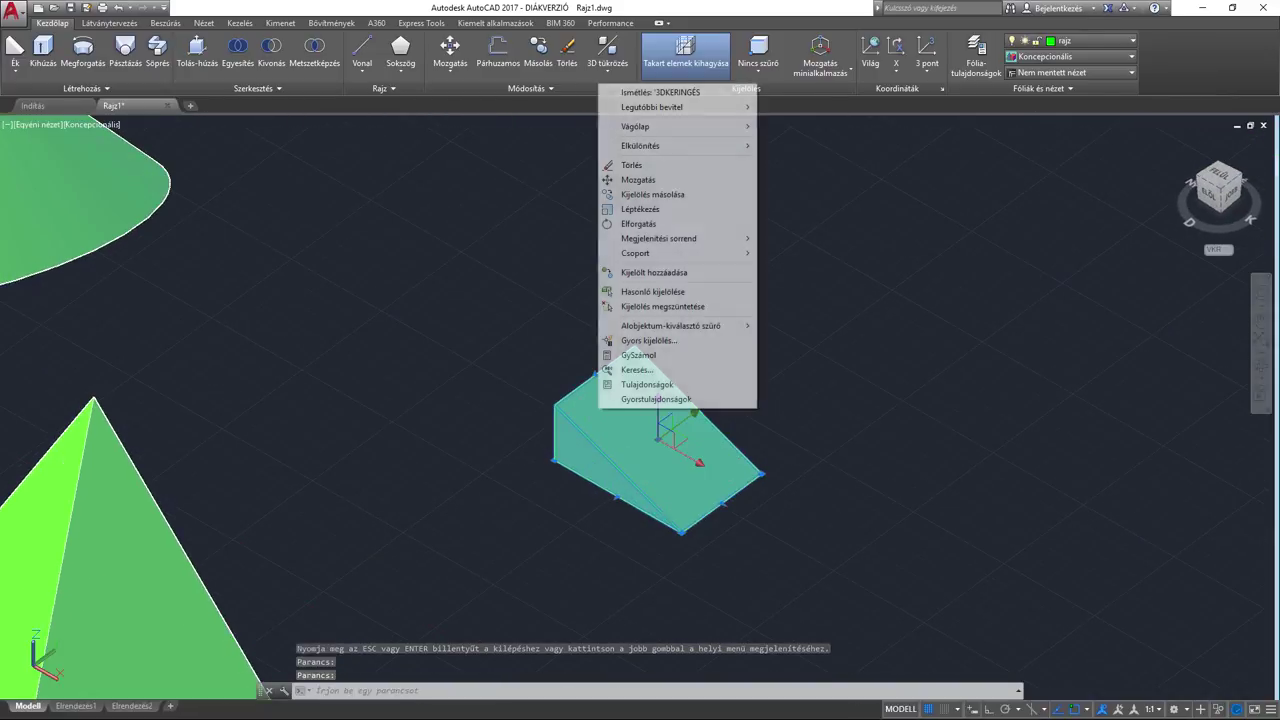
{"action": "left_click", "coordinate": [648, 384]}
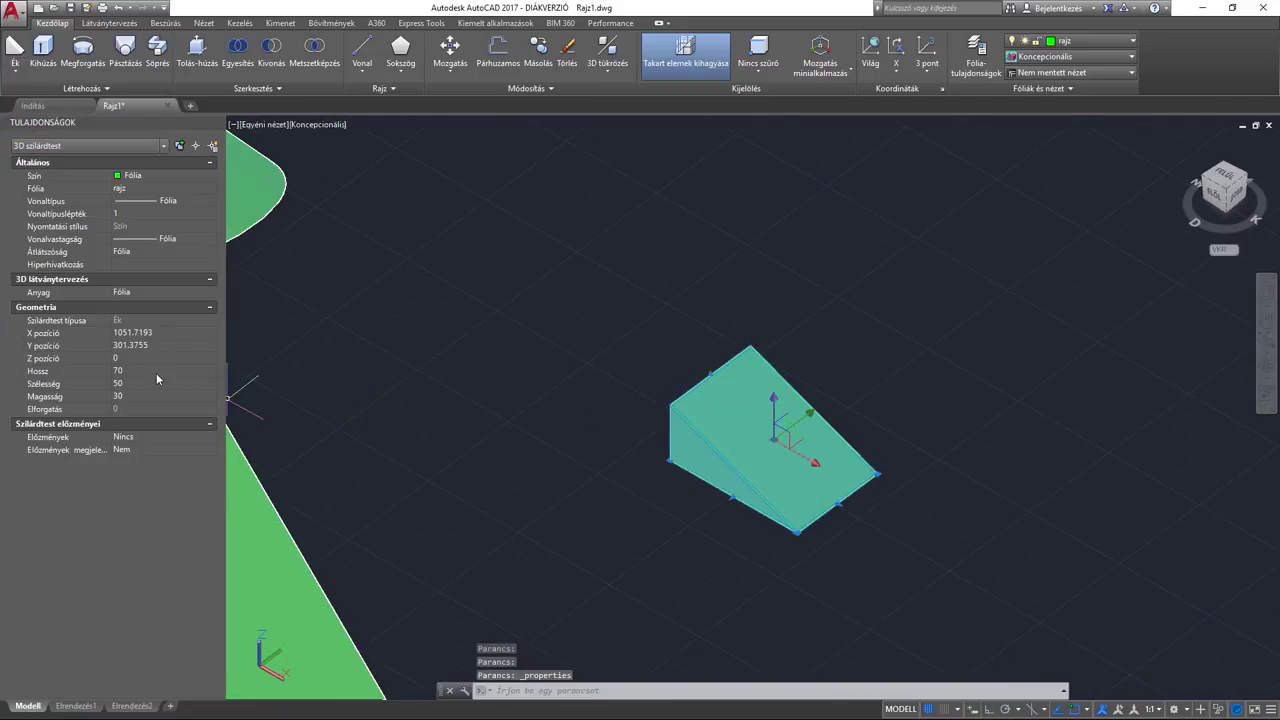
{"action": "left_click", "coordinate": [157, 371]}
{"action": "key", "text": "Tab"}
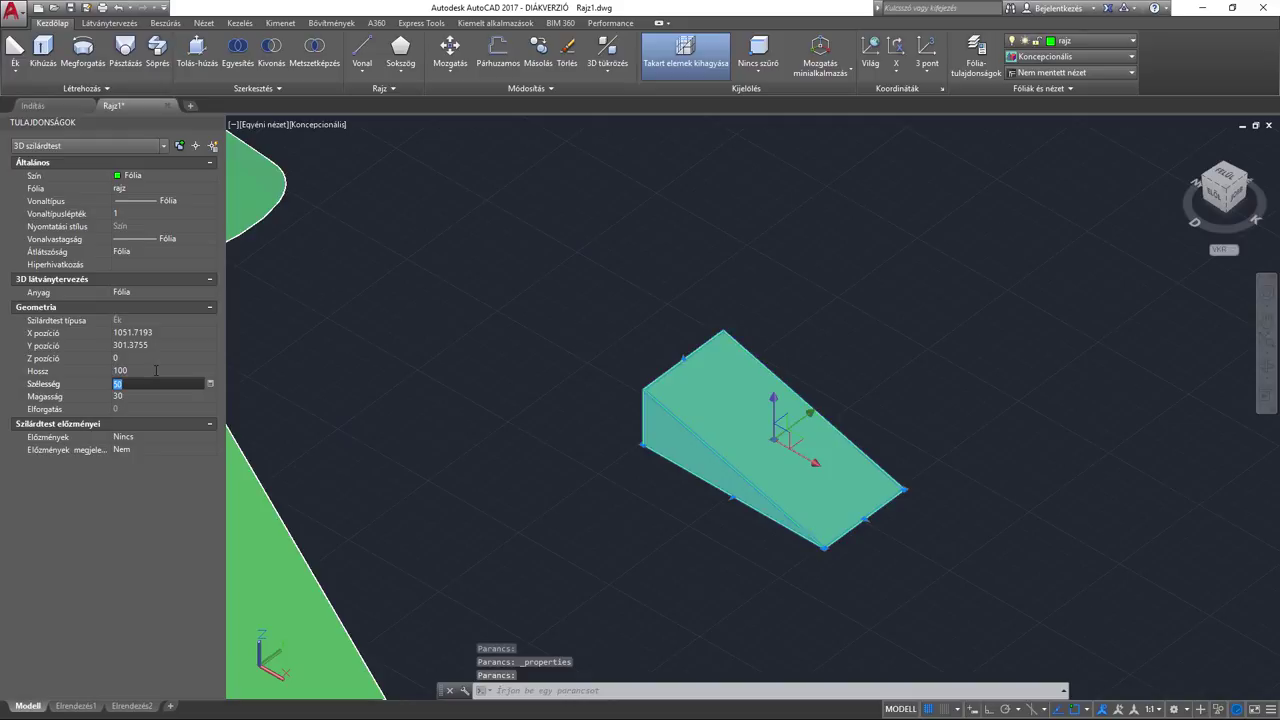
{"action": "type", "text": "80"}
{"action": "key", "text": "Tab"}
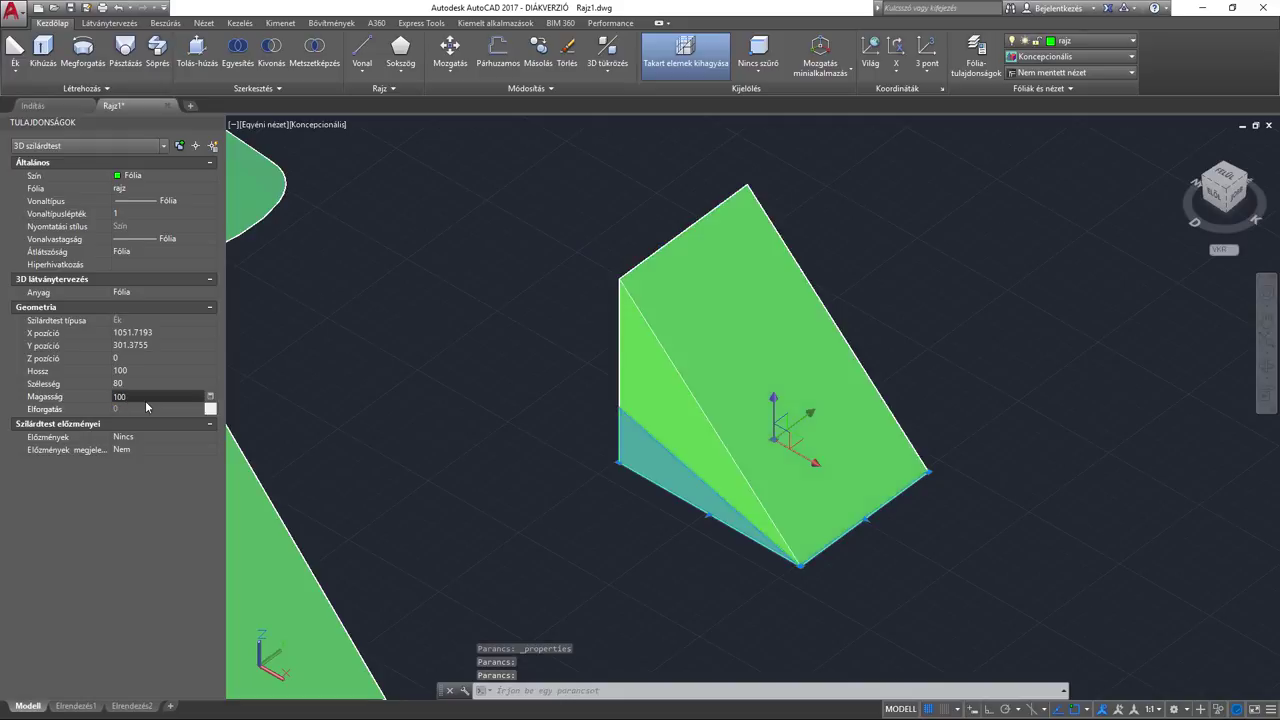
{"action": "type", "text": "00"}
{"action": "key", "text": "Return"}
{"action": "key", "text": "Escape"}
{"action": "mouse_move", "coordinate": [277, 366]}
{"action": "middle_mouse_down", "text": "shift"}
{"action": "mouse_move", "coordinate": [381, 406]}
{"action": "mouse_move", "coordinate": [440, 455]}
{"action": "mouse_move", "coordinate": [500, 431]}
{"action": "middle_mouse_up", "text": "shift"}
{"action": "left_click", "coordinate": [440, 455]}
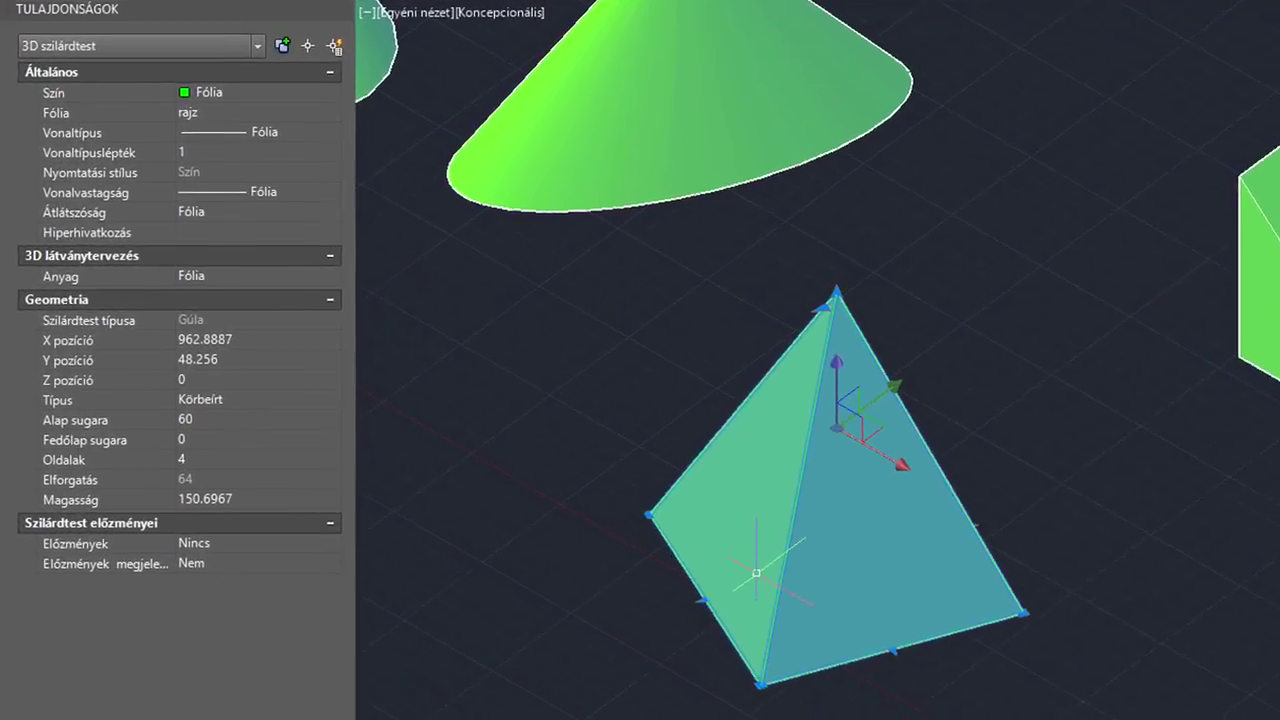
{"action": "mouse_move", "coordinate": [775, 425]}
{"action": "middle_mouse_down"}
{"action": "mouse_move", "coordinate": [800, 463]}
{"action": "mouse_move", "coordinate": [895, 455]}
{"action": "middle_mouse_up"}
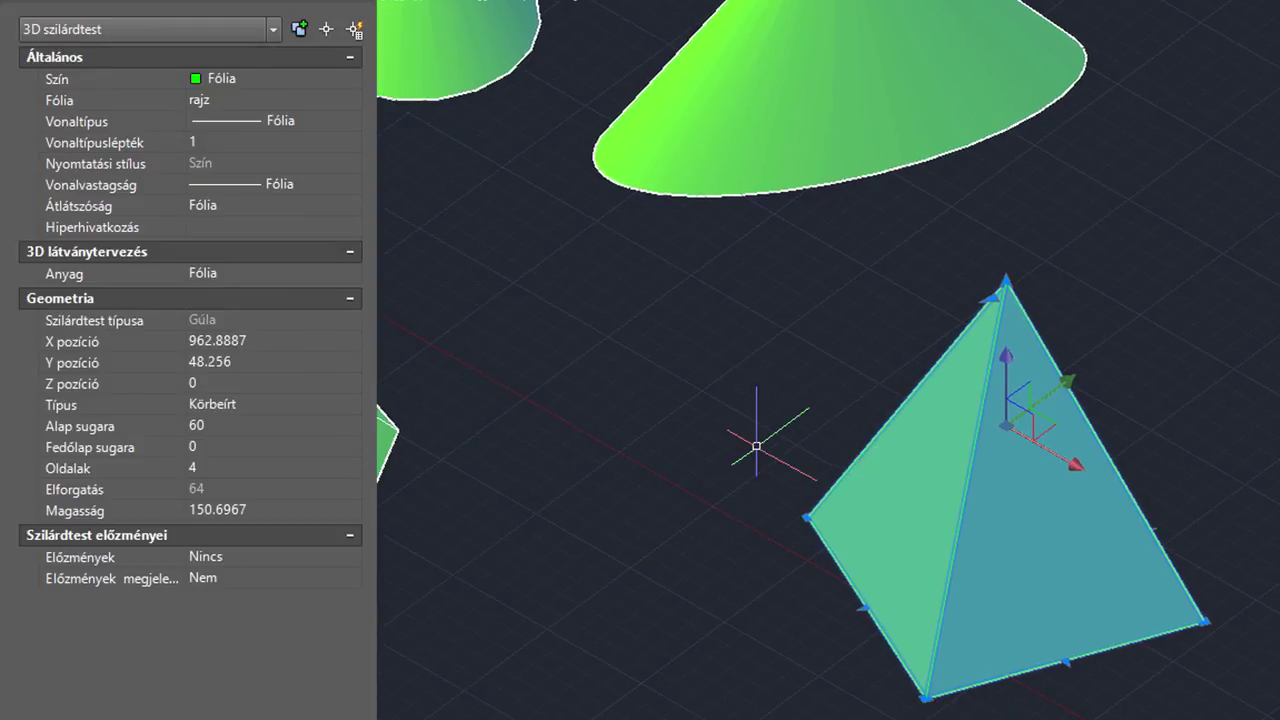
{"action": "left_click", "coordinate": [279, 468]}
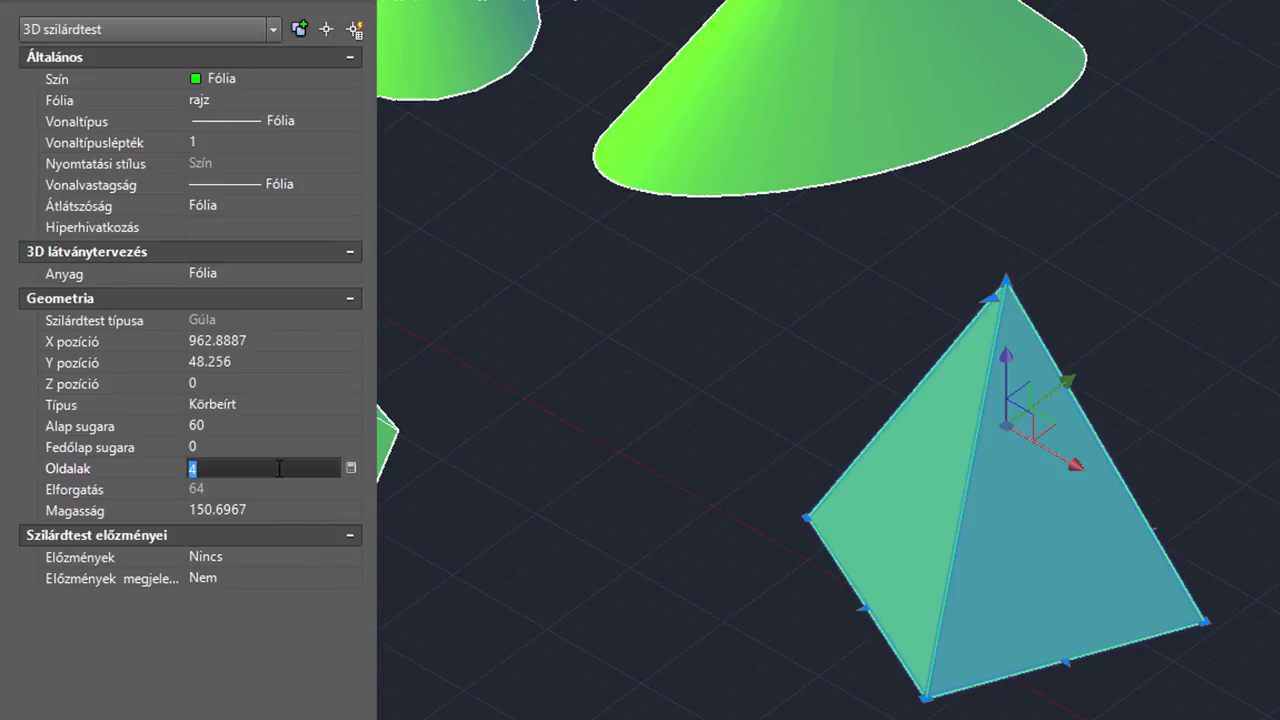
{"action": "type", "text": "8"}
{"action": "key", "text": "Return"}
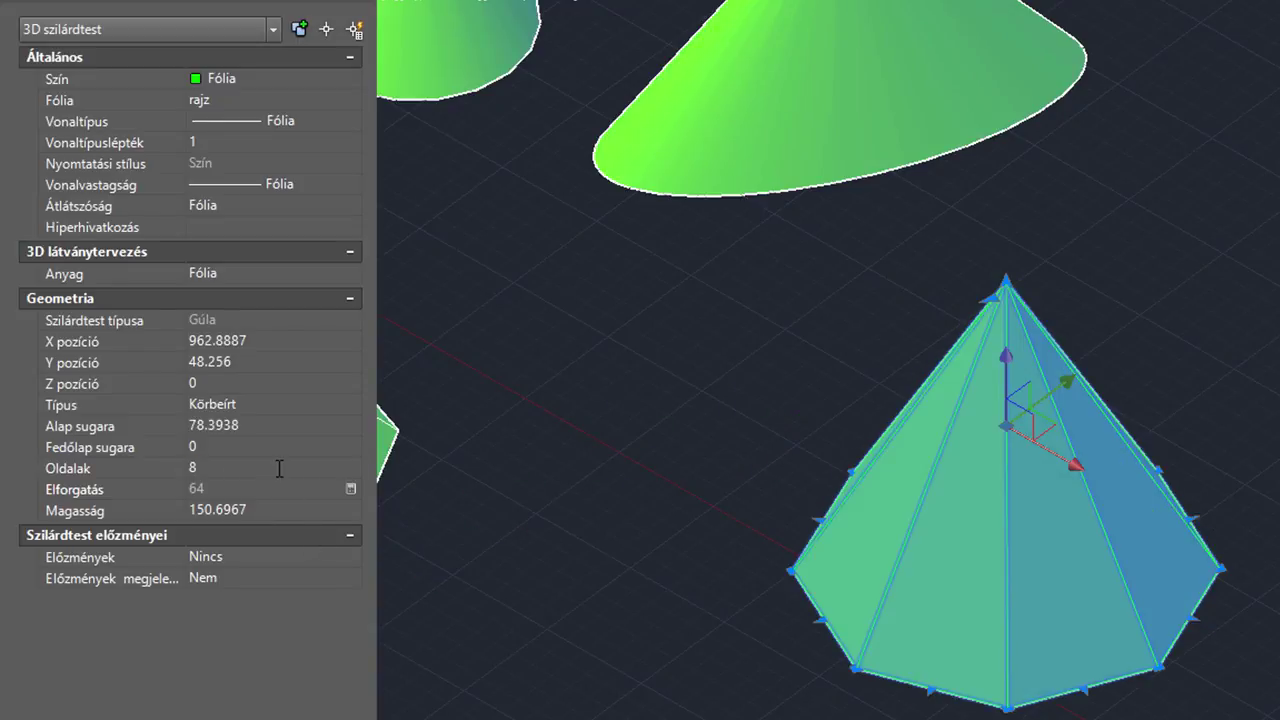
{"action": "left_click", "coordinate": [279, 468]}
{"action": "type", "text": "10"}
{"action": "key", "text": "Return"}
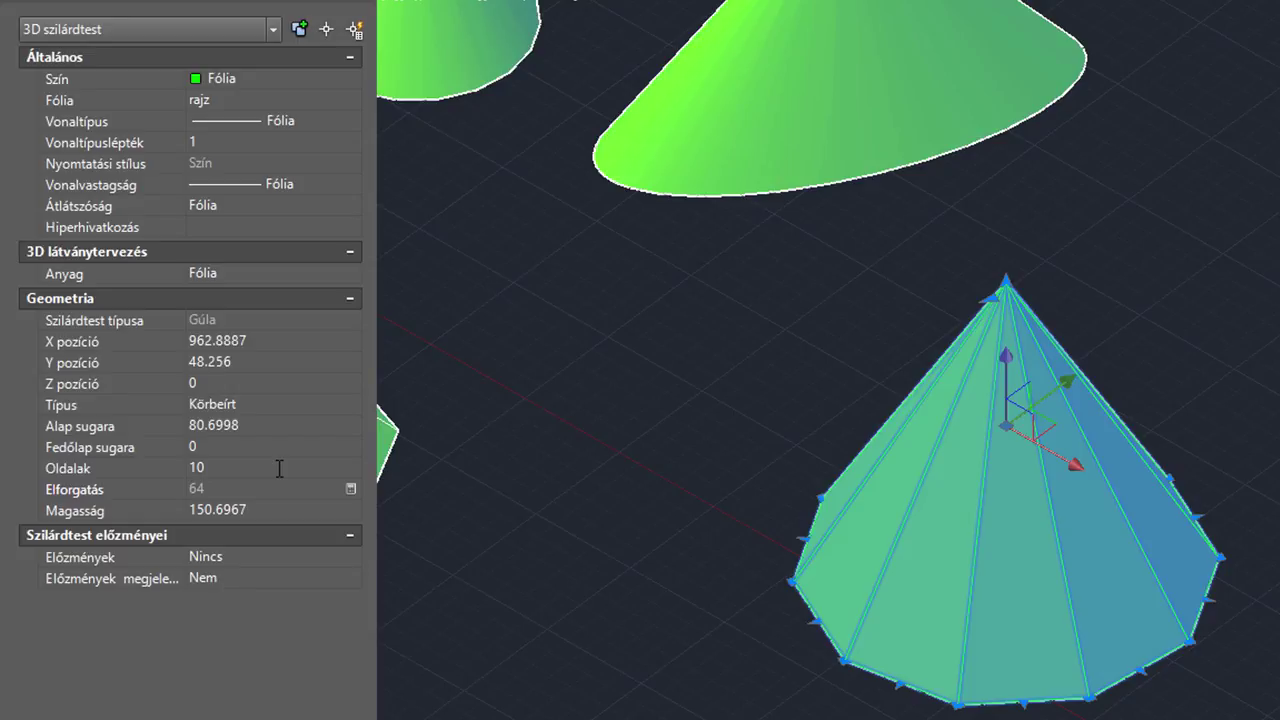
{"action": "left_click", "coordinate": [279, 468]}
{"action": "type", "text": "4"}
{"action": "key", "text": "Return"}
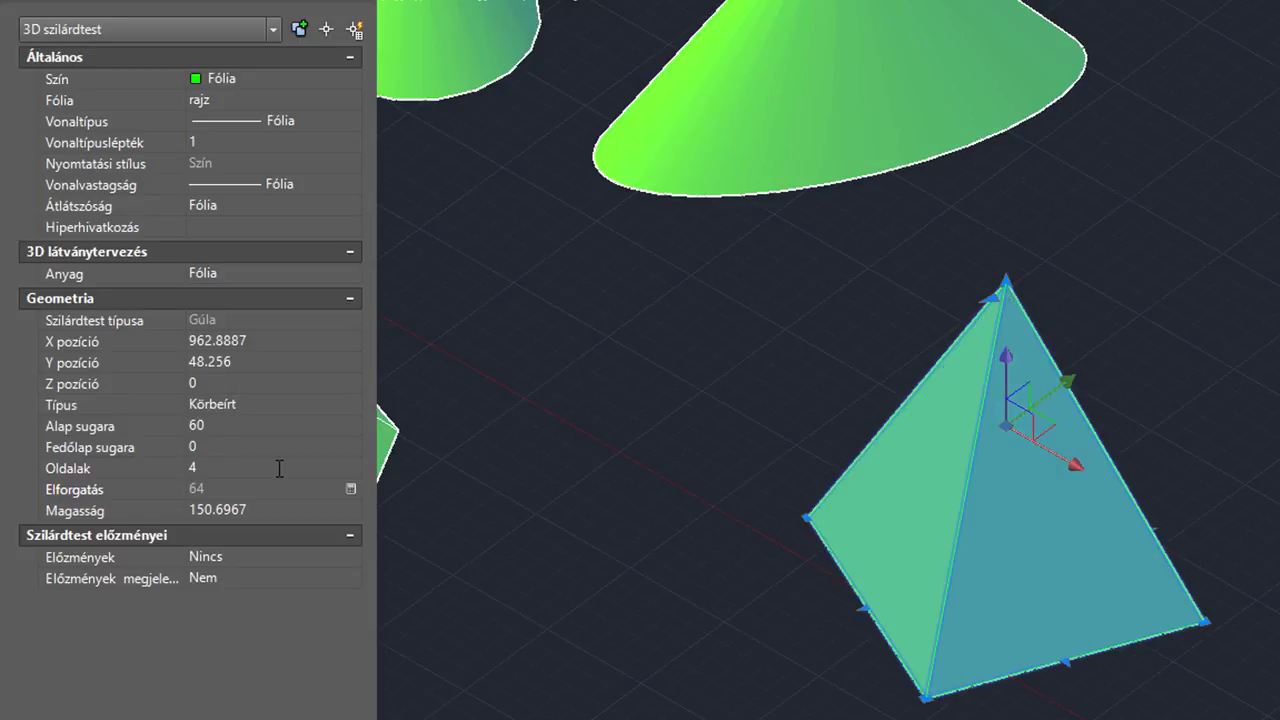
{"action": "key", "text": "Escape"}
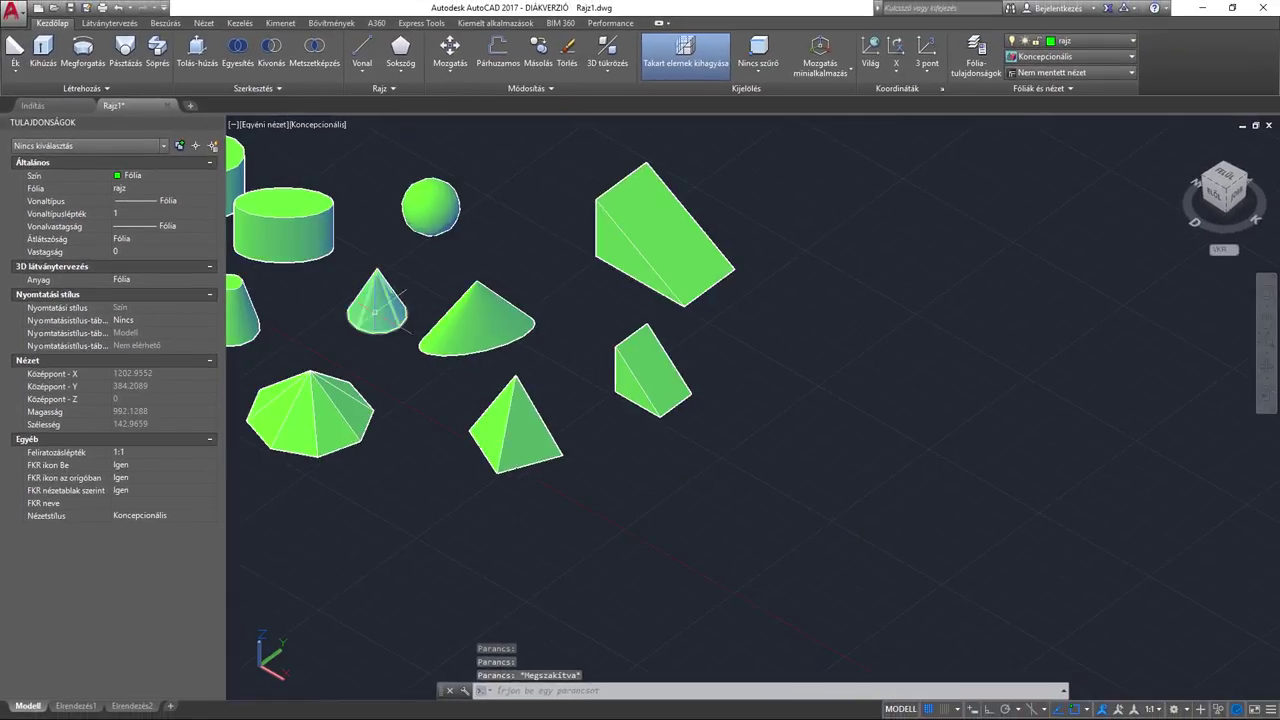
{"action": "middle_click_drag", "start_coordinate": [461, 352], "coordinate": [651, 357]}
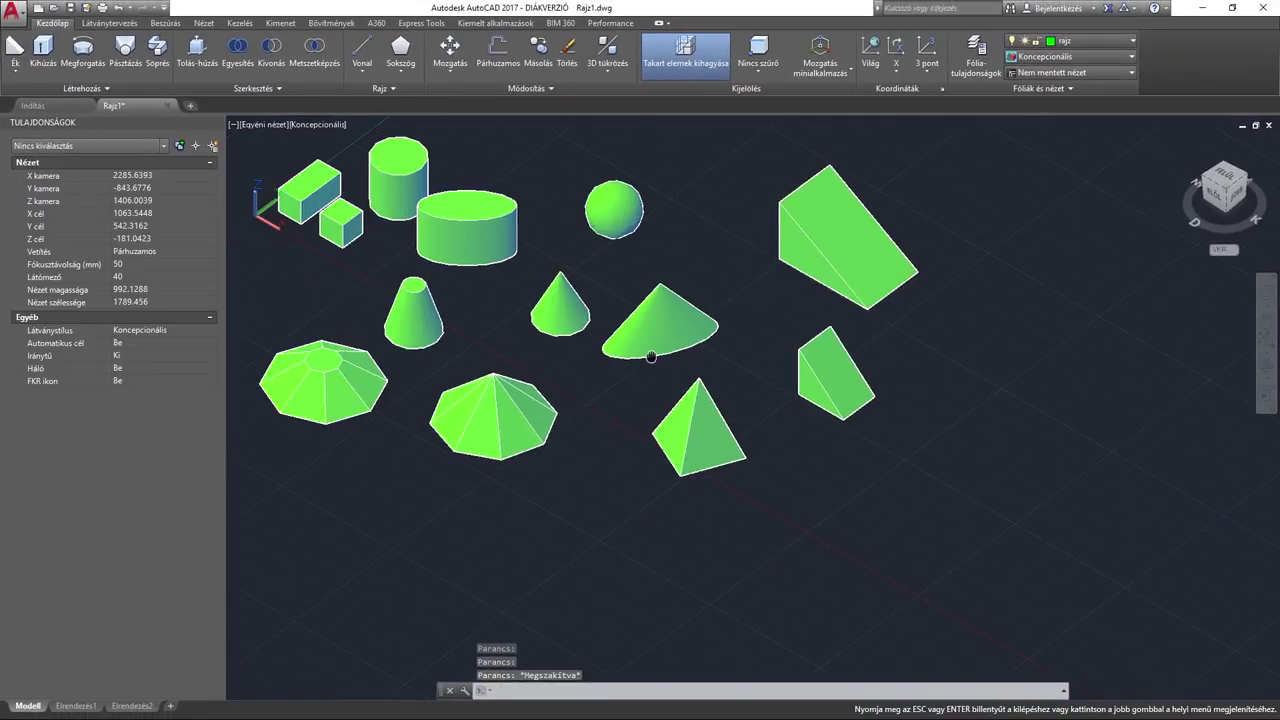
Step: Orbit the scene to view the solids from behind, then choose Tórusz
{"action": "middle_click_drag", "start_coordinate": [538, 356], "coordinate": [650, 422]}
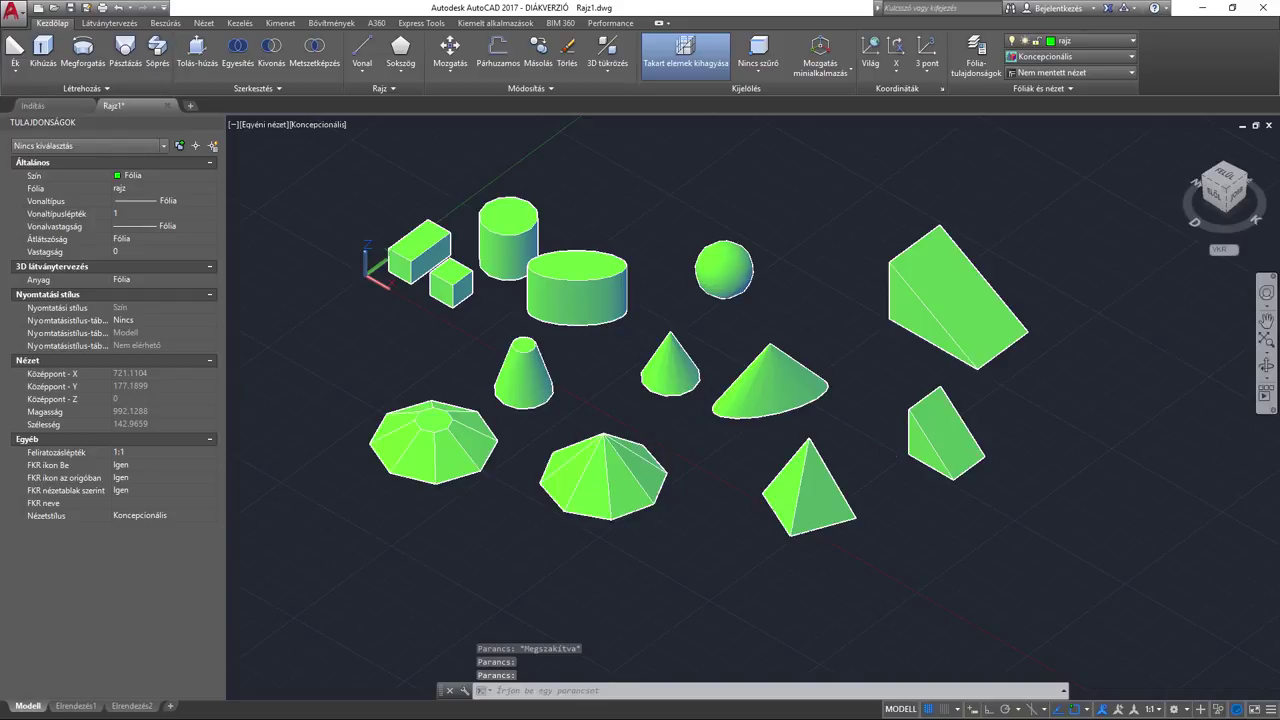
{"action": "left_click", "coordinate": [1266, 365]}
{"action": "mouse_move", "coordinate": [1077, 380]}
{"action": "left_mouse_down"}
{"action": "mouse_move", "coordinate": [863, 417]}
{"action": "mouse_move", "coordinate": [683, 391]}
{"action": "left_mouse_up"}
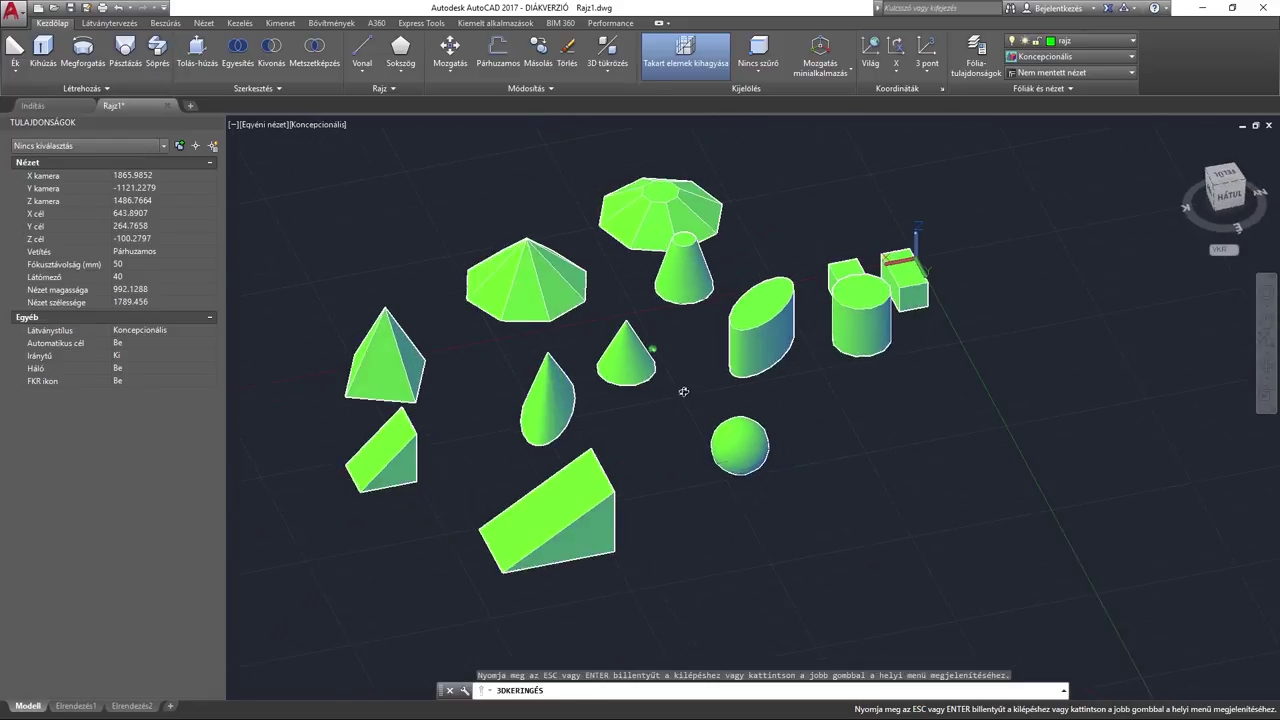
{"action": "middle_click_drag", "start_coordinate": [811, 446], "coordinate": [723, 423]}
{"action": "key", "text": "Escape"}
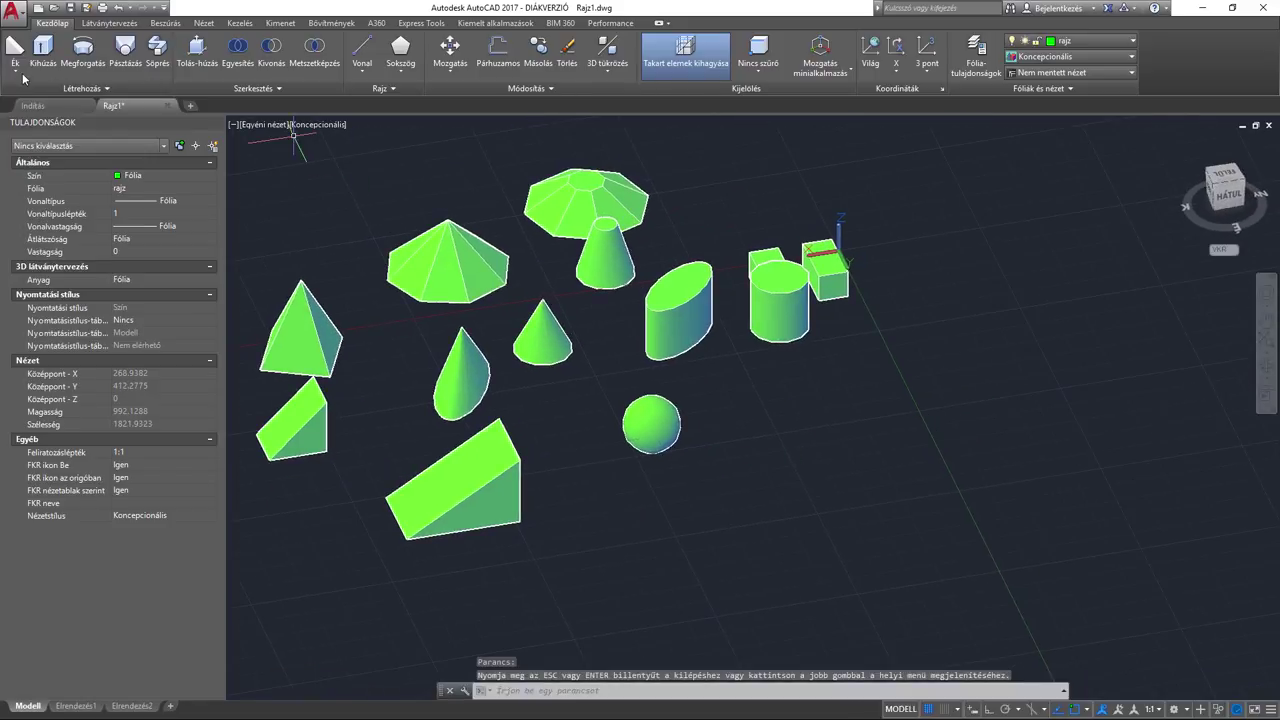
{"action": "left_click", "coordinate": [21, 74]}
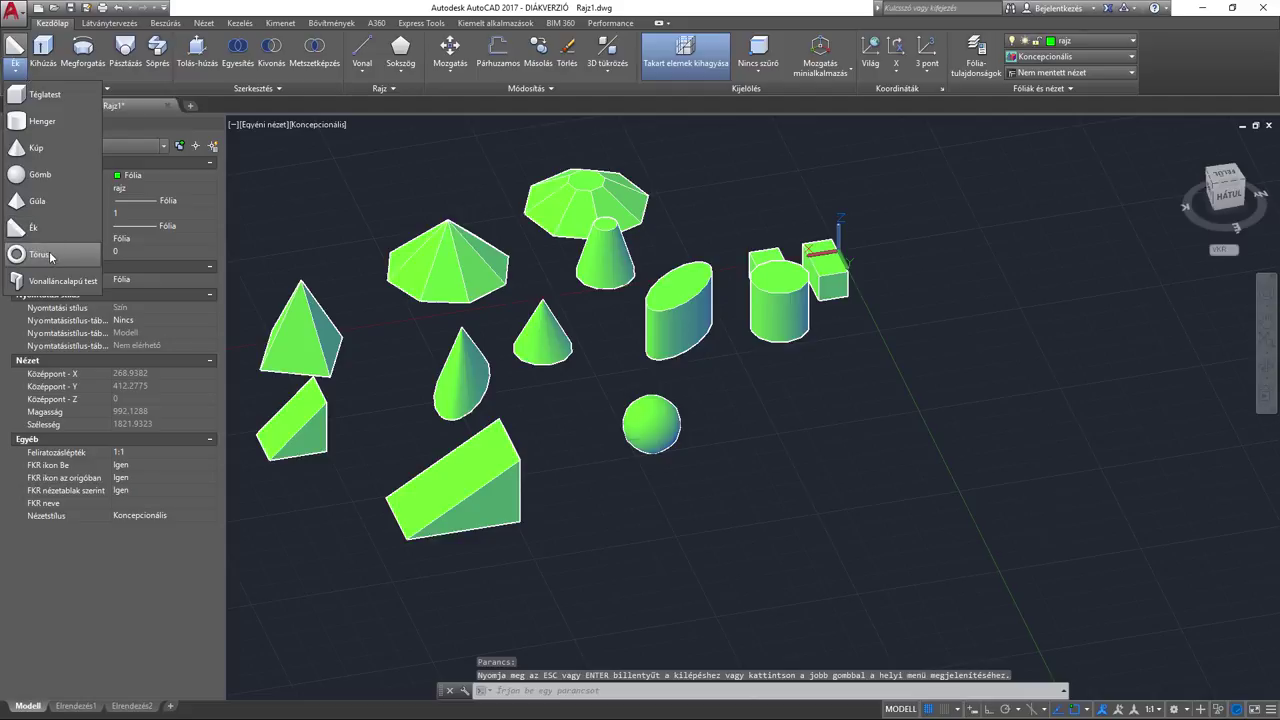
{"action": "mouse_move", "coordinate": [40, 254]}
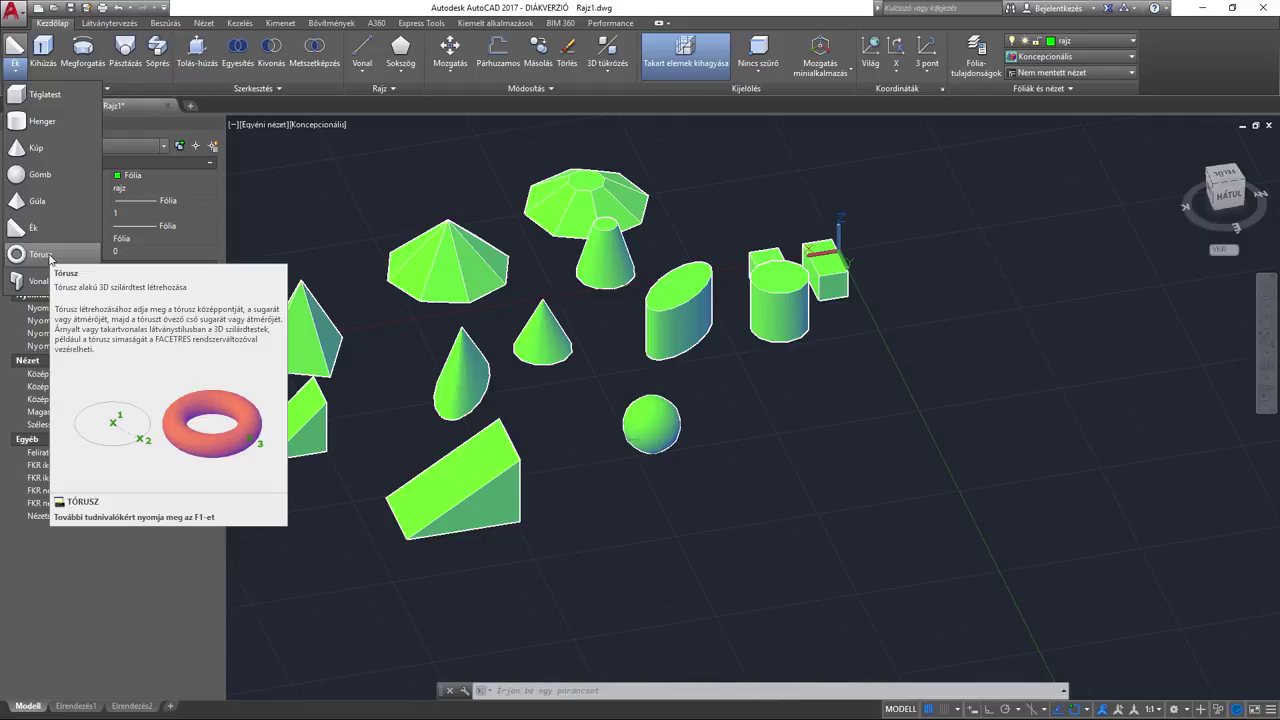
{"action": "left_click", "coordinate": [40, 254]}
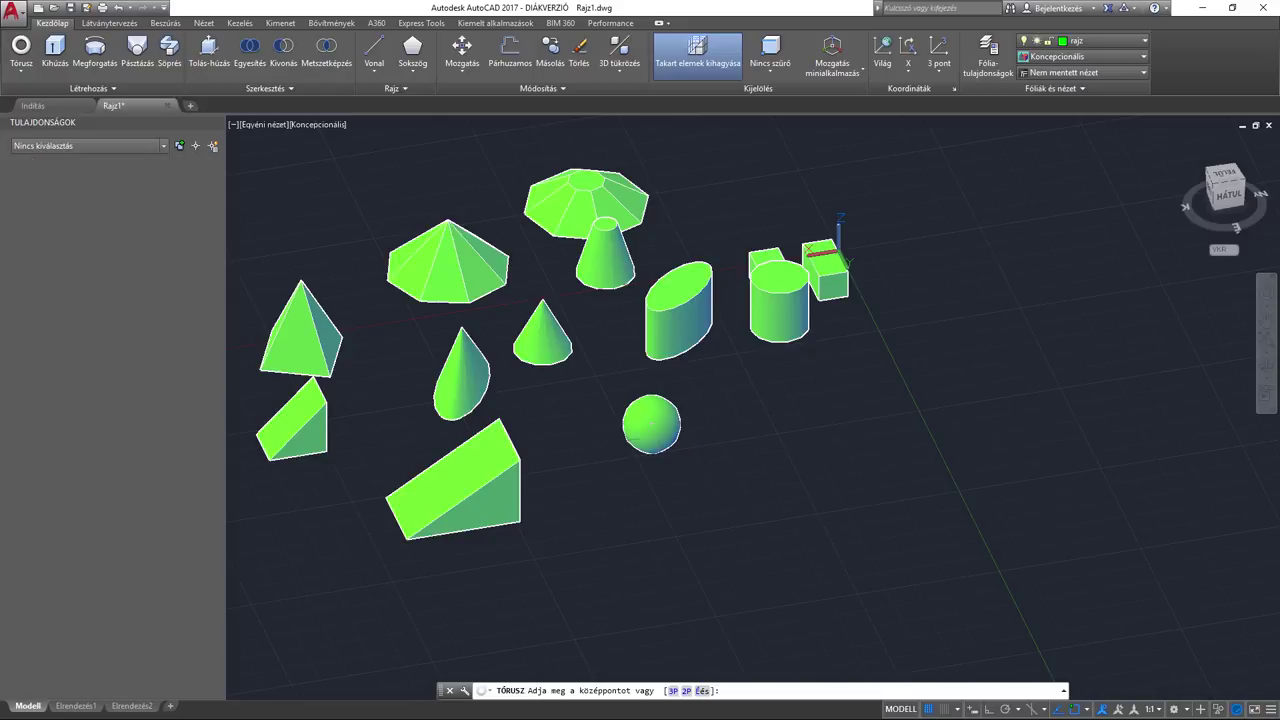
Step: Place a torus by picking its centre and radius, with tube radius 10
{"action": "middle_click_drag", "start_coordinate": [702, 480], "coordinate": [660, 470]}
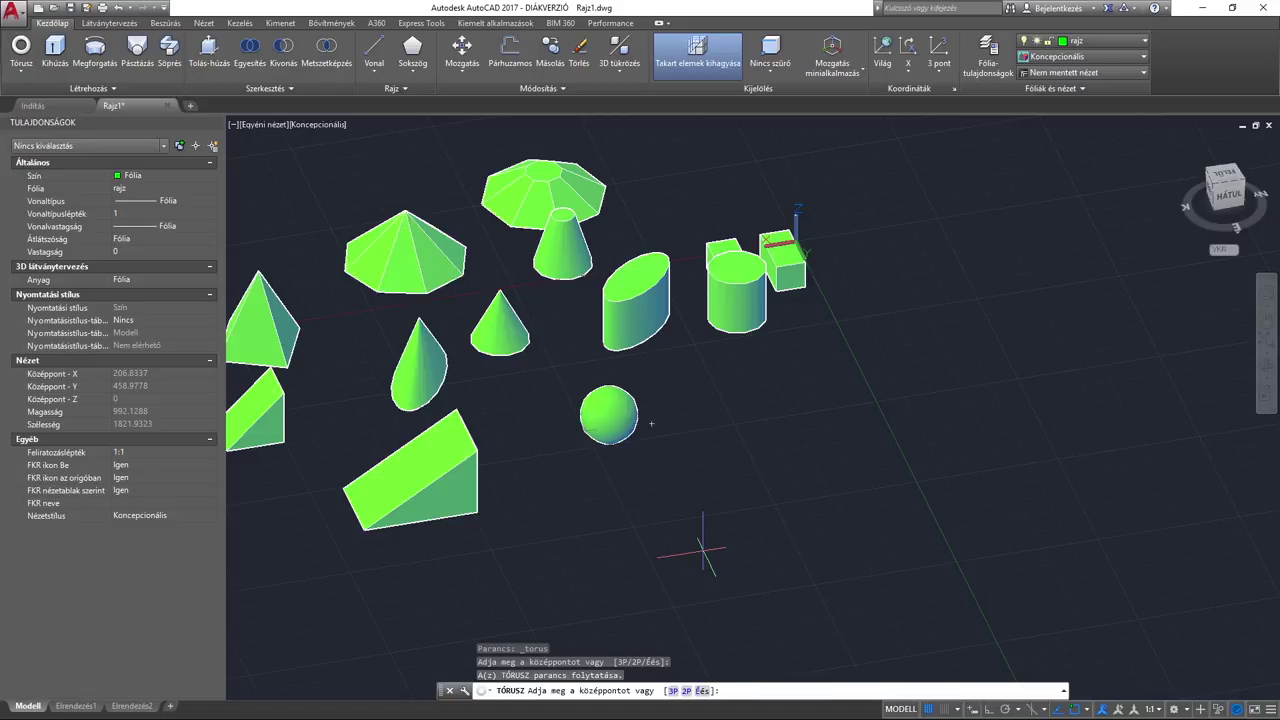
{"action": "middle_click_drag", "start_coordinate": [721, 545], "coordinate": [721, 513]}
{"action": "left_click", "coordinate": [724, 540]}
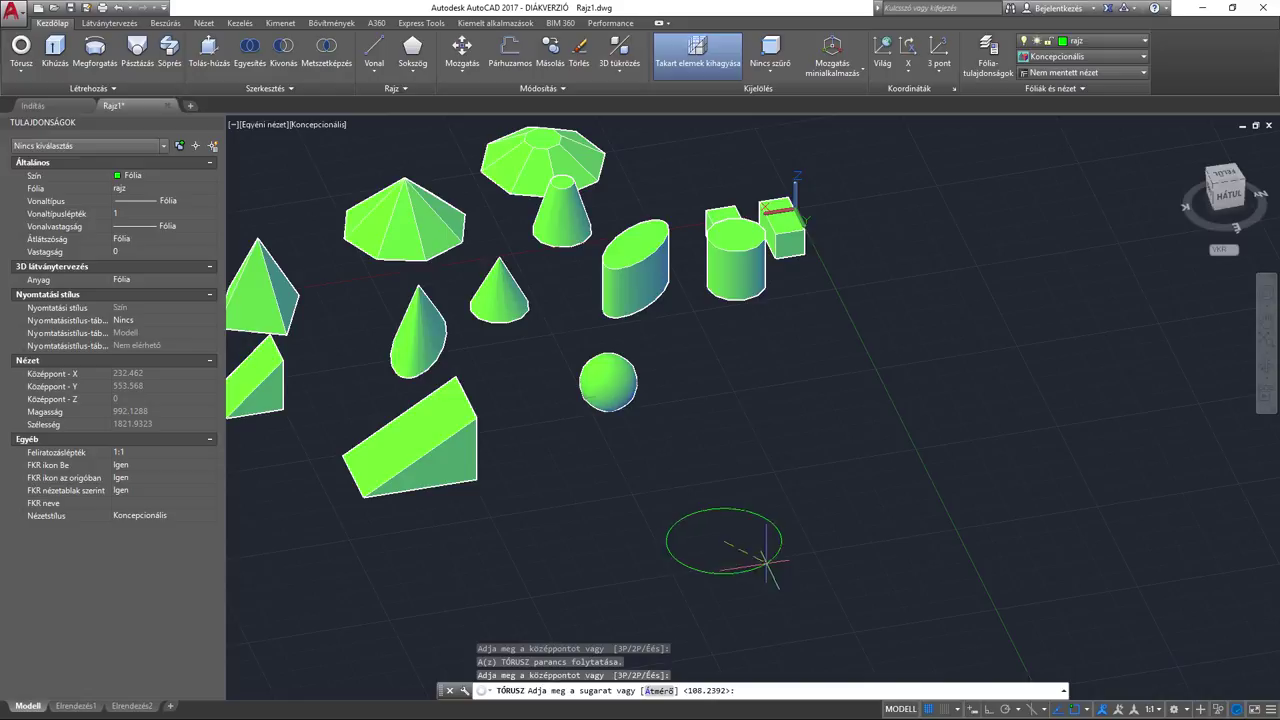
{"action": "left_click", "coordinate": [796, 540]}
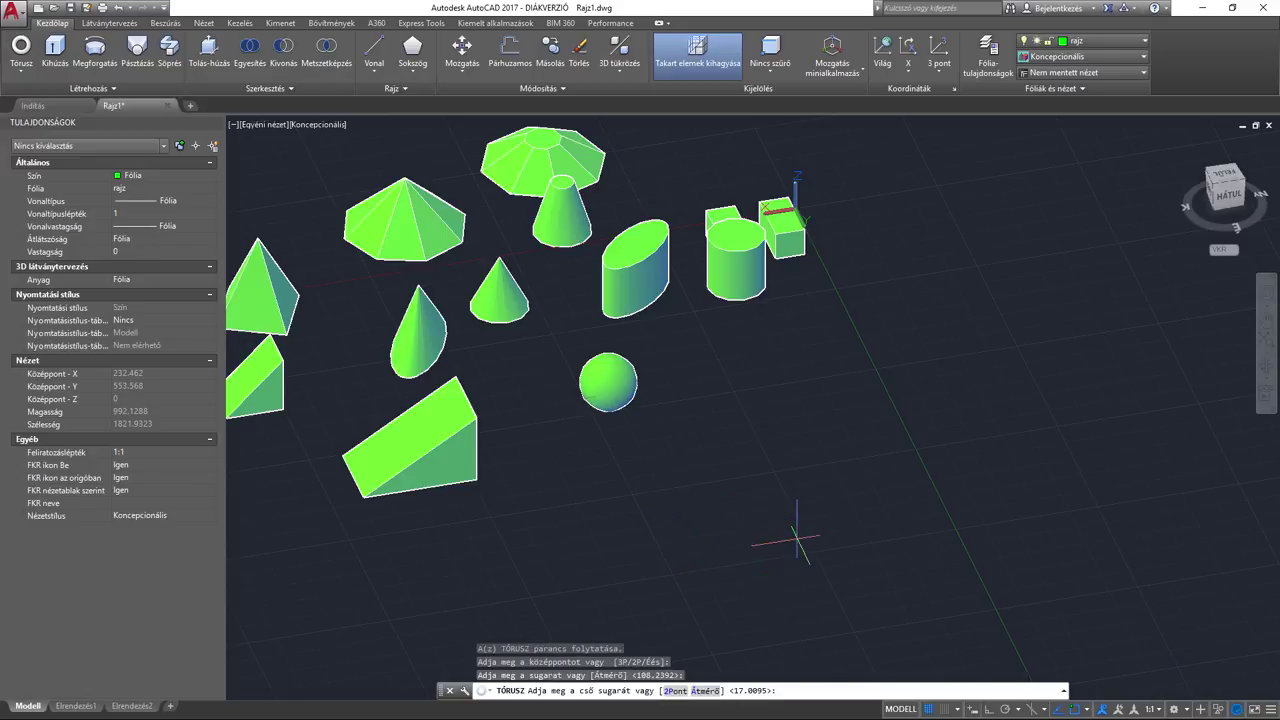
{"action": "scroll", "coordinate": [790, 560], "scroll_direction": "up", "scroll_amount": 2}
{"action": "scroll", "coordinate": [778, 560], "scroll_direction": "up", "scroll_amount": 2}
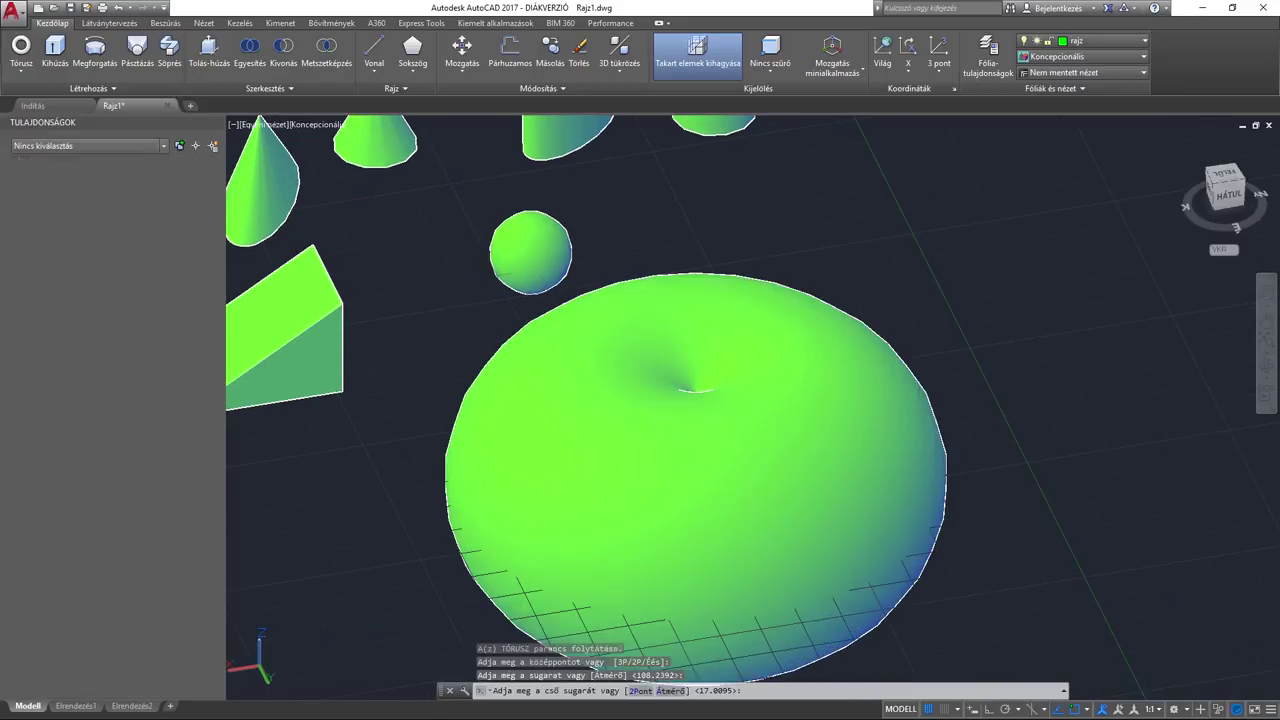
{"action": "scroll", "coordinate": [748, 482], "scroll_direction": "down", "scroll_amount": 2}
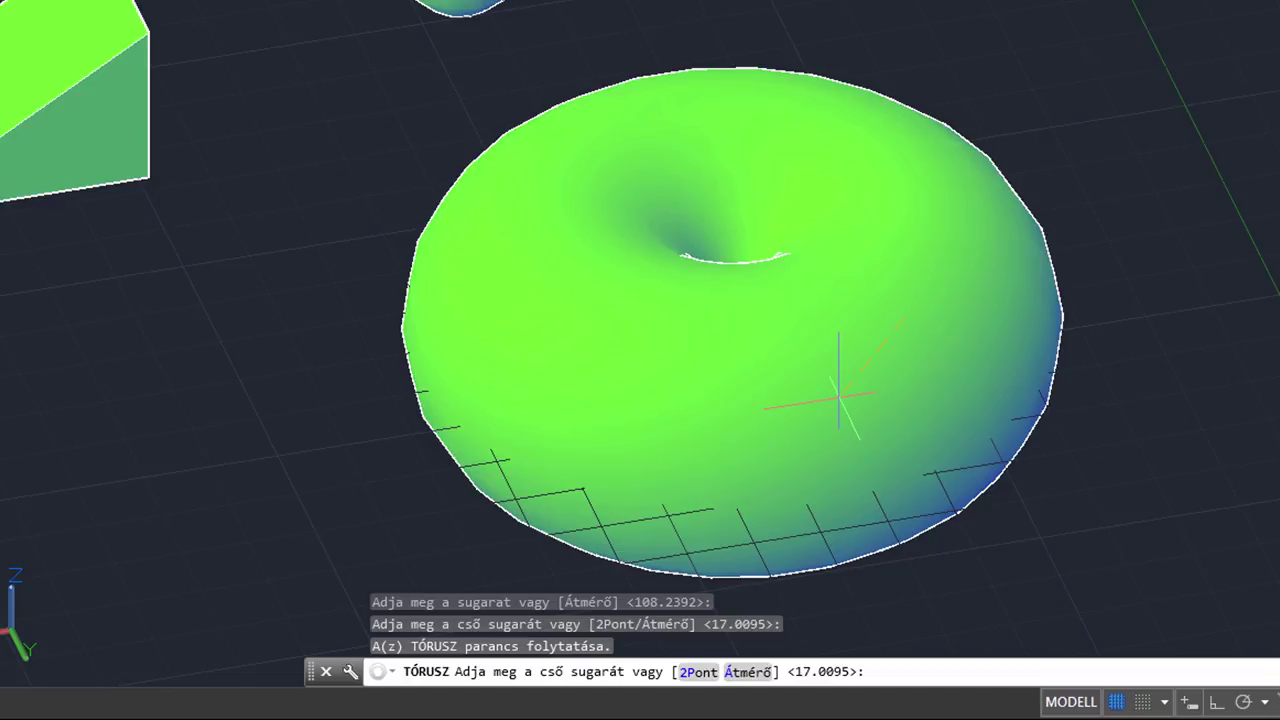
{"action": "type", "text": "10"}
{"action": "key", "text": "Return"}
Step: Move the thin torus by its base grip to a new spot near the sphere
{"action": "scroll", "coordinate": [677, 563], "scroll_direction": "up", "scroll_amount": 3}
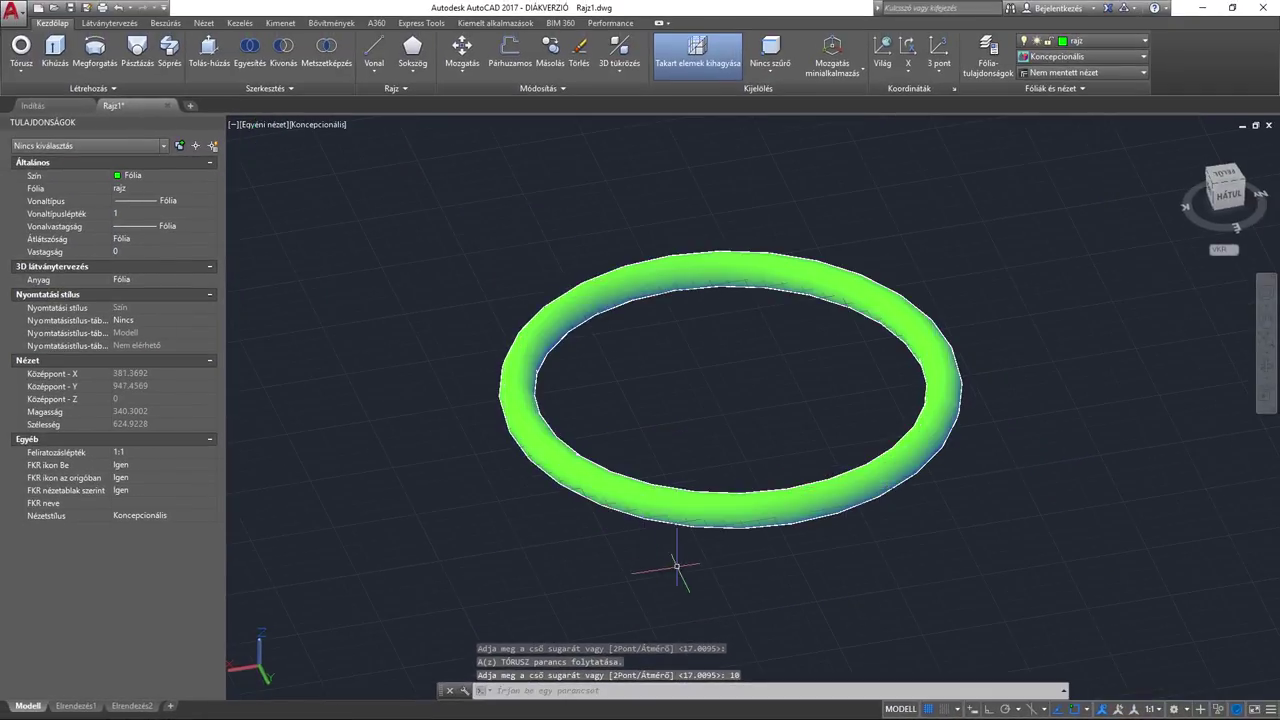
{"action": "scroll", "coordinate": [671, 522], "scroll_direction": "up", "scroll_amount": 3}
{"action": "middle_click_drag", "start_coordinate": [937, 414], "coordinate": [892, 384], "text": "shift"}
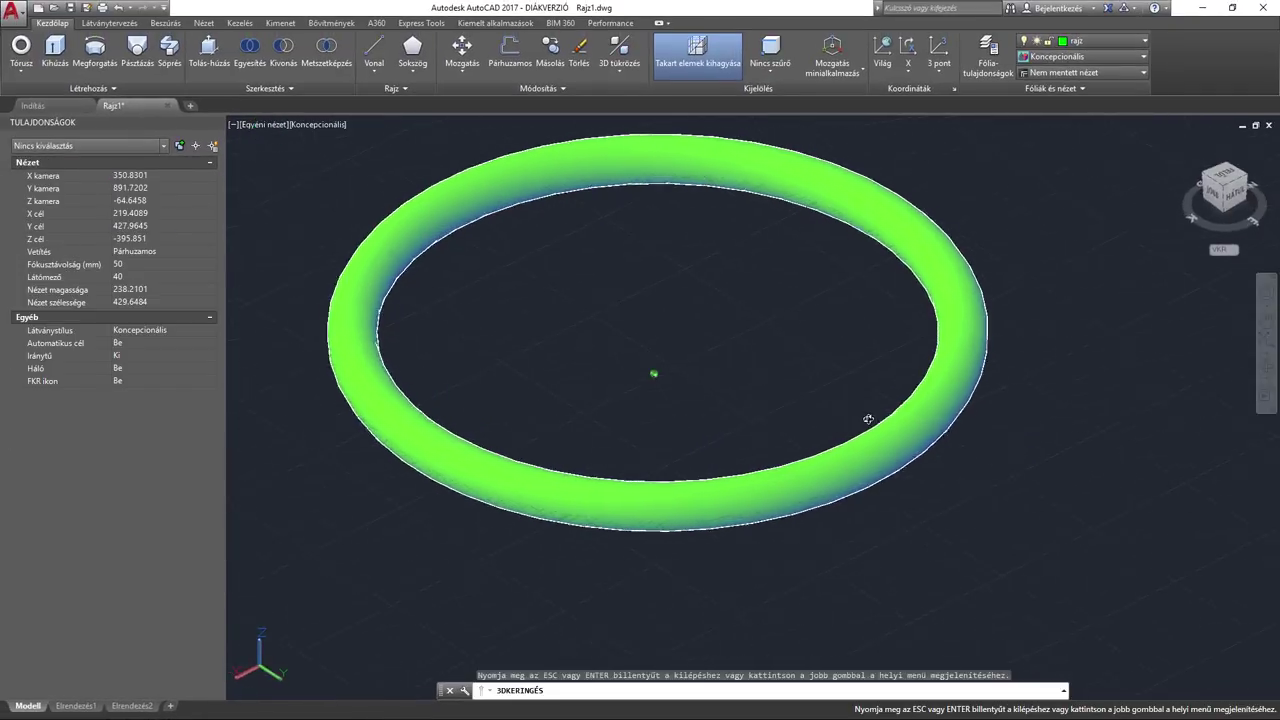
{"action": "scroll", "coordinate": [700, 420], "scroll_direction": "down", "scroll_amount": 2}
{"action": "scroll", "coordinate": [852, 439], "scroll_direction": "down", "scroll_amount": 3}
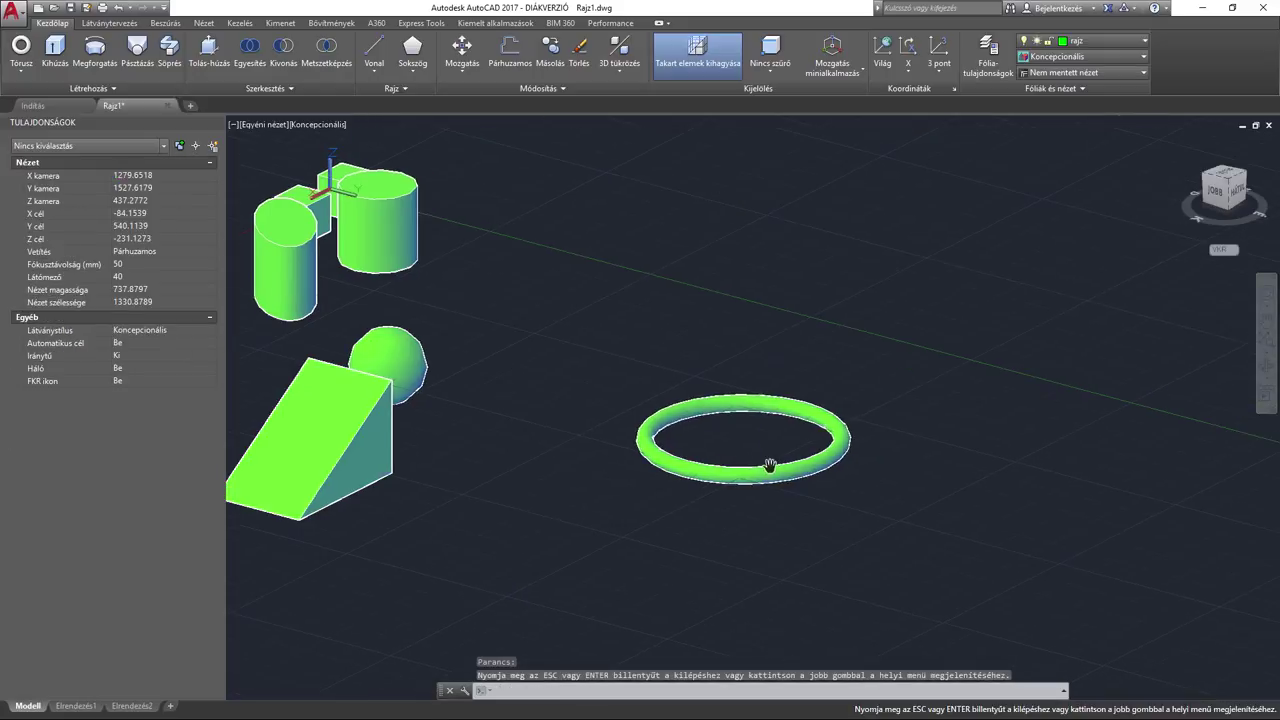
{"action": "scroll", "coordinate": [771, 463], "scroll_direction": "up", "scroll_amount": 2}
{"action": "left_click", "coordinate": [737, 432]}
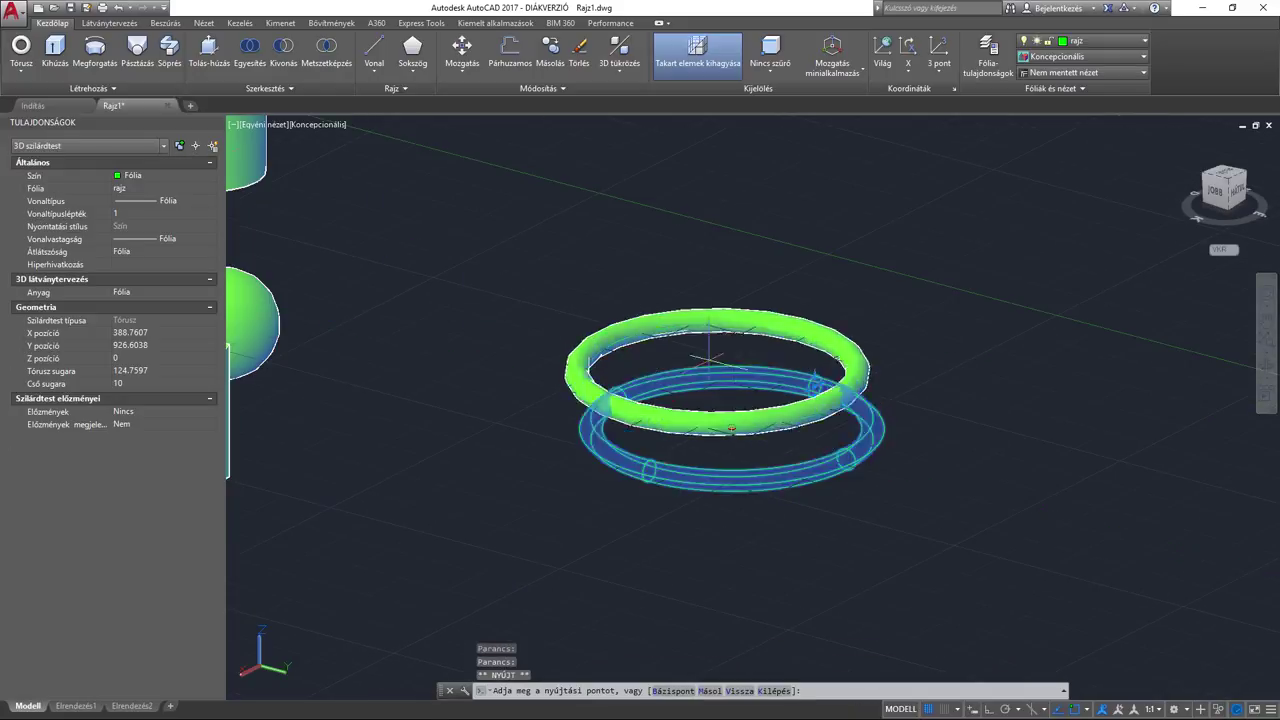
{"action": "left_click_drag", "start_coordinate": [735, 432], "coordinate": [677, 330]}
{"action": "left_click", "coordinate": [1266, 366]}
{"action": "left_click_drag", "start_coordinate": [1092, 375], "coordinate": [800, 312]}
{"action": "key", "text": "Escape"}
Step: Enlarge the torus tube radius from 10 to 56.605 using its tube grip
{"action": "scroll", "coordinate": [800, 312], "scroll_direction": "up", "scroll_amount": 3}
{"action": "scroll", "coordinate": [877, 305], "scroll_direction": "up", "scroll_amount": 3}
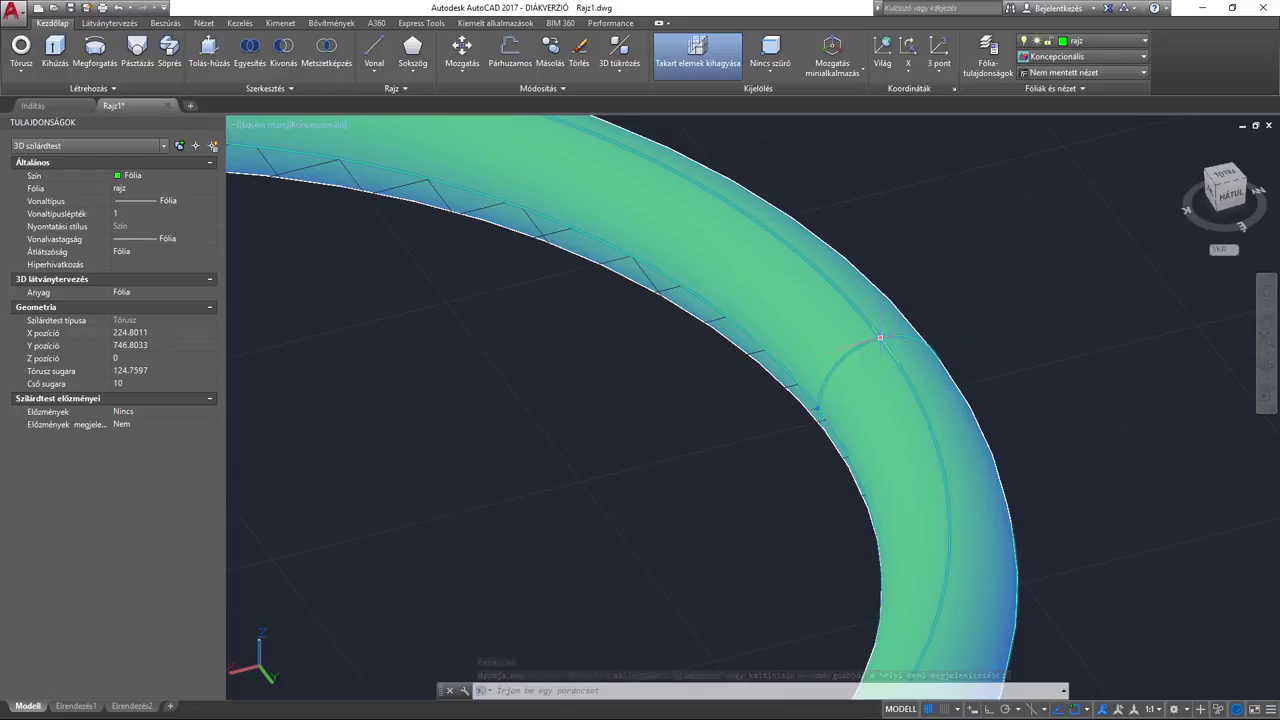
{"action": "scroll", "coordinate": [815, 398], "scroll_direction": "down", "scroll_amount": 5}
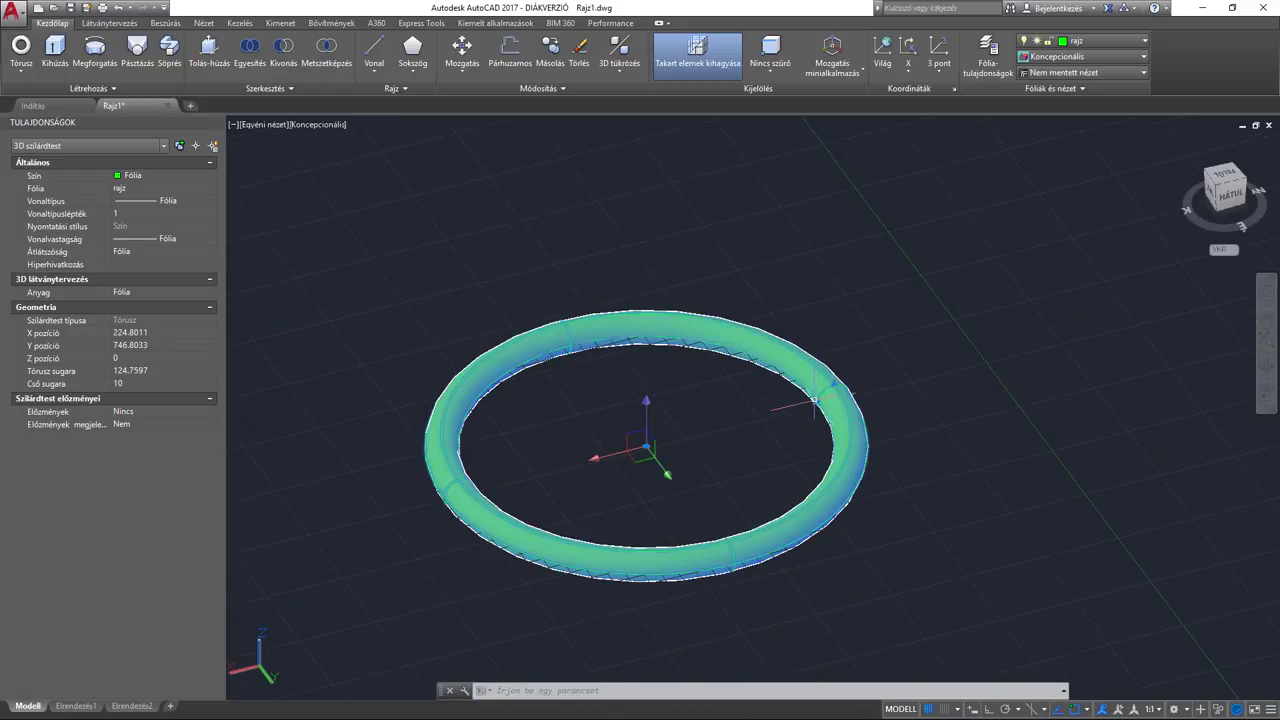
{"action": "left_click", "coordinate": [818, 402]}
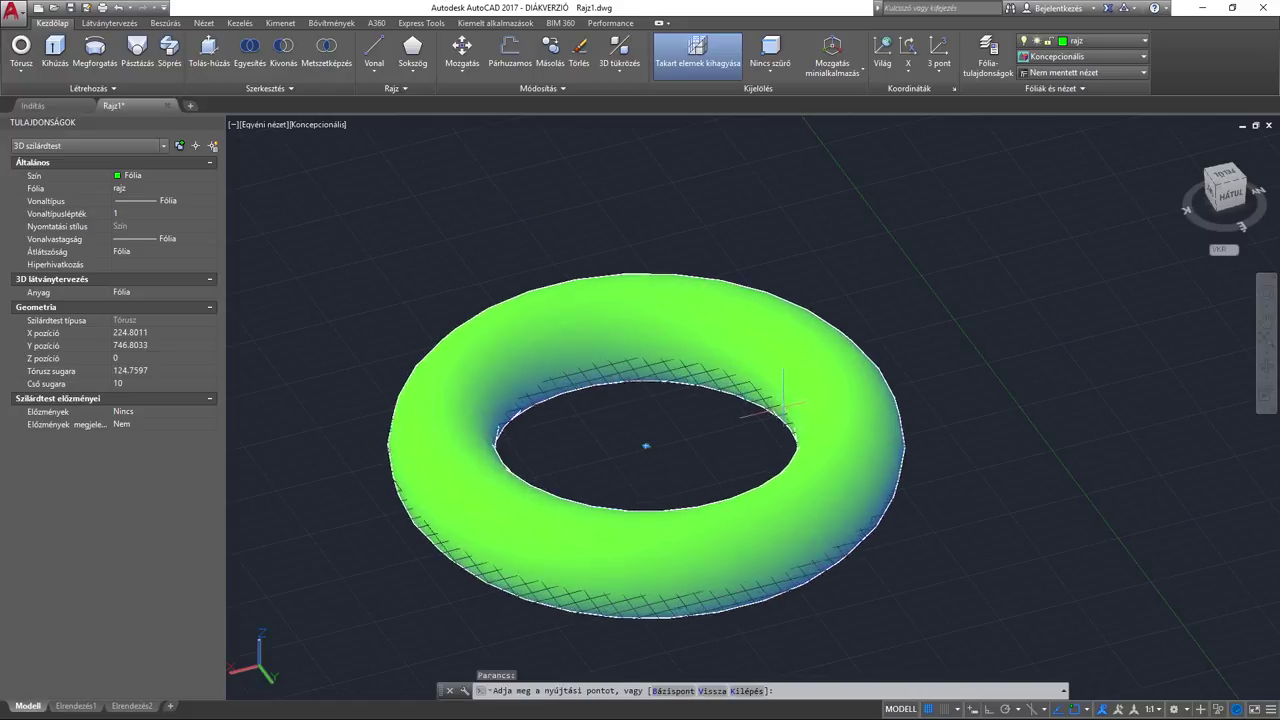
{"action": "left_click", "coordinate": [646, 446]}
{"action": "mouse_move", "coordinate": [997, 409]}
{"action": "middle_mouse_down", "text": "shift"}
{"action": "mouse_move", "coordinate": [794, 363]}
{"action": "mouse_move", "coordinate": [700, 420]}
{"action": "mouse_move", "coordinate": [777, 443]}
{"action": "mouse_move", "coordinate": [669, 448]}
{"action": "mouse_move", "coordinate": [777, 403]}
{"action": "mouse_move", "coordinate": [806, 375]}
{"action": "mouse_move", "coordinate": [737, 400]}
{"action": "mouse_move", "coordinate": [817, 407]}
{"action": "mouse_move", "coordinate": [754, 417]}
{"action": "mouse_move", "coordinate": [766, 434]}
{"action": "mouse_move", "coordinate": [674, 403]}
{"action": "mouse_move", "coordinate": [675, 422]}
{"action": "middle_mouse_up", "text": "shift"}
{"action": "key", "text": "Escape"}
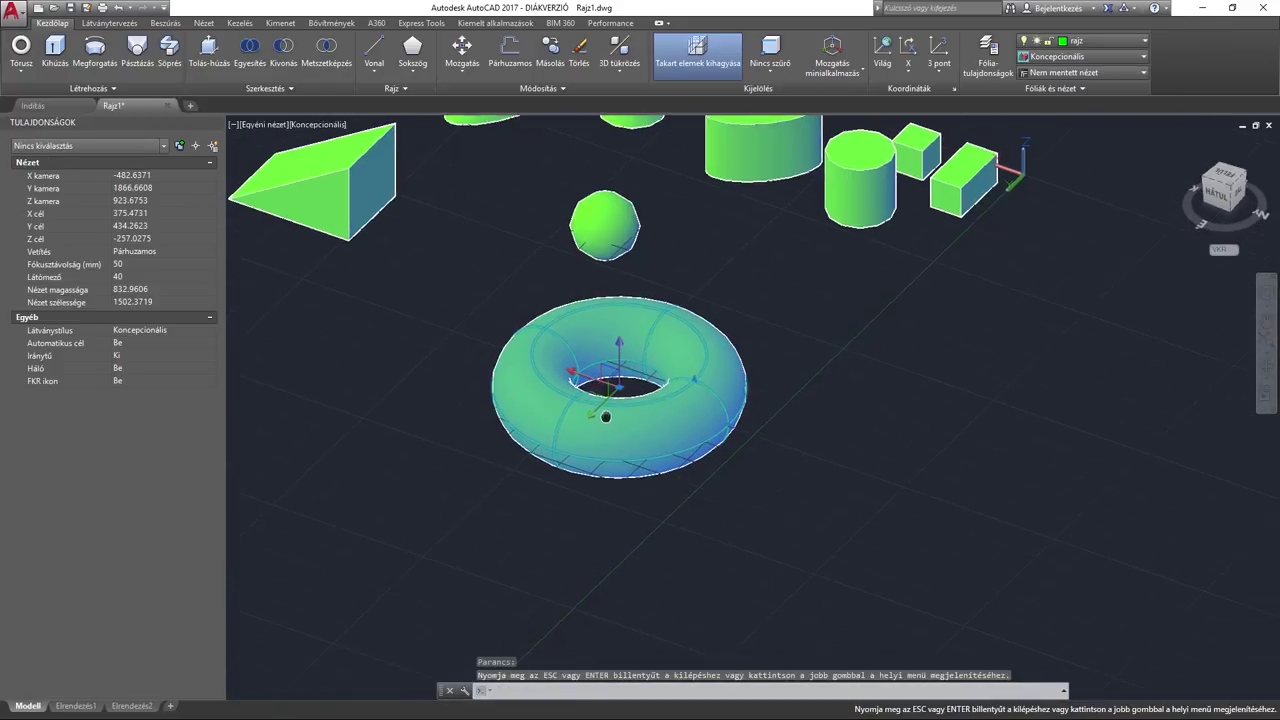
Step: Close the Properties palette and switch the visual style to 2D Wireframe
{"action": "left_click", "coordinate": [216, 123]}
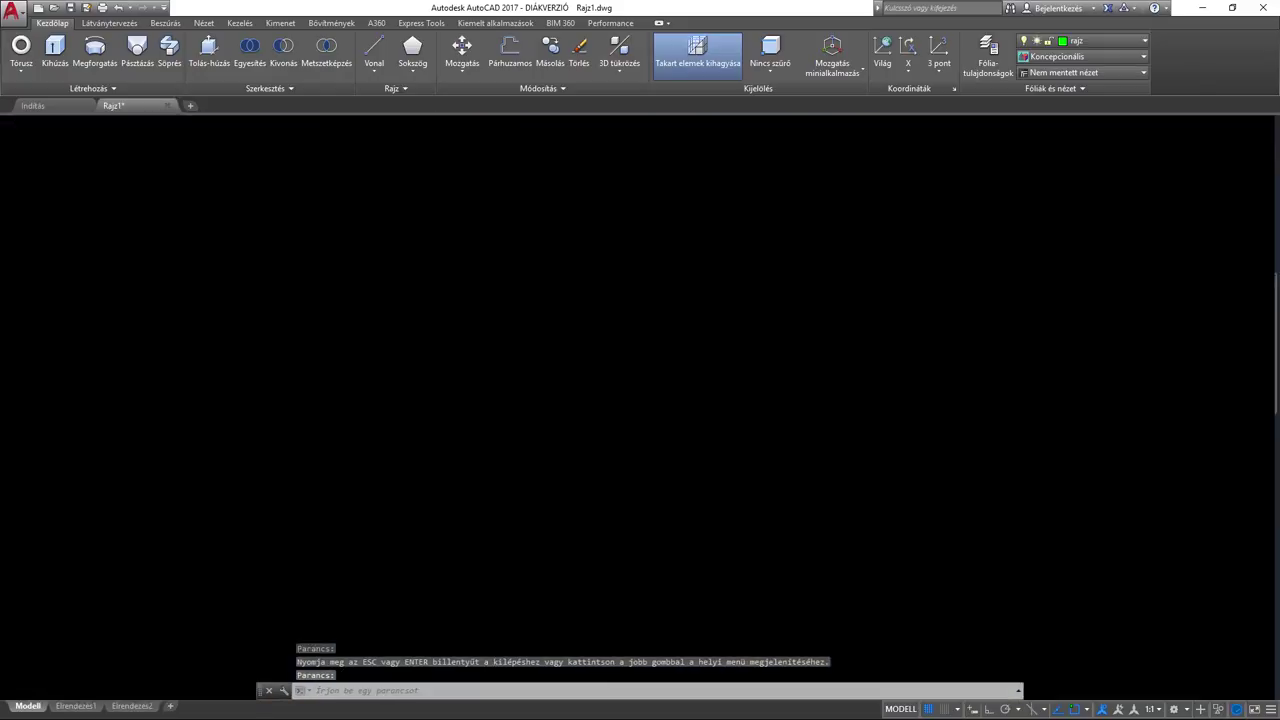
{"action": "left_click", "coordinate": [93, 124]}
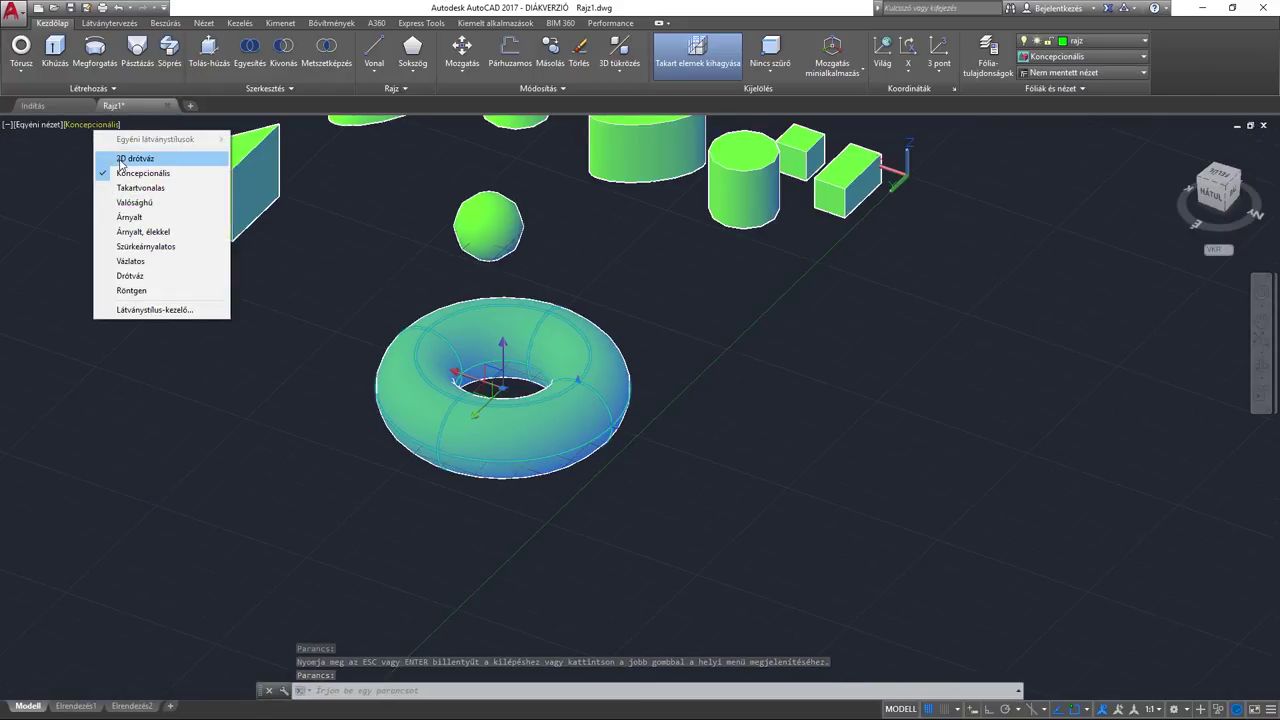
{"action": "left_click", "coordinate": [120, 160]}
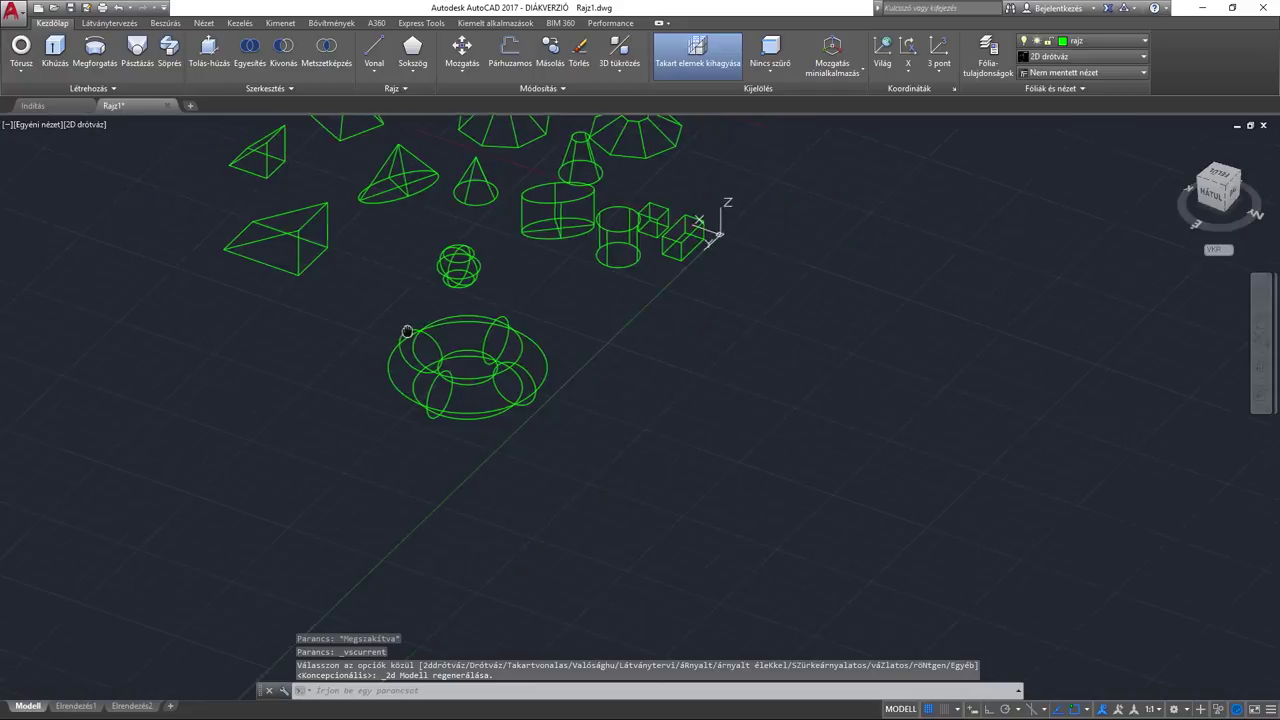
Step: Orbit and pan the wireframe scene to view the solids from new angles
{"action": "left_click", "coordinate": [1261, 368]}
{"action": "mouse_move", "coordinate": [743, 371]}
{"action": "left_mouse_down"}
{"action": "mouse_move", "coordinate": [810, 393]}
{"action": "mouse_move", "coordinate": [820, 294]}
{"action": "mouse_move", "coordinate": [717, 269]}
{"action": "mouse_move", "coordinate": [743, 274]}
{"action": "mouse_move", "coordinate": [883, 206]}
{"action": "mouse_move", "coordinate": [591, 249]}
{"action": "mouse_move", "coordinate": [676, 253]}
{"action": "mouse_move", "coordinate": [677, 357]}
{"action": "mouse_move", "coordinate": [557, 363]}
{"action": "left_mouse_up"}
{"action": "key", "text": "Escape"}
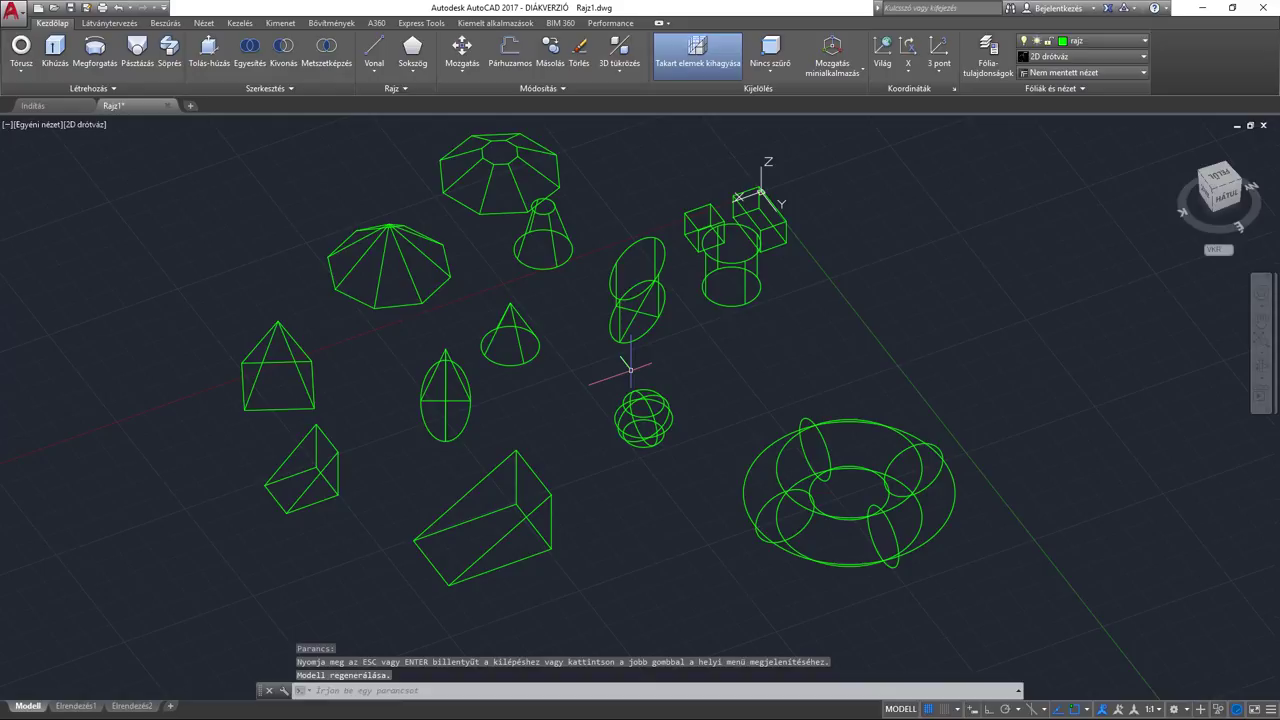
{"action": "left_click", "coordinate": [1261, 368]}
{"action": "mouse_move", "coordinate": [554, 343]}
{"action": "left_mouse_down"}
{"action": "mouse_move", "coordinate": [963, 409]}
{"action": "mouse_move", "coordinate": [954, 418]}
{"action": "left_mouse_up"}
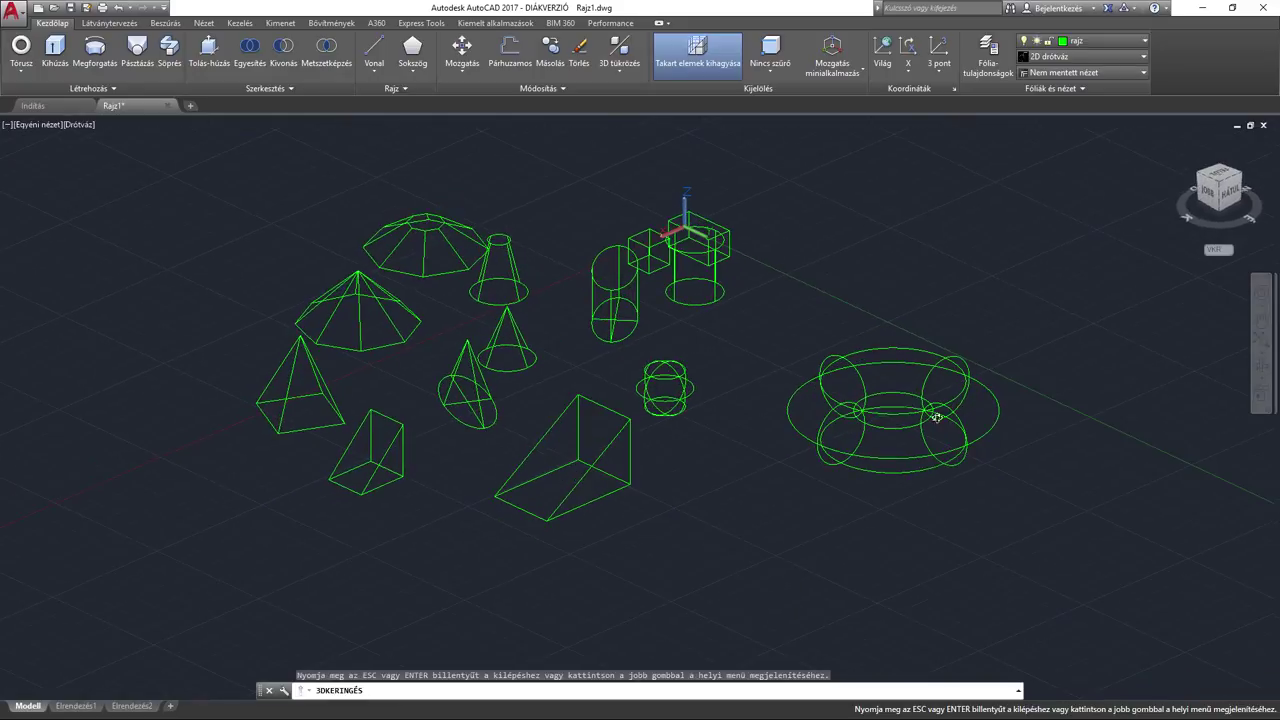
{"action": "middle_click_drag", "start_coordinate": [741, 399], "coordinate": [667, 400]}
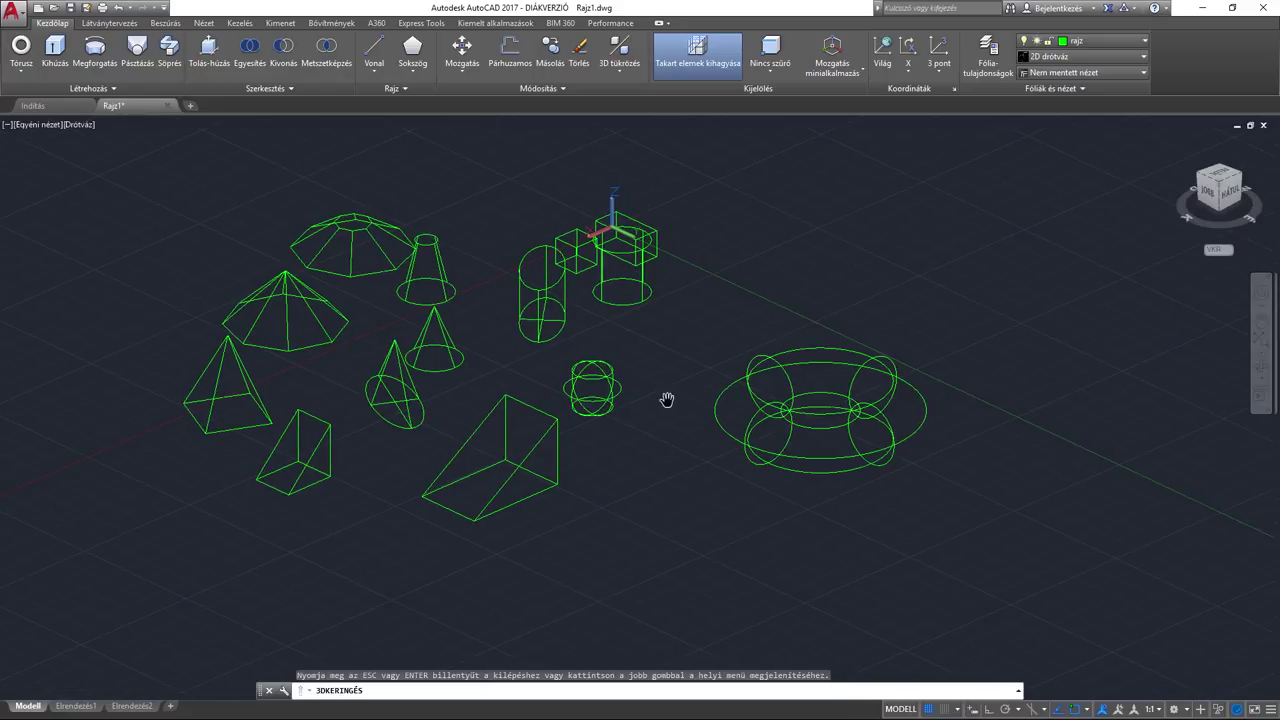
{"action": "key", "text": "Escape"}
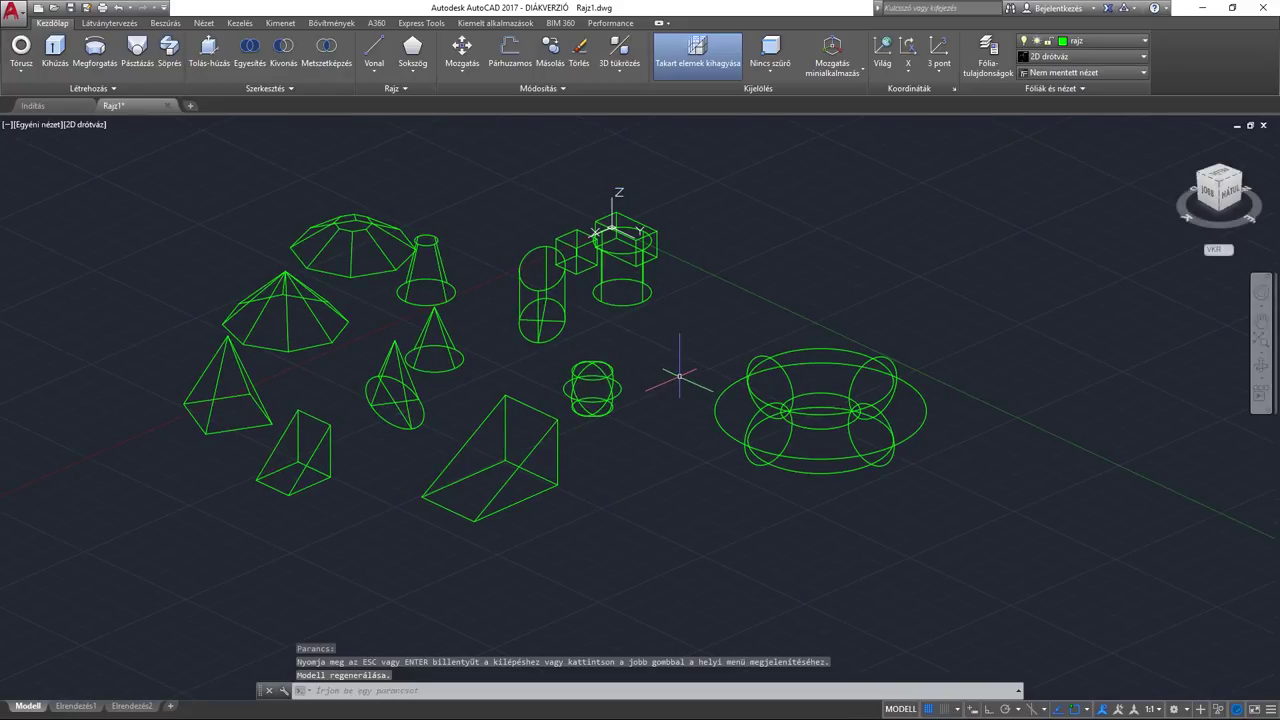
Step: Switch the visual style back to Koncepcionális (Conceptual) shading
{"action": "left_click", "coordinate": [99, 125]}
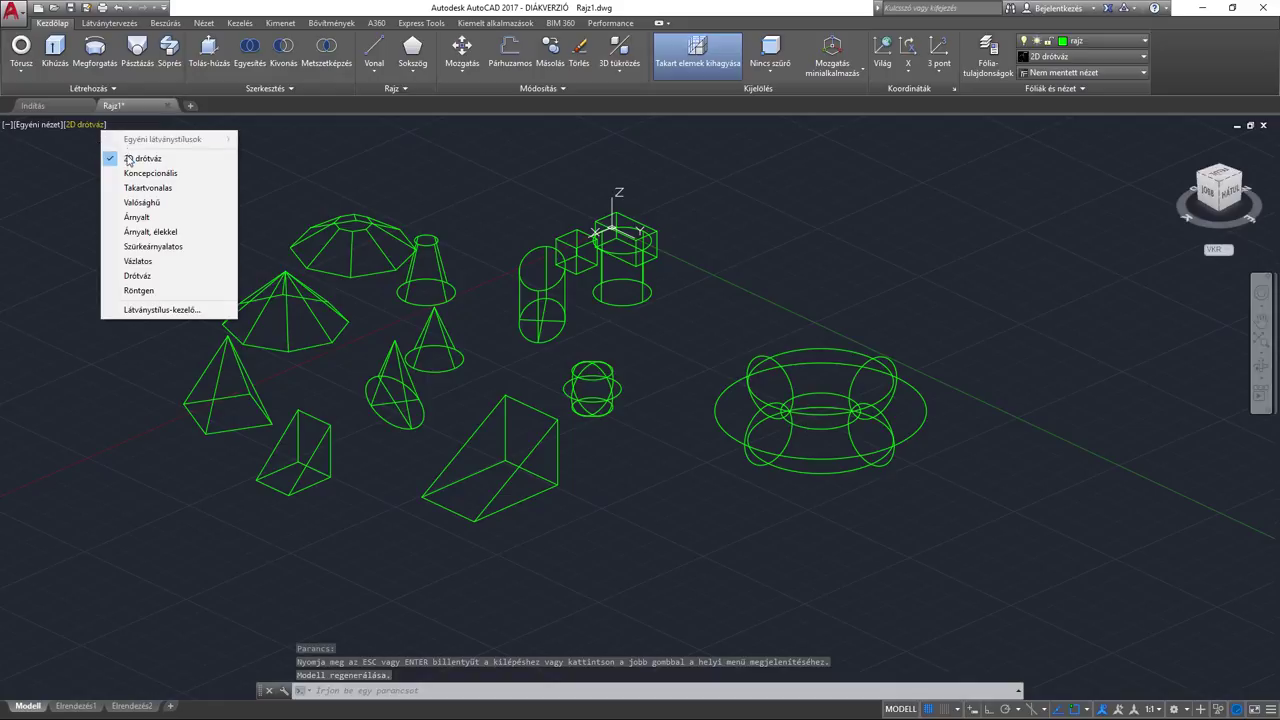
{"action": "left_click", "coordinate": [150, 173]}
{"action": "middle_click_drag", "start_coordinate": [643, 334], "coordinate": [627, 352]}
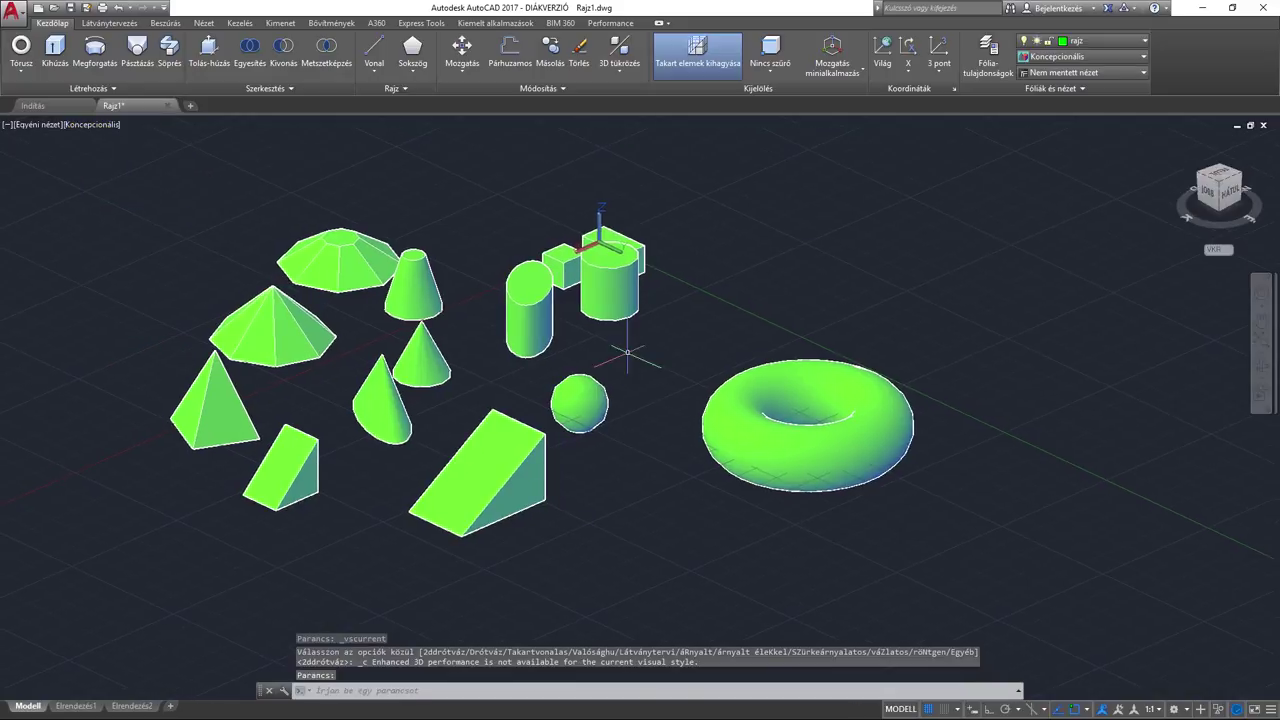
{"action": "scroll", "coordinate": [600, 390], "scroll_direction": "up", "scroll_amount": 1}
{"action": "scroll", "coordinate": [600, 390], "scroll_direction": "up", "scroll_amount": 1}
Step: Orbit the shaded solids to a new viewpoint
{"action": "left_click", "coordinate": [1262, 366]}
{"action": "mouse_move", "coordinate": [680, 378]}
{"action": "left_mouse_down"}
{"action": "mouse_move", "coordinate": [743, 377]}
{"action": "mouse_move", "coordinate": [648, 378]}
{"action": "mouse_move", "coordinate": [680, 374]}
{"action": "mouse_move", "coordinate": [644, 348]}
{"action": "left_mouse_up"}
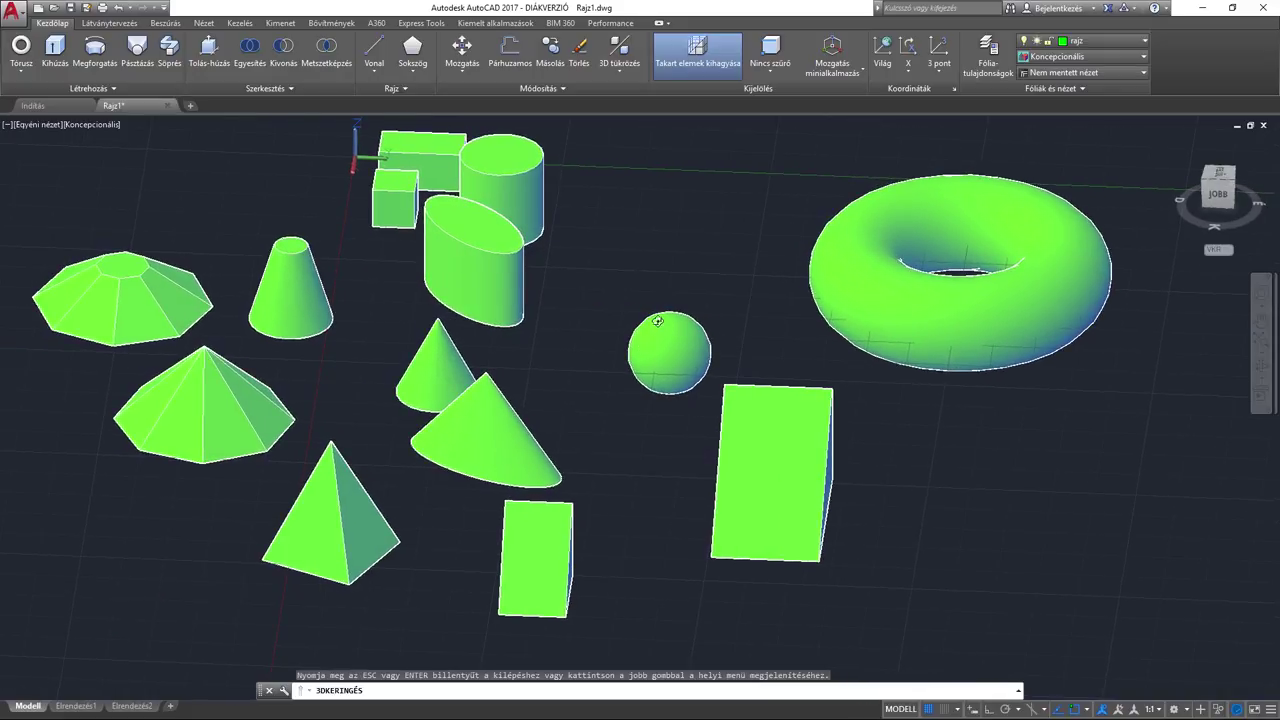
{"action": "key", "text": "Escape"}
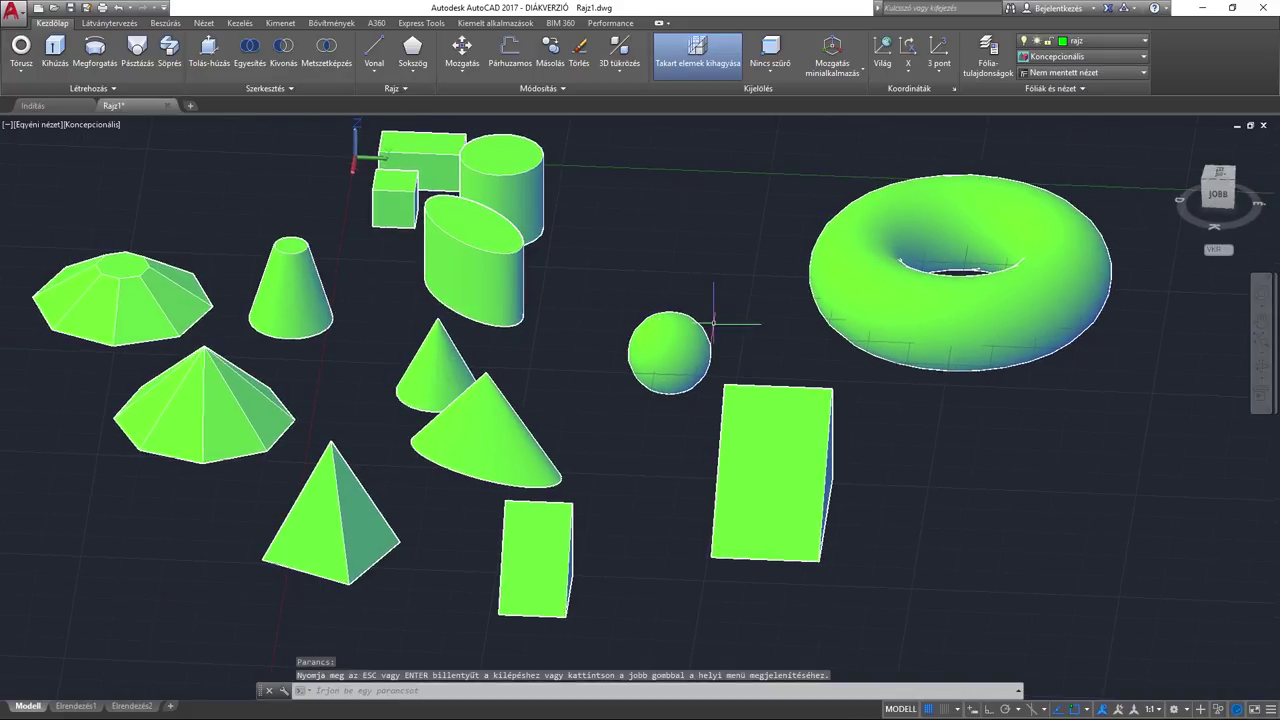